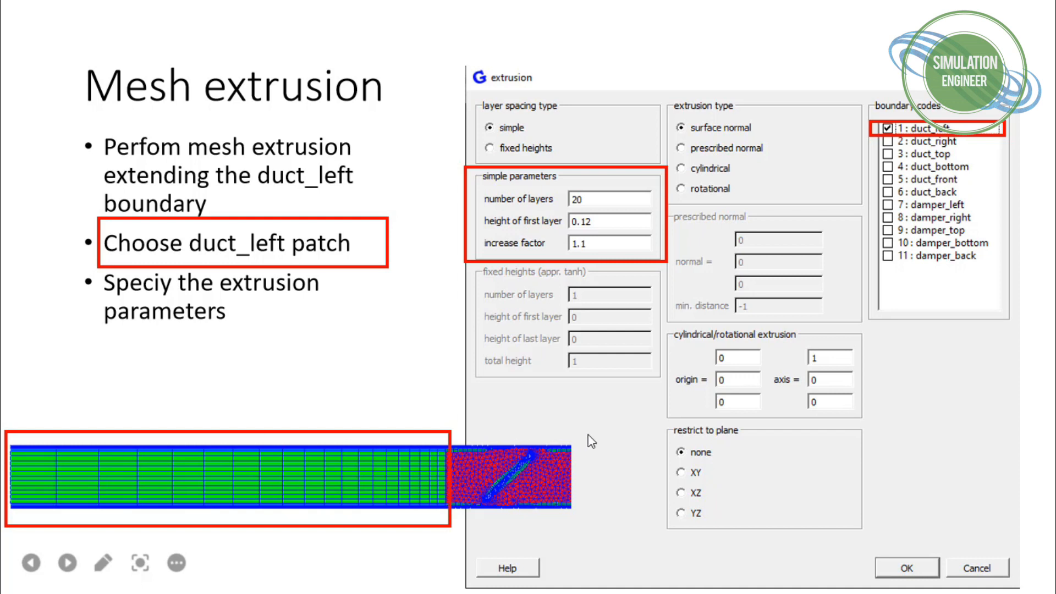
key("Right")
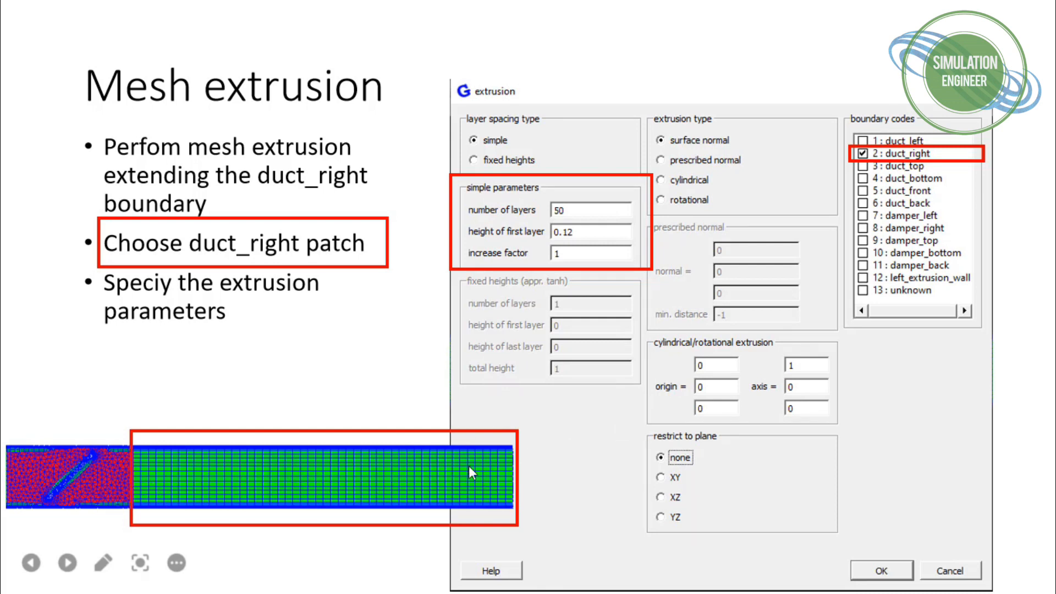
left_click(384, 467)
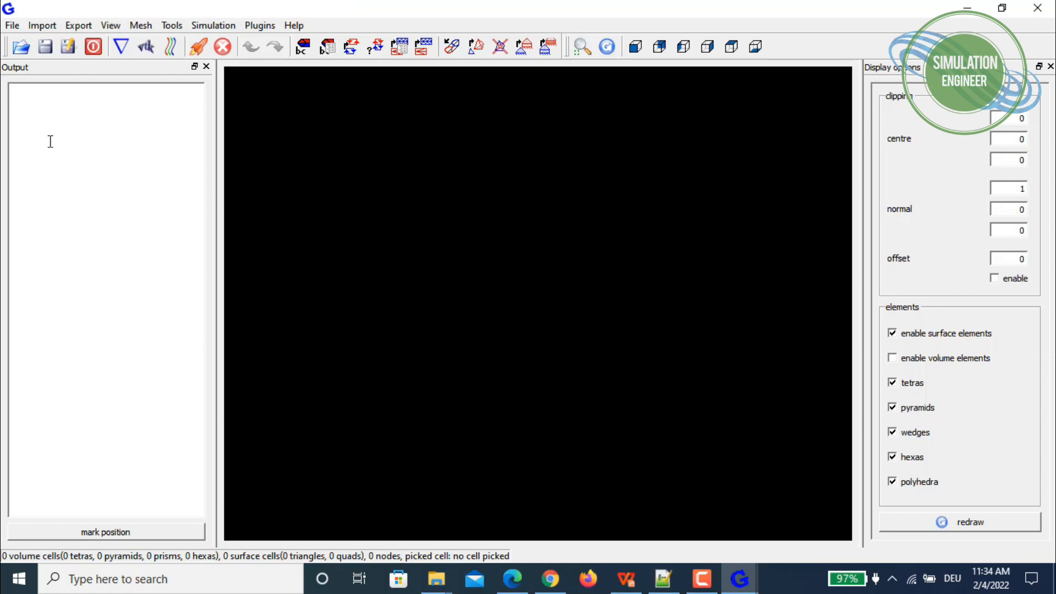
Import the STL geometry Damper.stl from the damper folder with a tolerance of 1e-10
left_click(42, 27)
left_click(52, 43)
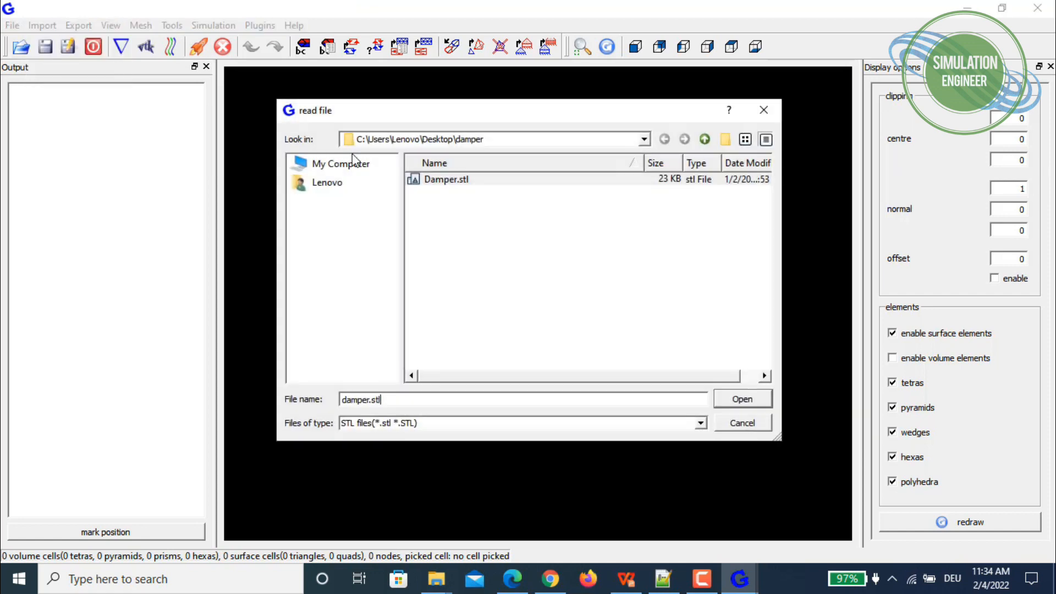
left_click(449, 185)
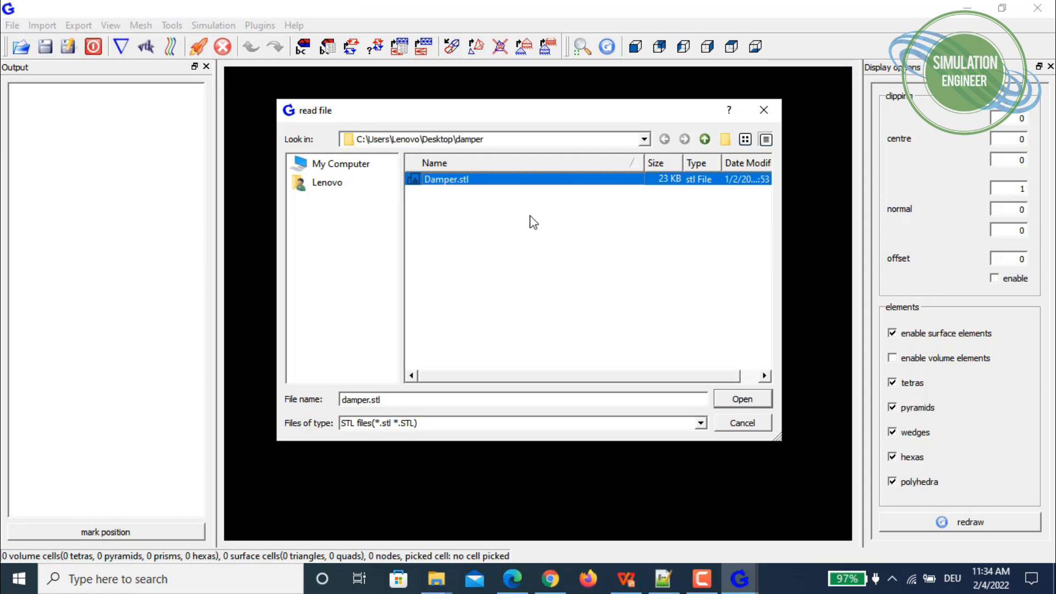
double_click(516, 180)
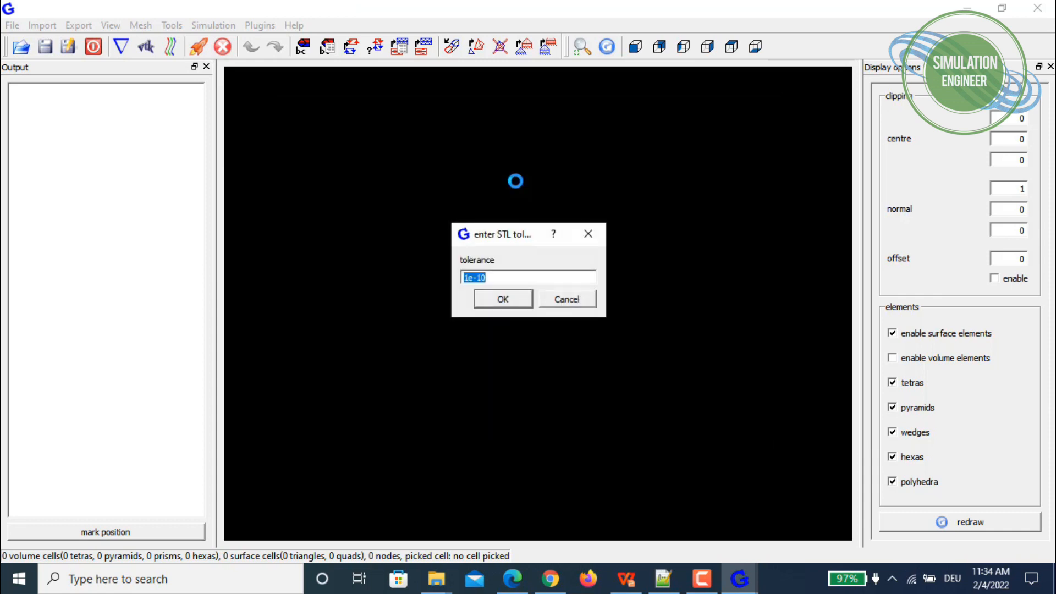
left_click(506, 299)
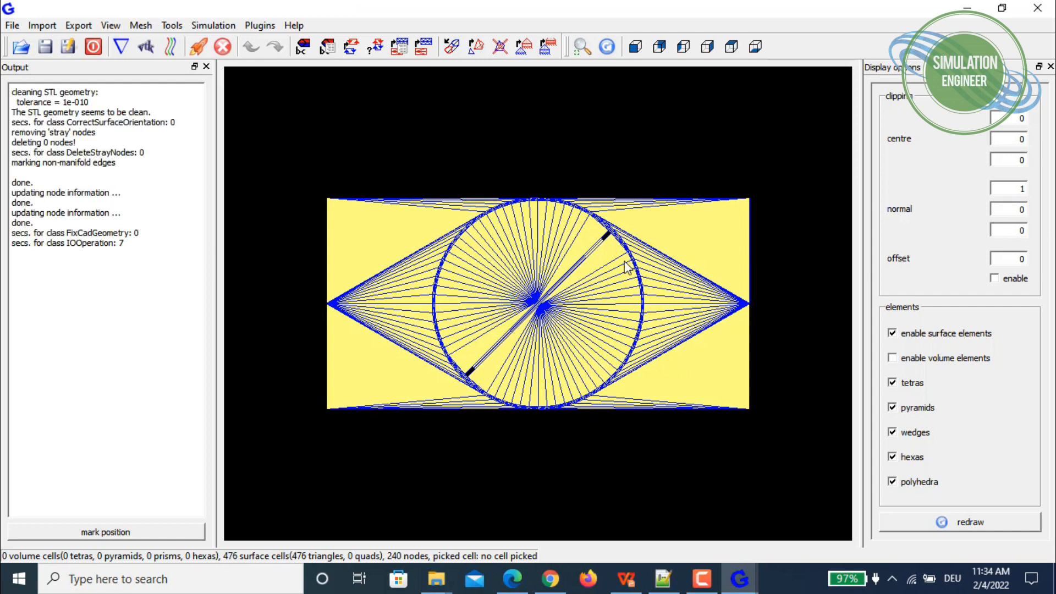
Reverse the surface orientation of the imported duct and damper geometry
left_click_drag(535, 310, 612, 332)
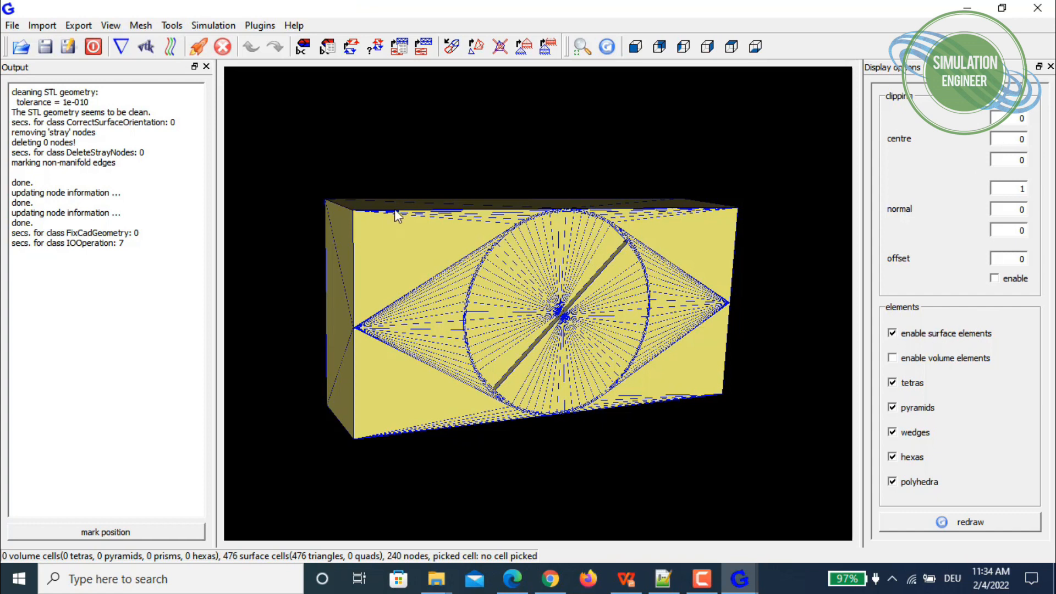
mouse_move(363, 164)
left_mouse_down()
mouse_move(383, 181)
mouse_move(372, 173)
left_mouse_up()
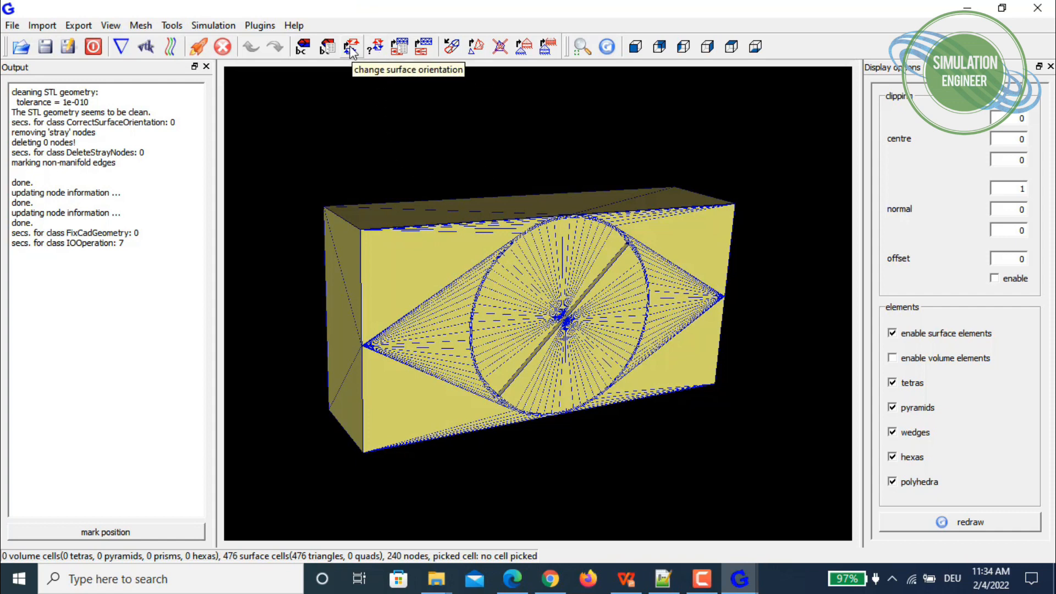
left_click(140, 26)
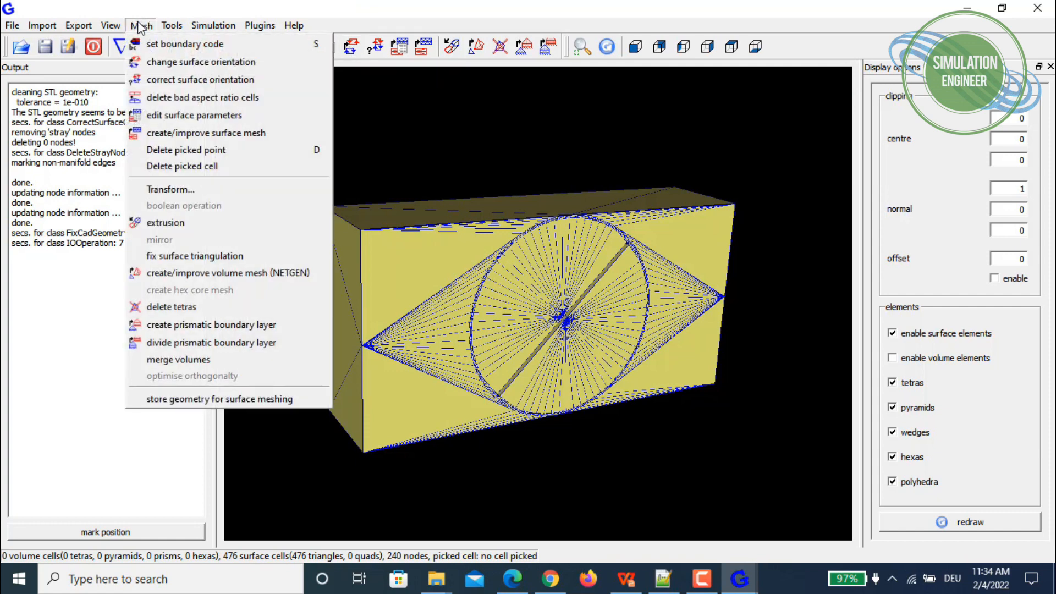
left_click(235, 63)
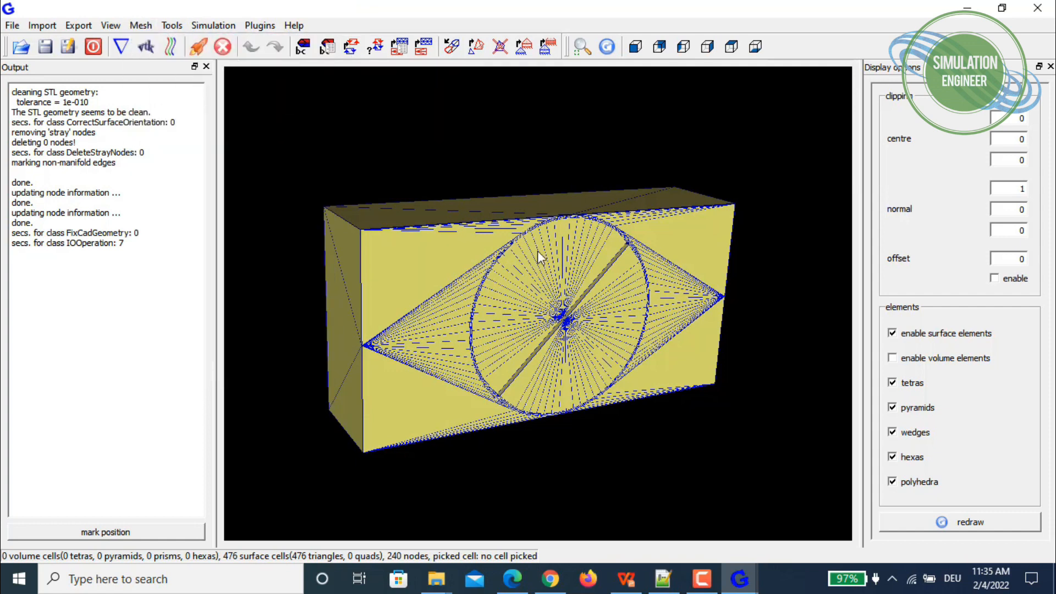
left_click_drag(618, 395, 557, 243)
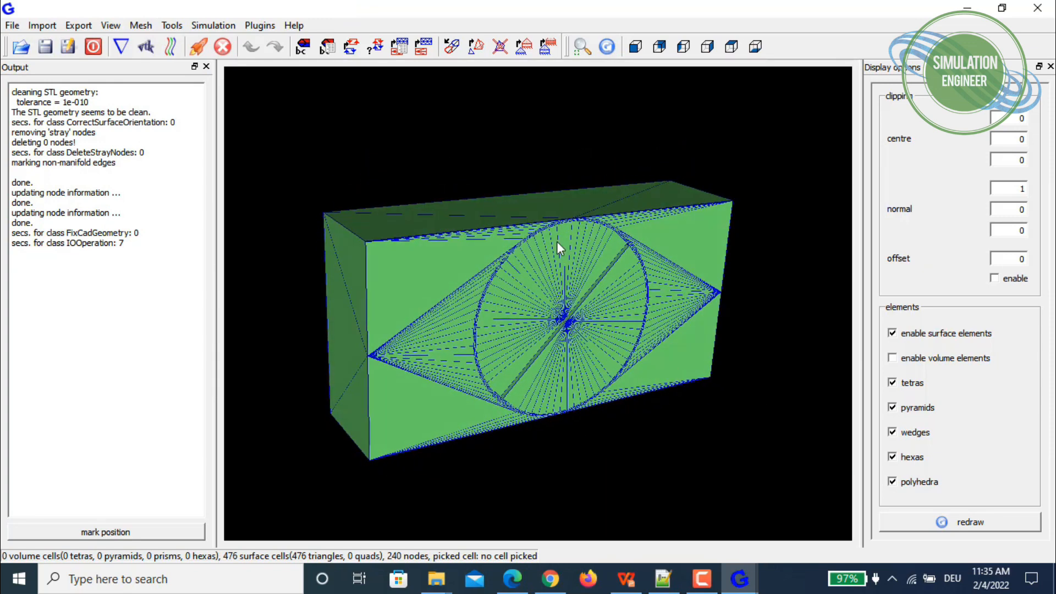
mouse_move(513, 161)
left_mouse_down()
mouse_move(560, 154)
mouse_move(483, 149)
mouse_move(529, 160)
left_mouse_up()
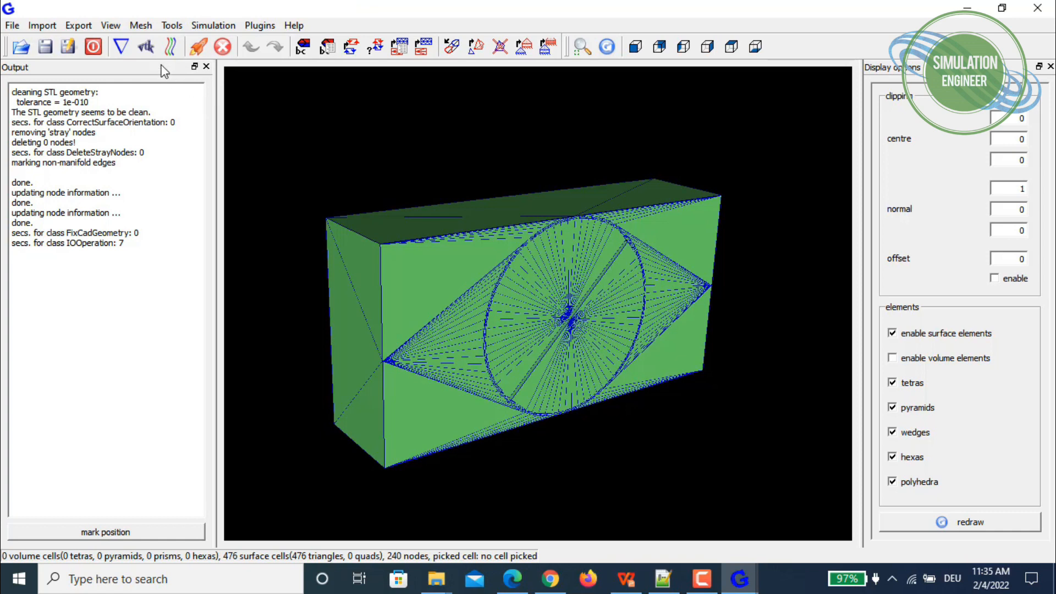
Check which boundary codes are available for display and keep 999 : unknown selected
left_click(112, 26)
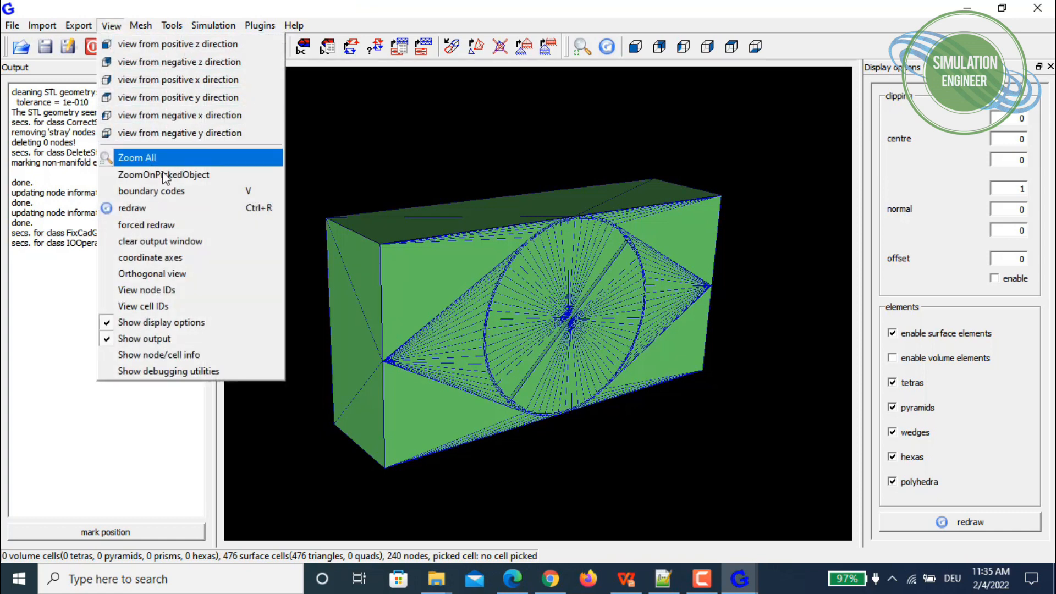
left_click(226, 192)
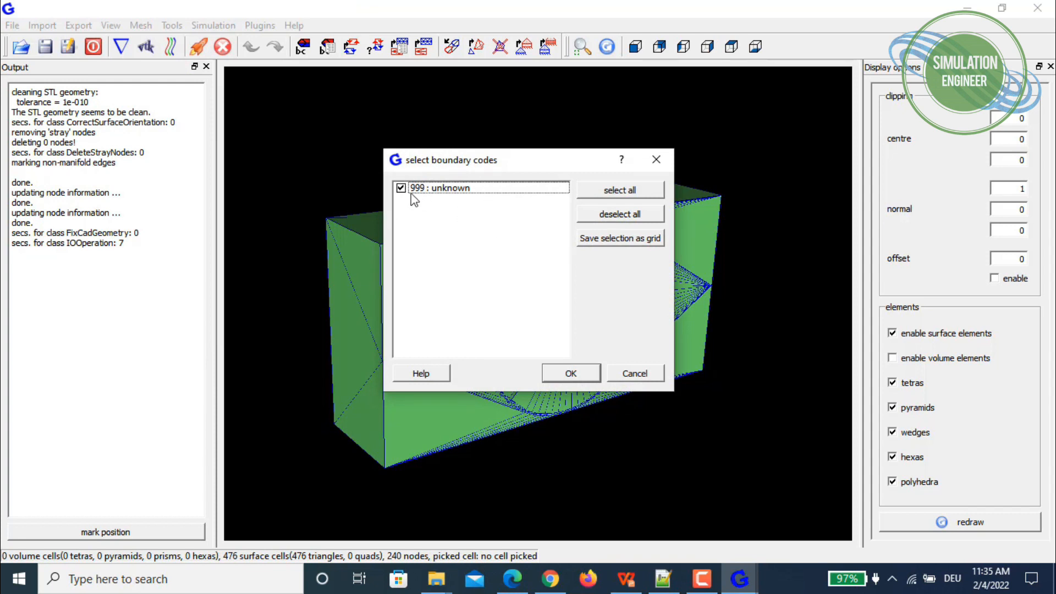
left_click(571, 373)
Pick the left end face of the duct and assign boundary code 1 to it, processing only visible cells
left_click_drag(338, 197, 414, 189)
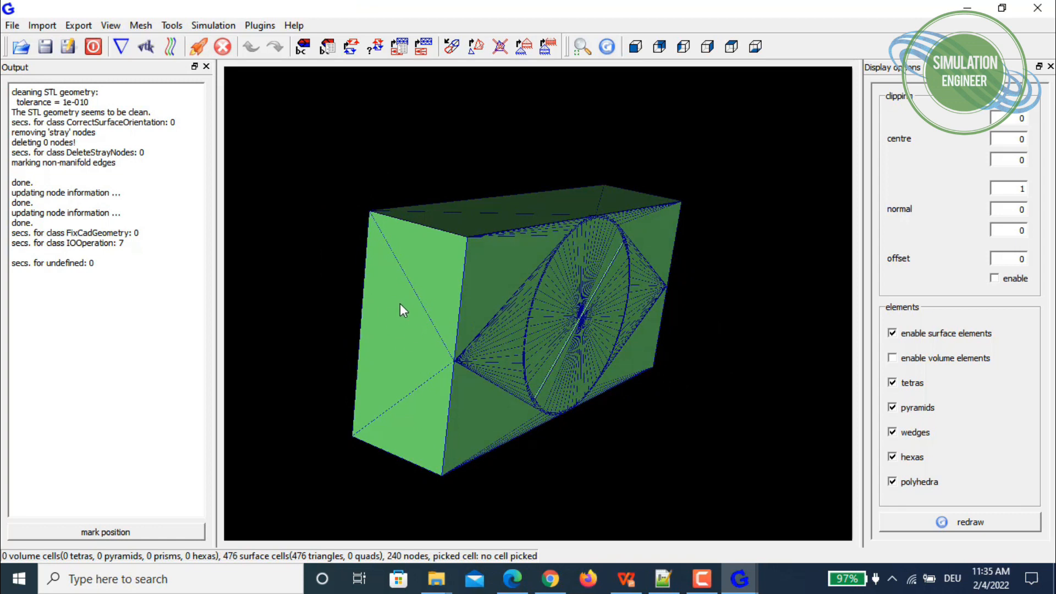
left_click_drag(401, 306, 370, 305)
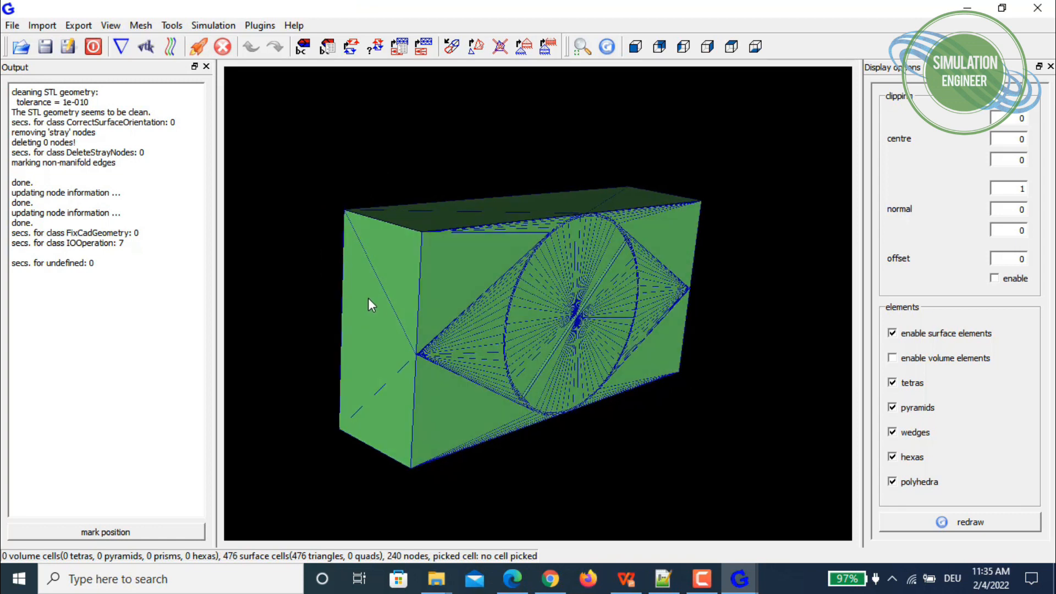
left_click_drag(605, 325, 642, 259)
left_click_drag(493, 233, 780, 264)
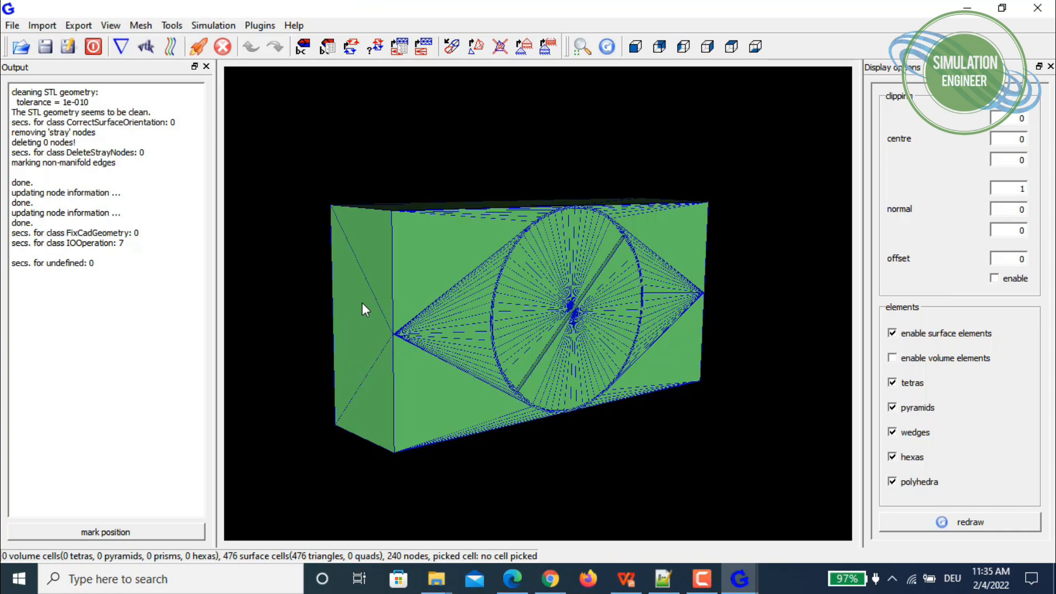
key("p")
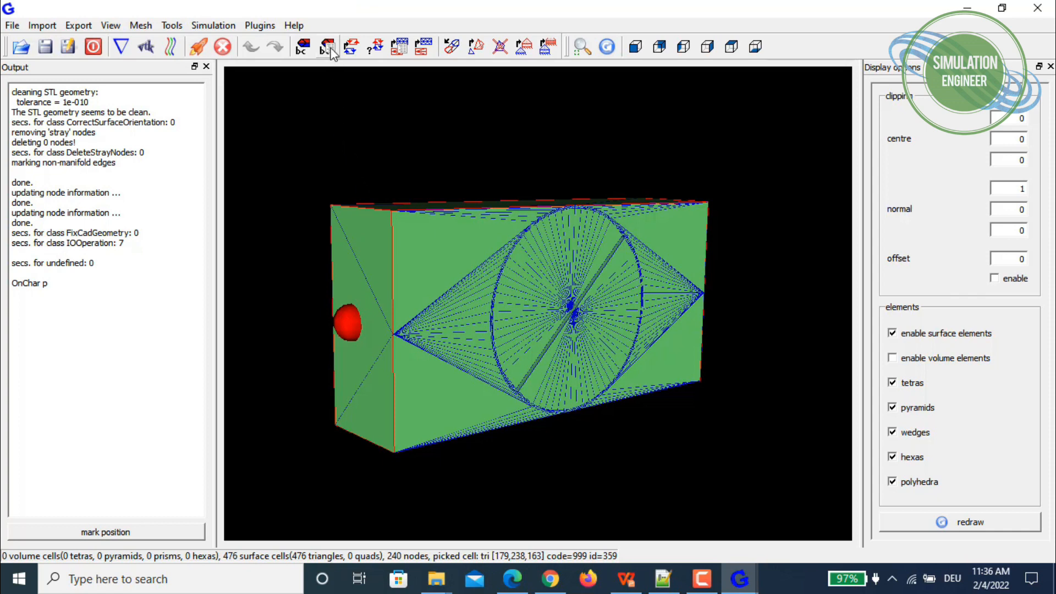
left_click(302, 48)
left_click_drag(562, 220, 495, 204)
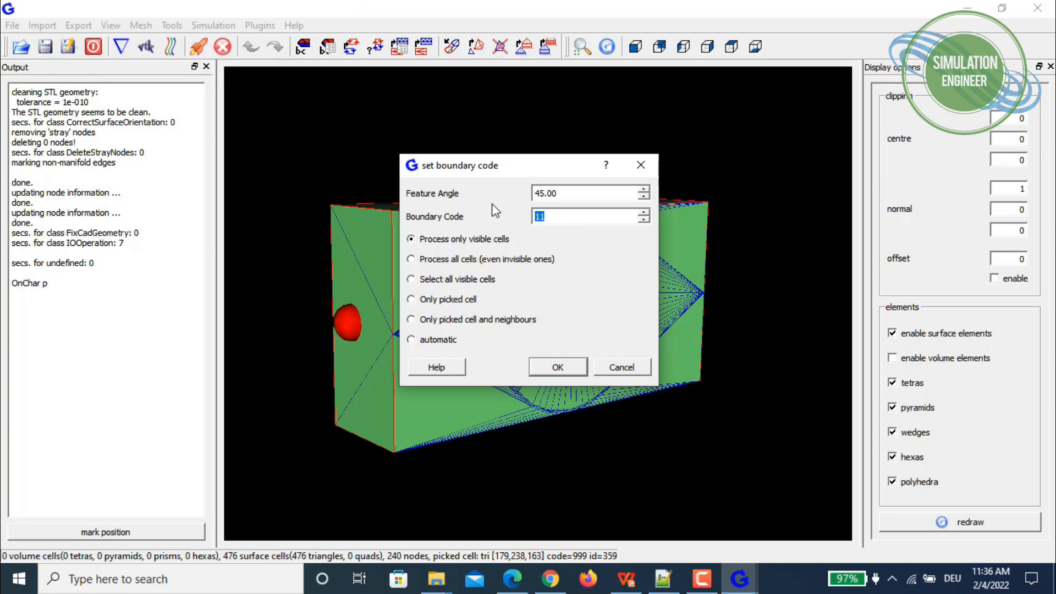
type("1")
left_click(558, 367)
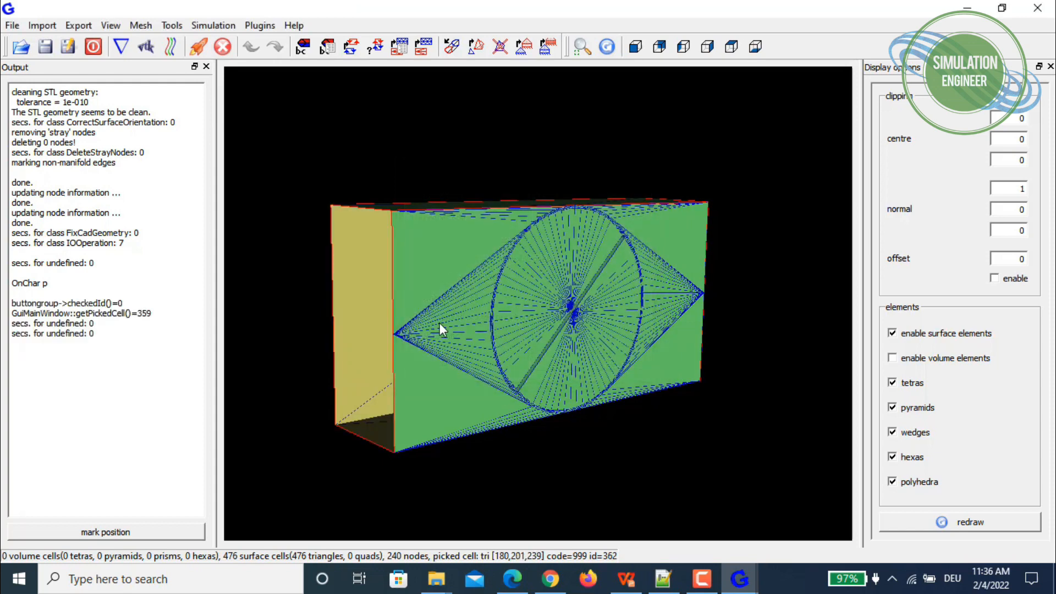
Pick the right end face of the duct and assign boundary code 2 to it
left_click_drag(405, 249, 727, 273)
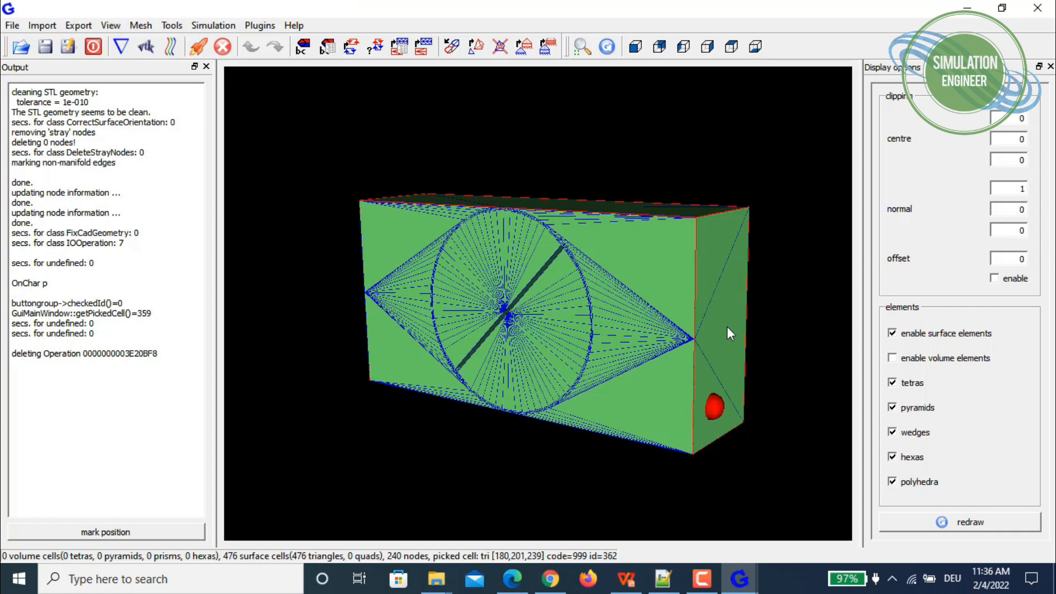
key("p")
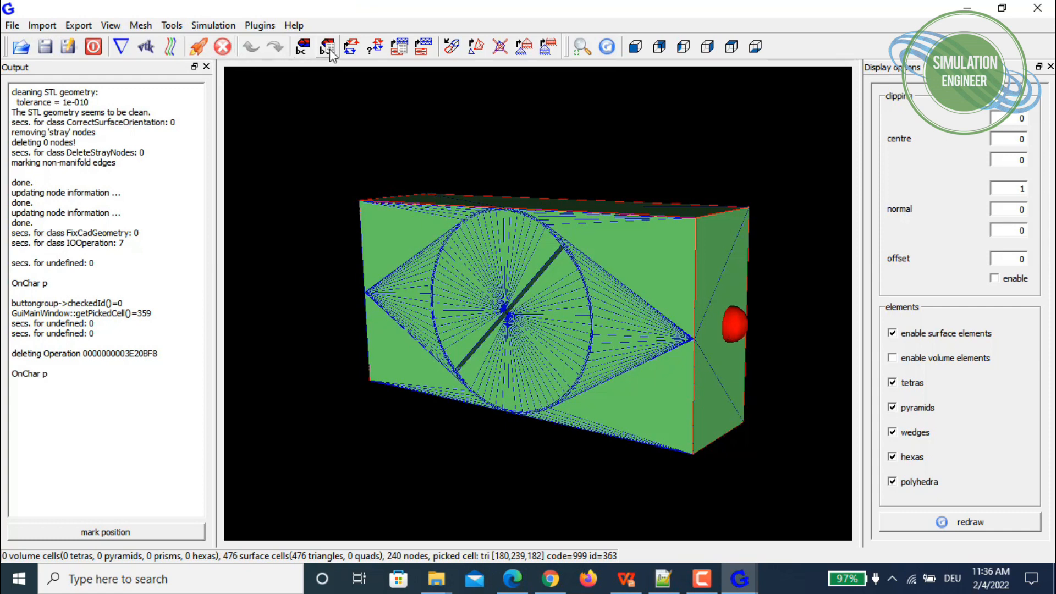
left_click(303, 47)
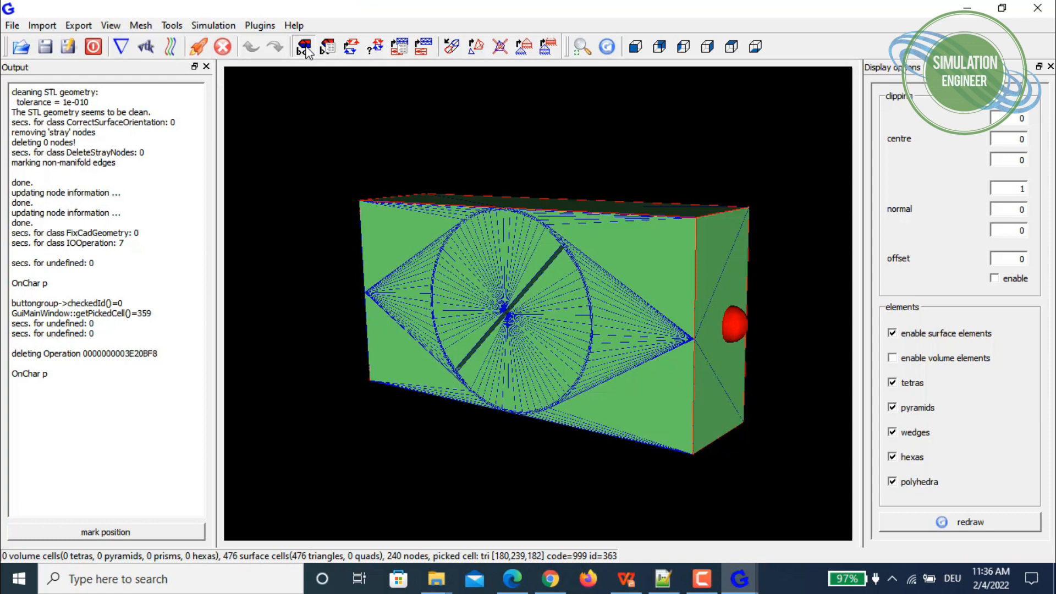
type("2")
left_click(536, 367)
Pick the top face of the duct and assign boundary code 3 to it
left_click_drag(532, 368, 676, 404)
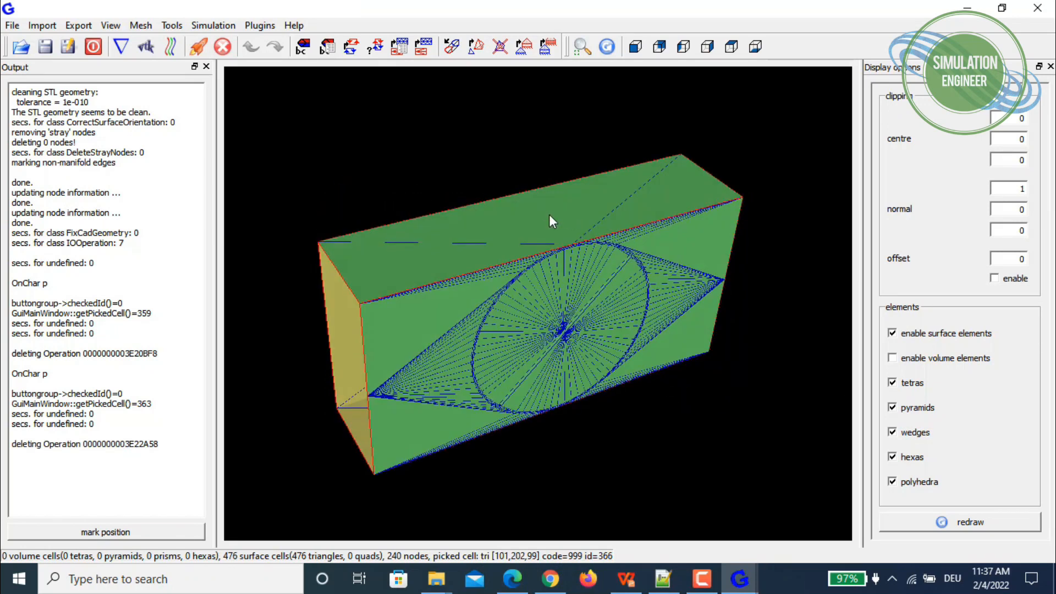
key("p")
key("ctrl+b")
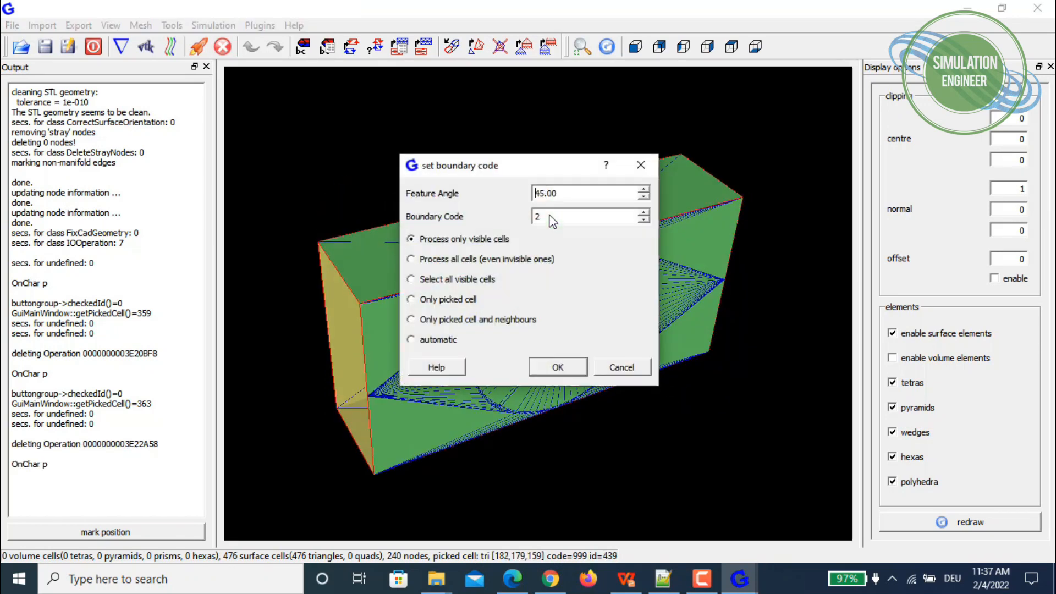
key("Tab")
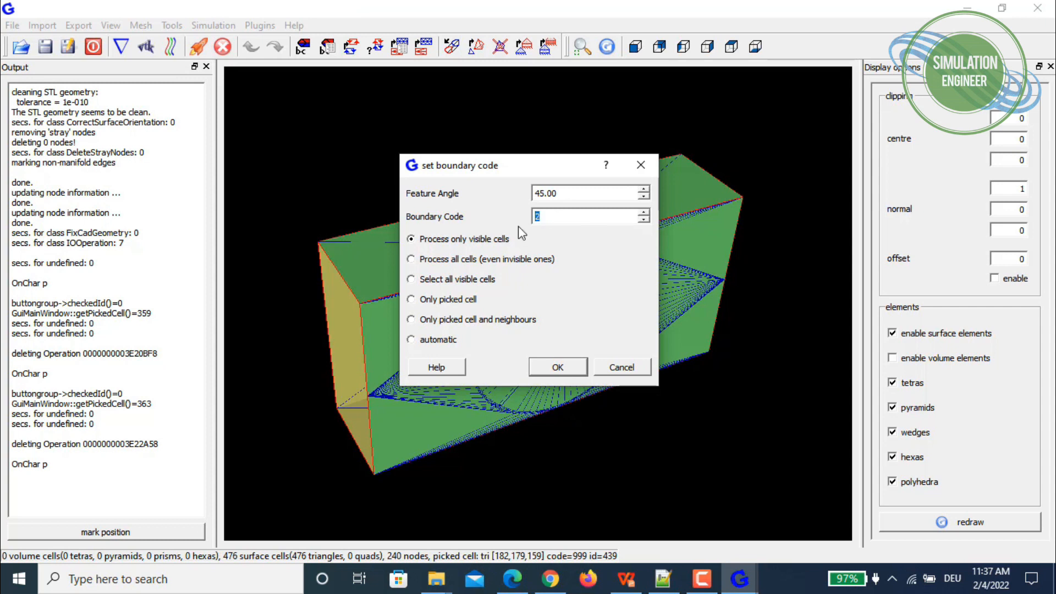
key("Return")
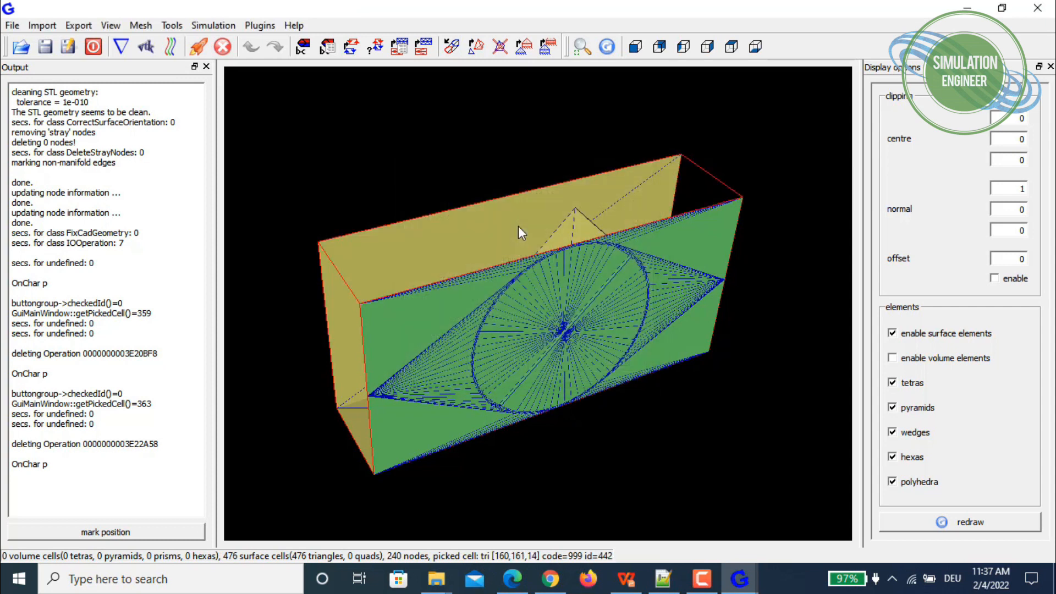
Pick the bottom face of the duct and assign boundary code 4 to it
left_click_drag(447, 326, 558, 302)
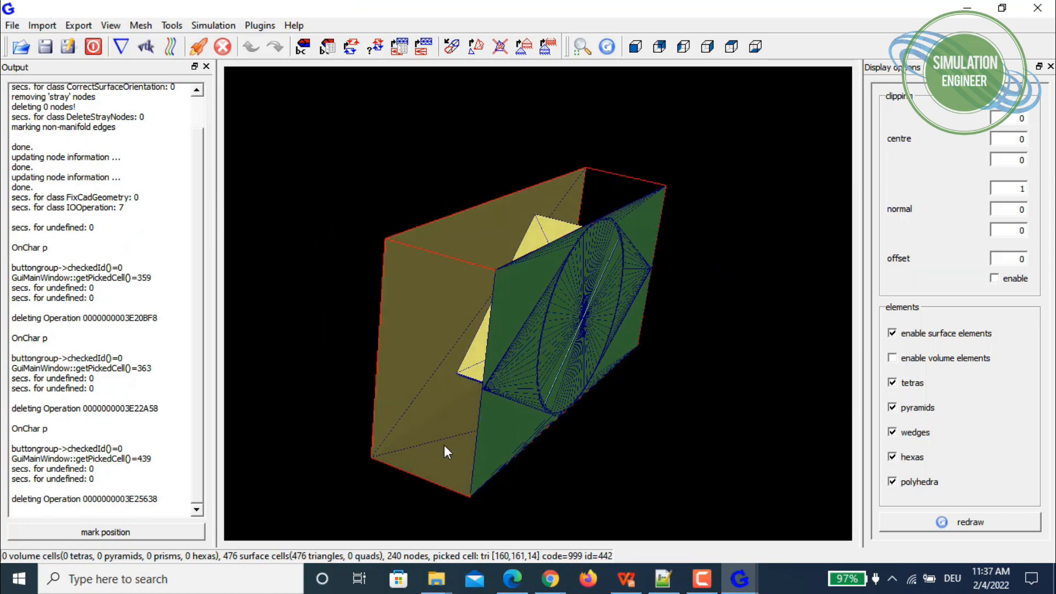
key("p")
key("ctrl+b")
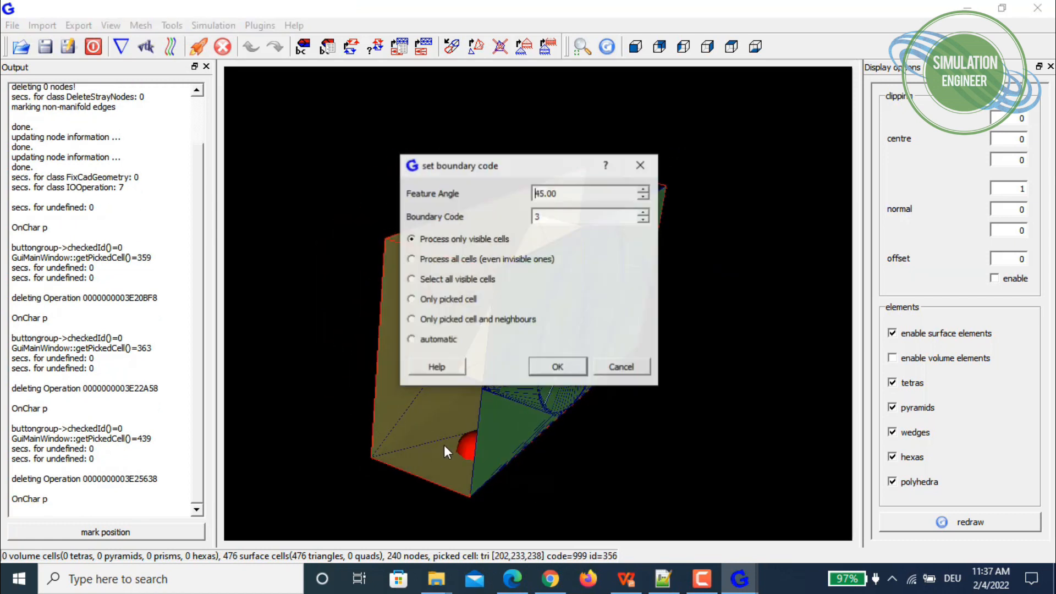
key("Tab")
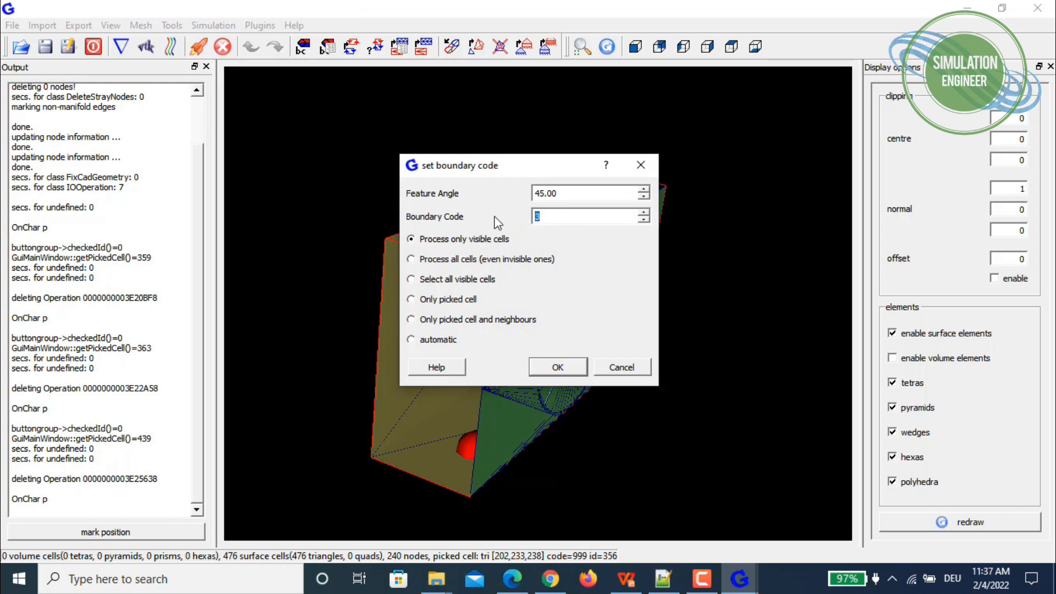
key("Return")
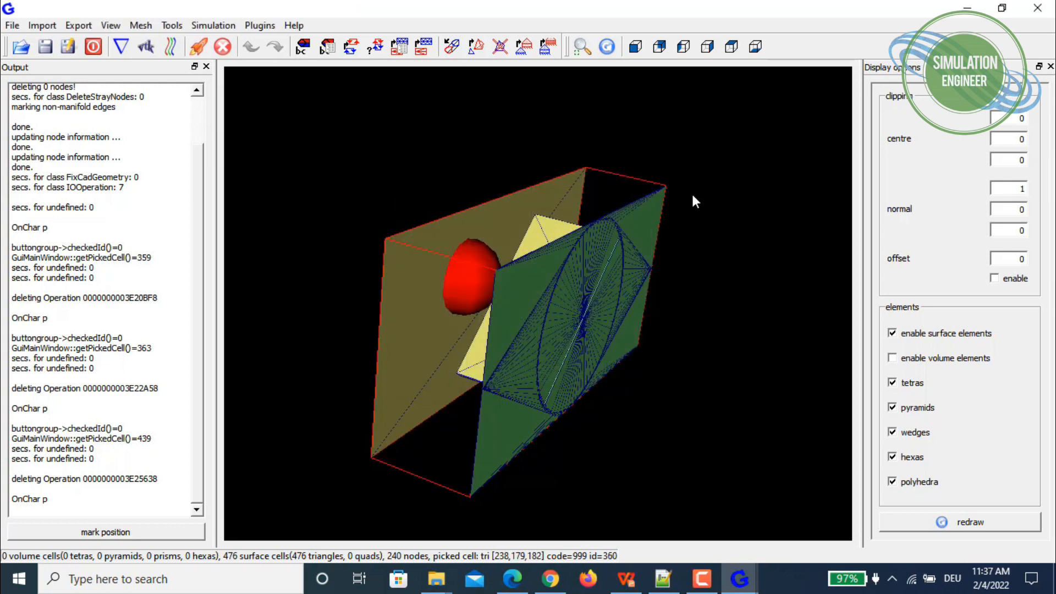
Pick the front face of the duct and assign boundary code 5 to it
left_click_drag(619, 177, 502, 263)
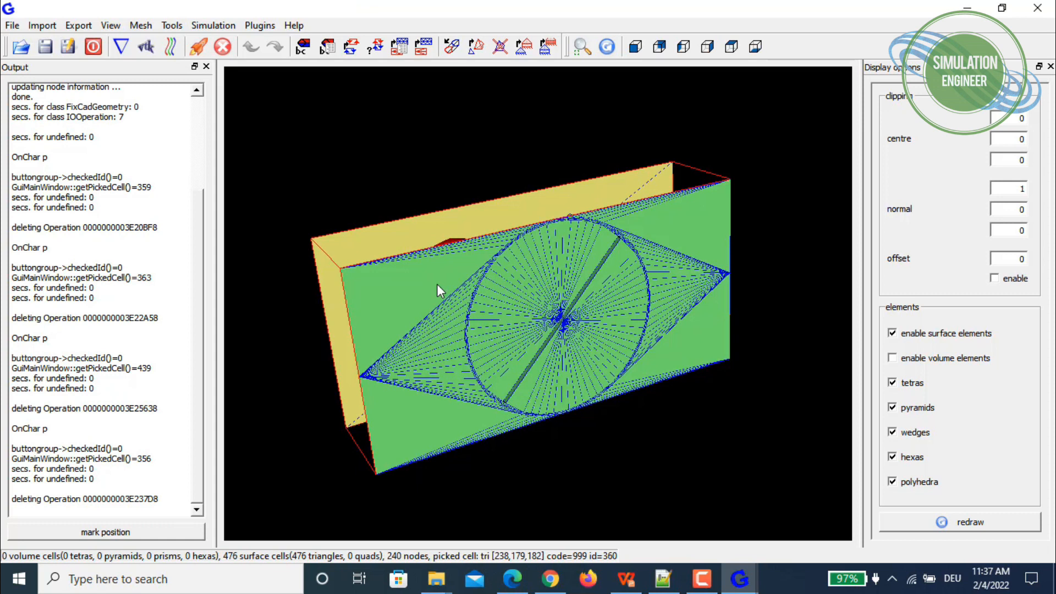
key("p")
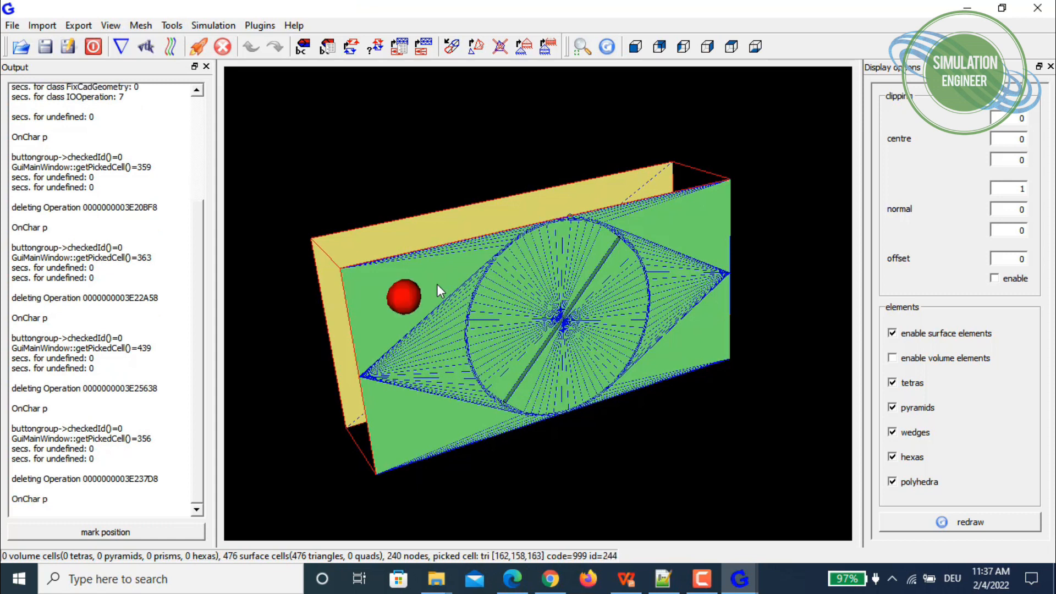
key("b")
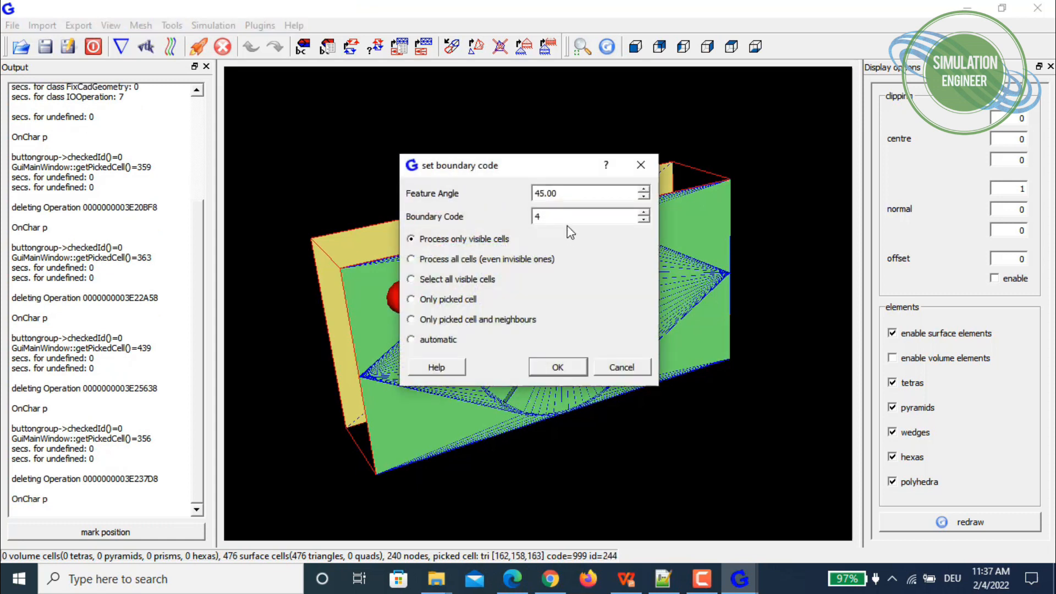
type("5")
key("Return")
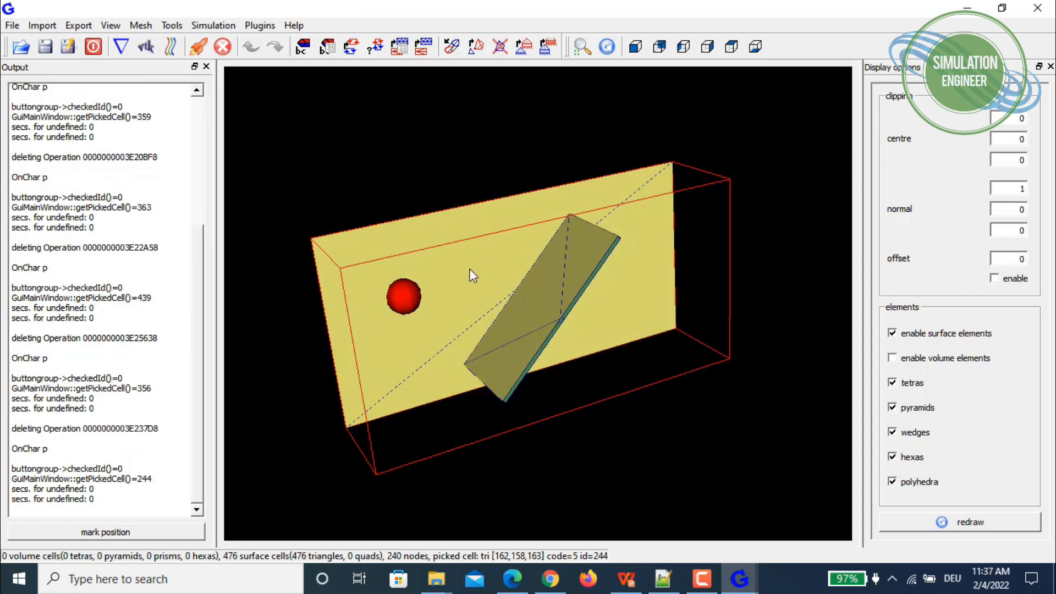
Pick the back face of the duct and assign boundary code 6 to it
key("p")
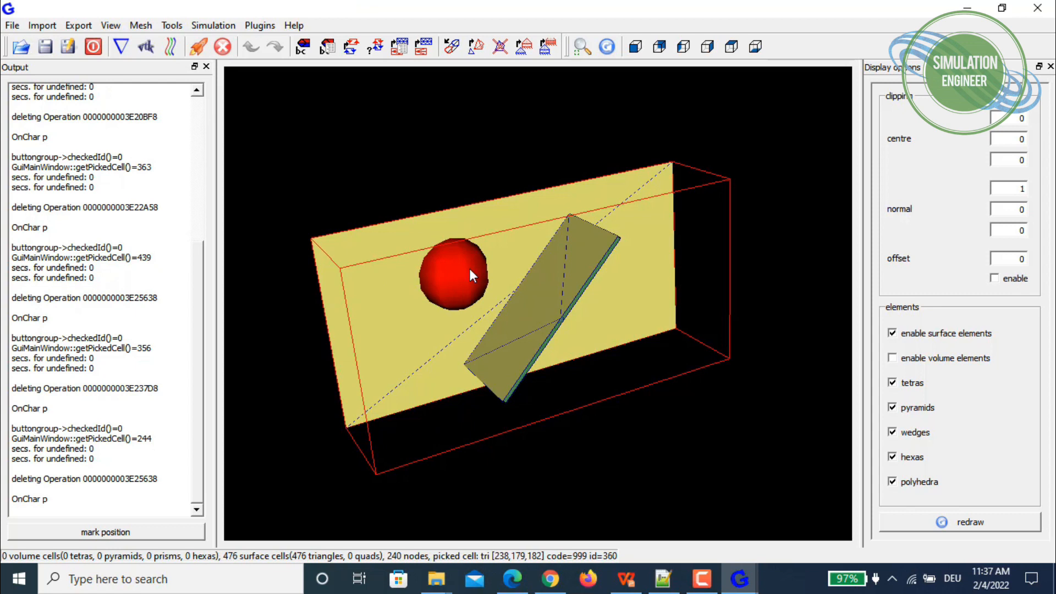
key("ctrl+b")
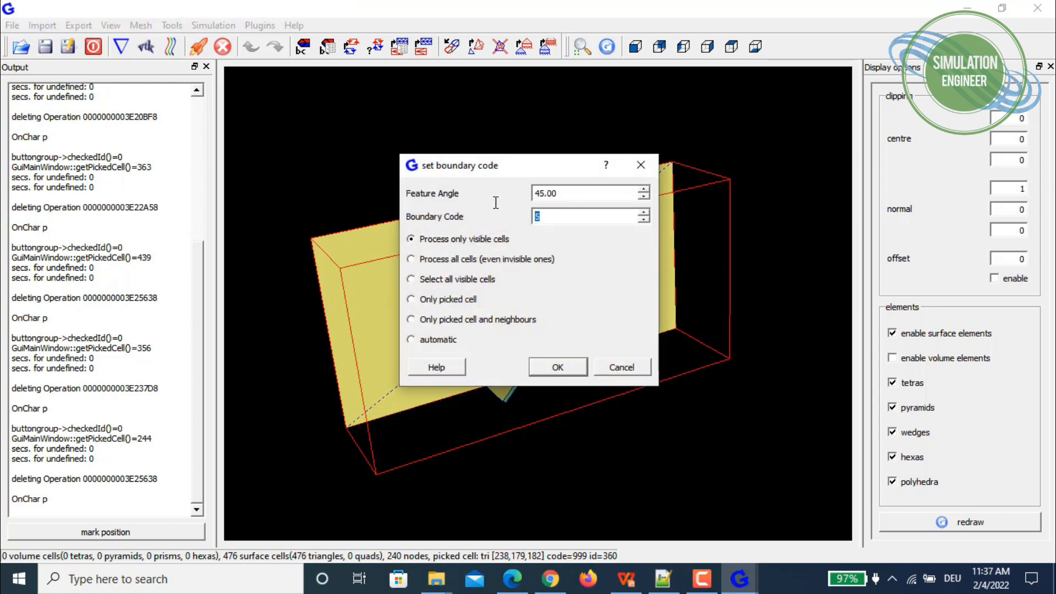
key("Return")
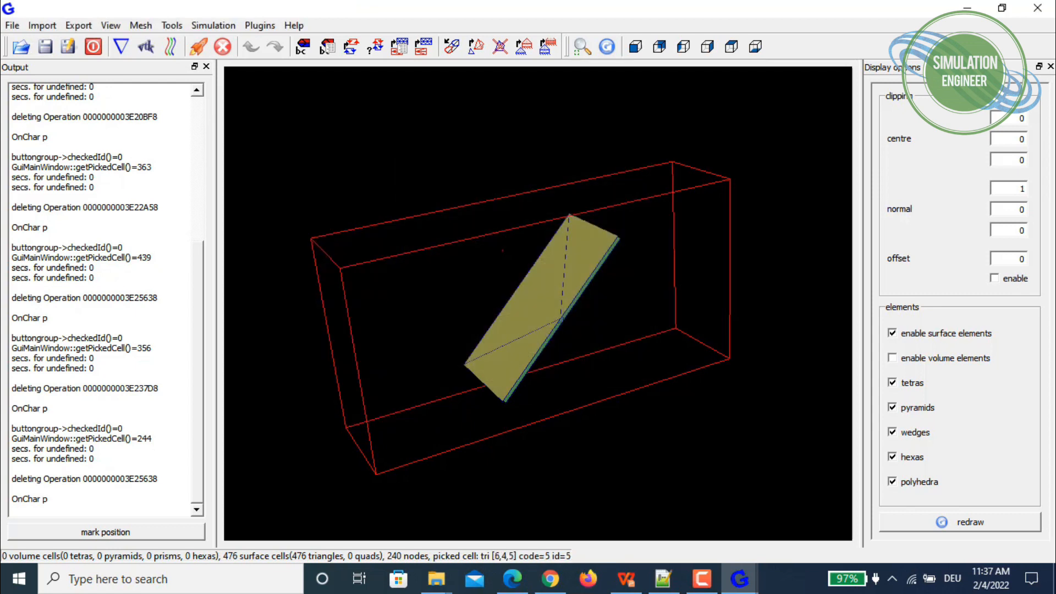
Pick the large front-facing surface of the damper plate and assign boundary code 7 to it
left_click_drag(450, 275, 547, 262)
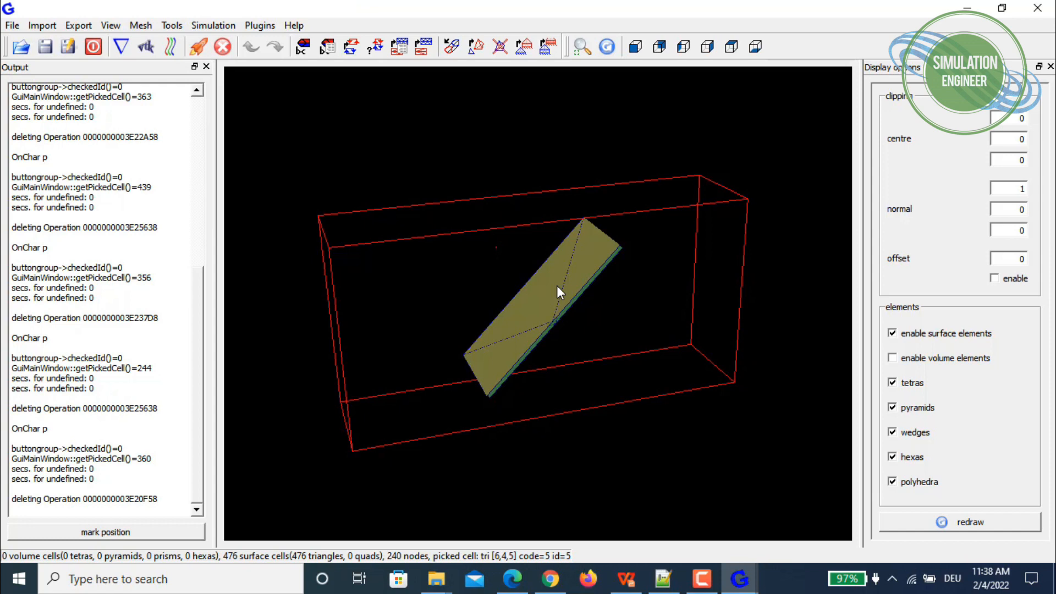
mouse_move(608, 232)
left_mouse_down()
mouse_move(583, 256)
mouse_move(591, 243)
left_mouse_up()
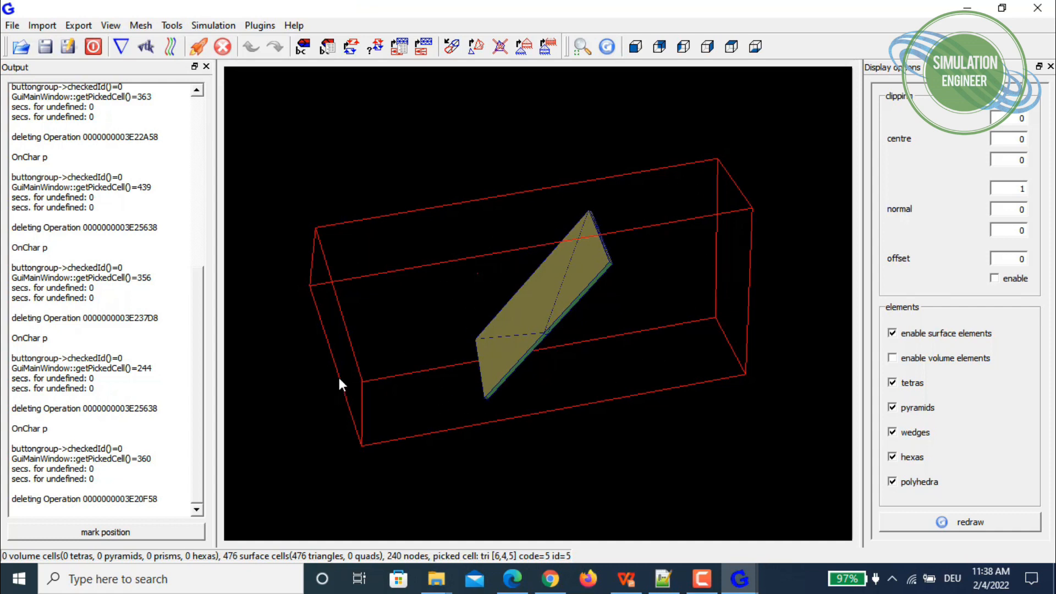
left_click_drag(517, 269, 546, 266)
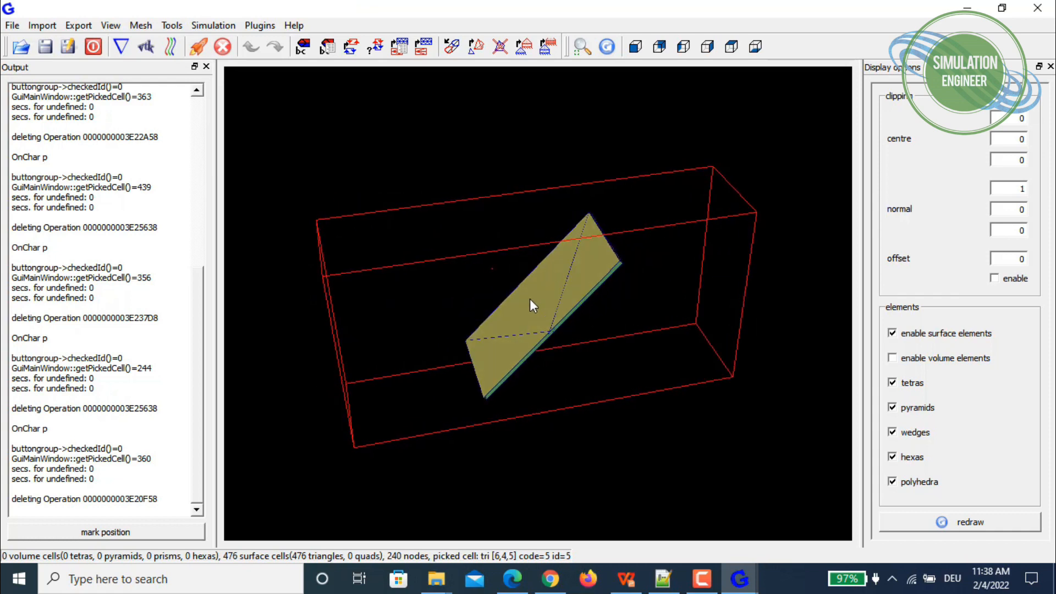
key("p")
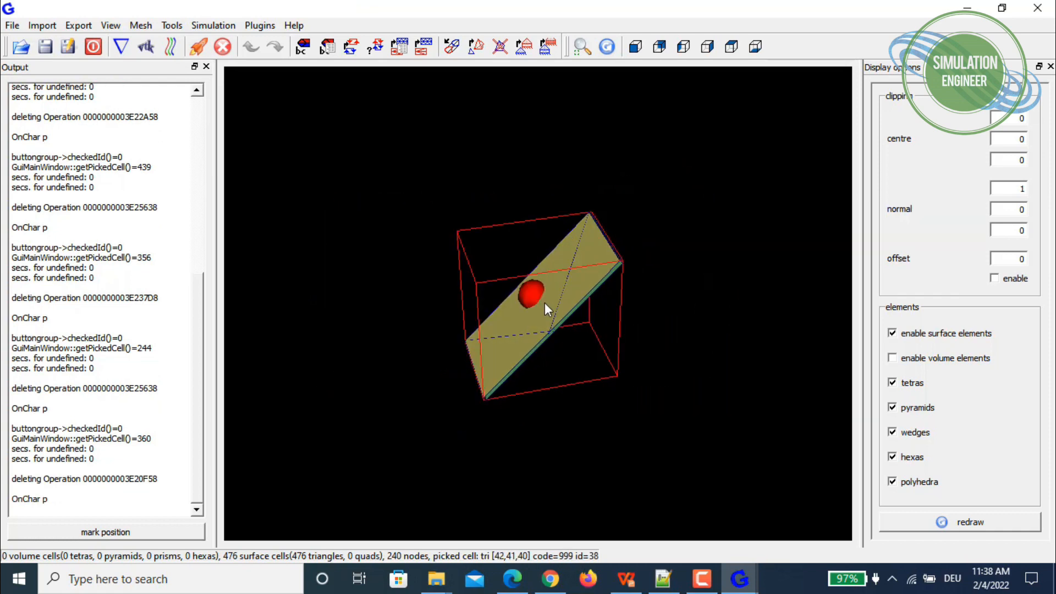
key("ctrl+b")
key("Tab")
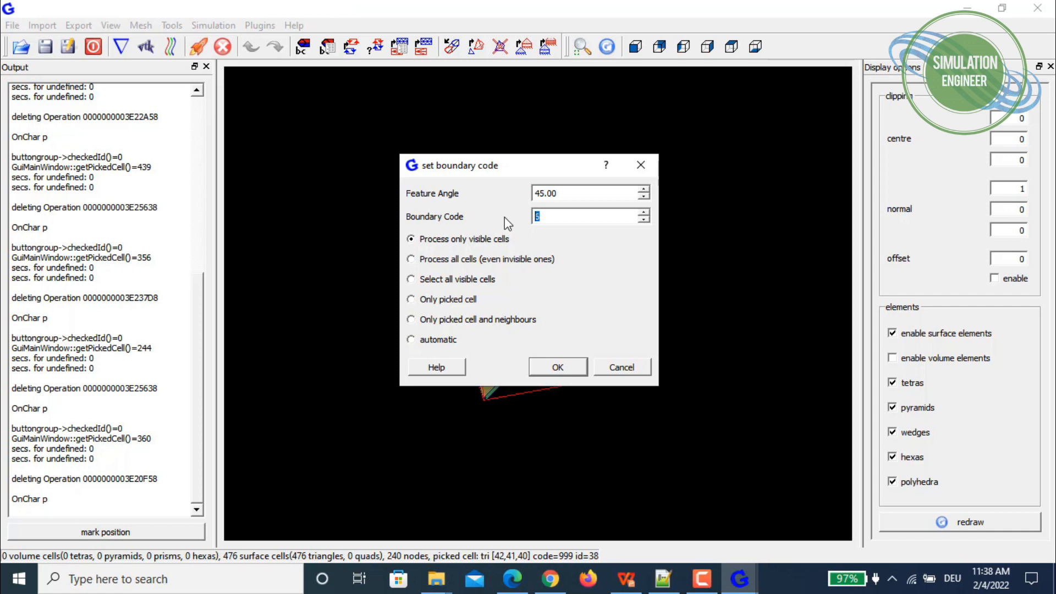
type("7")
left_click(556, 367)
Pick the large surface on the opposite side of the damper plate and assign boundary code 8 to it
left_click_drag(588, 281, 435, 265)
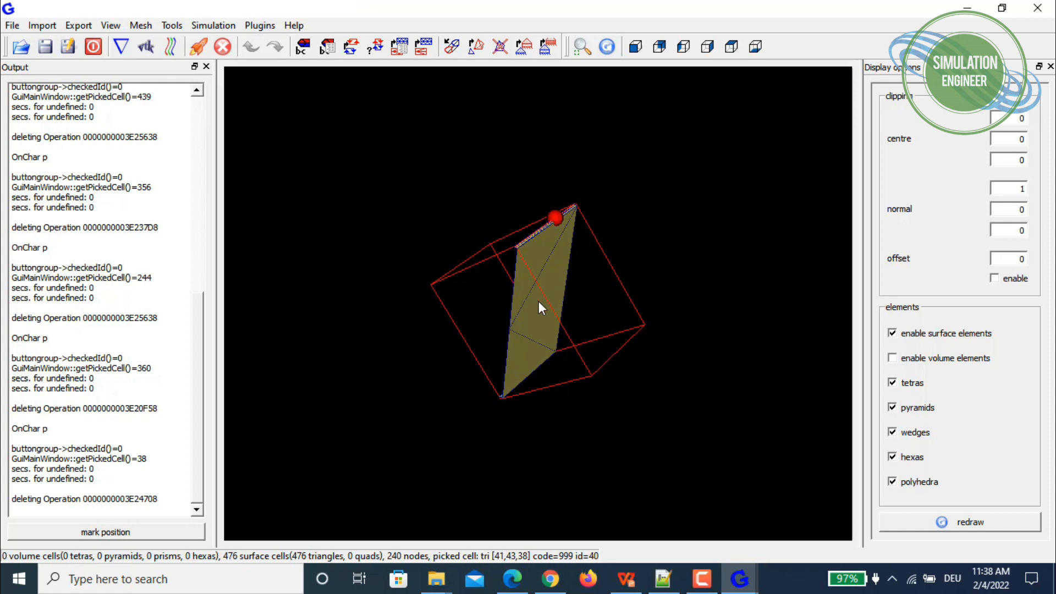
key("p")
key("b")
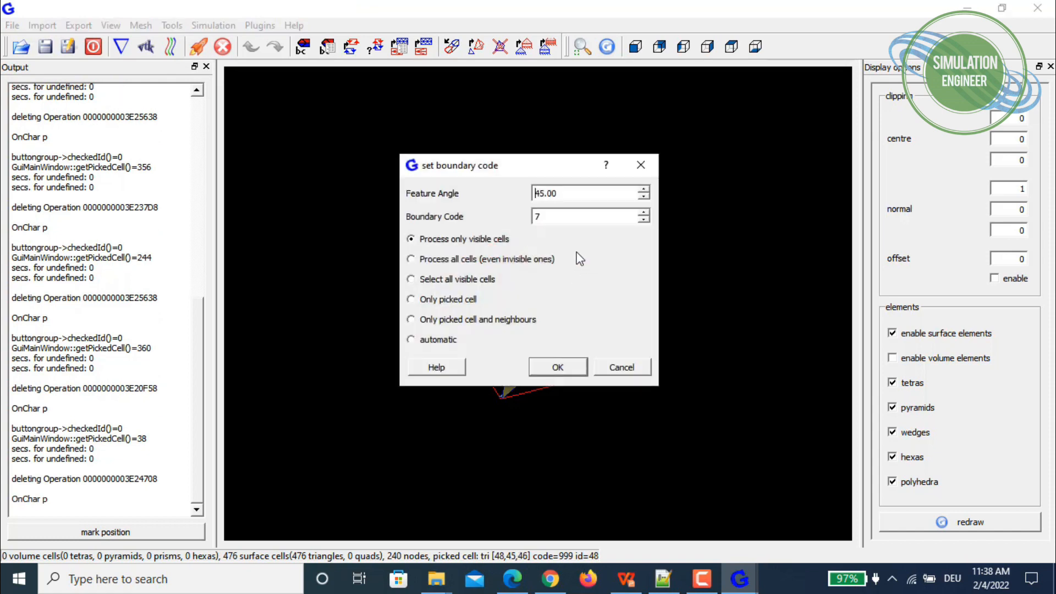
double_click(565, 220)
type("8")
key("Return")
Pick the narrow edge face at the damper plate's upper end and assign boundary code 9 to it
left_click_drag(678, 267, 707, 265)
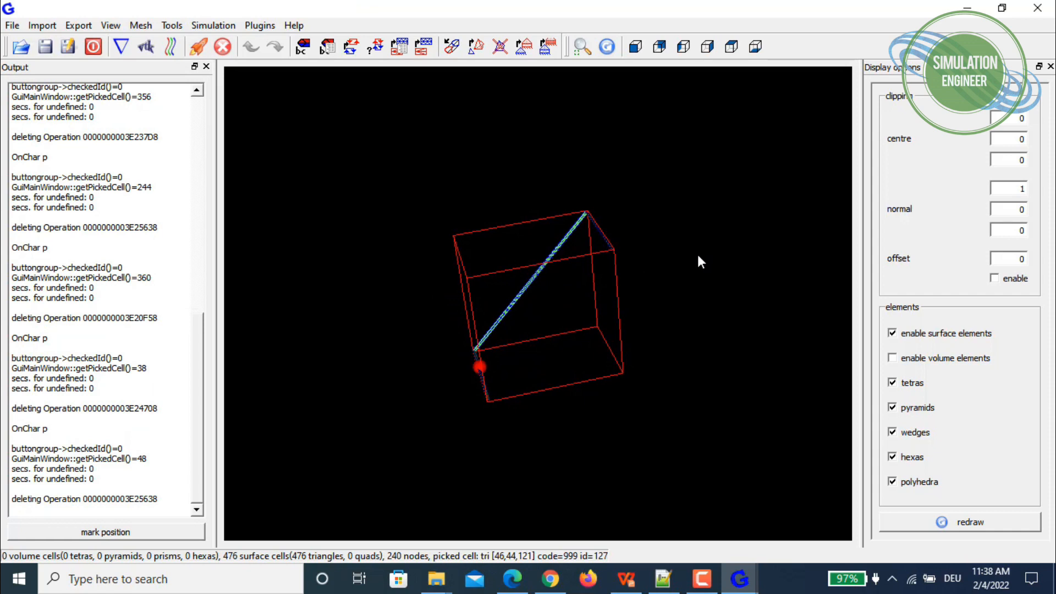
key("p")
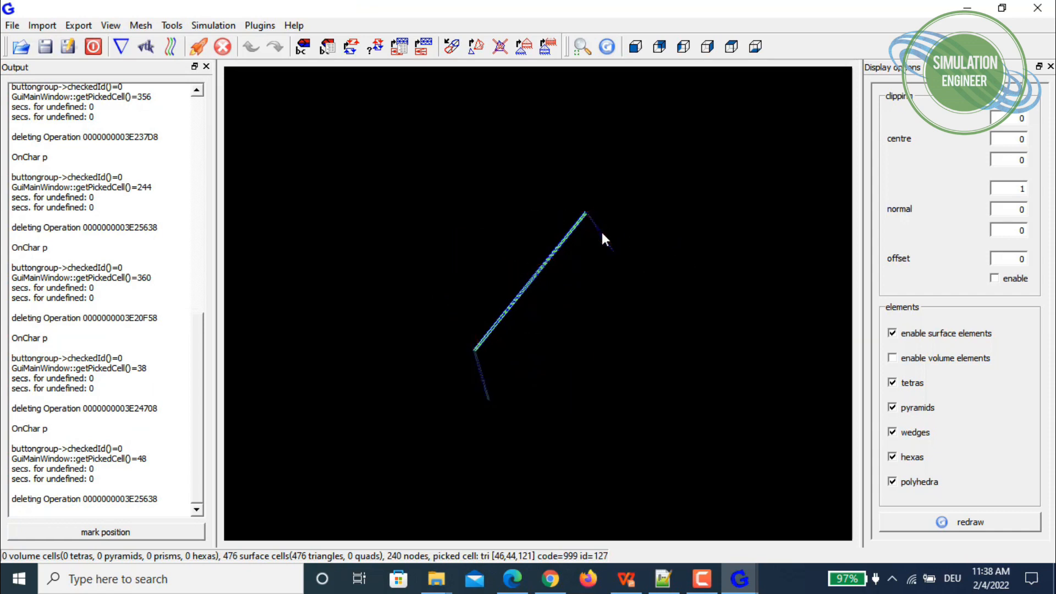
mouse_move(602, 238)
left_mouse_down()
mouse_move(585, 250)
mouse_move(593, 242)
left_mouse_up()
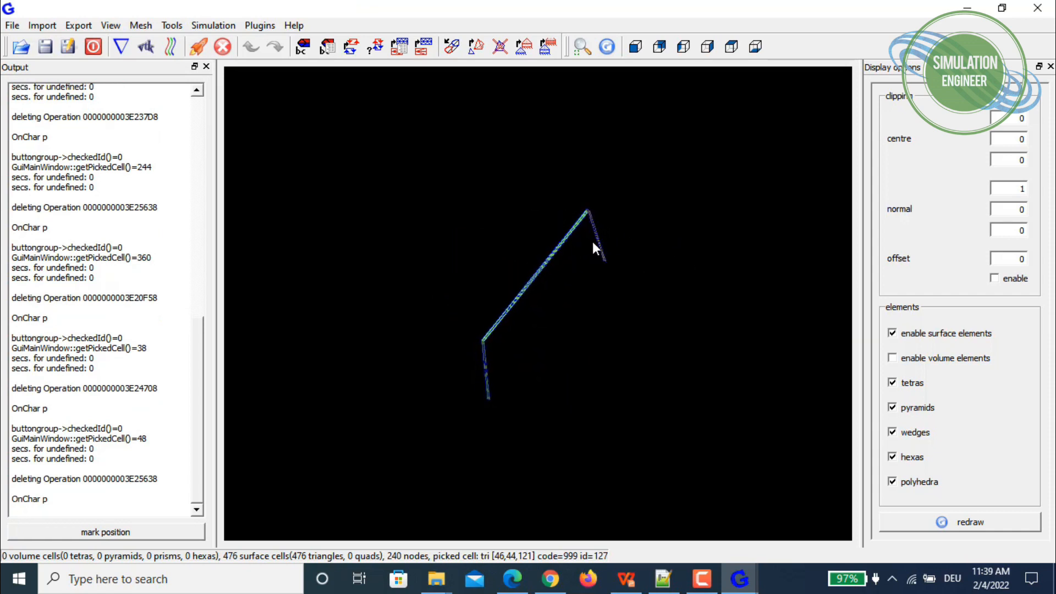
key("p")
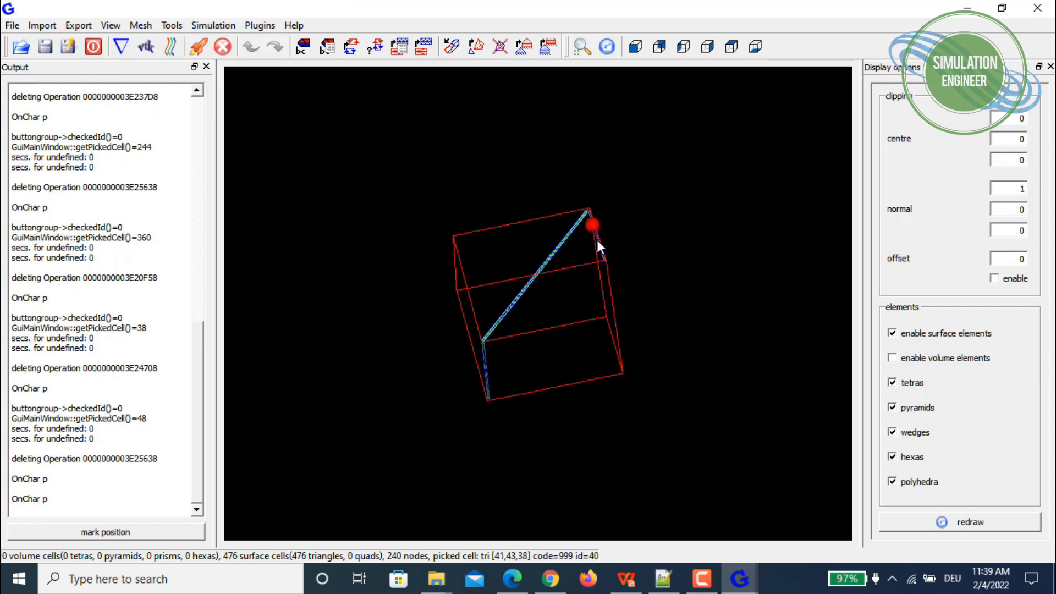
type("b")
type("9")
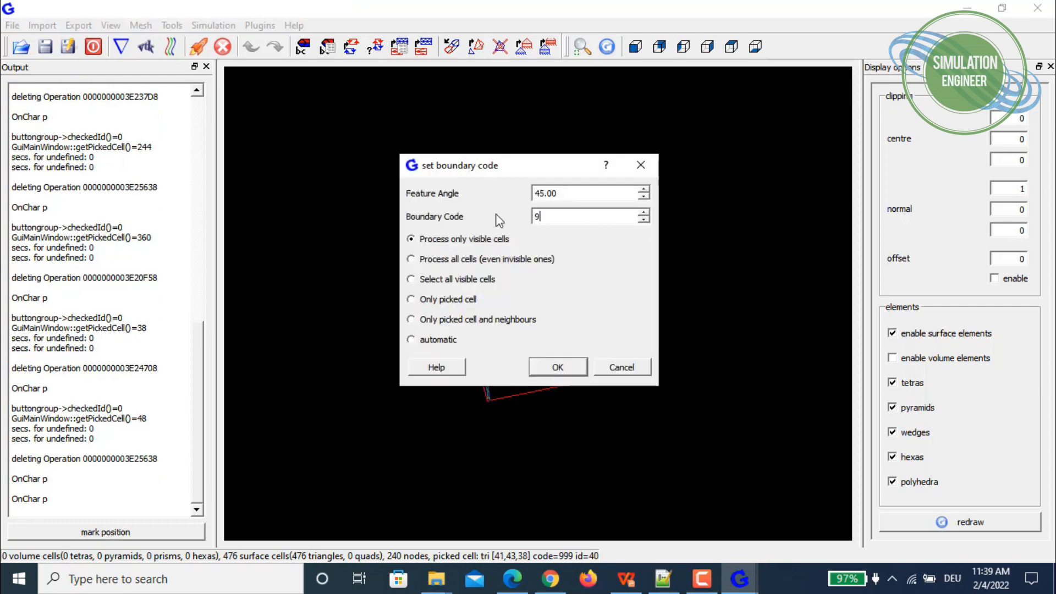
key("Return")
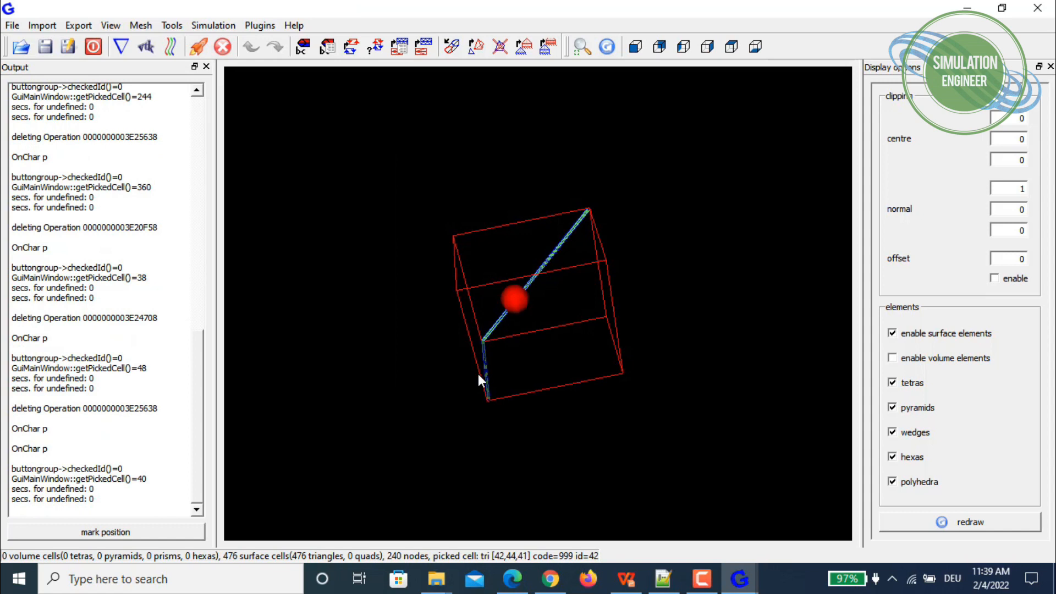
Pick the narrow edge face at the damper plate's lower end and assign boundary code 10 to it
key("p")
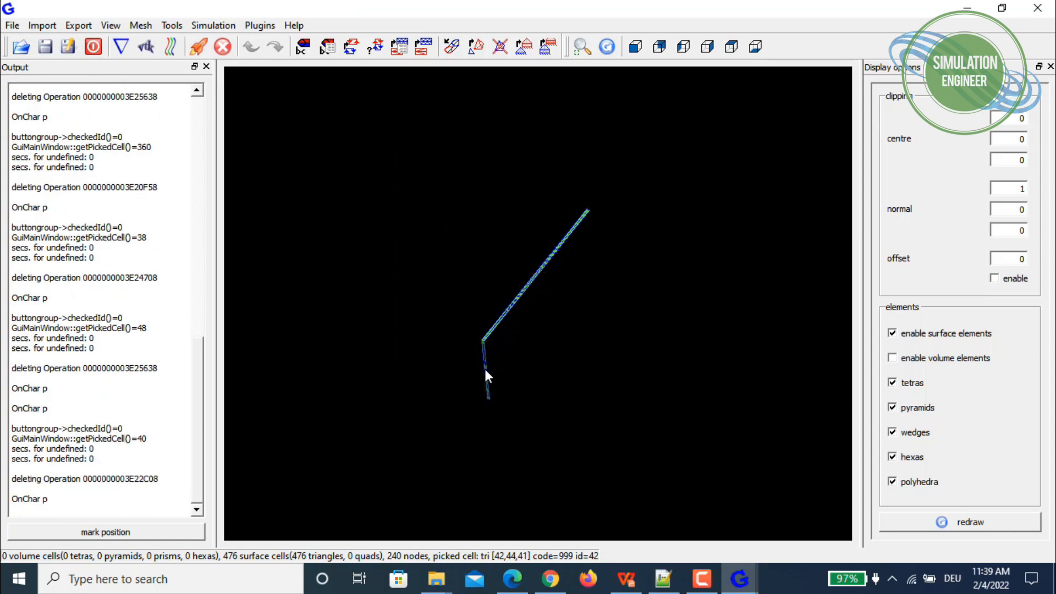
key("p")
key("ctrl+b")
key("BackSpace")
type("10")
key("Return")
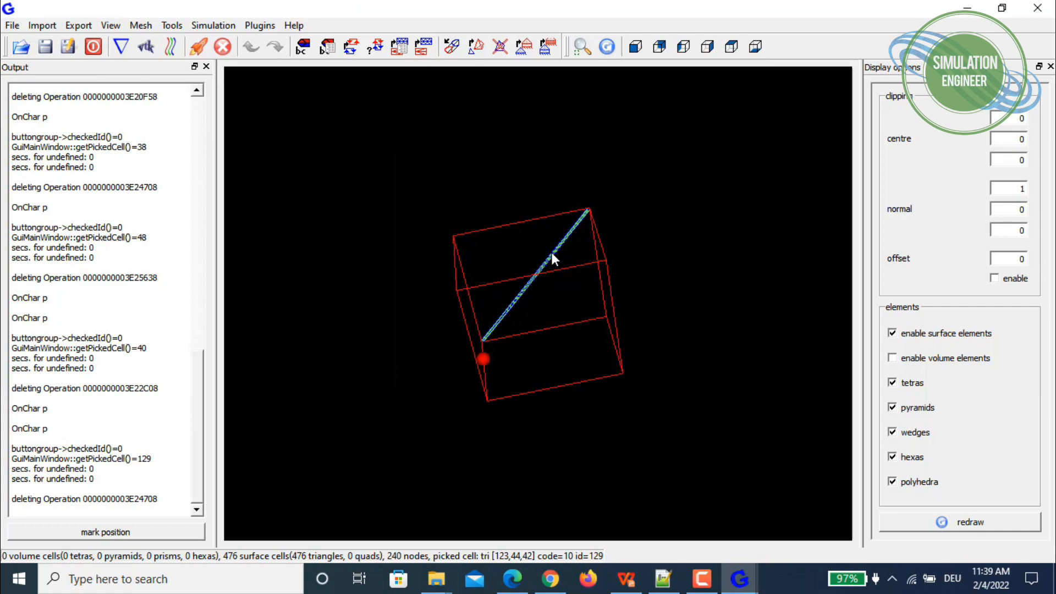
Pick the remaining long narrow side of the damper plate and assign boundary code 11 to it
key("p")
type("b")
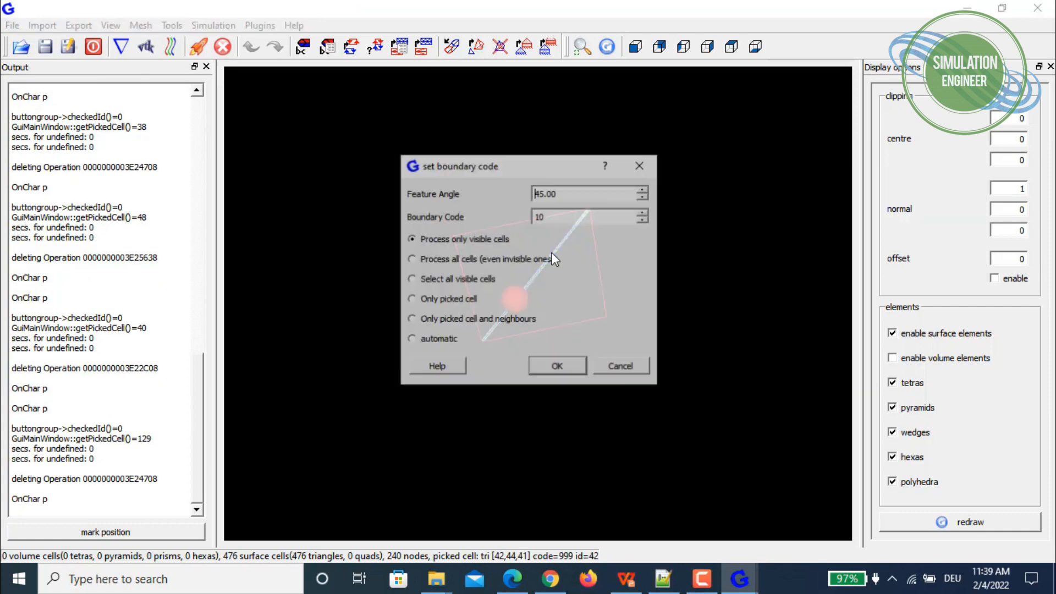
type("11")
key("Return")
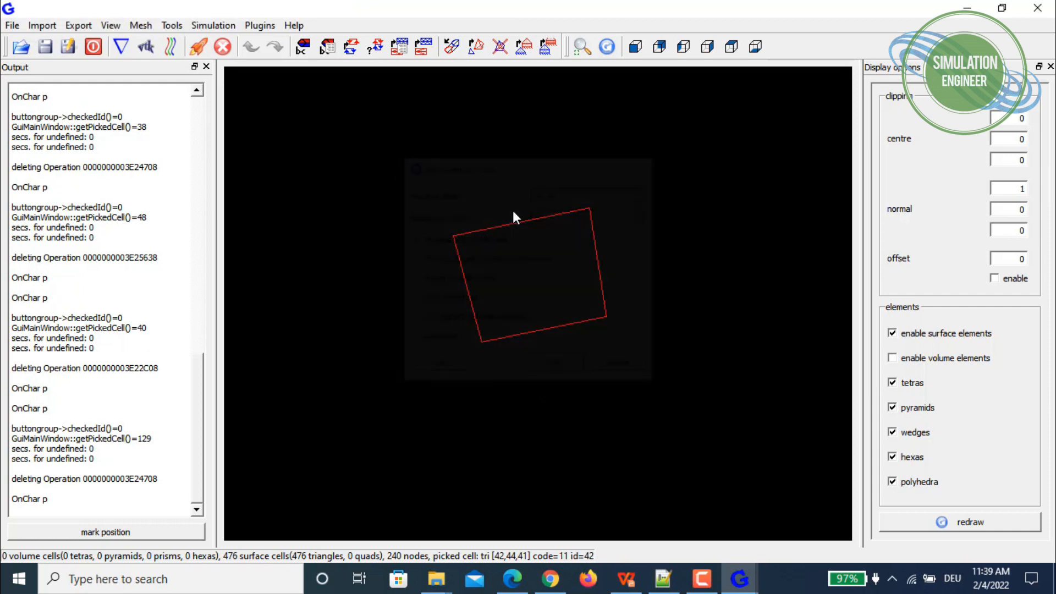
key("p")
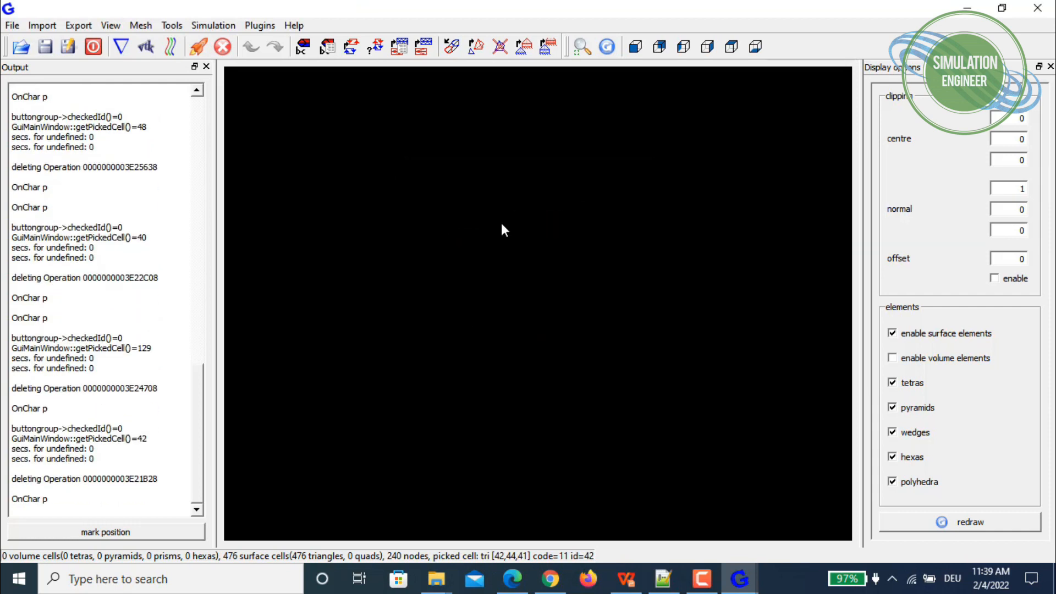
Select all boundary codes from 1 to 11 for display in the view
left_click(111, 25)
left_click(241, 192)
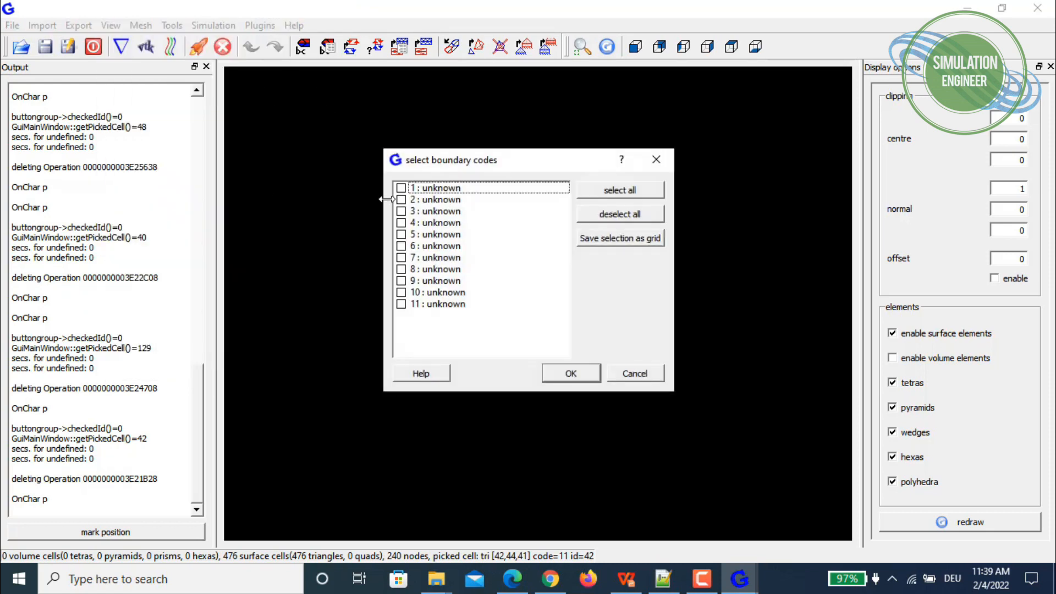
left_click(630, 192)
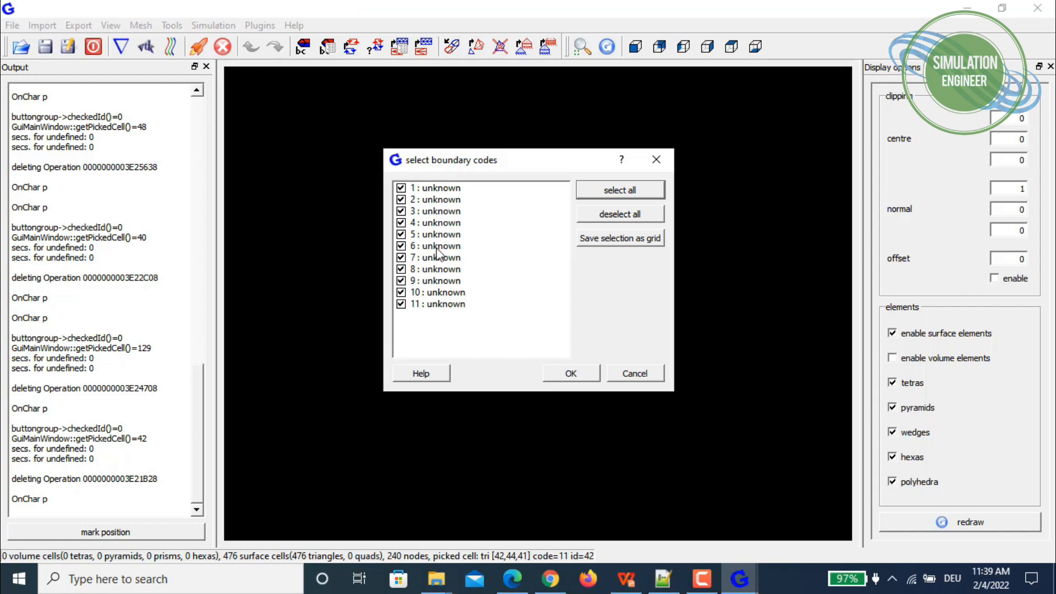
left_click(572, 372)
Open the boundary conditions for editing and name boundary 1 duct_left and boundary 2 duct_right
left_click_drag(402, 199, 468, 173)
left_click(331, 52)
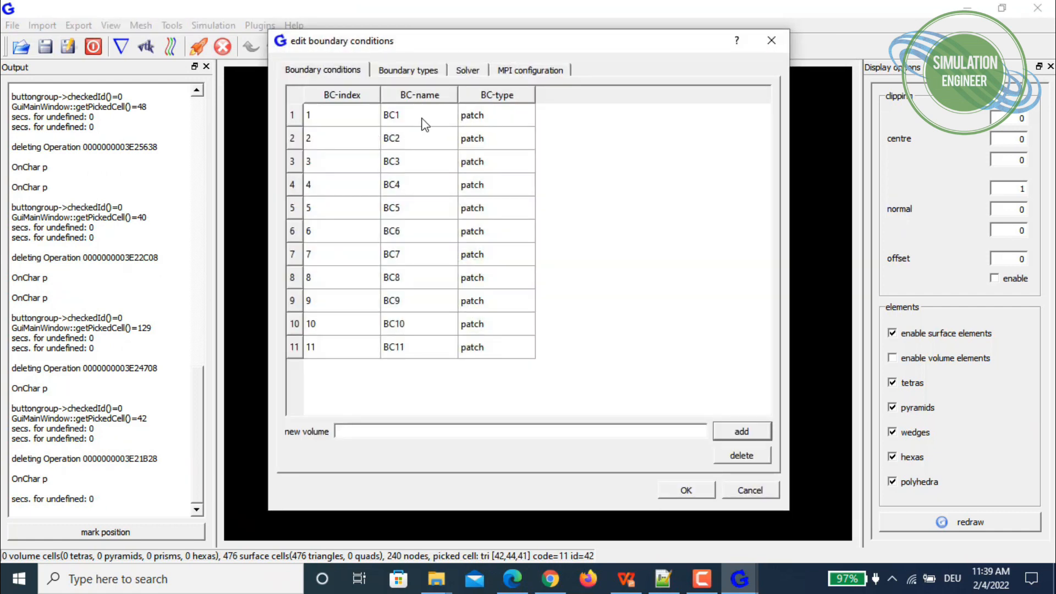
left_click(425, 124)
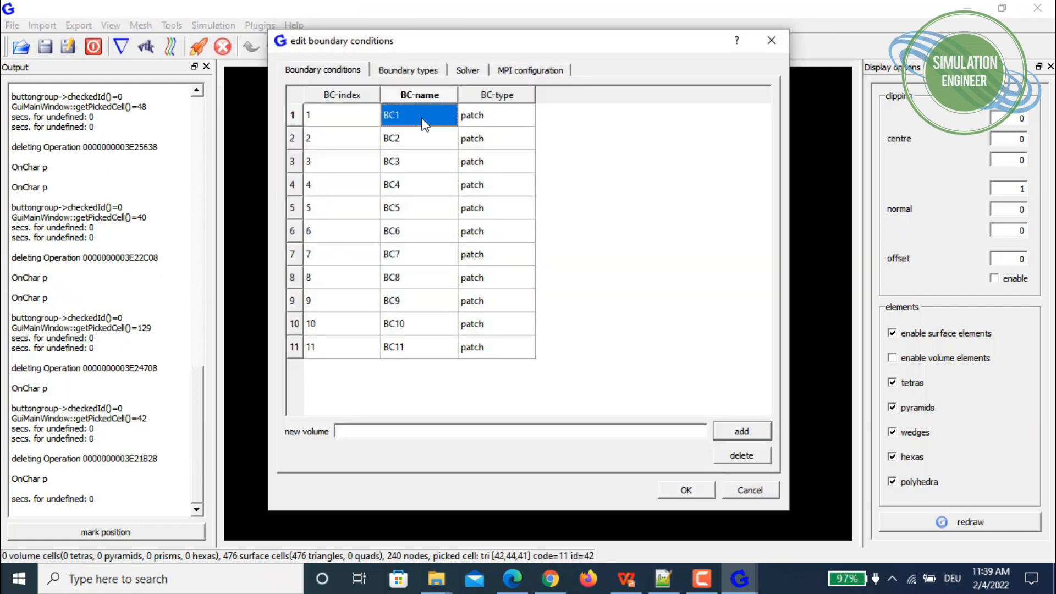
type("duct_left")
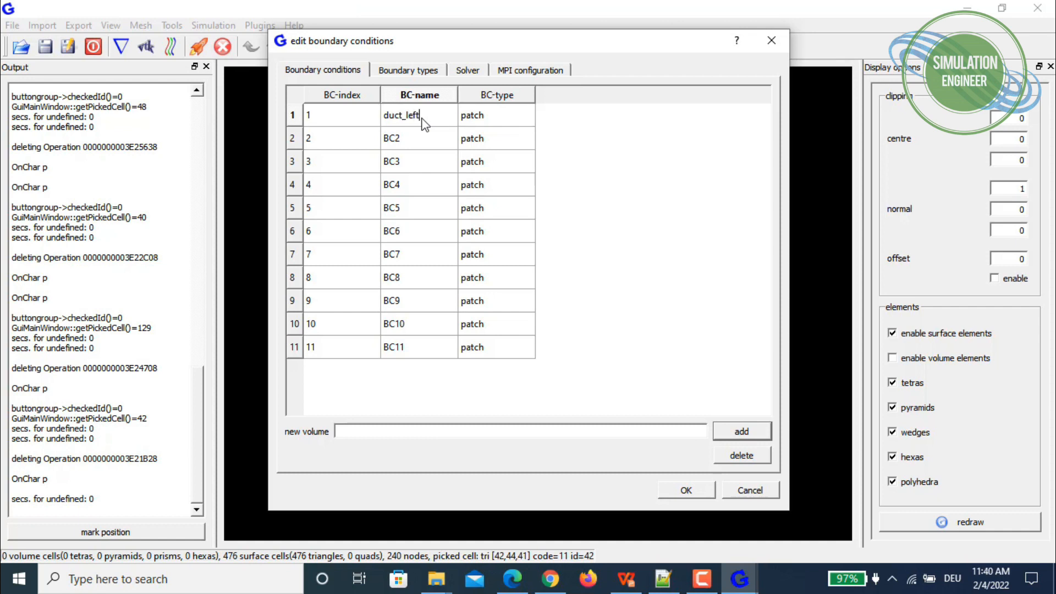
key("Return")
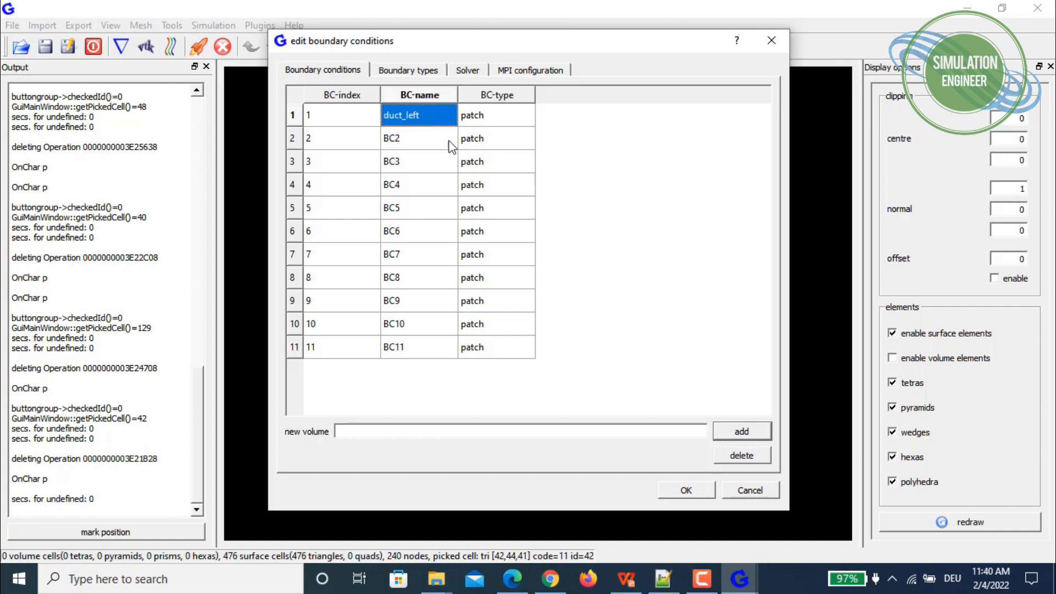
left_click(429, 144)
type("duct")
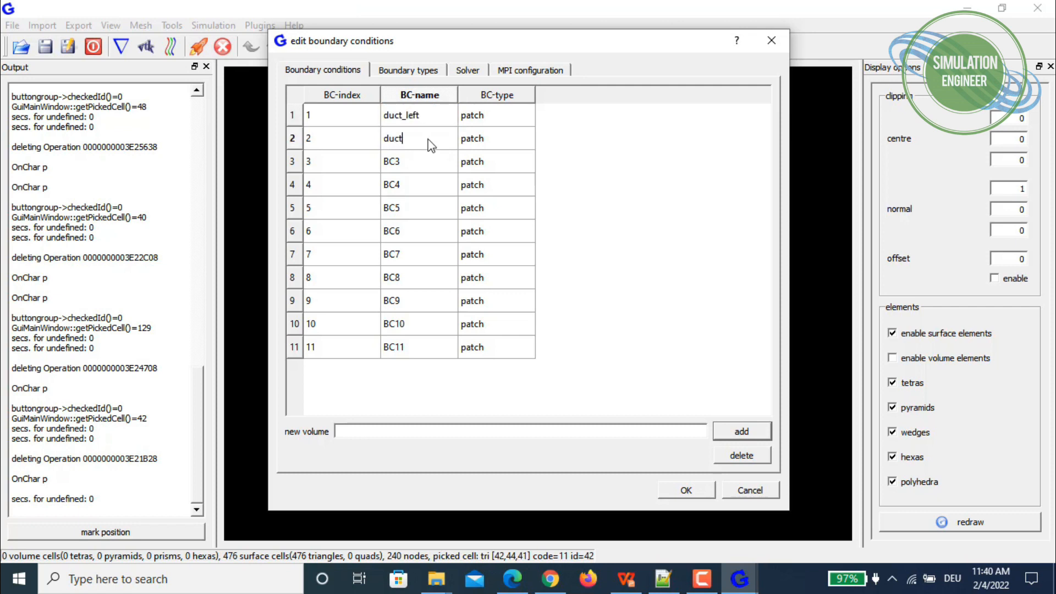
type("_right")
key("Return")
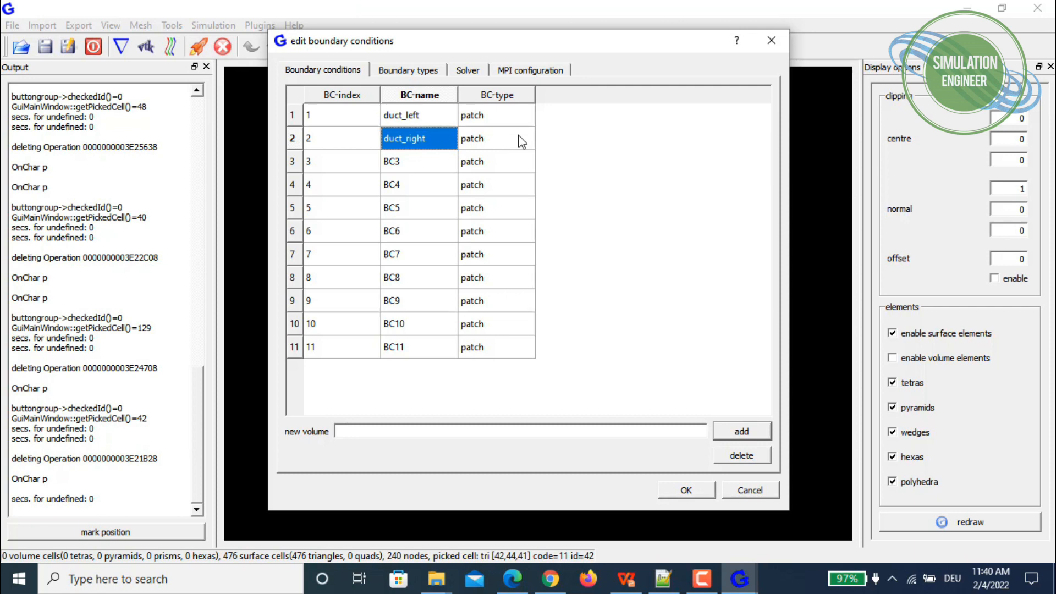
Name boundary 3 duct_top and boundary 4 duct_bottom
left_click(430, 168)
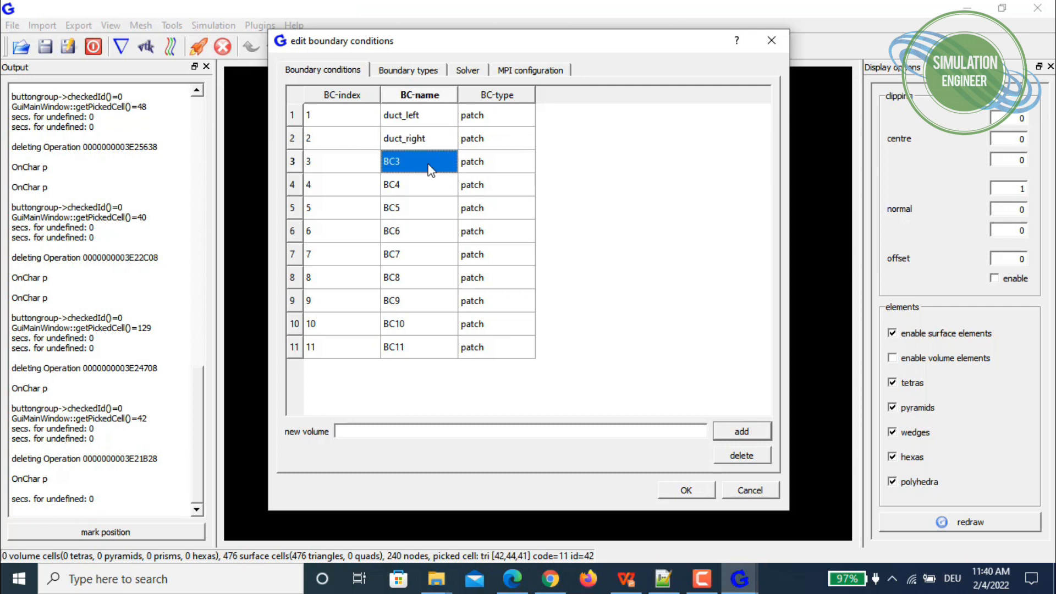
type("duct_")
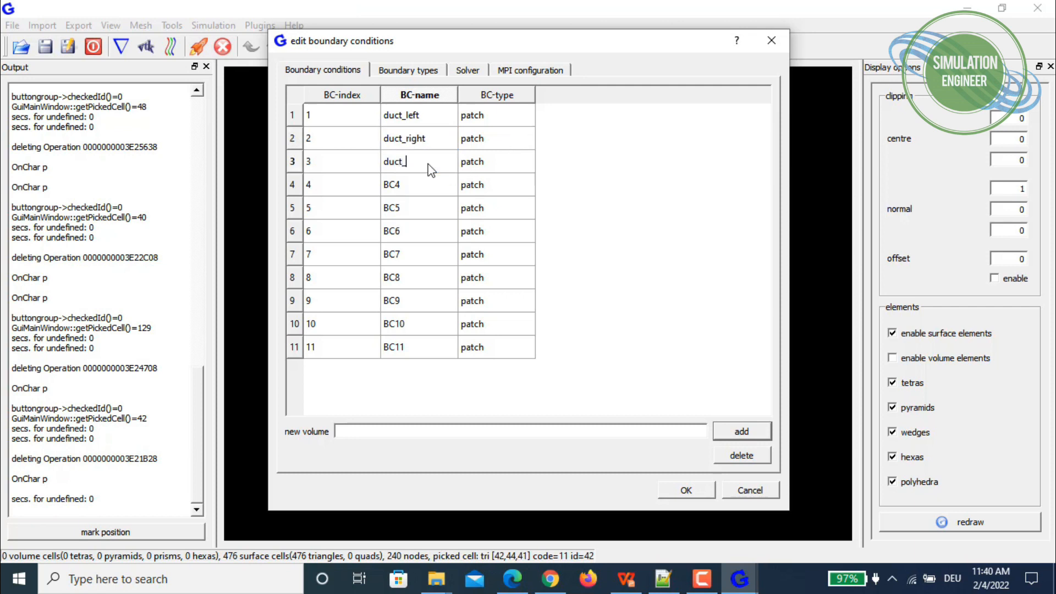
type("top")
key("Return")
left_click(434, 193)
type("duct_bottom")
key("Return")
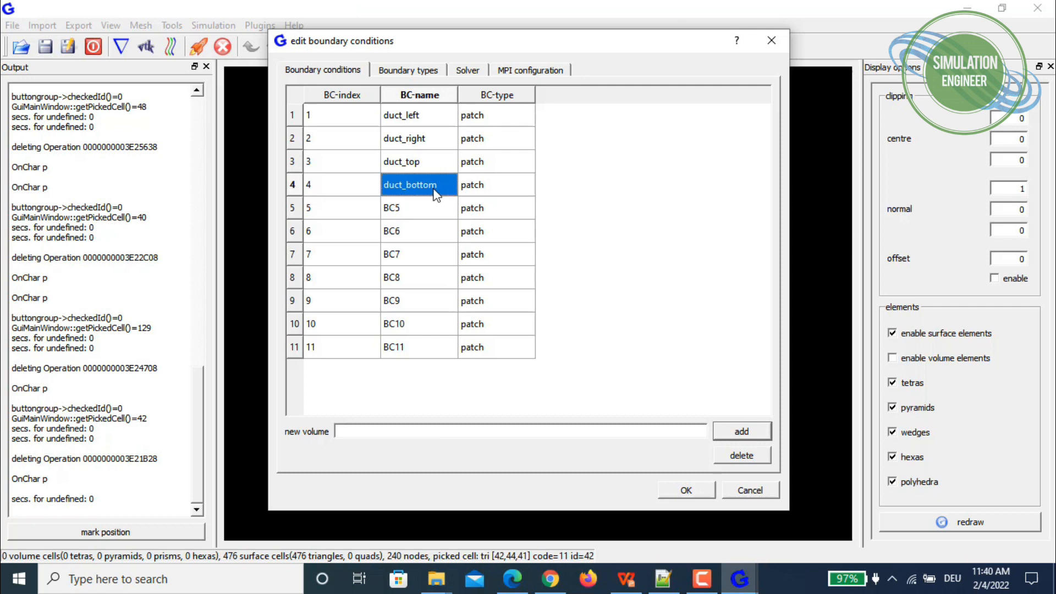
Name boundary 5 duct_front and boundary 6 duct_back
left_click(418, 214)
type("d")
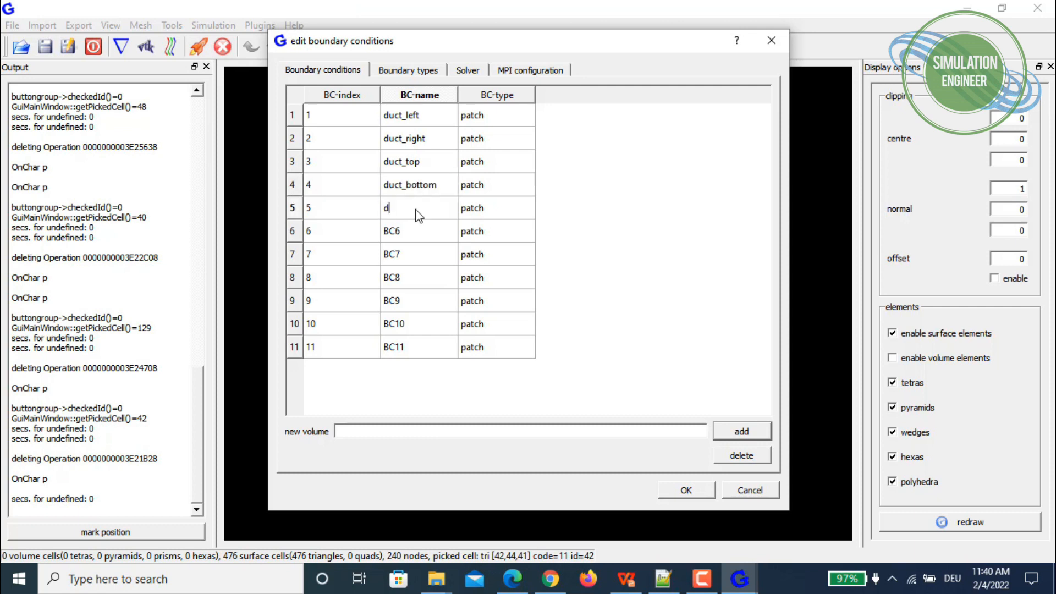
type("uct_front")
key("Return")
left_click(414, 226)
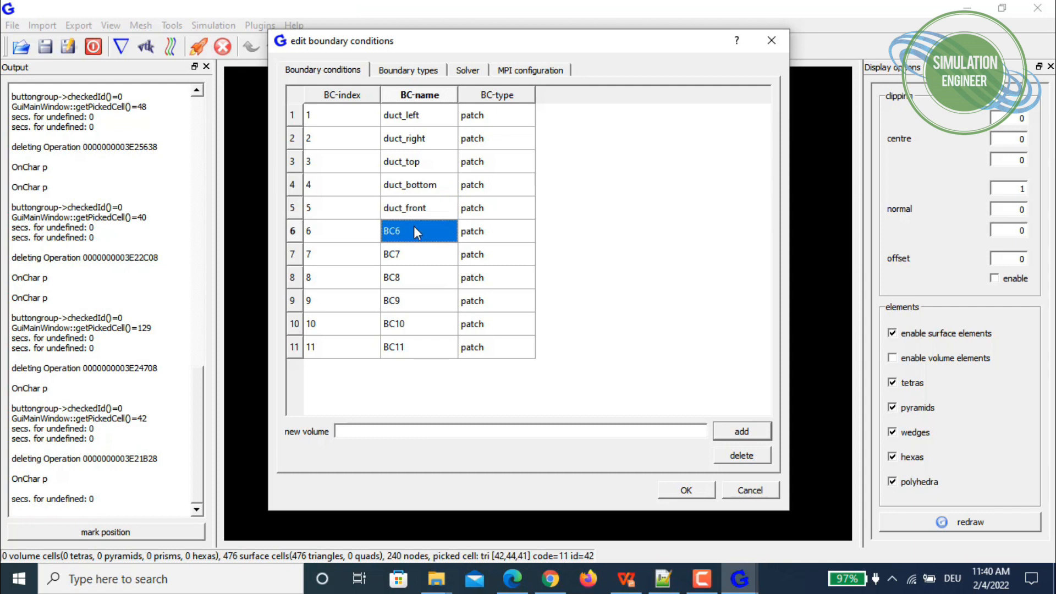
type("duct_back")
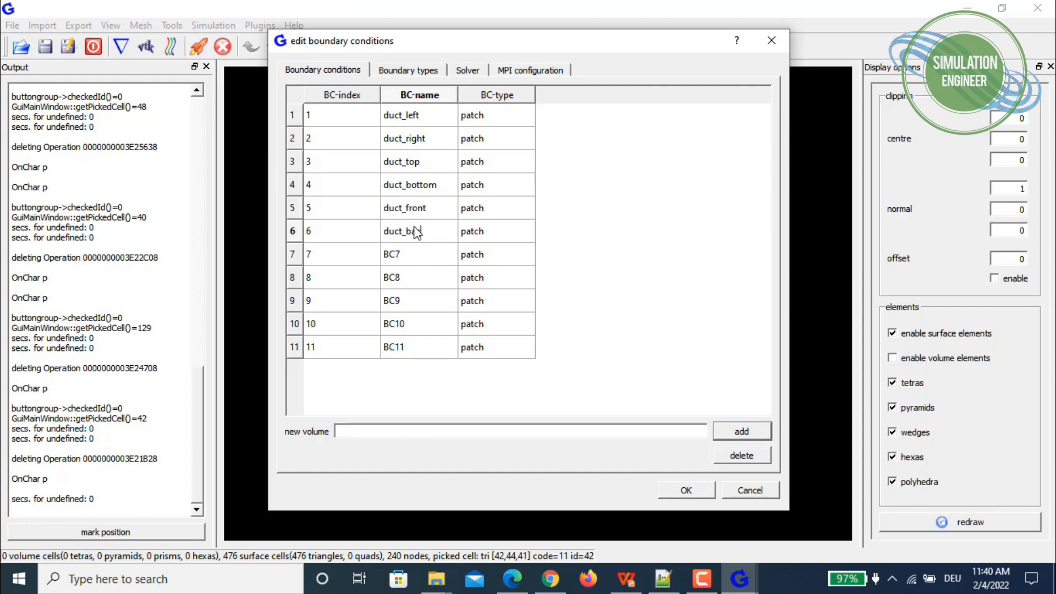
key("Return")
Name boundary 7 damper_left and boundary 8 damper_right
left_click(427, 262)
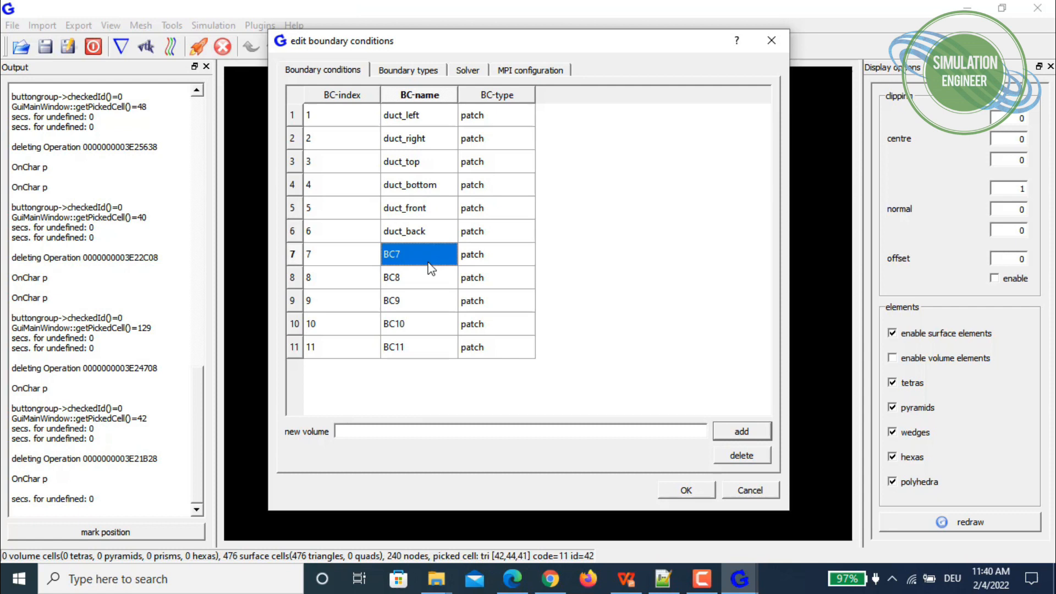
type("d")
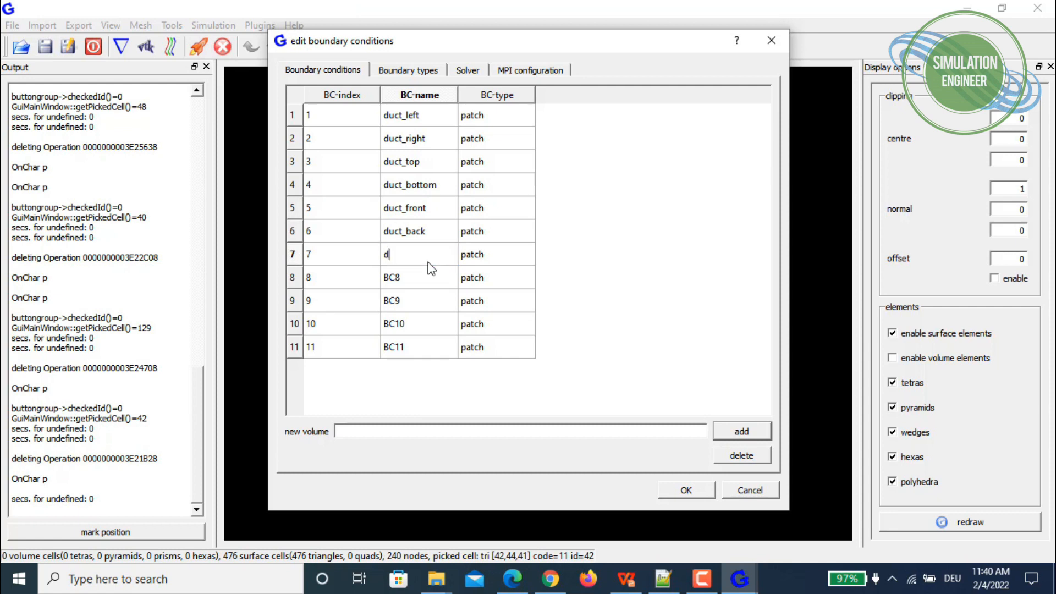
type("amper_left")
key("Return")
left_click(429, 278)
type("damper_right")
key("Return")
Name boundary 9 damper_top, boundary 10 damper_bottom and boundary 11 damper_back
left_click(415, 302)
type("damper_top")
key("Return")
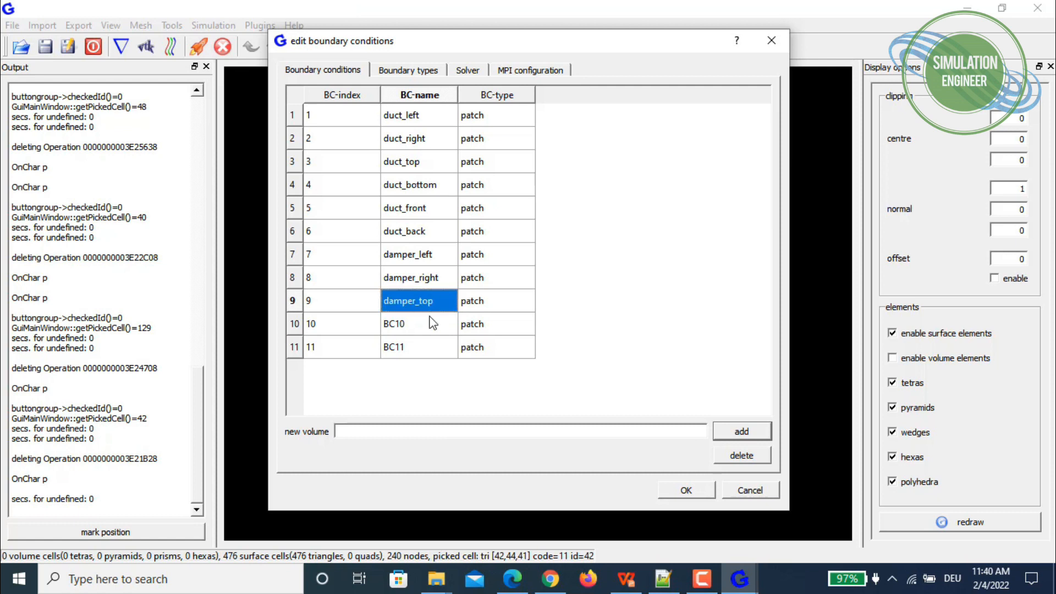
left_click(430, 323)
type("damper_bottom")
key("Return")
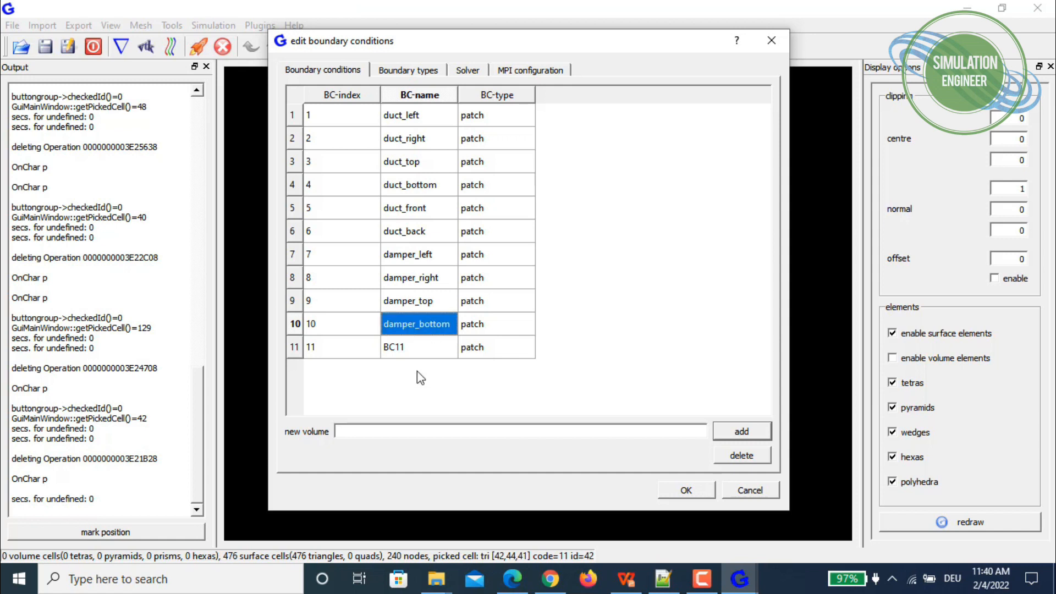
left_click(425, 343)
type("dampe")
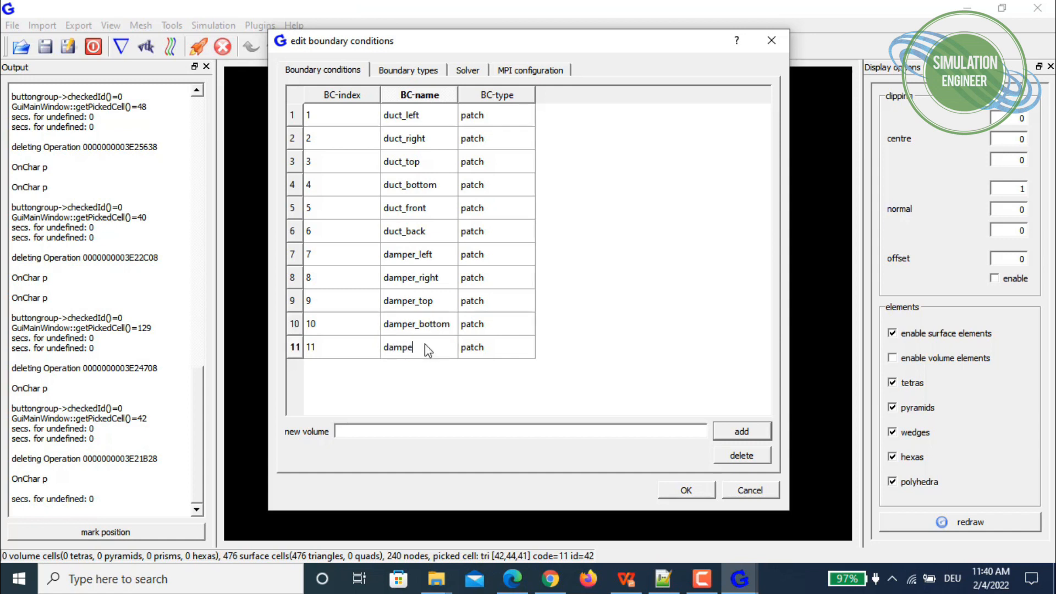
type("r_back")
Set the boundary type of duct_top and duct_bottom to wall
left_click(483, 122)
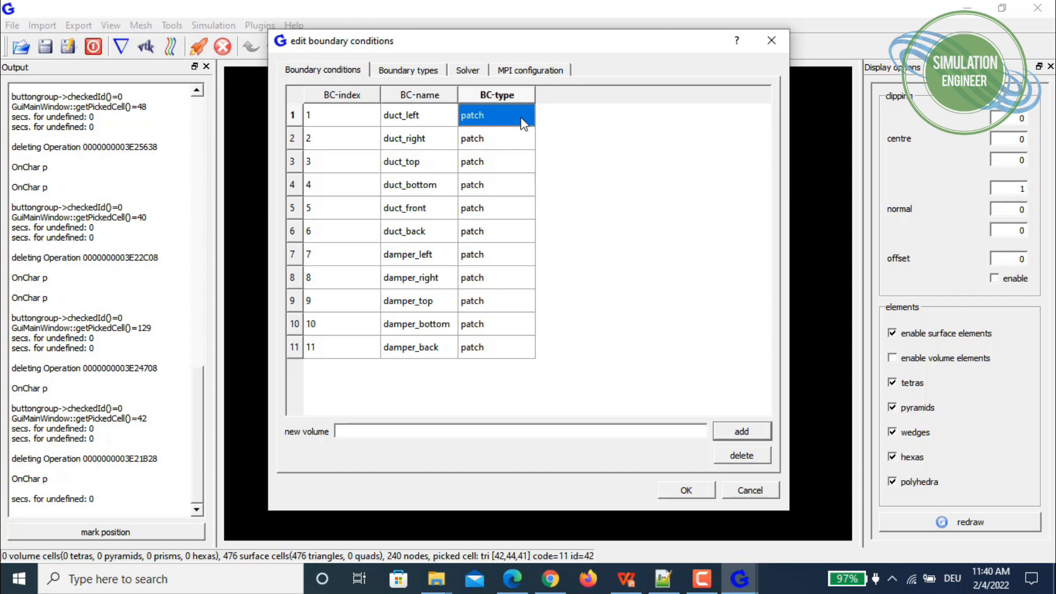
left_click(499, 138)
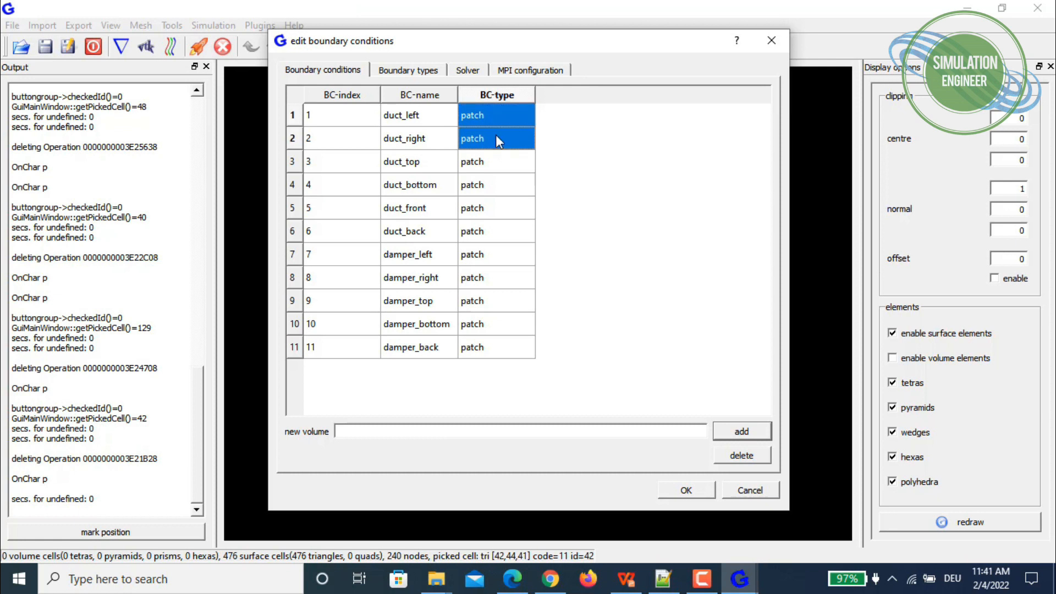
left_click(500, 168)
type("wall")
key("Return")
left_click(498, 189)
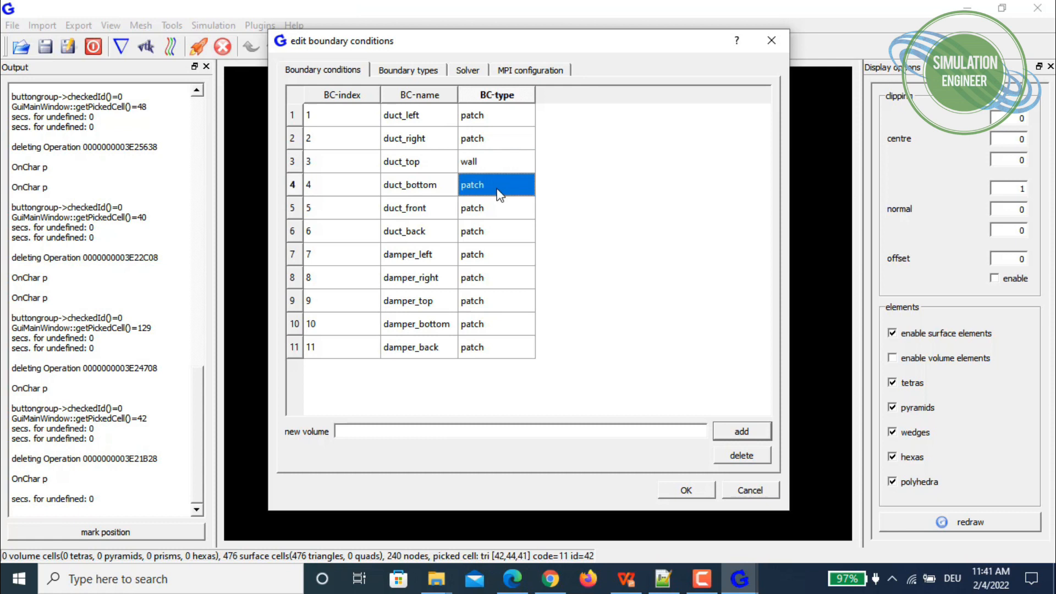
type("wall")
key("Return")
Set the boundary type of duct_front to symmetry and of duct_back to wall
left_click(496, 209)
type("symmetry")
key("Return")
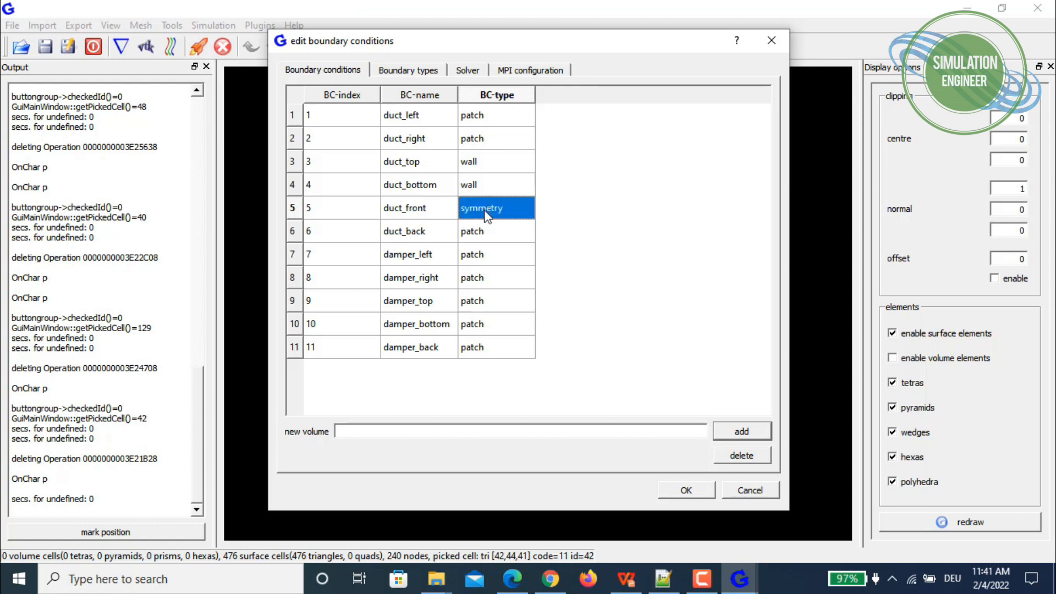
left_click(487, 237)
type("wa")
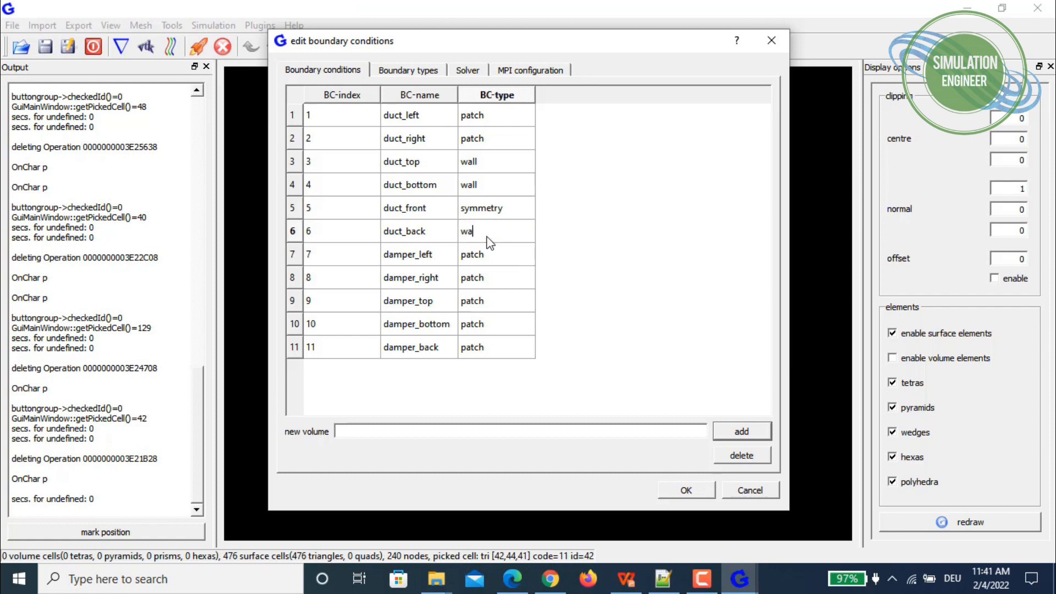
type("ll")
key("Return")
Set the boundary type of damper_left and damper_right to wall
left_click(486, 254)
type("wall")
key("Return")
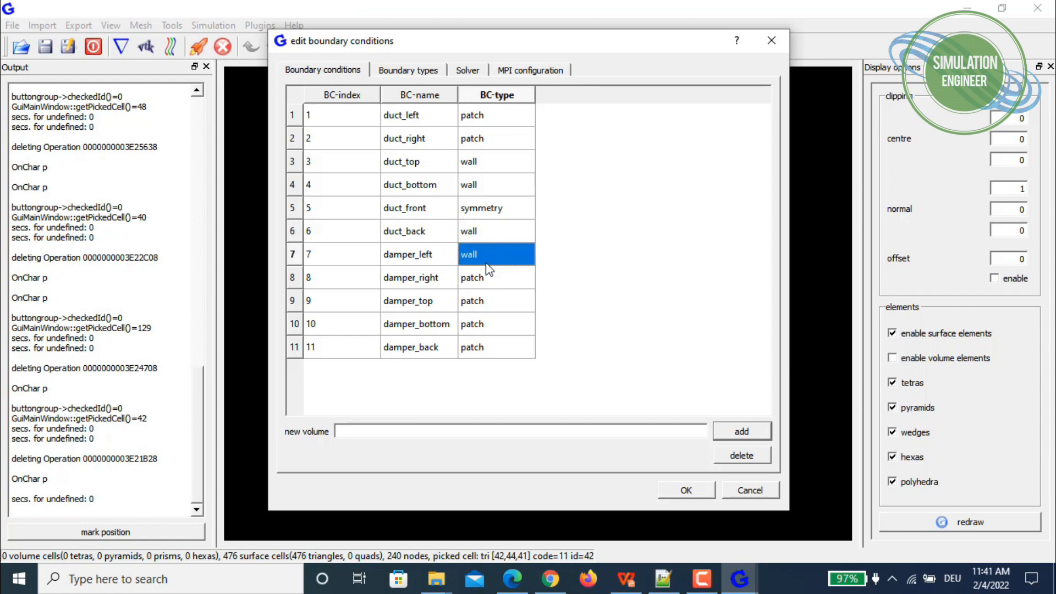
left_click(476, 280)
type("w")
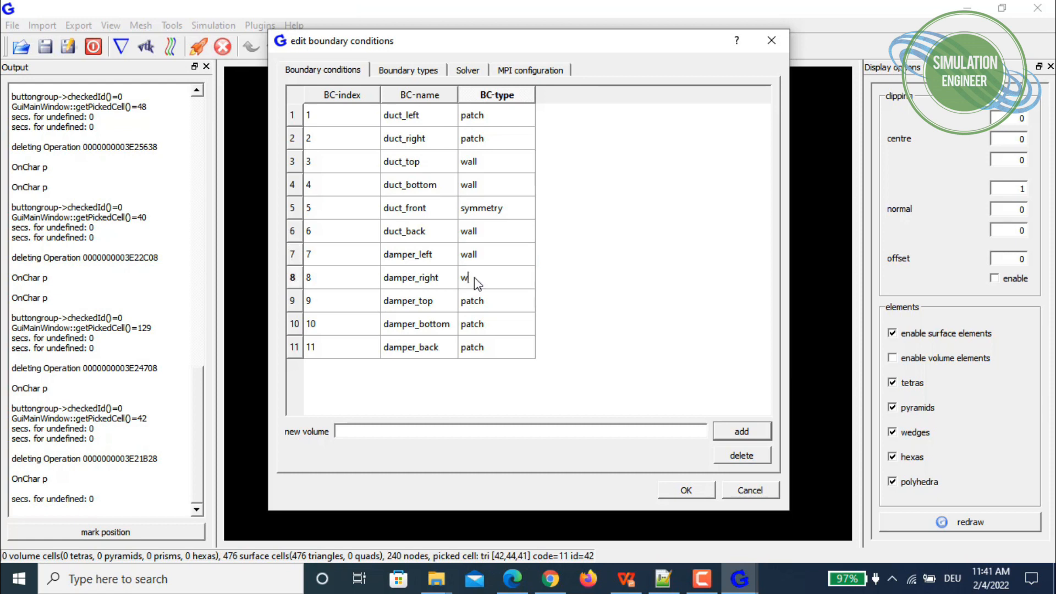
key("Return")
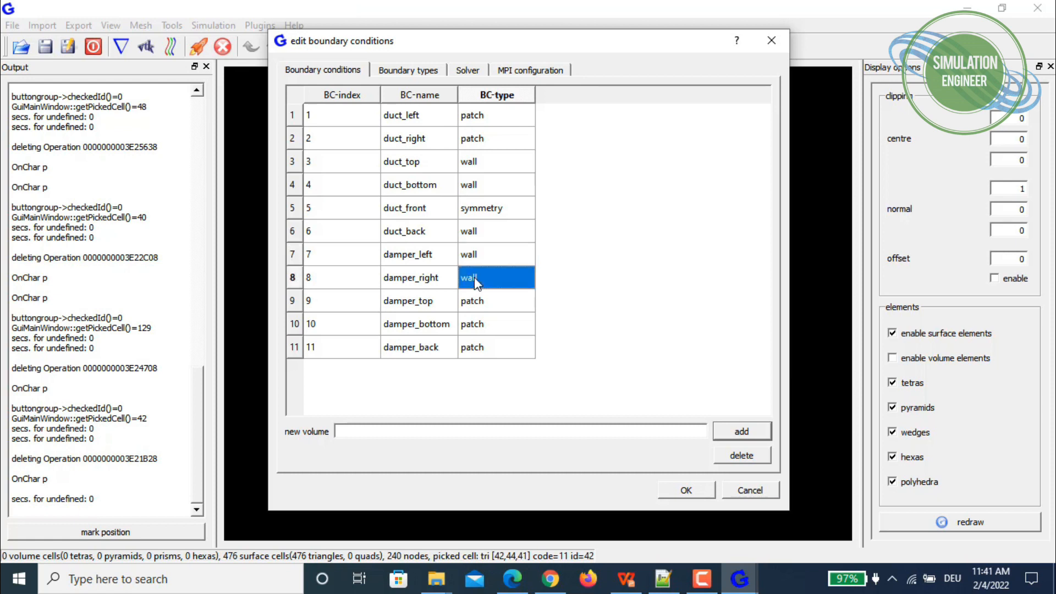
Set the boundary type of damper_top, damper_bottom and damper_back to wall
left_click(482, 306)
type("w")
key("Return")
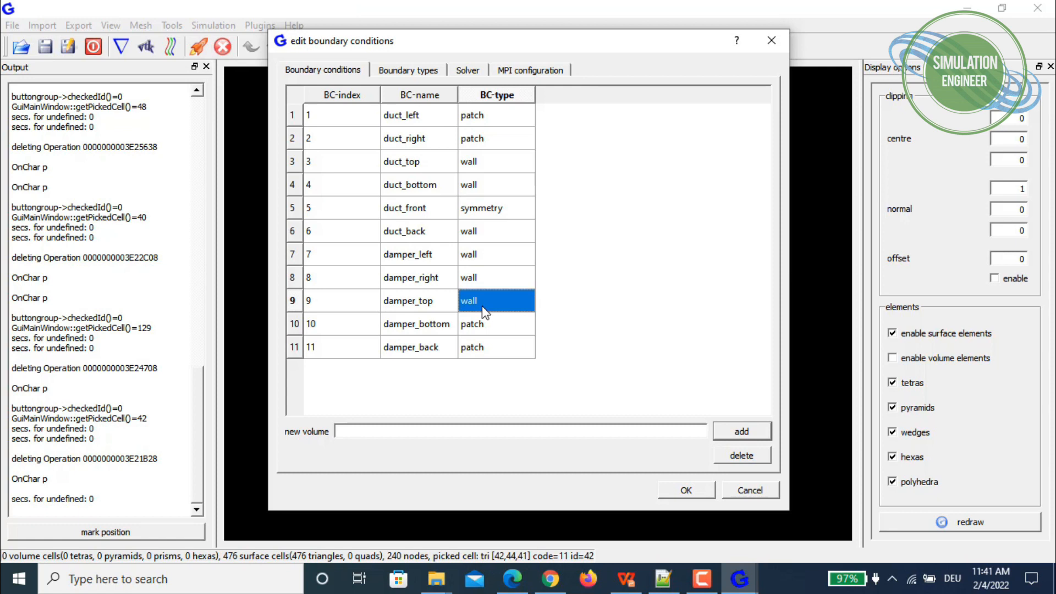
left_click(481, 327)
type("wa")
key("Return")
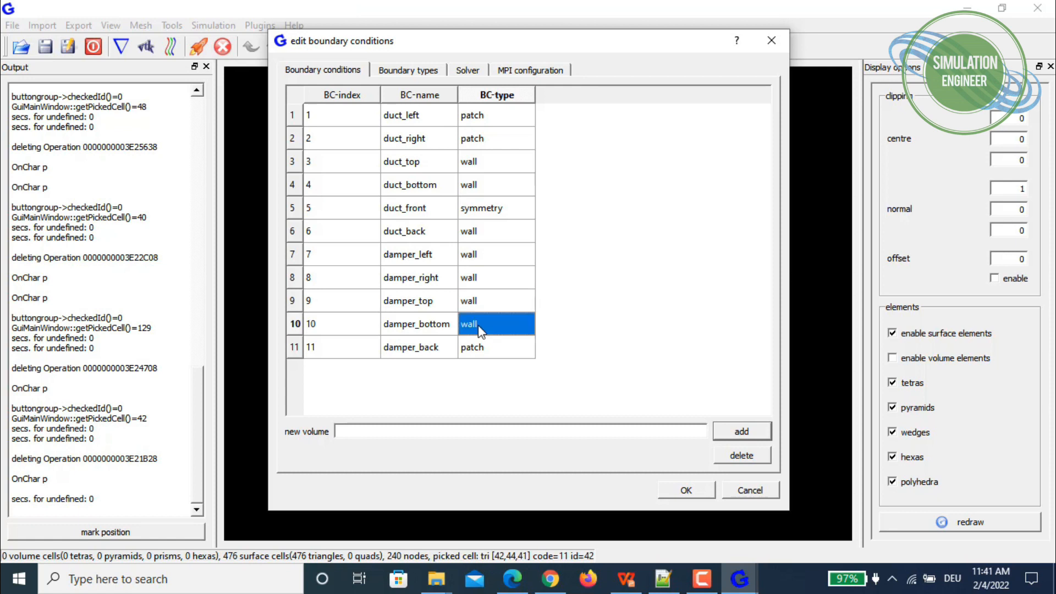
left_click(481, 349)
type("wall")
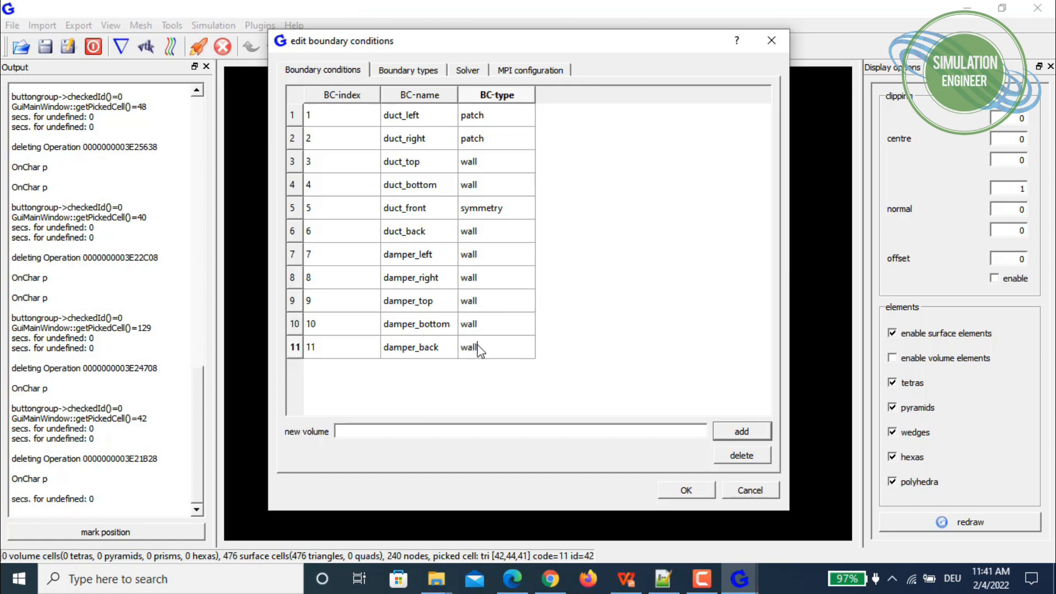
key("Return")
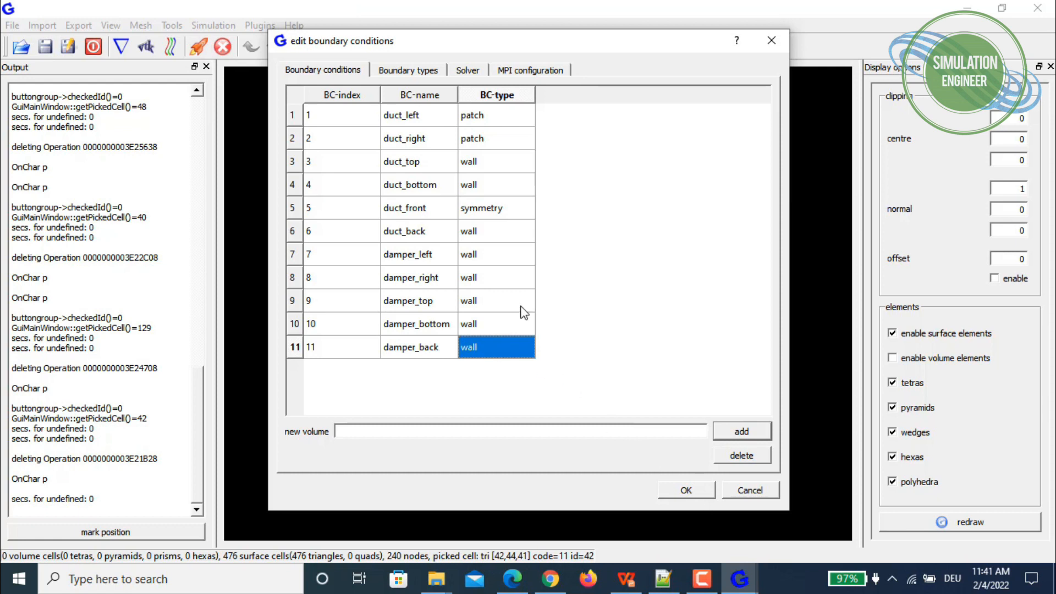
Check the duct boundary names and types and accept the edited boundary conditions
left_click(436, 122)
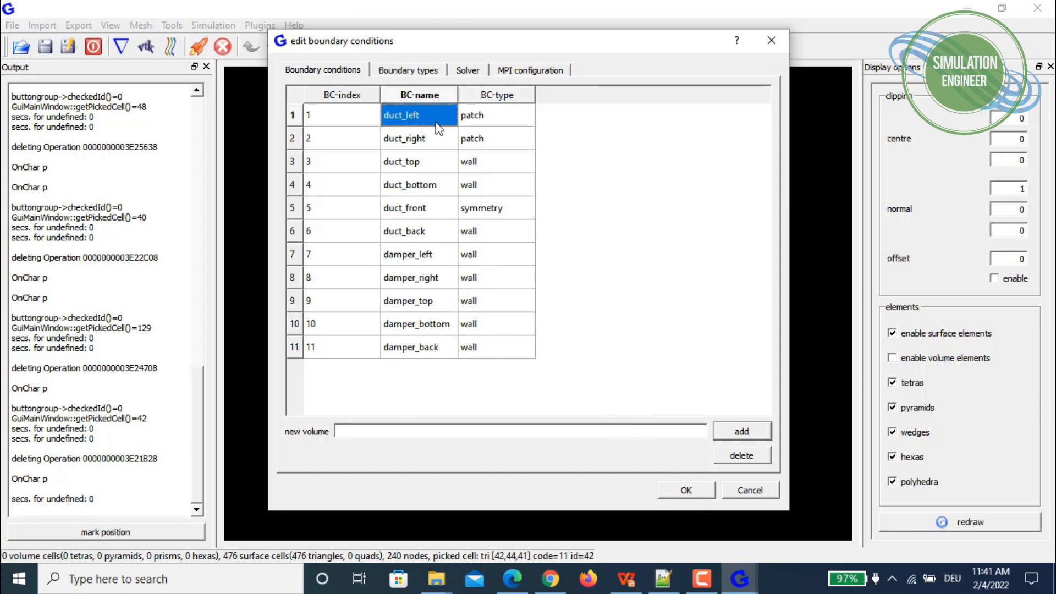
left_click_drag(438, 128, 471, 134)
left_click(498, 221)
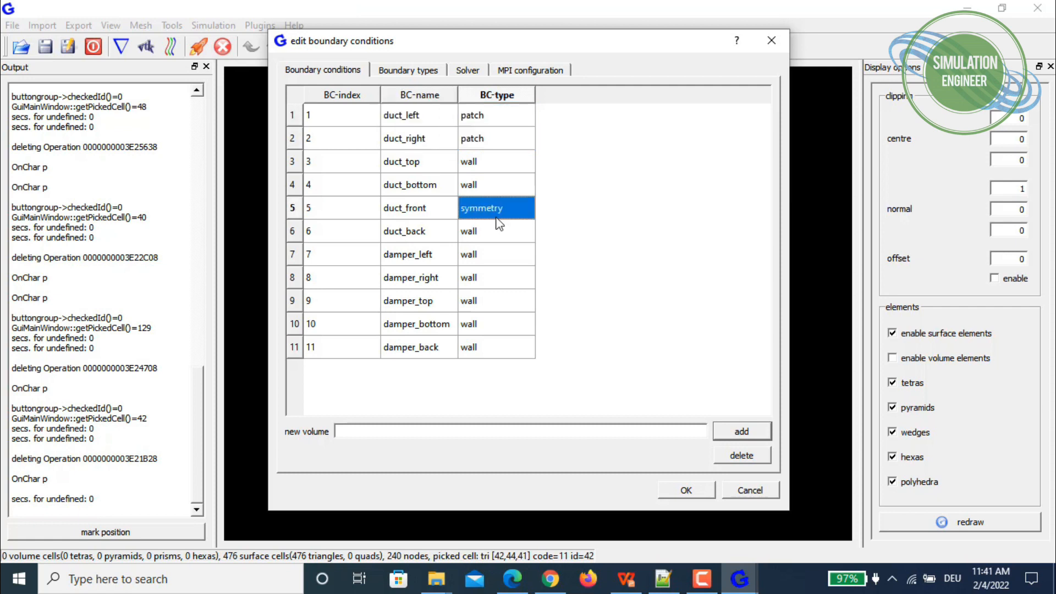
left_click(686, 490)
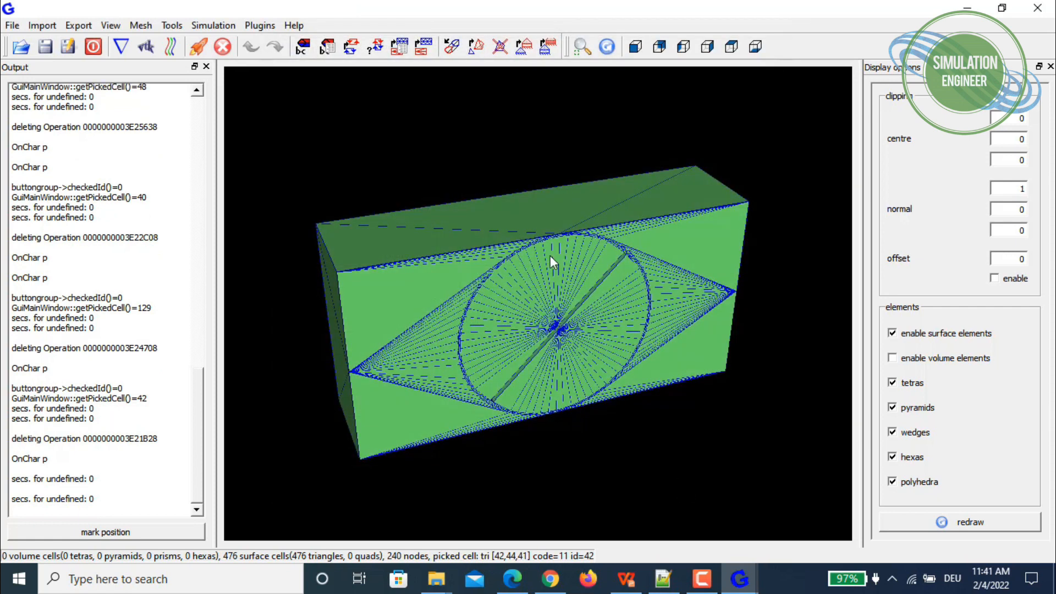
Set the surface mesh's maximal edge length to 0.1 and select all boundaries as surfaces to mesh
left_click(399, 48)
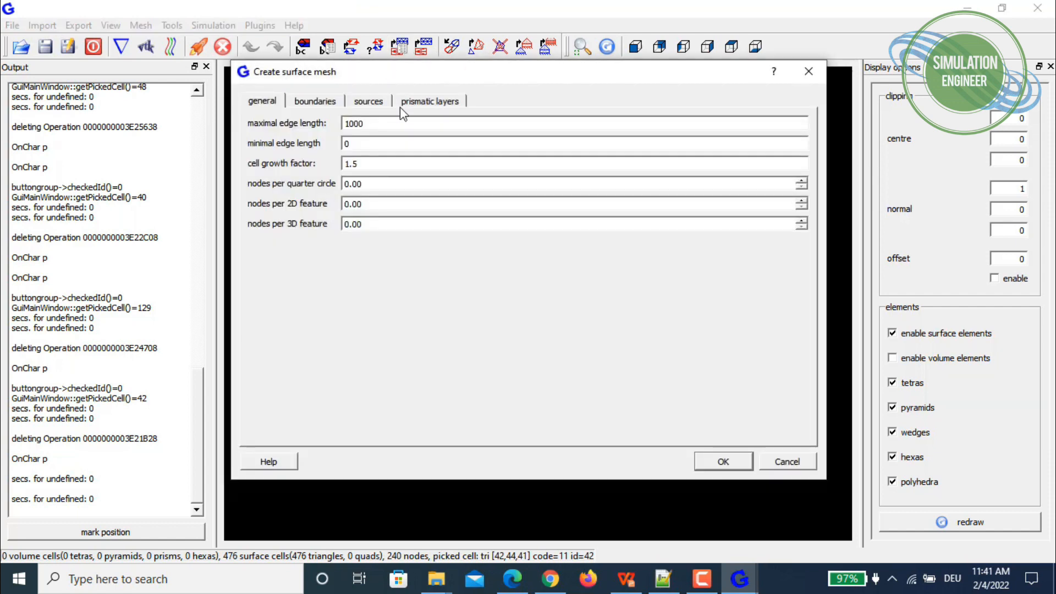
type("0.1")
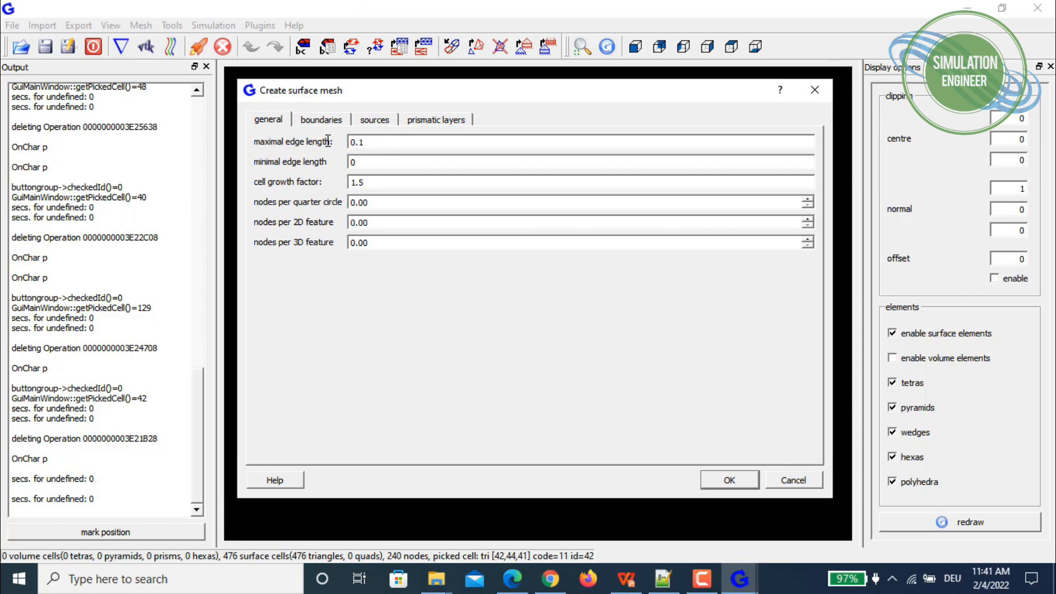
left_click(327, 120)
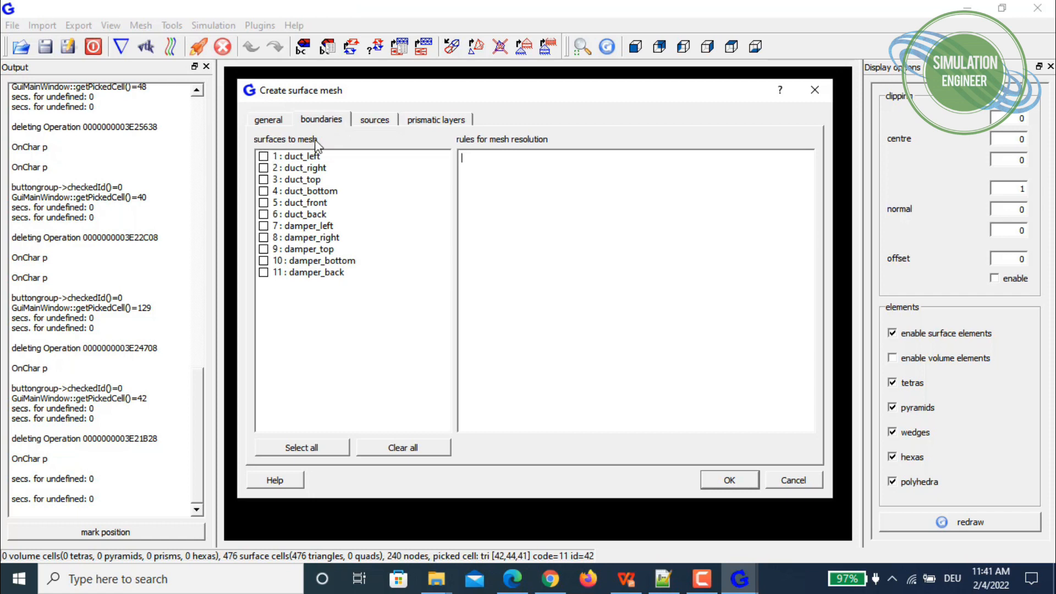
left_click(308, 451)
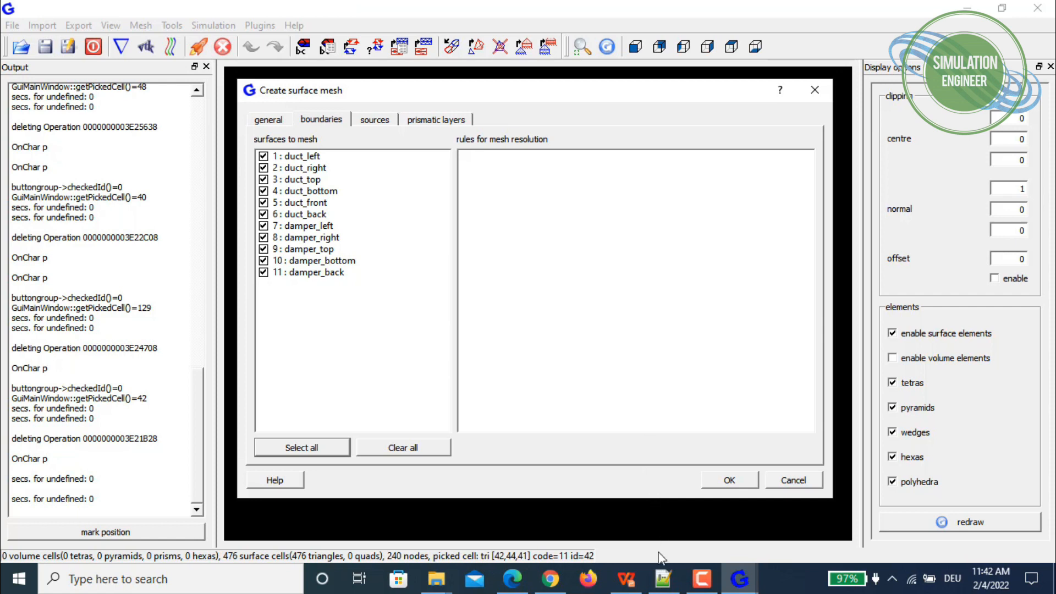
Add a mesh resolution rule of 0.05 for the left, right, top, bottom and back damper boundaries, joined with <OR>, and accept the surface mesh settings
left_click(540, 183)
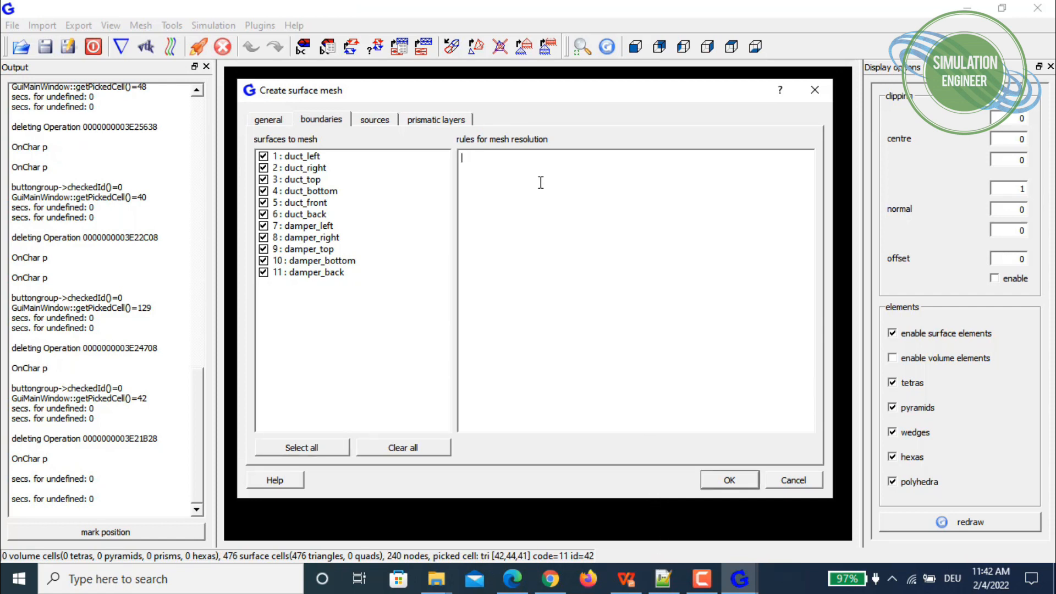
type("damper_left <OR> damper_right <OR> damper_top <OR> damper_bottom <OR> damper_back = 0.05;")
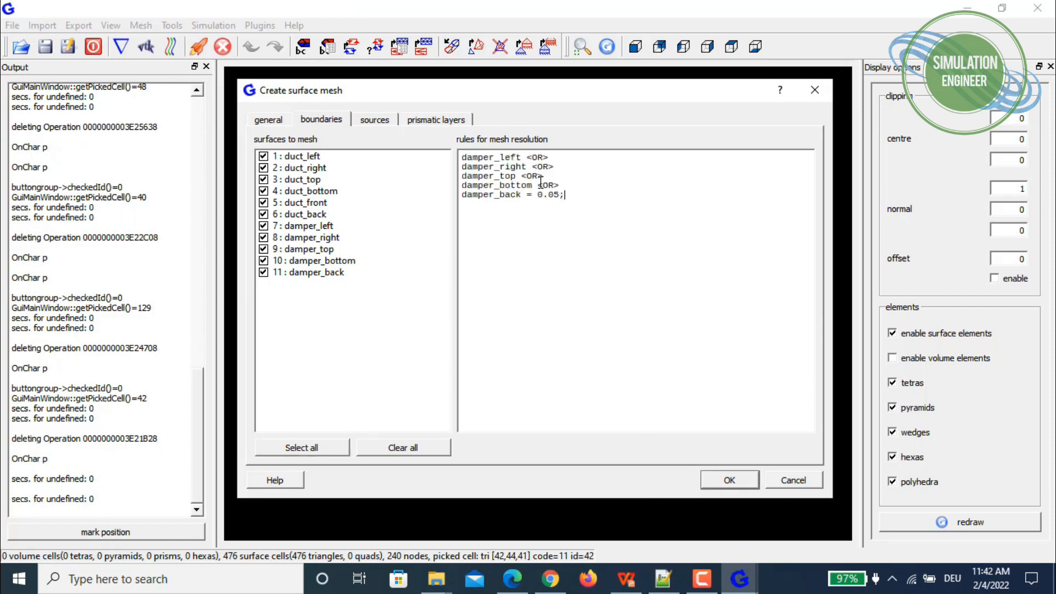
left_click_drag(576, 195, 457, 146)
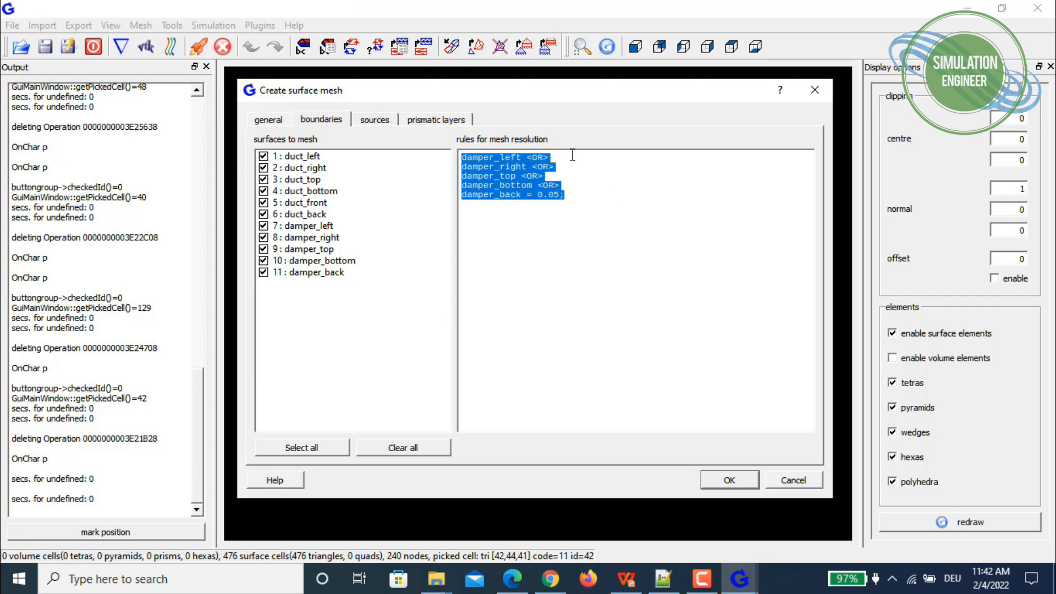
left_click(587, 198)
left_click(269, 121)
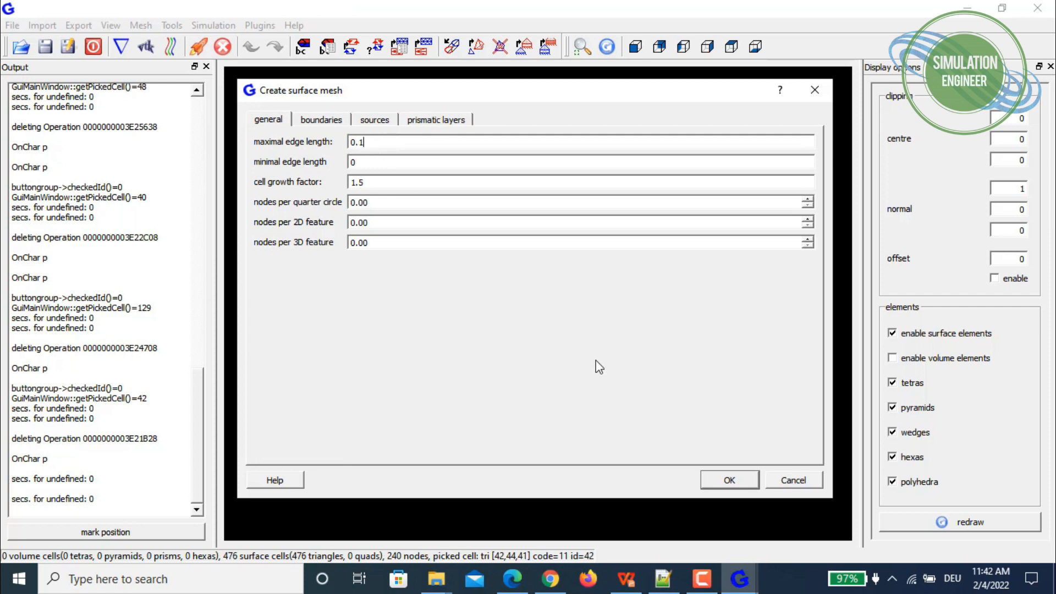
left_click(730, 481)
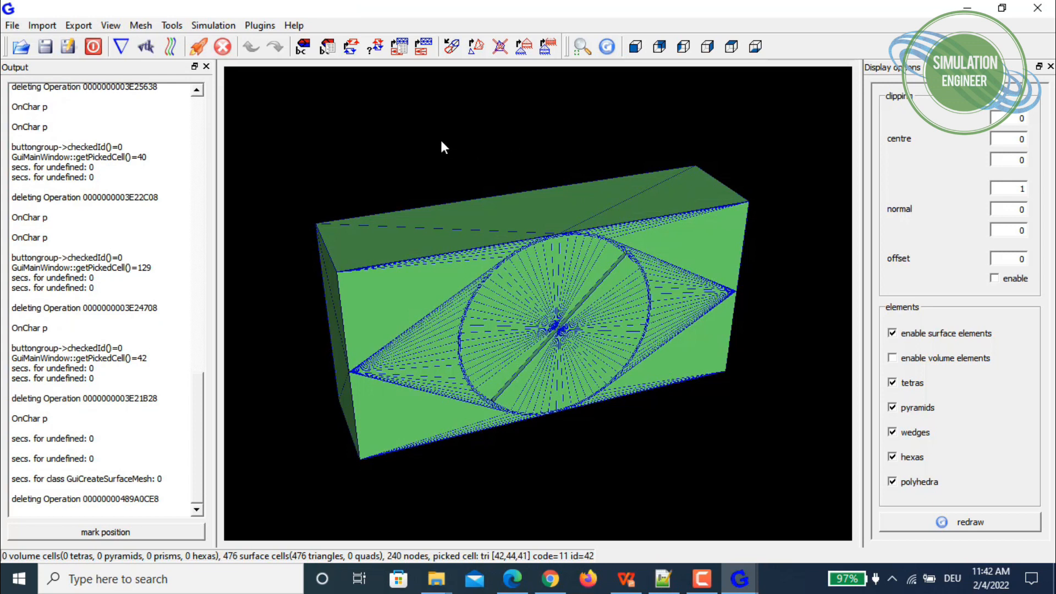
Run the surface mesher with curvature correction for smooth surfaces enabled
left_click(424, 53)
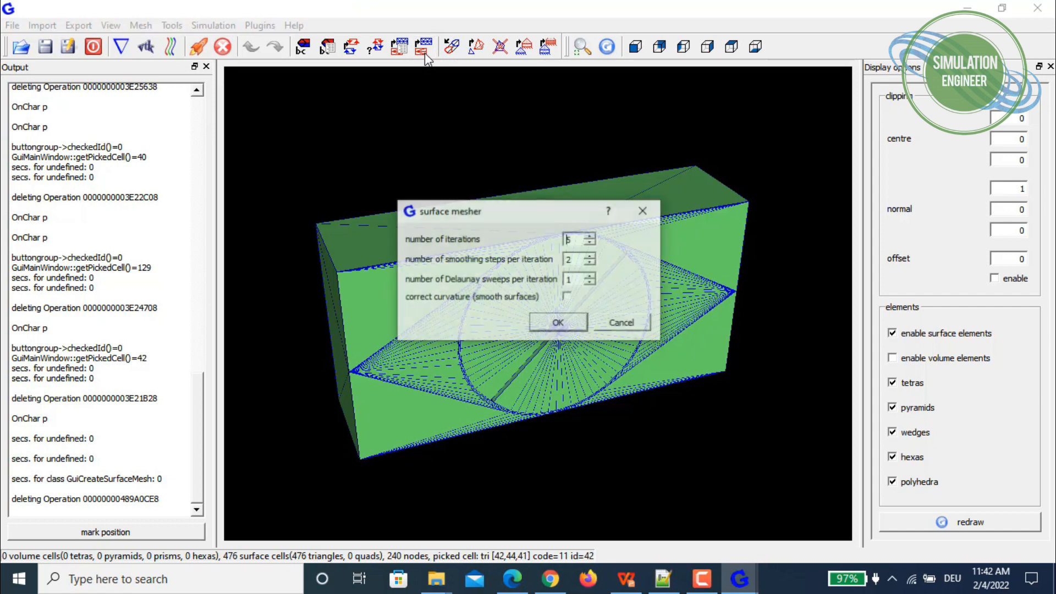
left_click(570, 297)
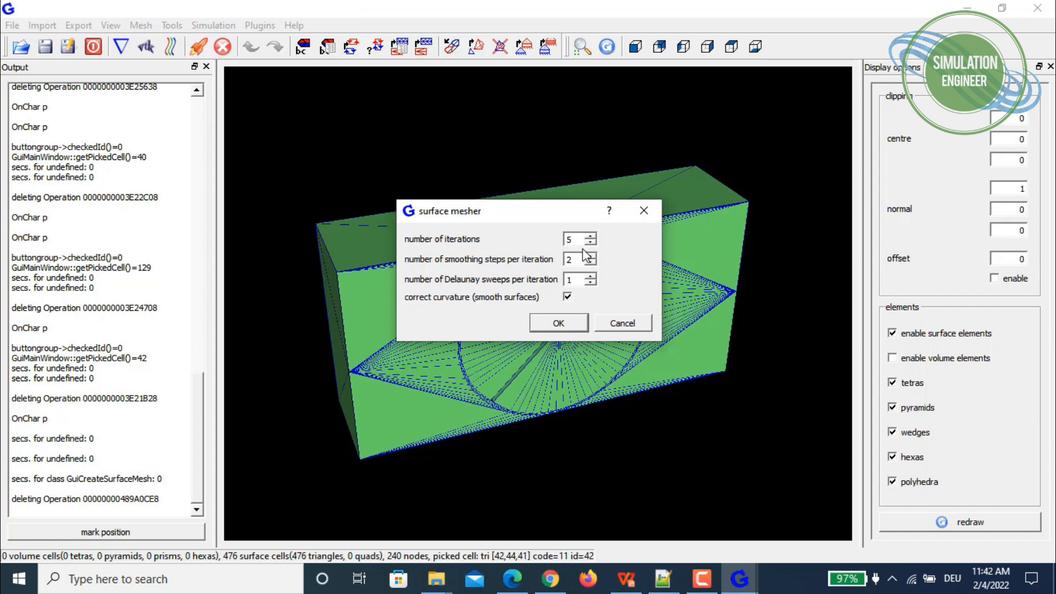
left_click(556, 326)
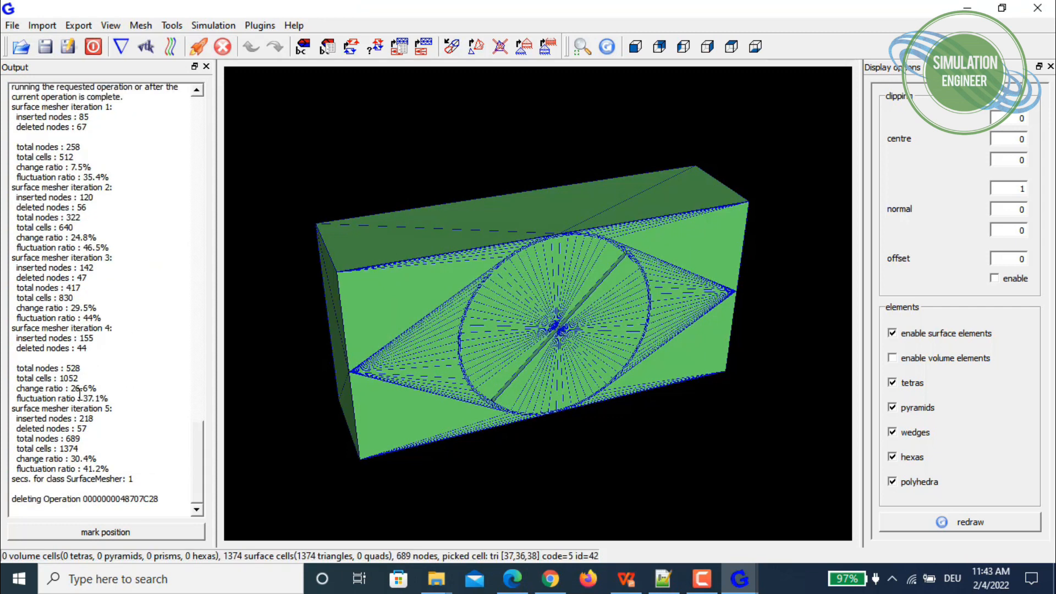
Review the change and fluctuation ratios of the final iteration in the surface mesher output
left_click_drag(13, 404, 122, 414)
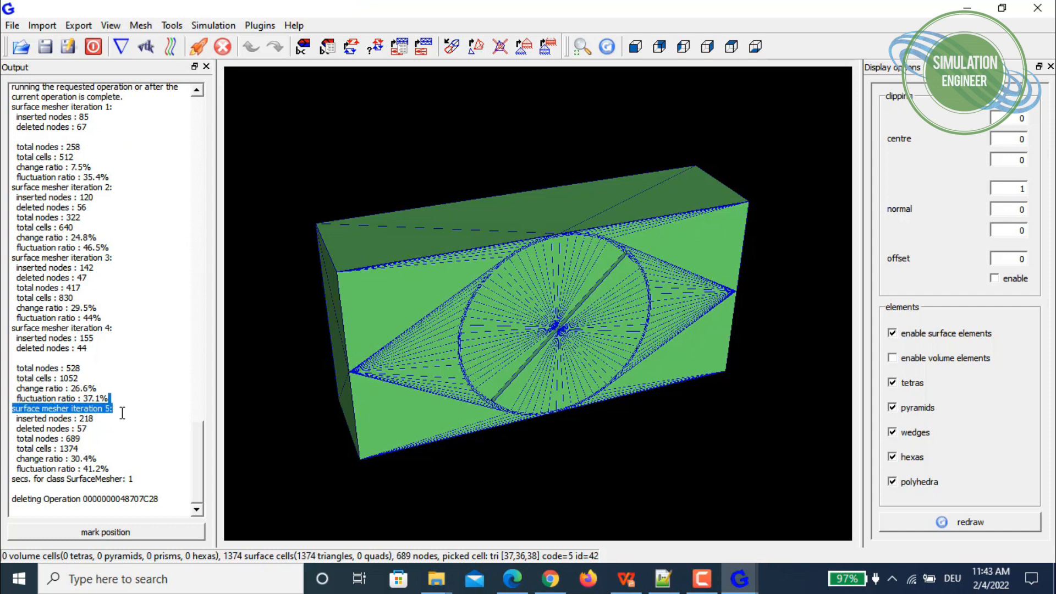
left_click(127, 450)
left_click_drag(112, 468, 4, 458)
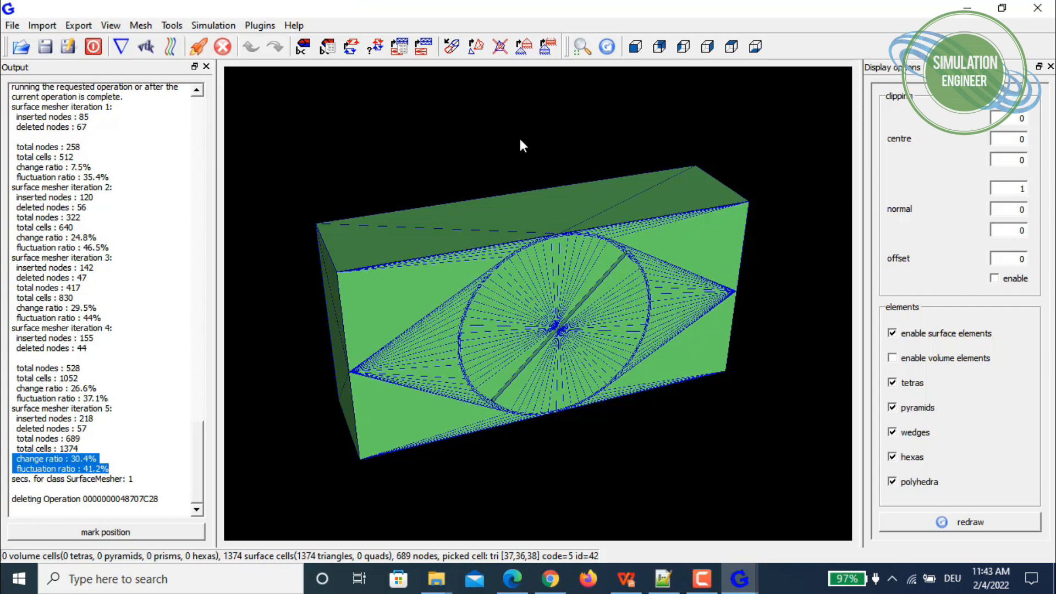
Hide the duct_front boundary to expose the damper and the inside of the duct
left_click_drag(524, 157, 605, 283)
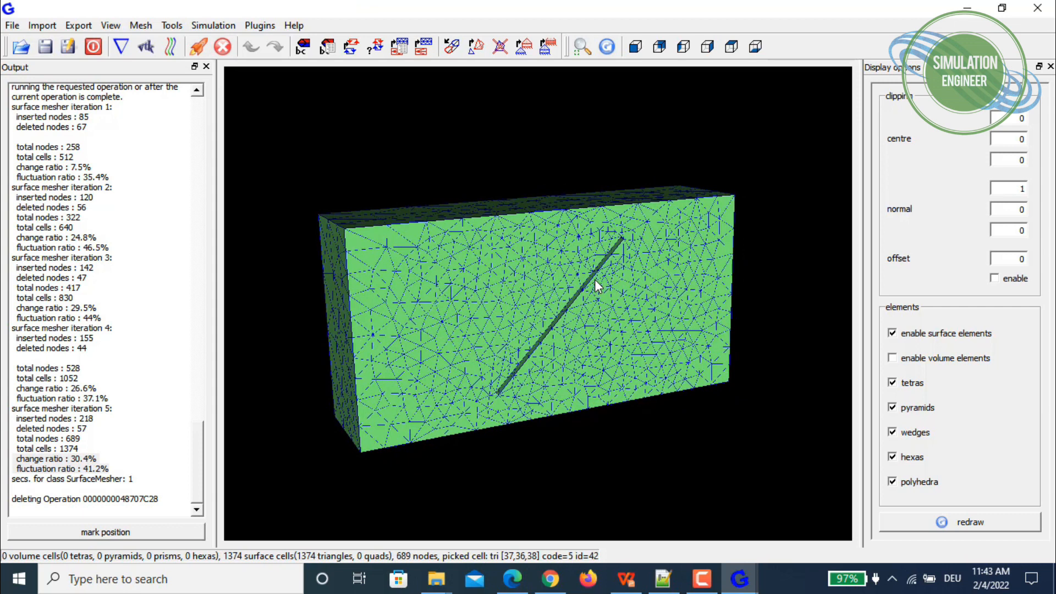
key("ctrl+b")
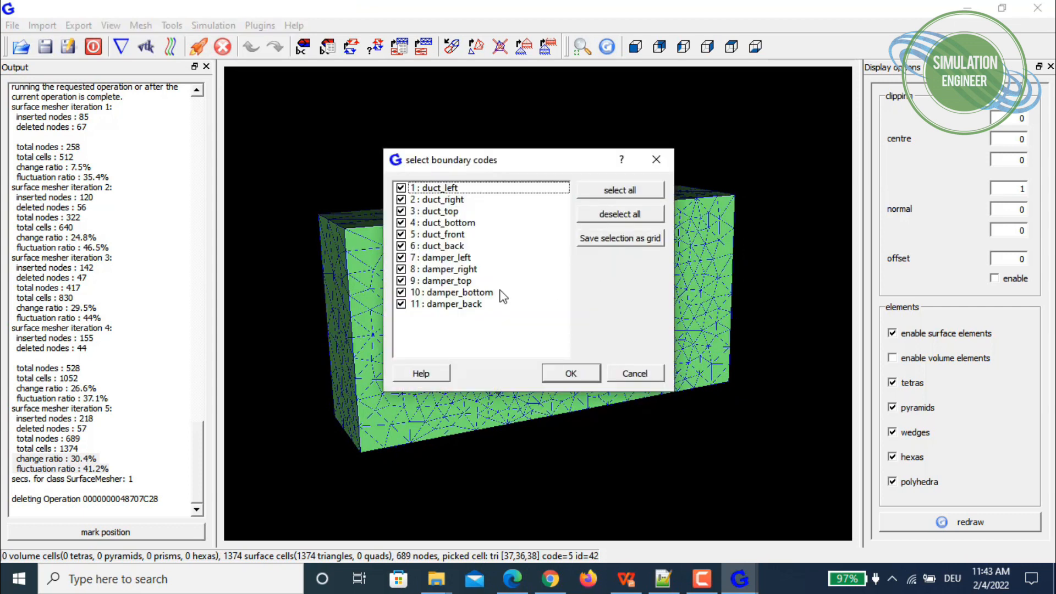
left_click(401, 235)
left_click(570, 374)
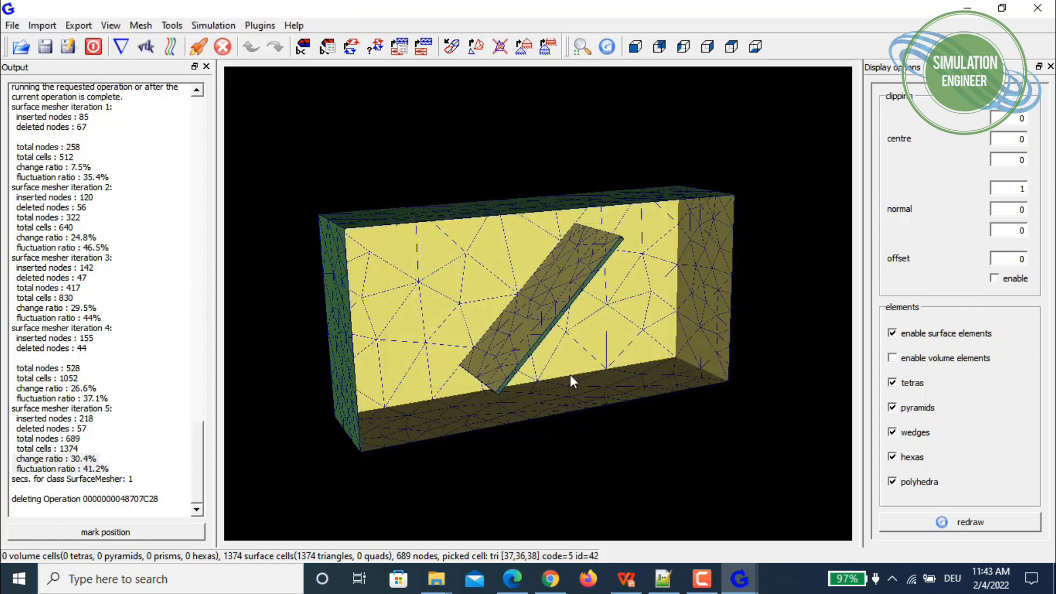
mouse_move(568, 197)
left_mouse_down()
mouse_move(631, 174)
mouse_move(531, 172)
mouse_move(579, 189)
mouse_move(554, 192)
left_mouse_up()
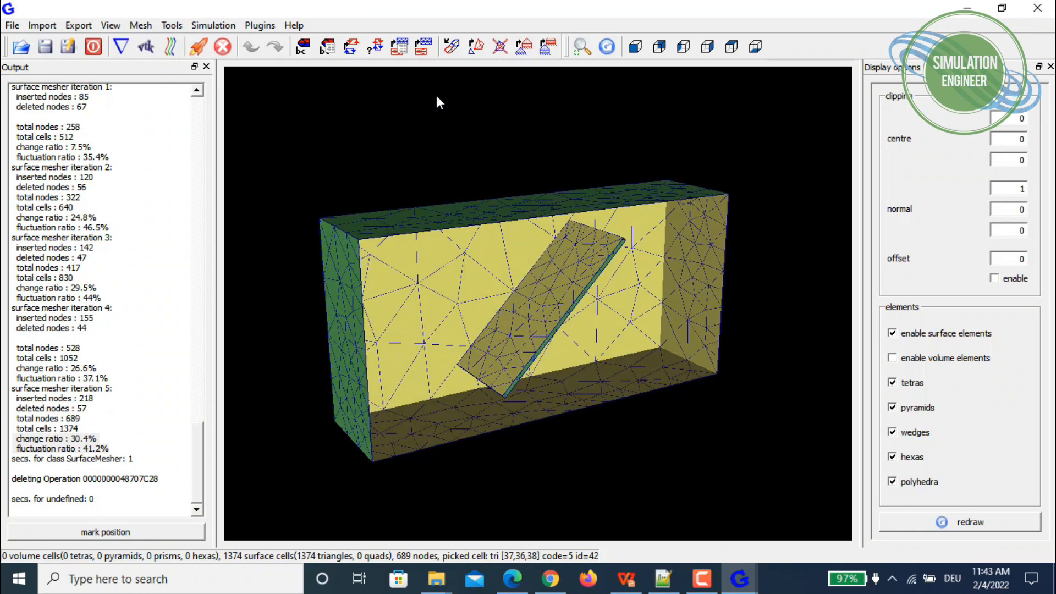
Run the surface mesher again with 5 iterations and curvature correction for smooth surfaces enabled, and check that the operation ends in the output
left_click(423, 48)
left_click(568, 298)
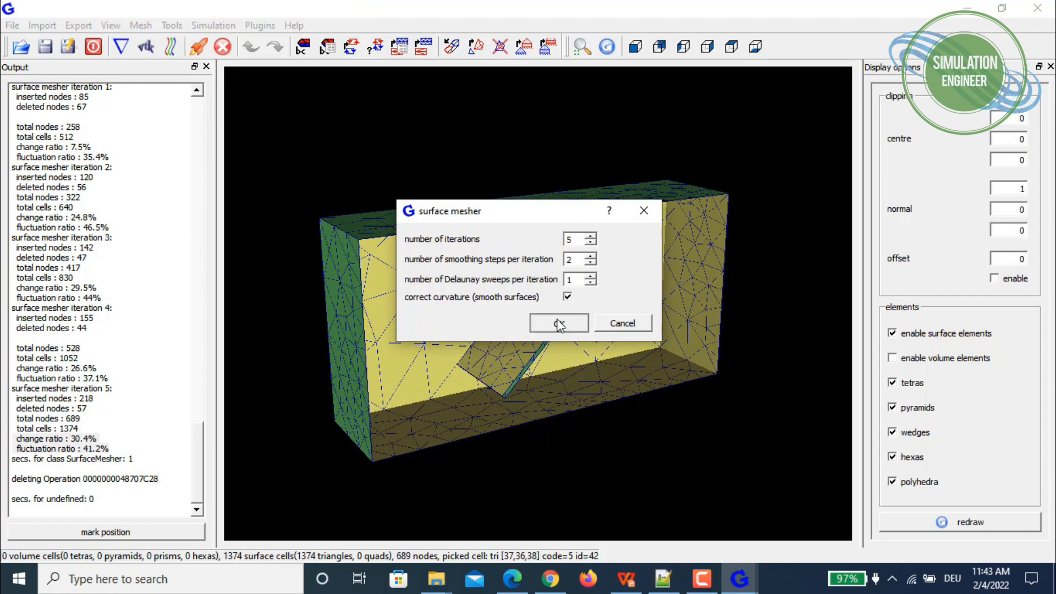
left_click(559, 324)
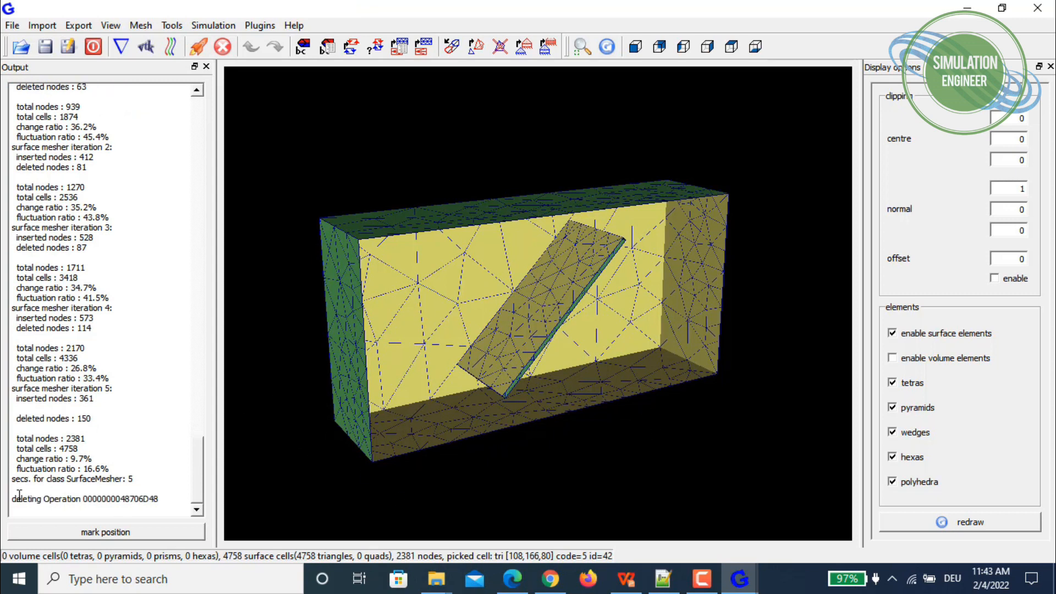
left_click_drag(12, 499, 175, 497)
left_click(165, 509)
mouse_move(637, 497)
left_mouse_down()
mouse_move(608, 418)
mouse_move(645, 497)
mouse_move(756, 478)
mouse_move(632, 485)
left_mouse_up()
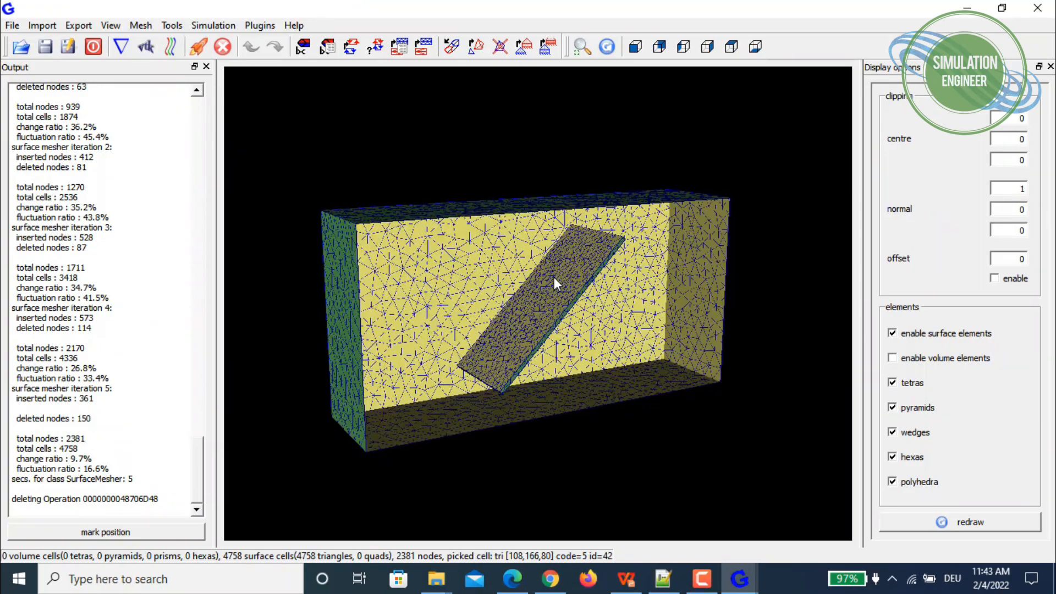
Examine the refined surface mesh on the damper and compare it with the coarser mesh on the duct walls
scroll(553, 276, "up", 5)
left_click_drag(554, 276, 536, 264)
scroll(527, 274, "down", 3)
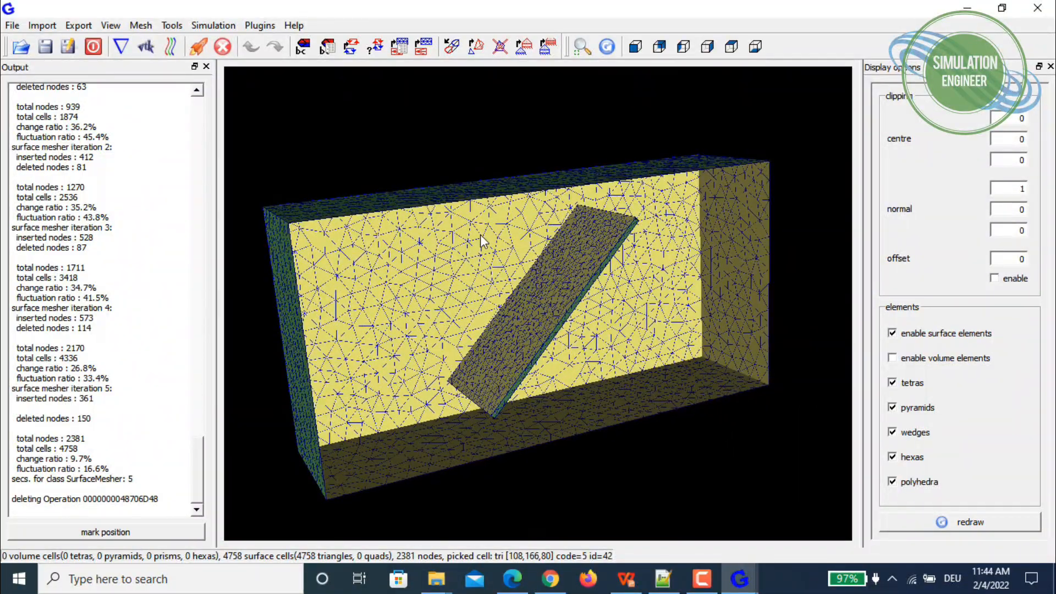
scroll(480, 234, "up", 3)
left_click_drag(480, 234, 458, 232)
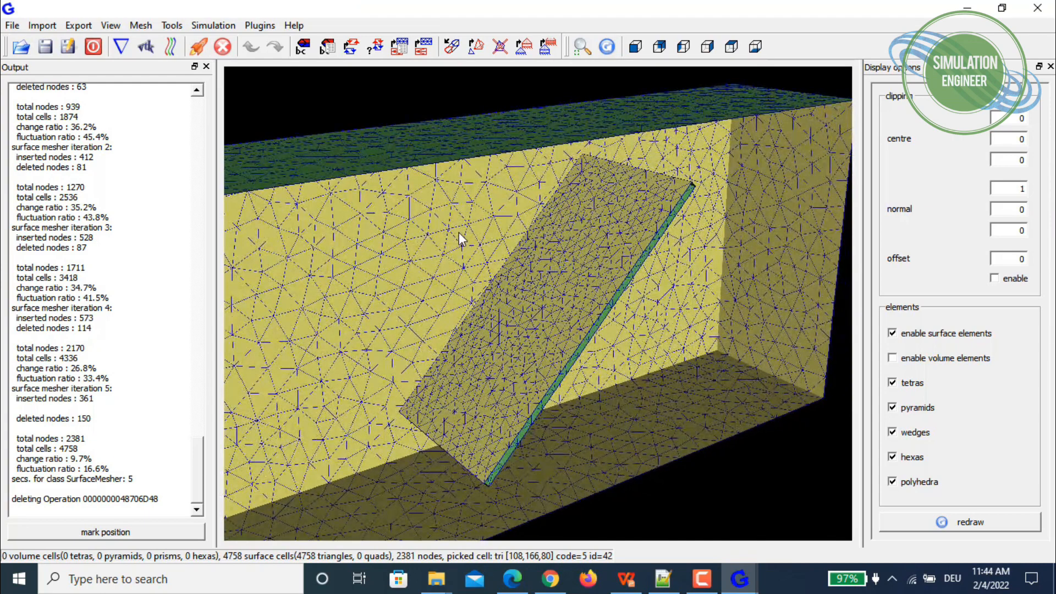
scroll(554, 276, "up", 3)
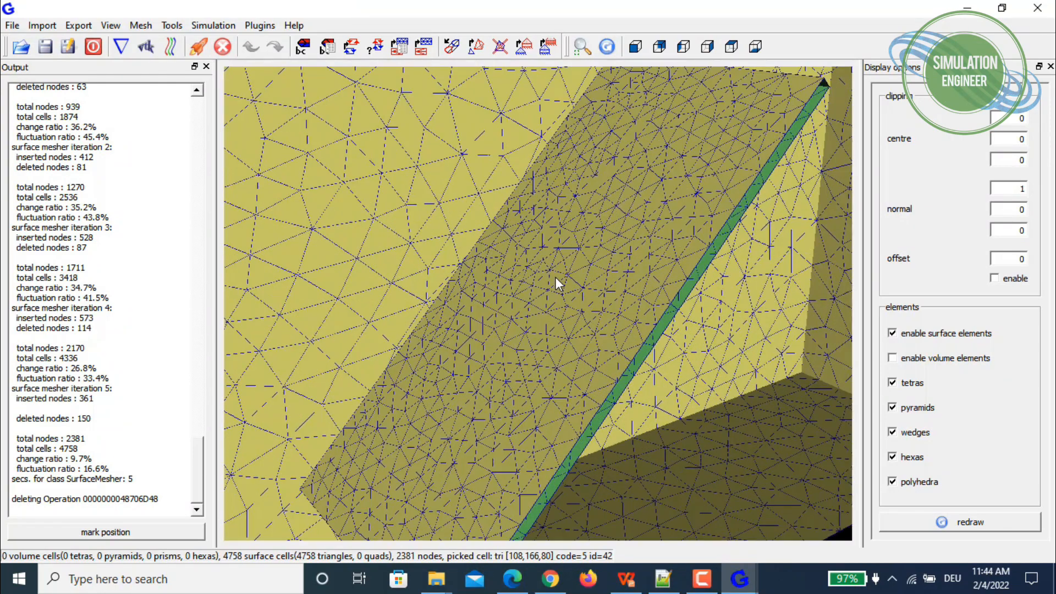
scroll(556, 277, "down", 5)
scroll(572, 259, "down", 2)
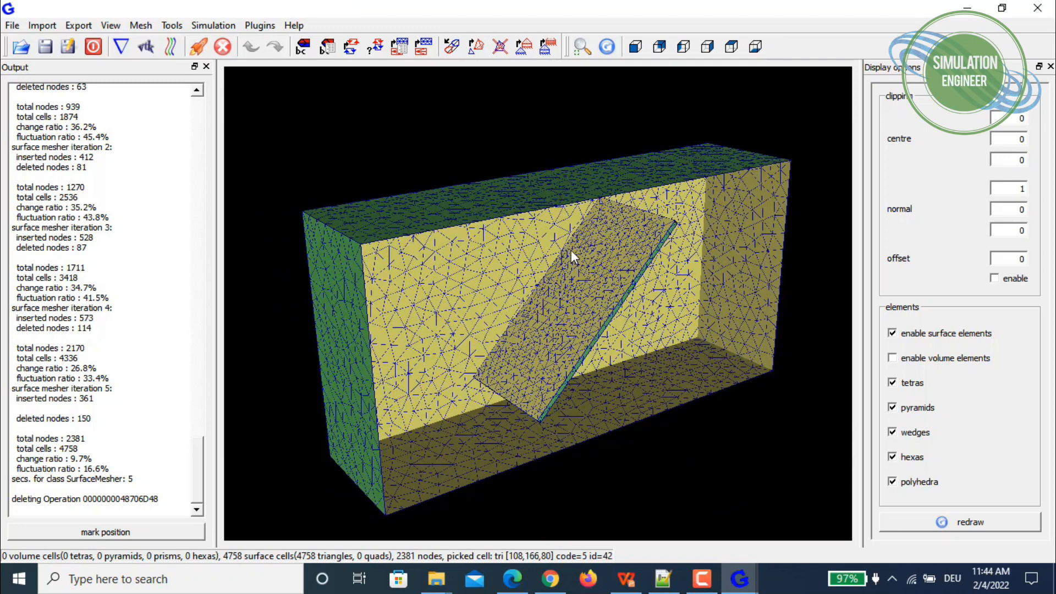
left_click_drag(573, 255, 562, 239)
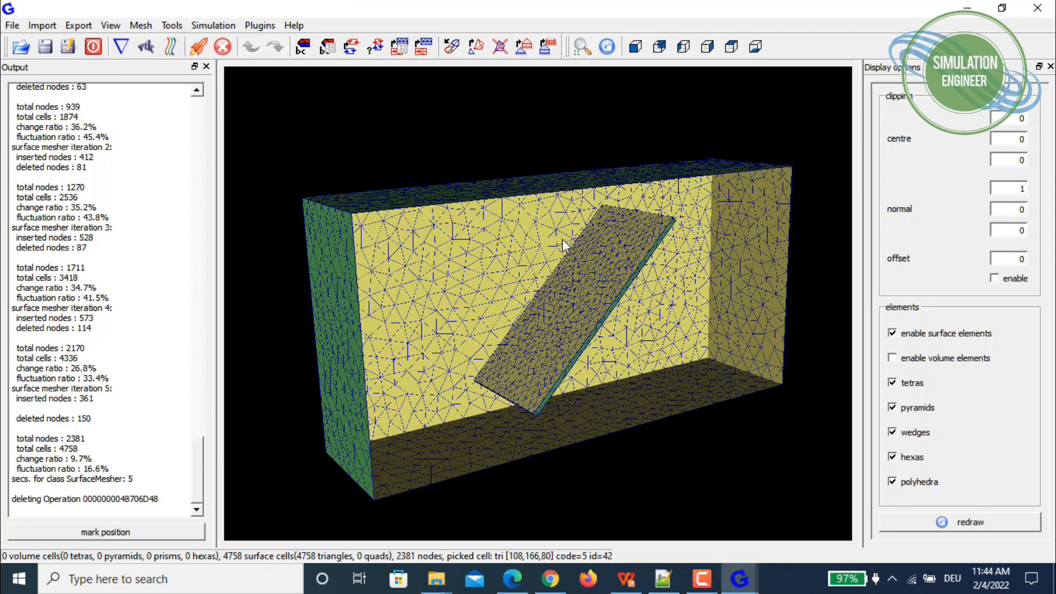
left_click_drag(562, 239, 553, 264)
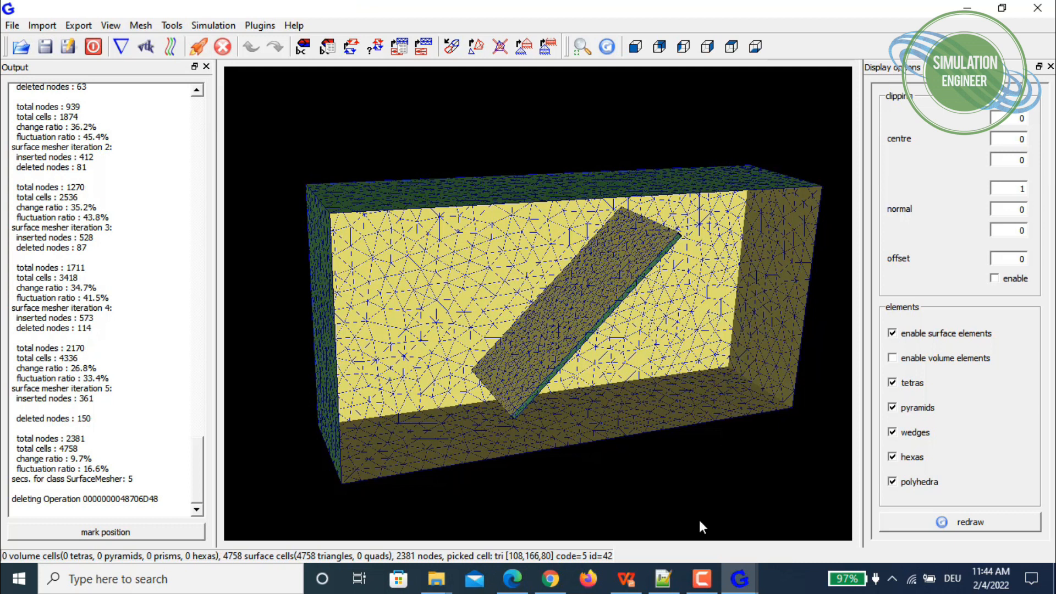
Add a mesh resolution rule of 0.005 where damper_left and damper_right meet damper_top, damper_back and damper_bottom, using <AND> and <OR>, and accept the settings
left_click(399, 47)
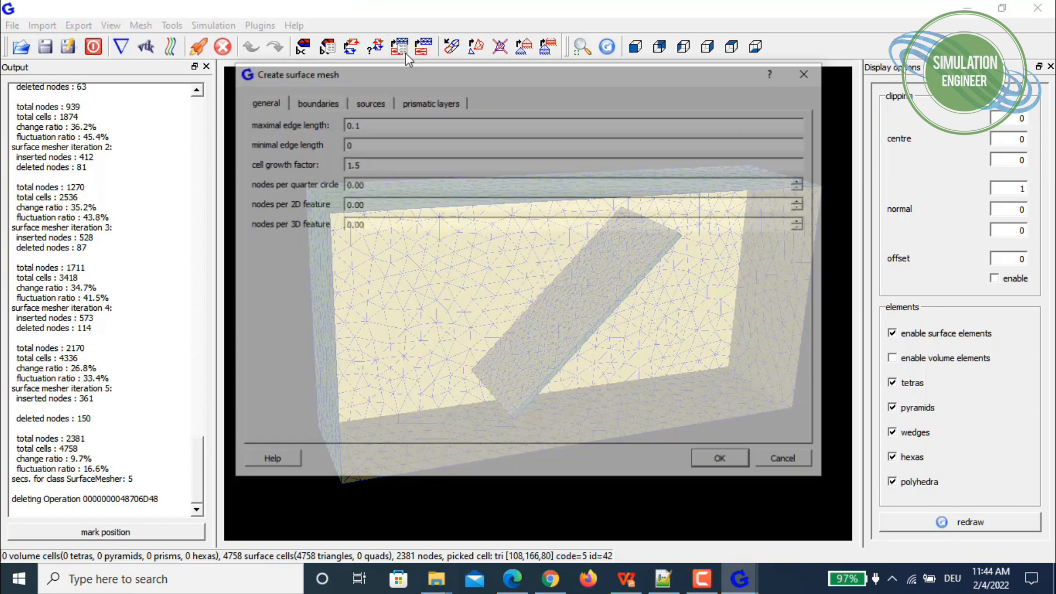
left_click(326, 104)
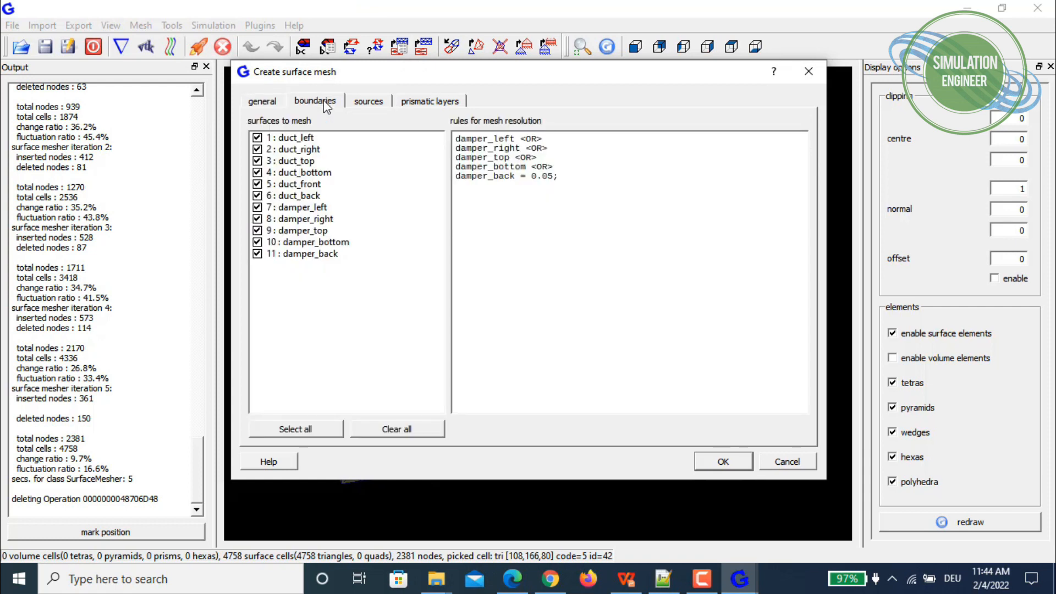
left_click(591, 180)
key("Return")
type("damper_left <AND> damper_top <OR> damper_right <AND> damper_top <OR> damper_left <AND> damper_back <OR> damper_right <AND> damper_back <OR> damper_left <AND> damper_bottom <OR> damper_right <AND> damper_bottom = 0.005;")
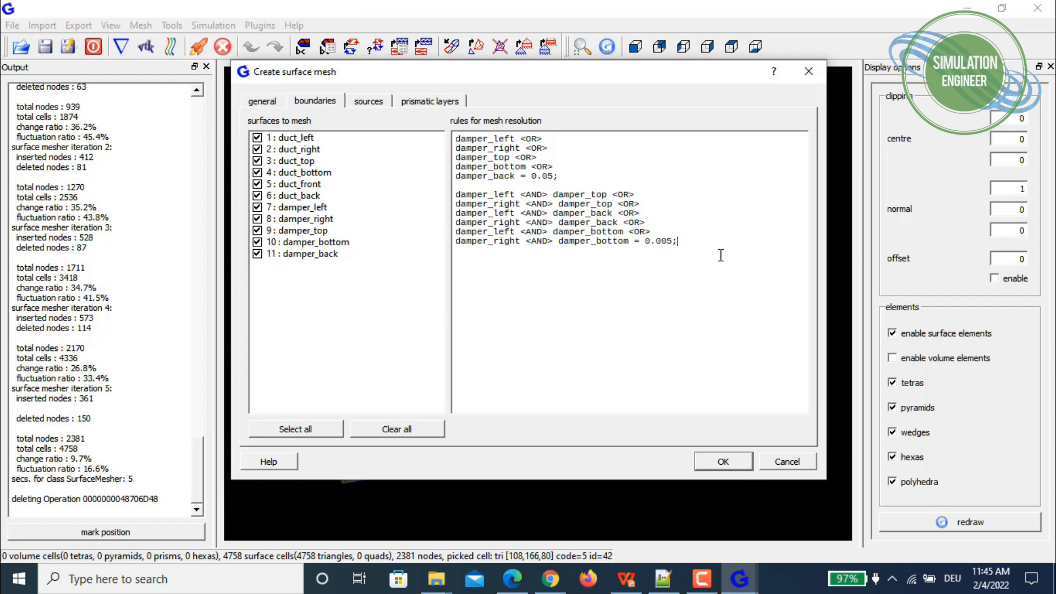
left_click_drag(645, 242, 673, 243)
left_click(696, 244)
left_click(724, 463)
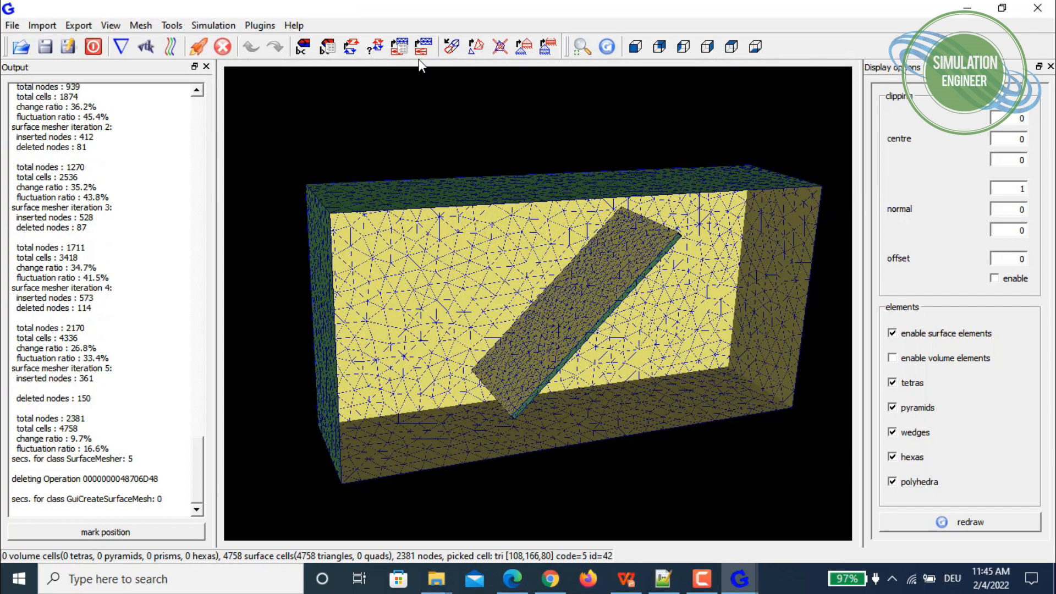
Rerun the surface mesher with curvature correction enabled to apply the damper edge refinement
left_click(421, 48)
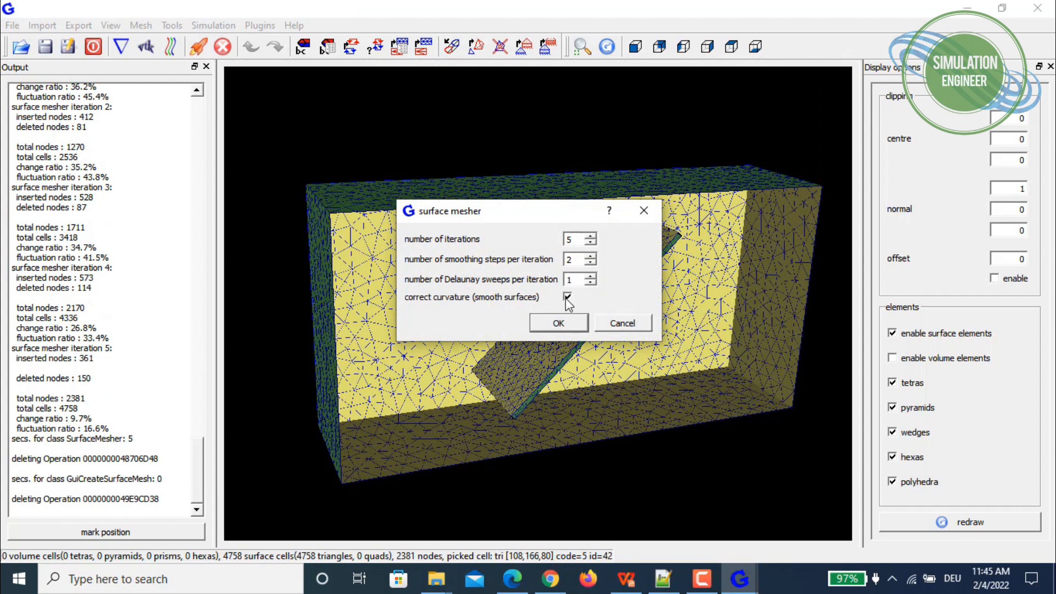
left_click(559, 324)
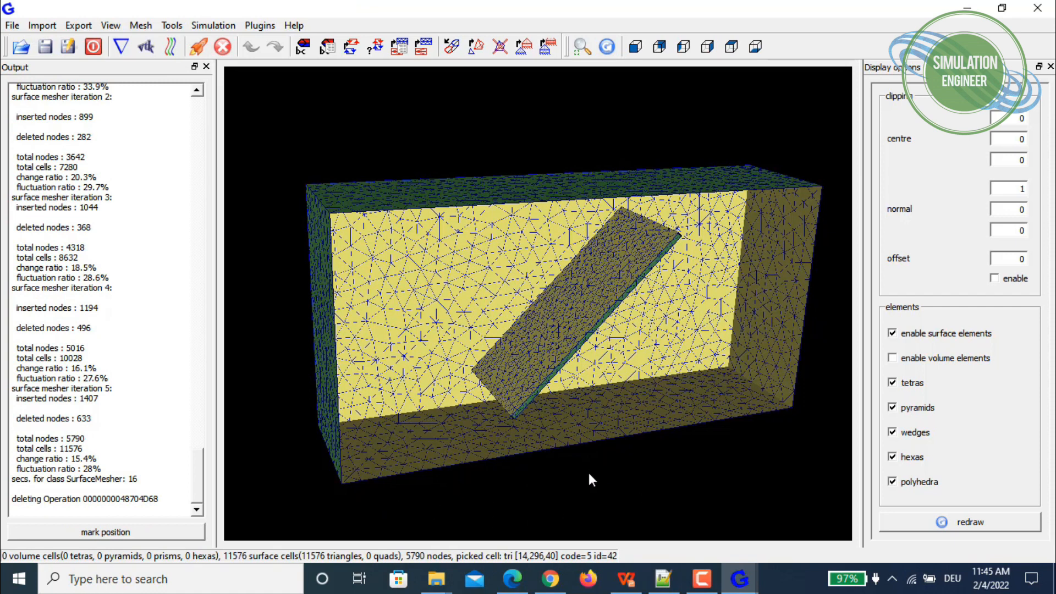
left_click_drag(628, 485, 575, 404)
Examine the surface mesh along the damper's edges and corners and its transition to the duct walls from several angles
scroll(557, 312, "up", 3)
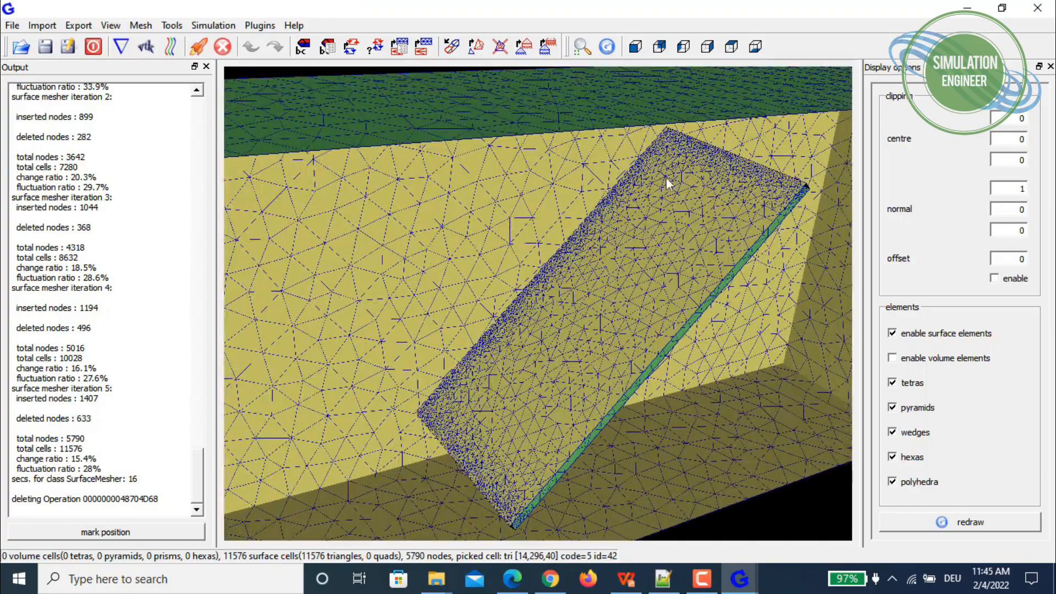
middle_click_drag(665, 177, 605, 210)
scroll(600, 208, "up", 2)
left_click_drag(600, 208, 338, 180)
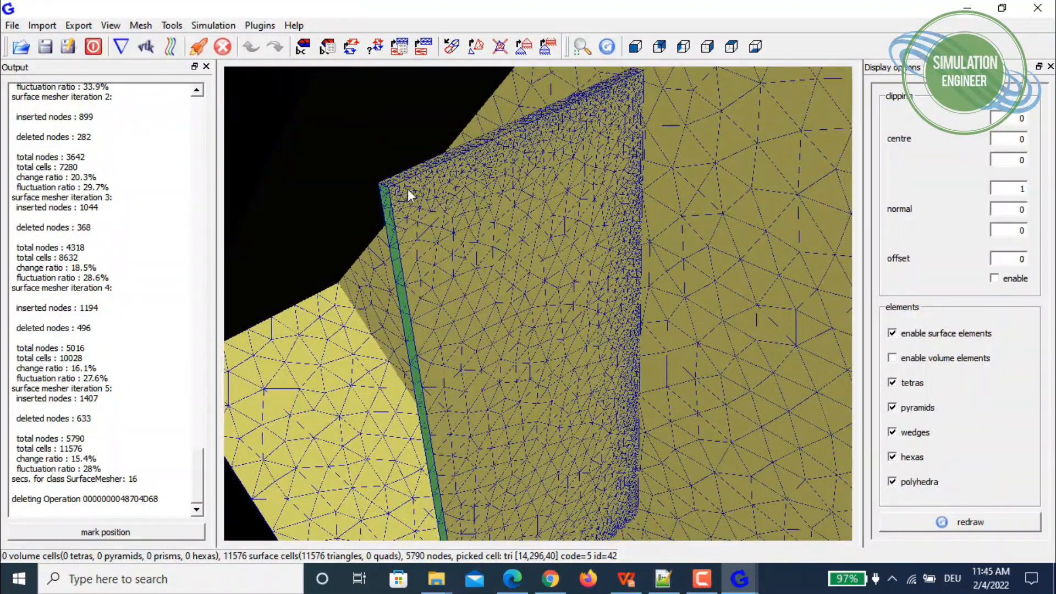
left_click_drag(619, 97, 780, 170)
left_click_drag(649, 170, 639, 198)
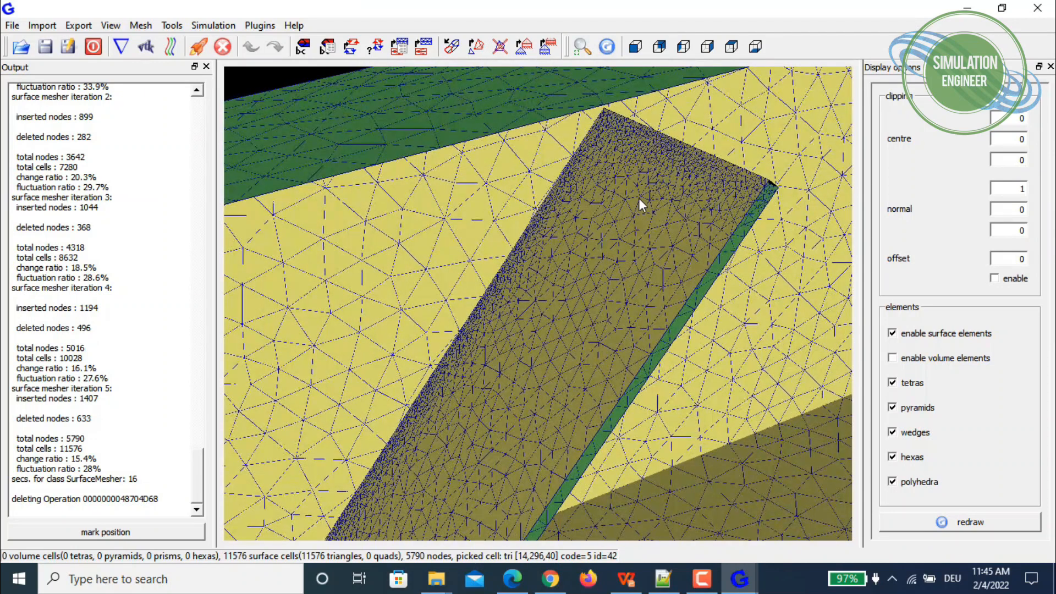
scroll(639, 198, "down", 2)
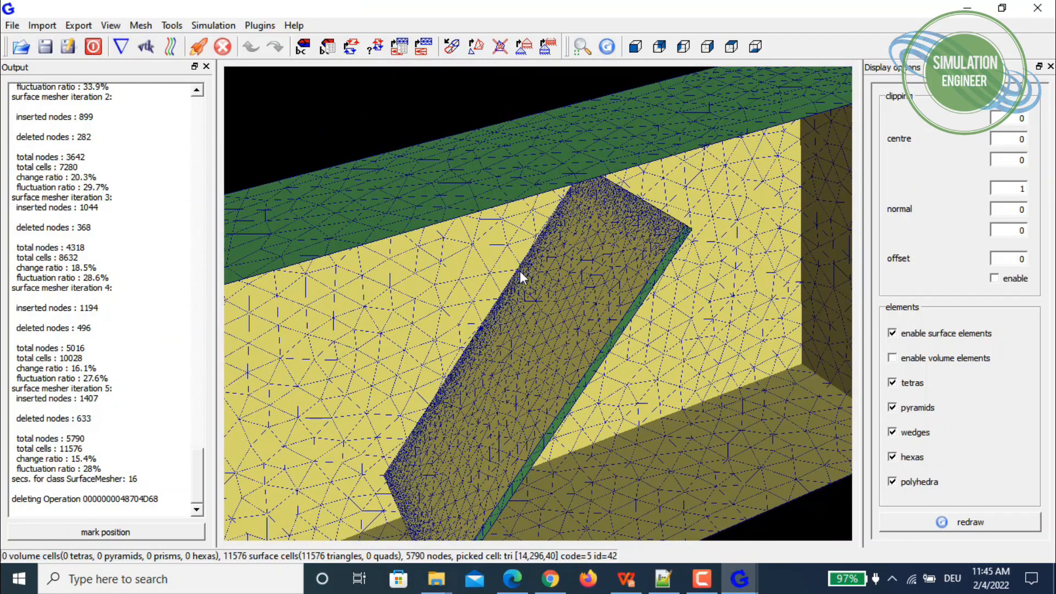
left_click_drag(568, 213, 659, 223)
mouse_move(577, 312)
left_mouse_down()
mouse_move(644, 335)
mouse_move(564, 380)
mouse_move(570, 287)
mouse_move(480, 306)
mouse_move(447, 253)
mouse_move(254, 219)
mouse_move(299, 259)
mouse_move(473, 344)
mouse_move(377, 357)
mouse_move(547, 226)
mouse_move(518, 288)
mouse_move(558, 226)
mouse_move(520, 221)
mouse_move(599, 218)
left_mouse_up()
scroll(572, 219, "up", 2)
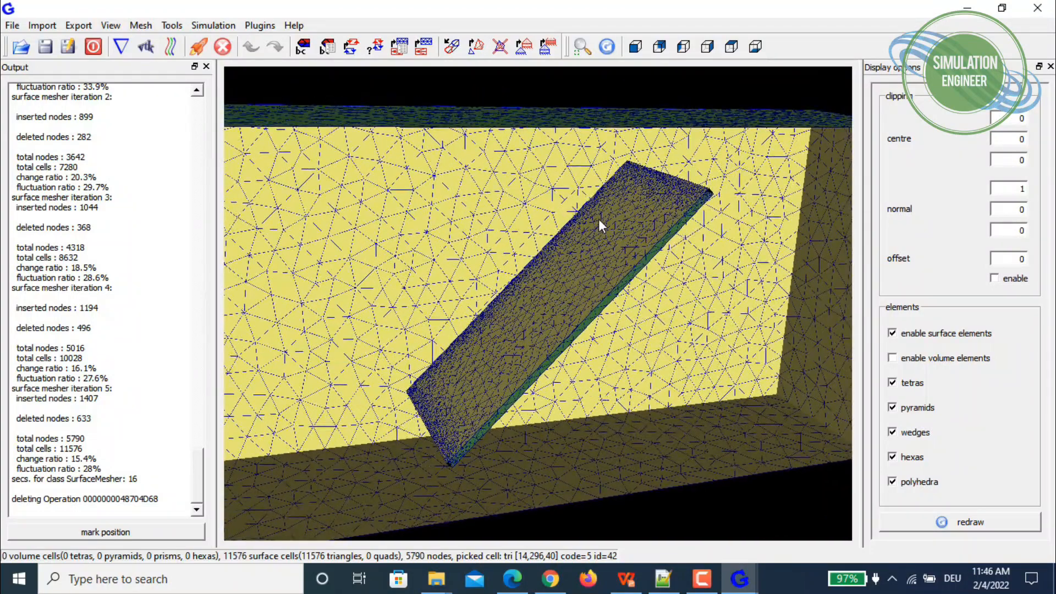
mouse_move(599, 219)
left_mouse_down()
mouse_move(555, 206)
mouse_move(606, 203)
mouse_move(596, 202)
left_mouse_up()
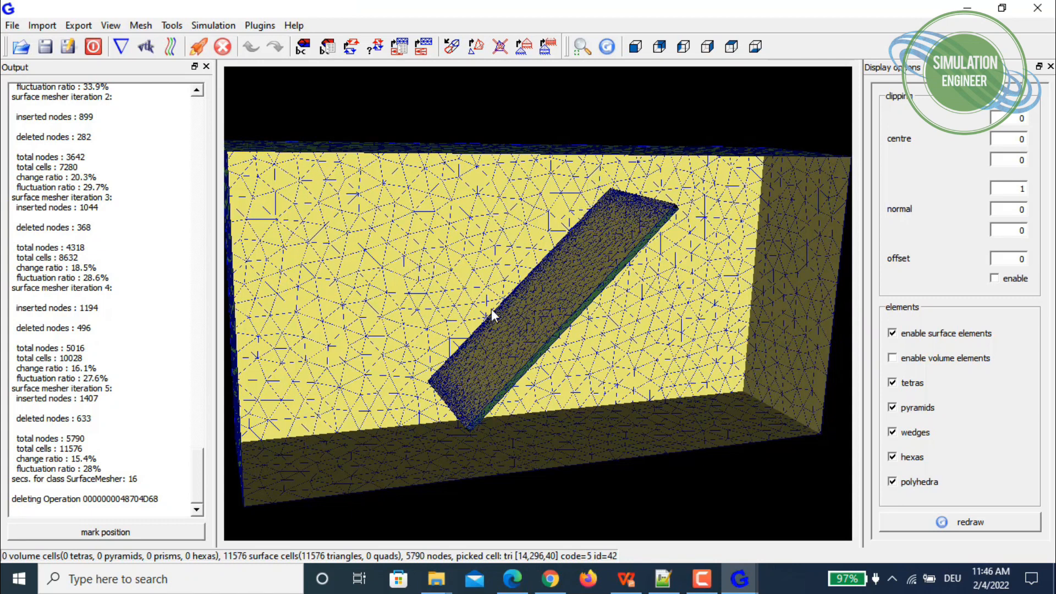
mouse_move(609, 196)
left_mouse_down()
mouse_move(579, 194)
mouse_move(605, 185)
left_mouse_up()
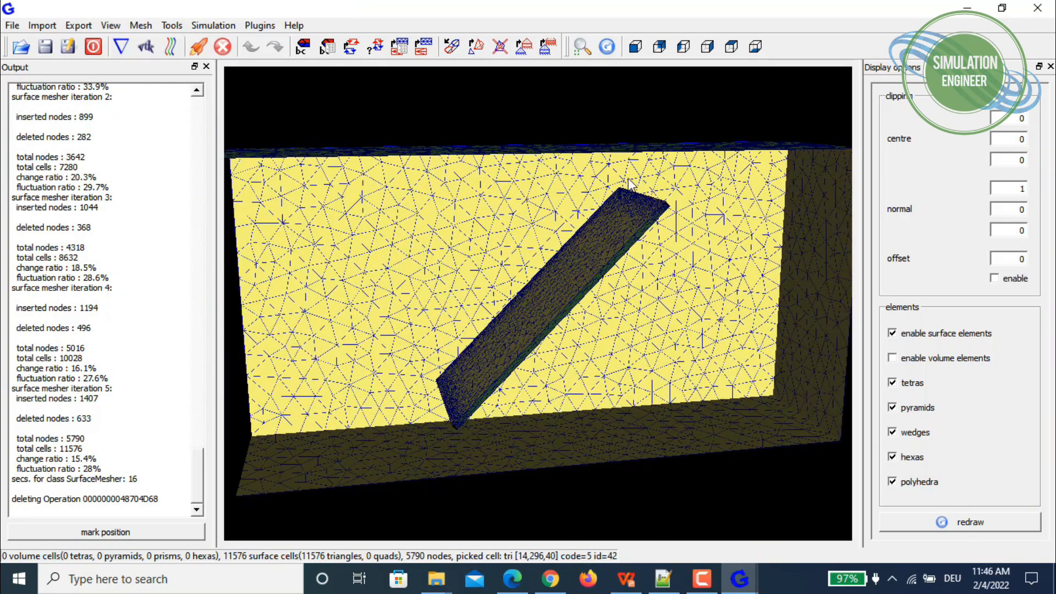
left_click_drag(627, 177, 658, 175)
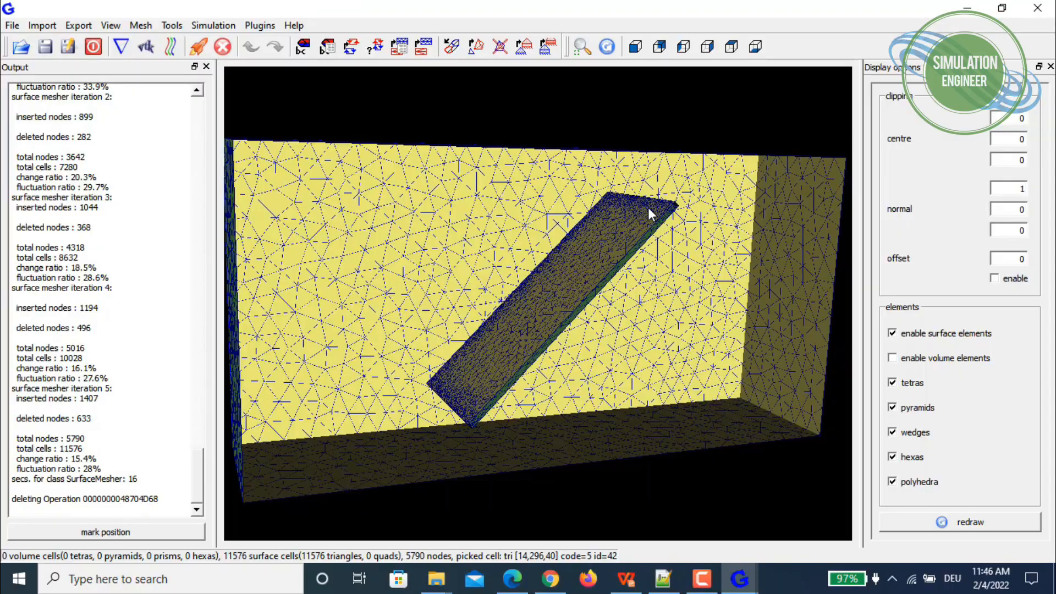
left_click_drag(598, 205, 559, 215)
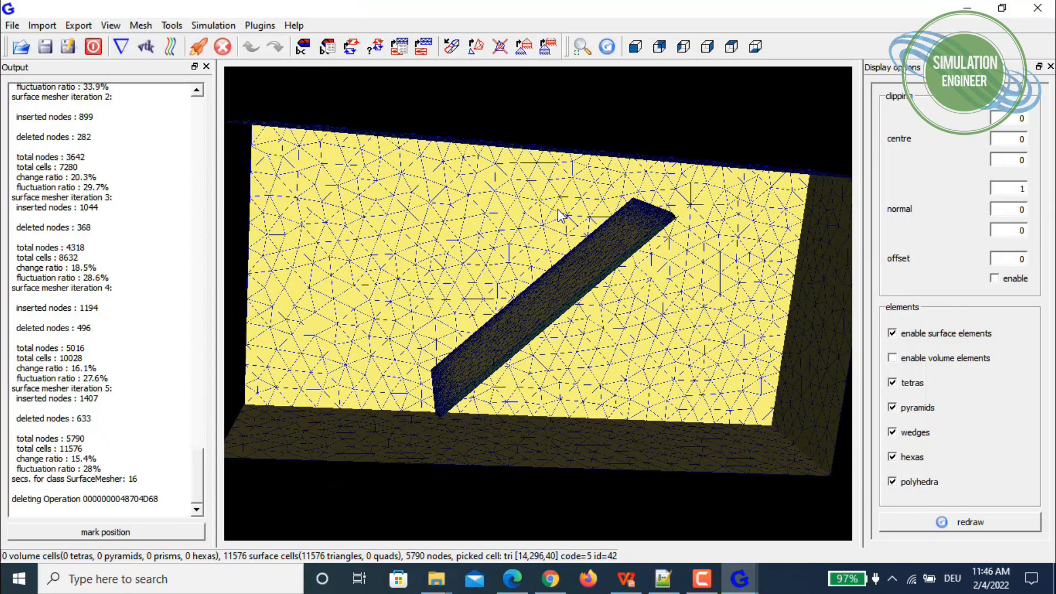
left_click_drag(559, 214, 615, 196)
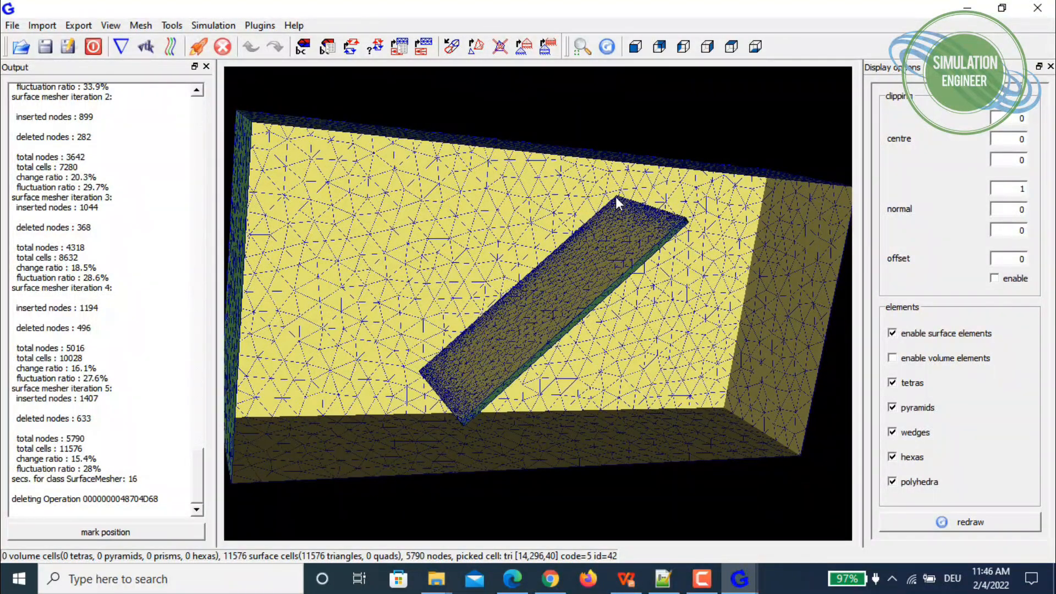
left_click_drag(412, 302, 511, 259)
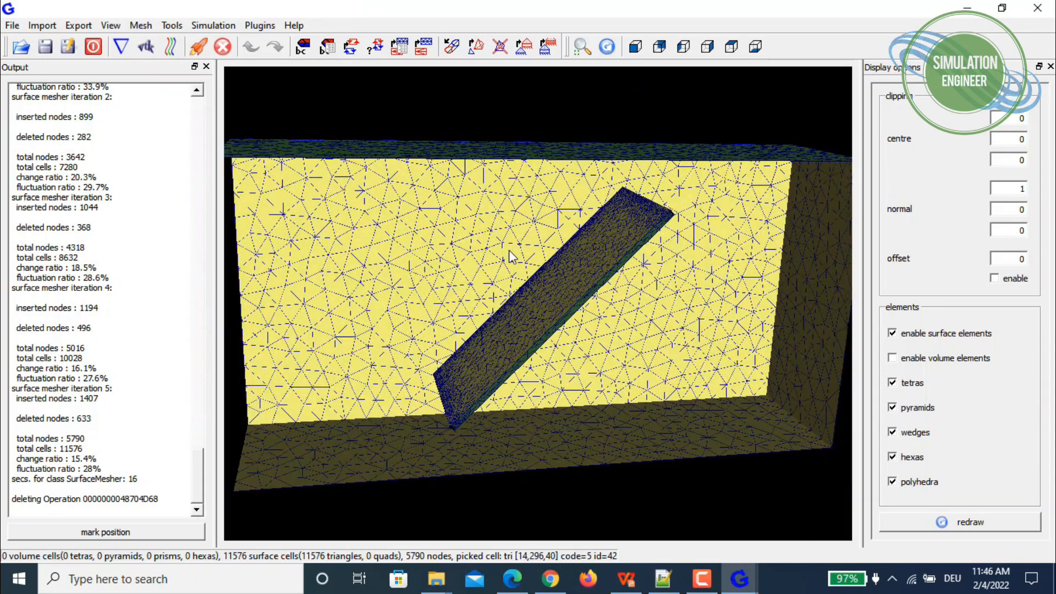
Add a cone refinement source to the surface mesh settings and name it coneDamper
left_click(398, 55)
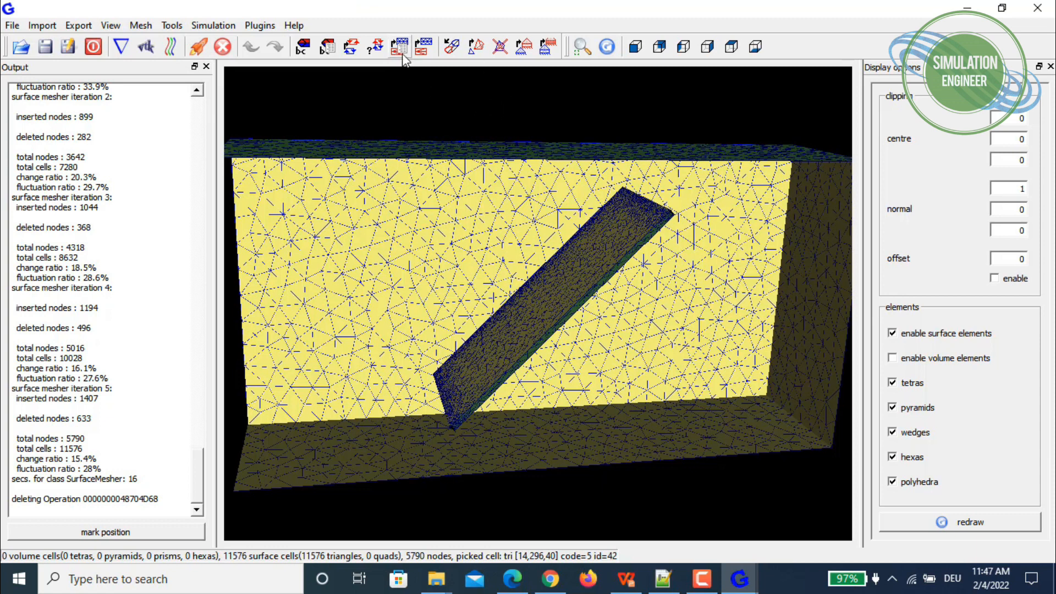
left_click(402, 54)
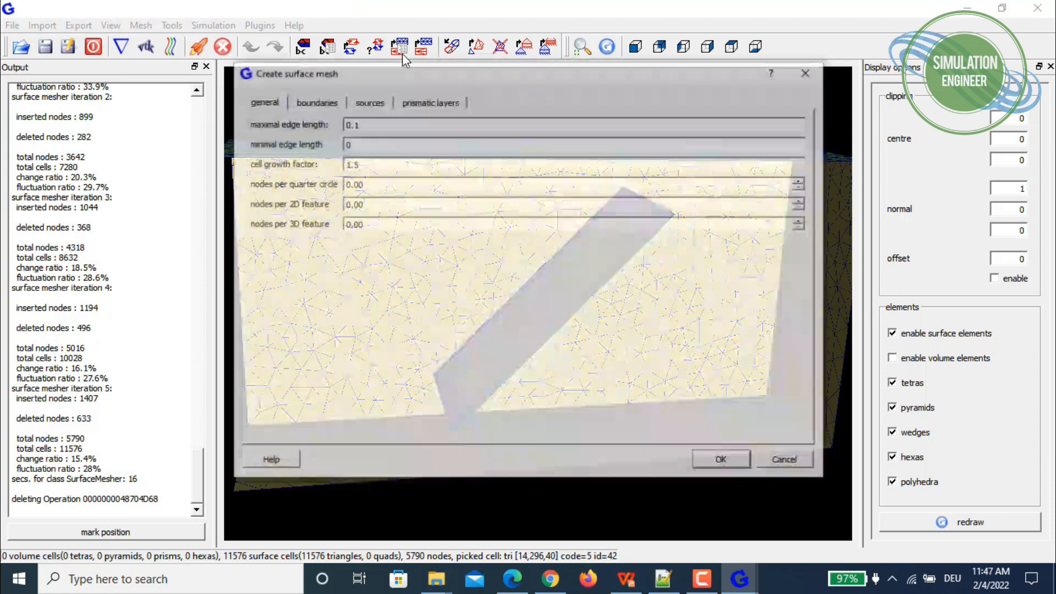
left_click(377, 102)
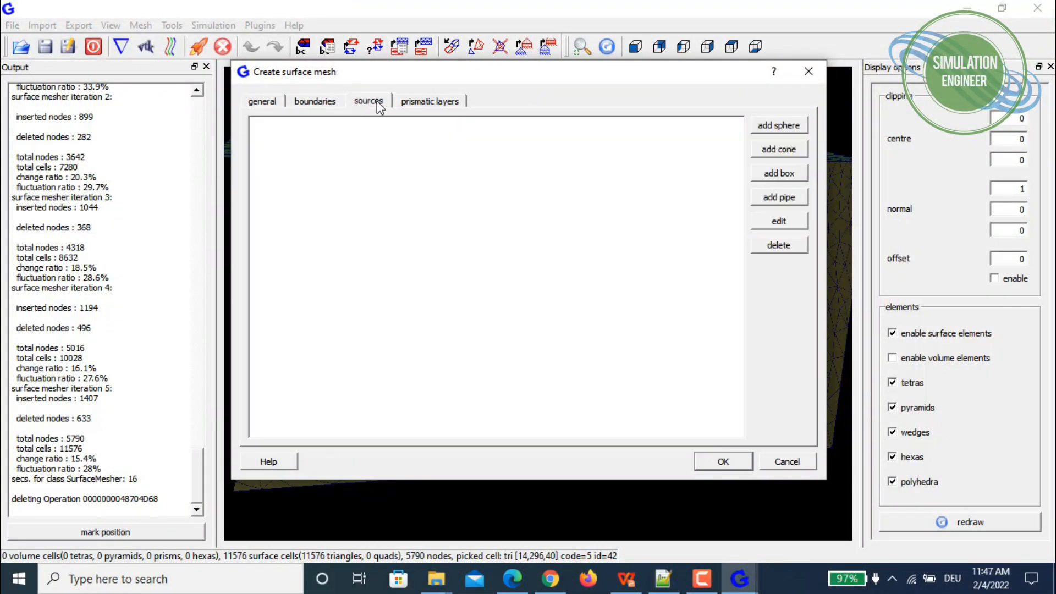
left_click(785, 156)
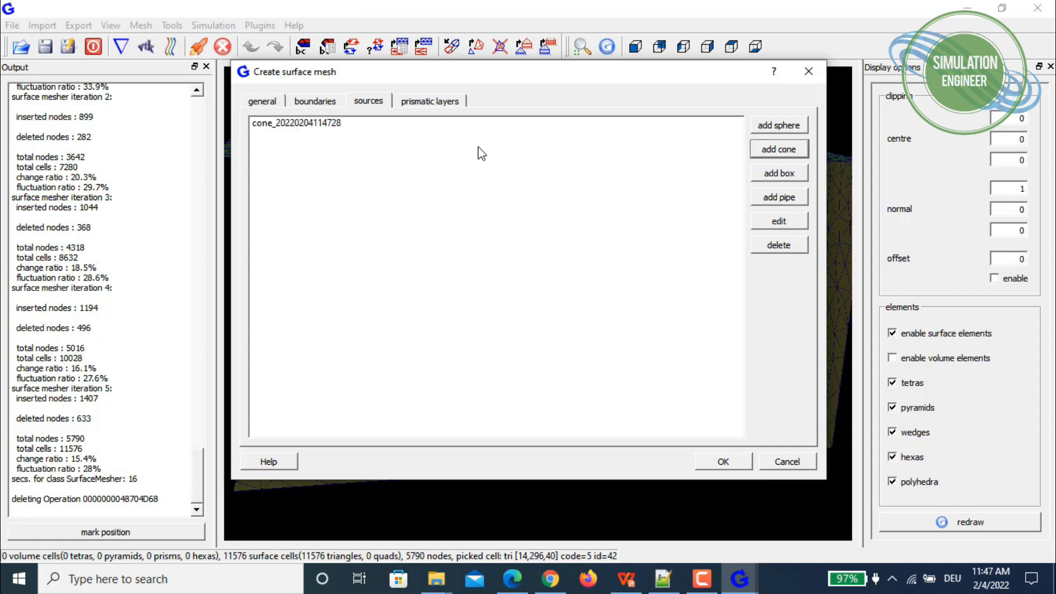
left_click(295, 127)
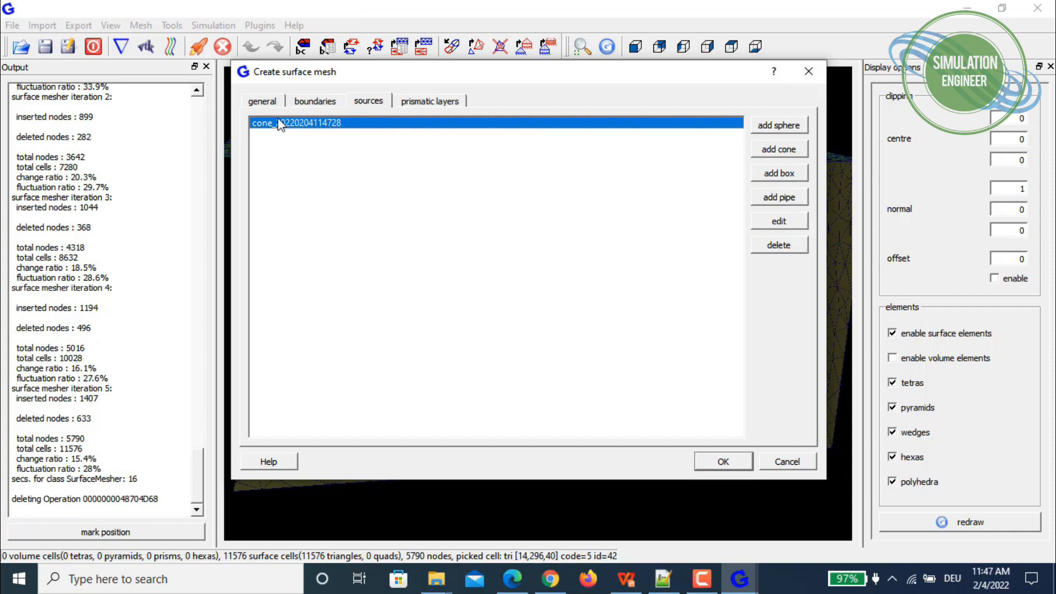
left_click(778, 226)
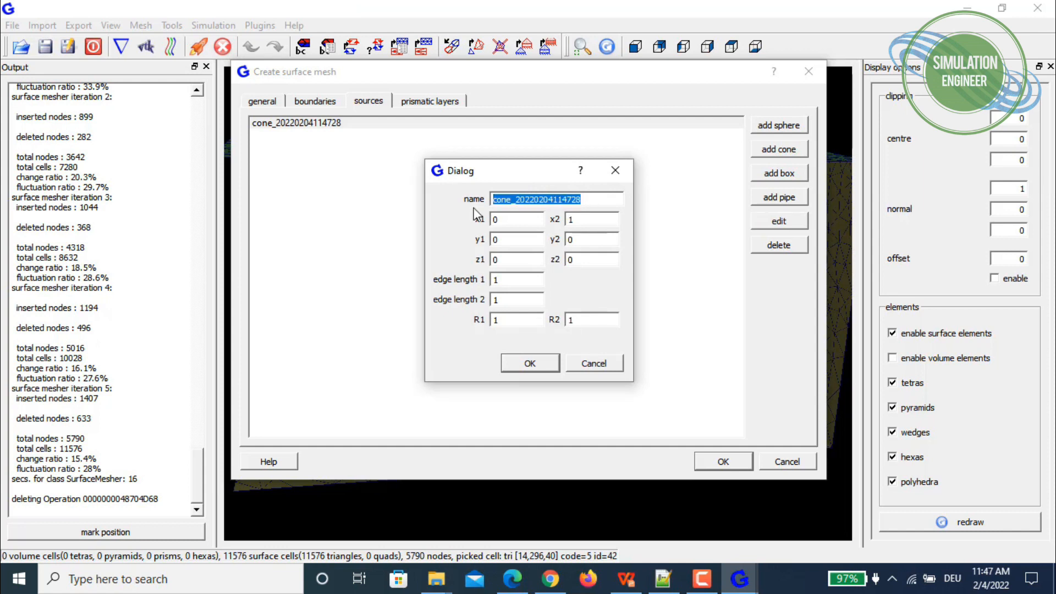
type("coneD")
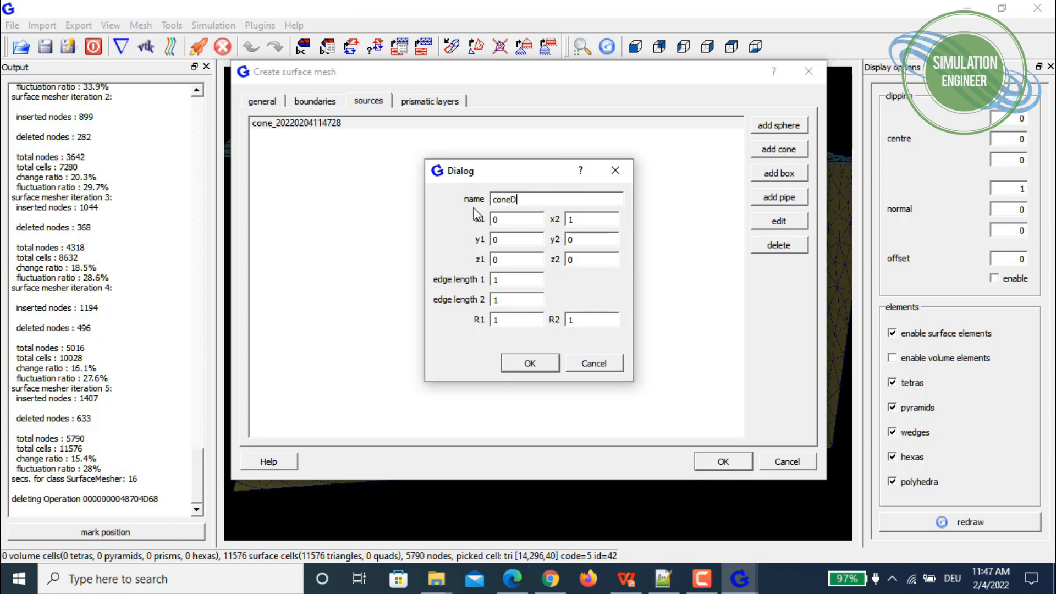
type("amper")
Set the cone source's first end point to x1 0.339, y1 0.48 and z1 0.339
left_click(528, 224)
type(".339")
left_click(518, 239)
type(".48")
left_click(521, 260)
type(".339")
Set the cone source's second end point to x2 -0.339, y2 0.48 and z2 -0.339
key("Tab")
type("-0.0")
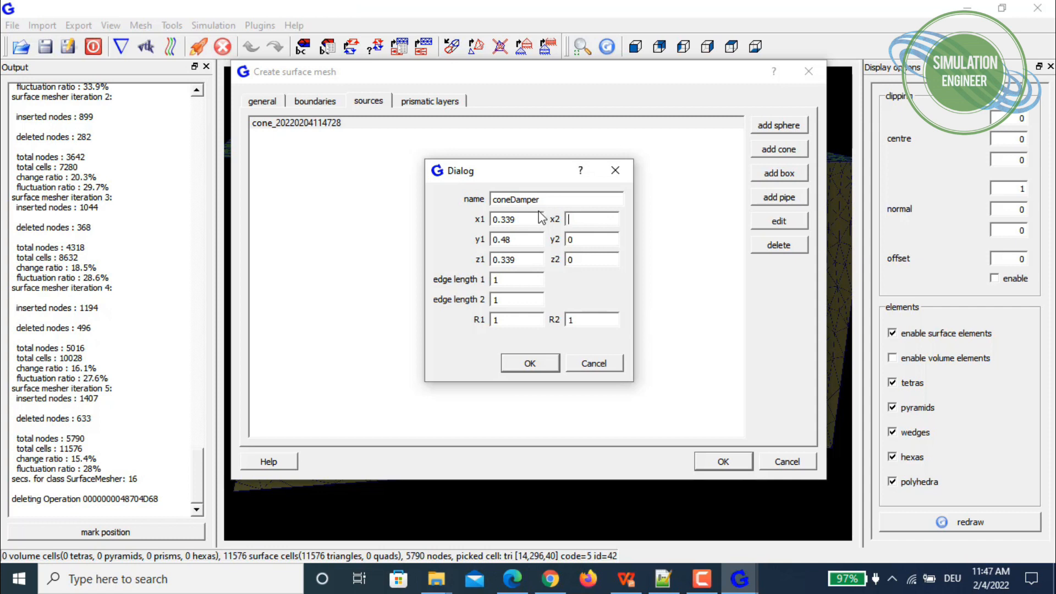
type("339")
key("Tab")
type(".4")
key("BackSpace")
key("BackSpace")
type("0.48")
double_click(572, 260)
type("-0.339")
left_click(585, 220)
key("BackSpace")
Set both cone edge lengths to 0.005 and both radii to 0.03, and accept the source and the mesh settings
left_click_drag(520, 275, 468, 277)
type("0.")
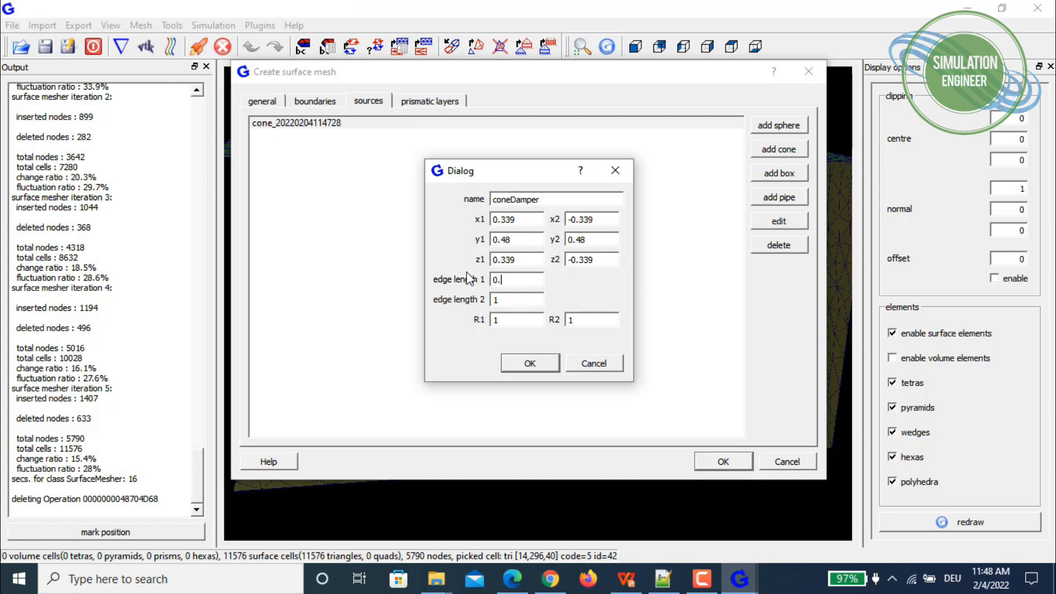
type("005")
key("Tab")
type("0.005")
key("Tab")
type("0.03")
double_click(570, 321)
type("0.03")
left_click(530, 364)
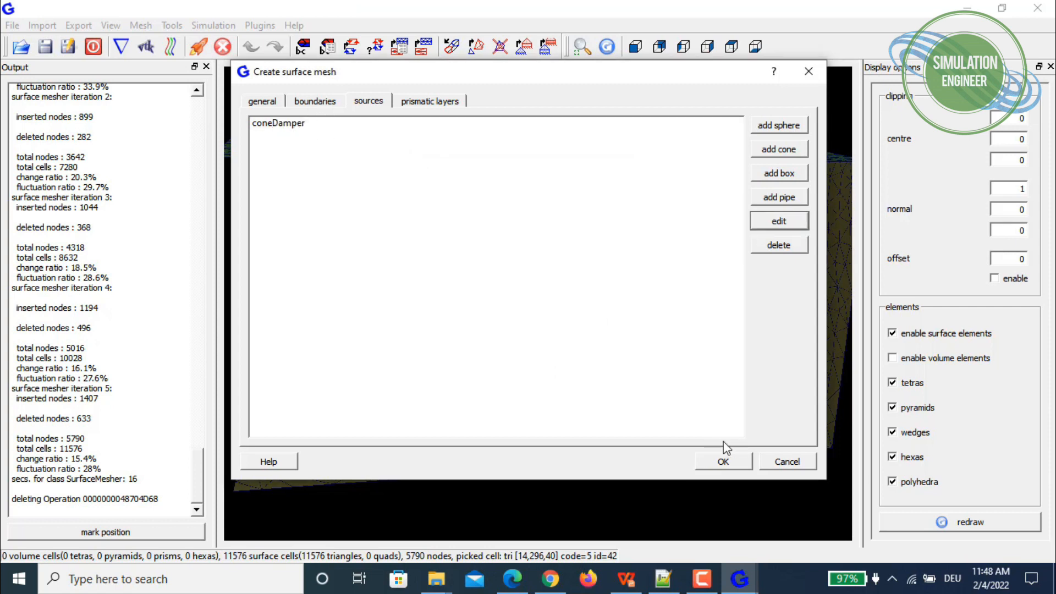
left_click(725, 460)
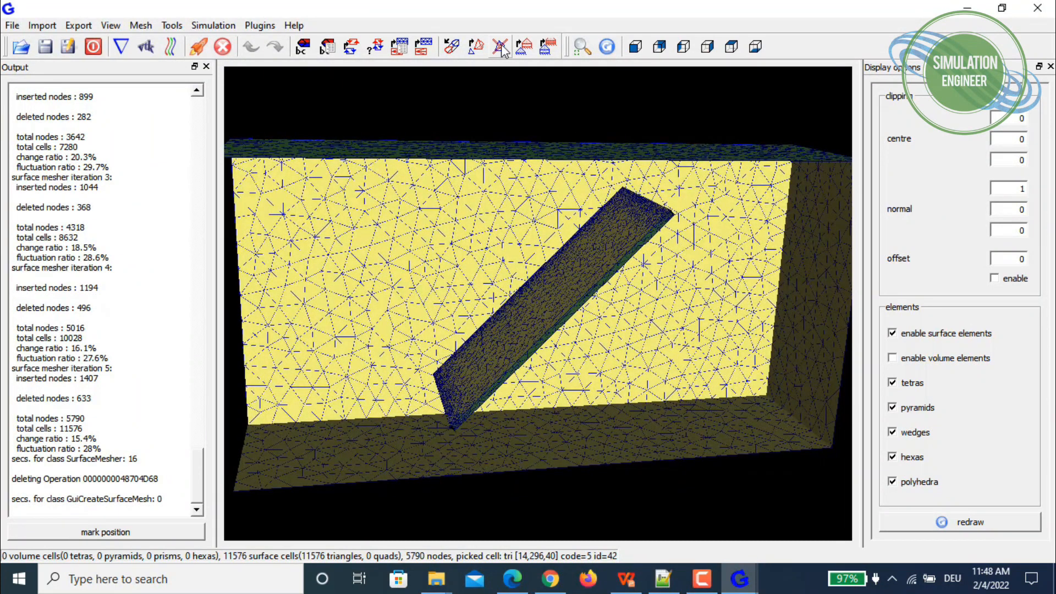
Rerun the surface mesher with 5 iterations and curvature correction enabled to apply the coneDamper source
left_click(423, 49)
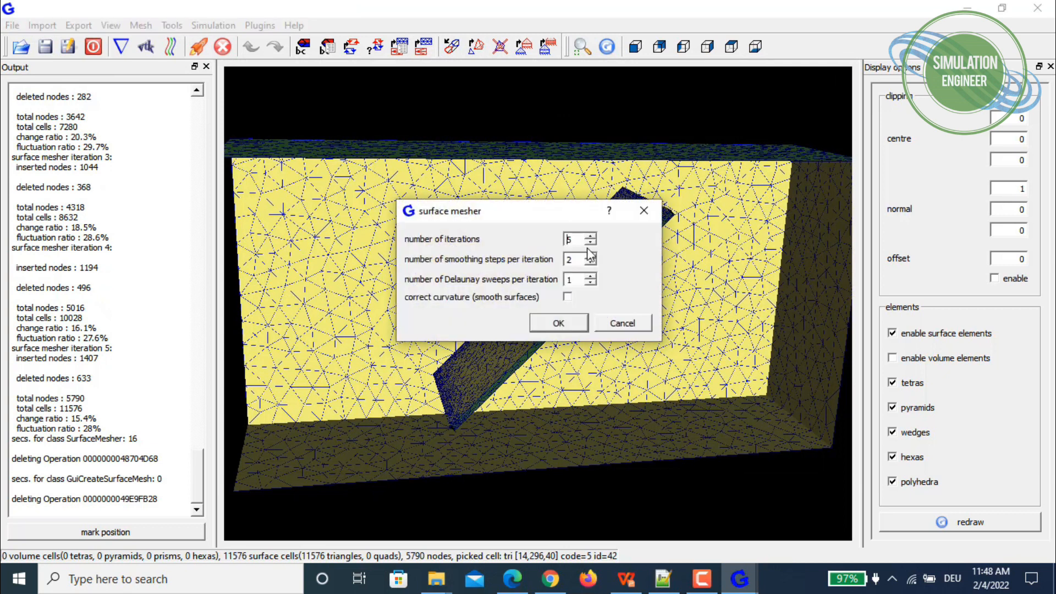
left_click(567, 297)
left_click(558, 323)
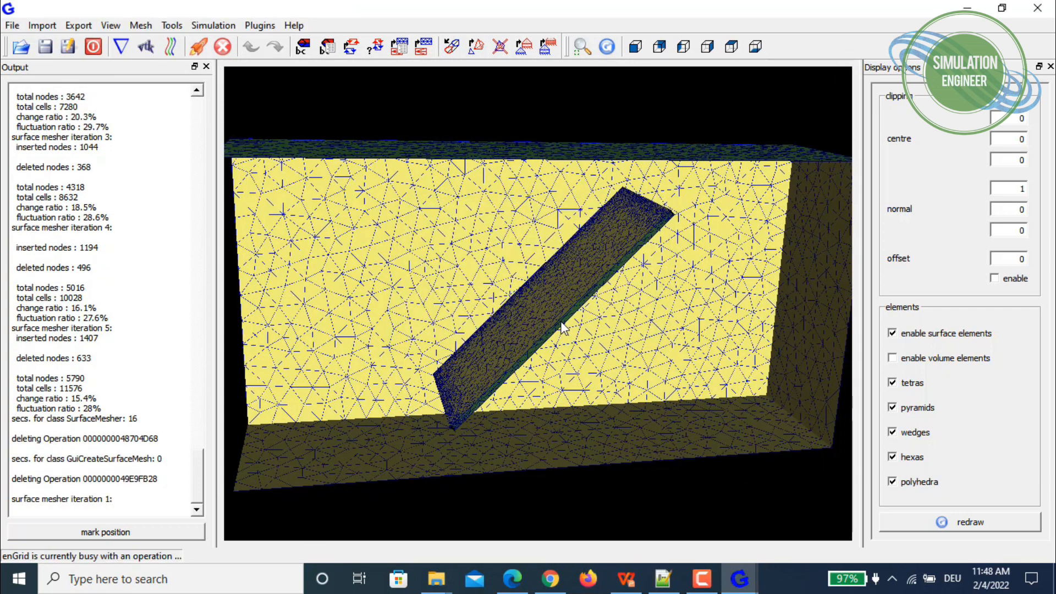
left_click_drag(598, 219, 621, 186)
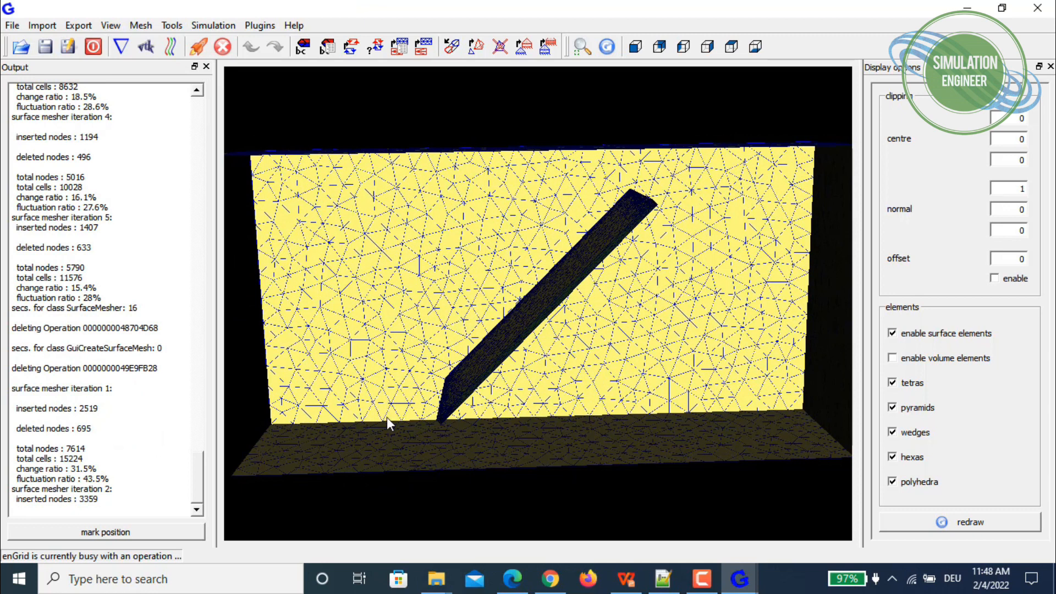
left_click_drag(662, 202, 615, 196)
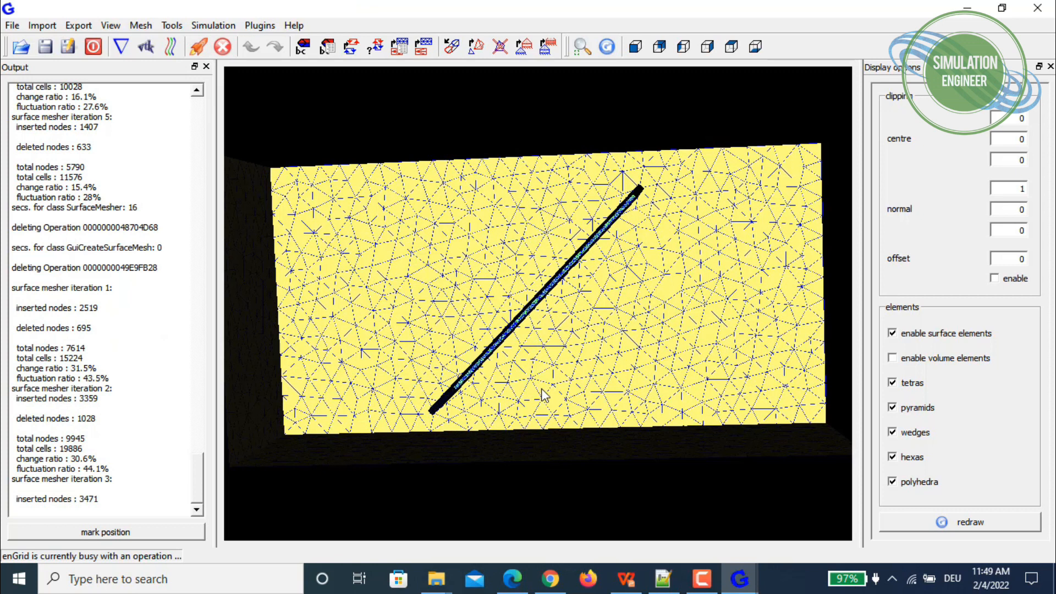
left_click_drag(141, 459, 3, 462)
left_click(147, 465)
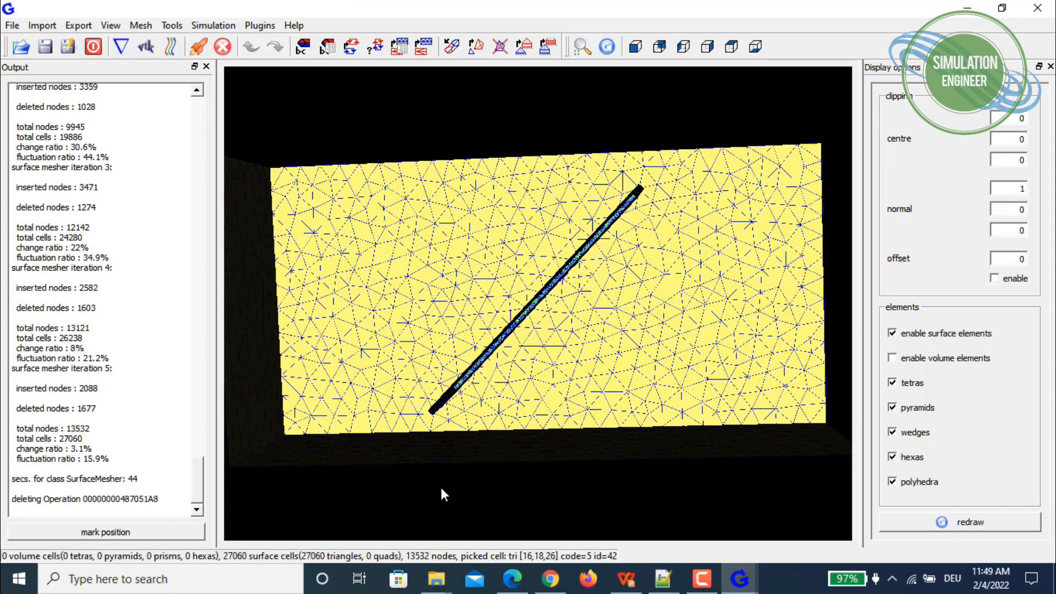
Examine the surface mesh around the damper and on the adjacent duct wall from several angles, close up and from afar
left_click_drag(518, 483, 539, 201)
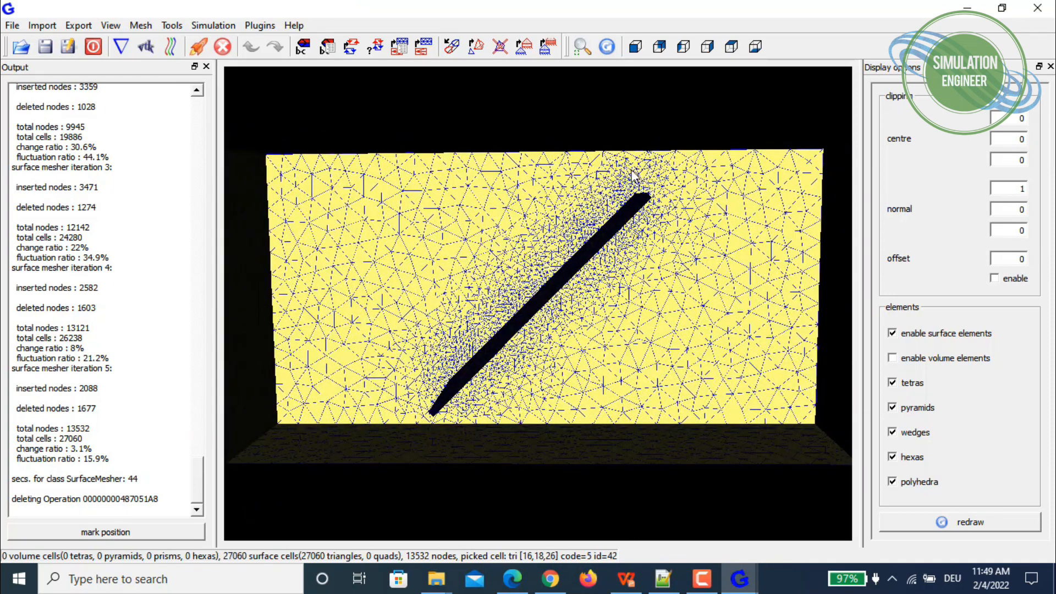
left_click_drag(639, 248, 678, 270)
scroll(573, 264, "up", 5)
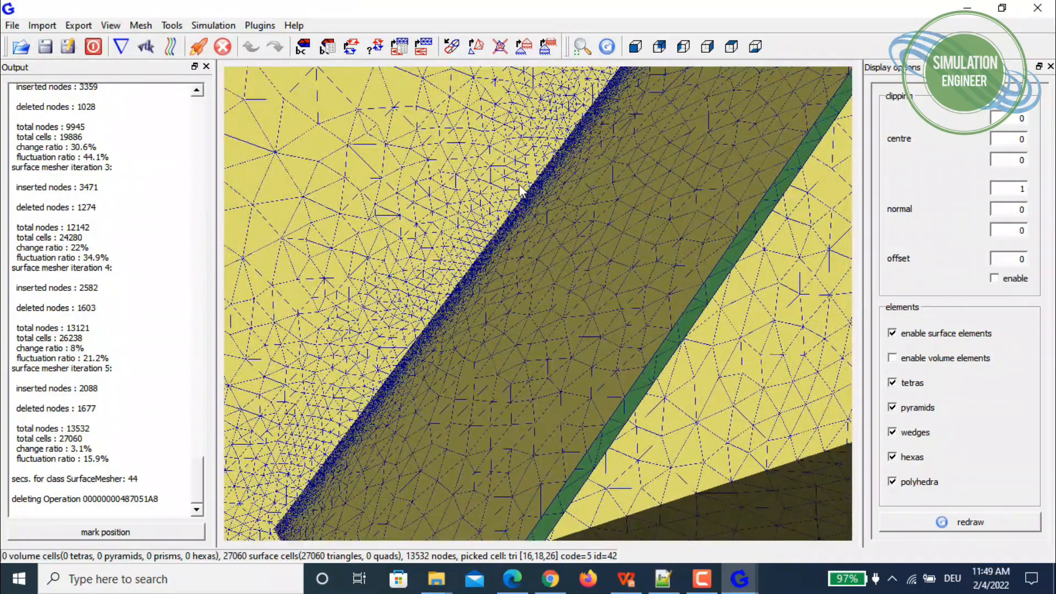
scroll(476, 182, "down", 5)
left_click_drag(457, 268, 500, 232)
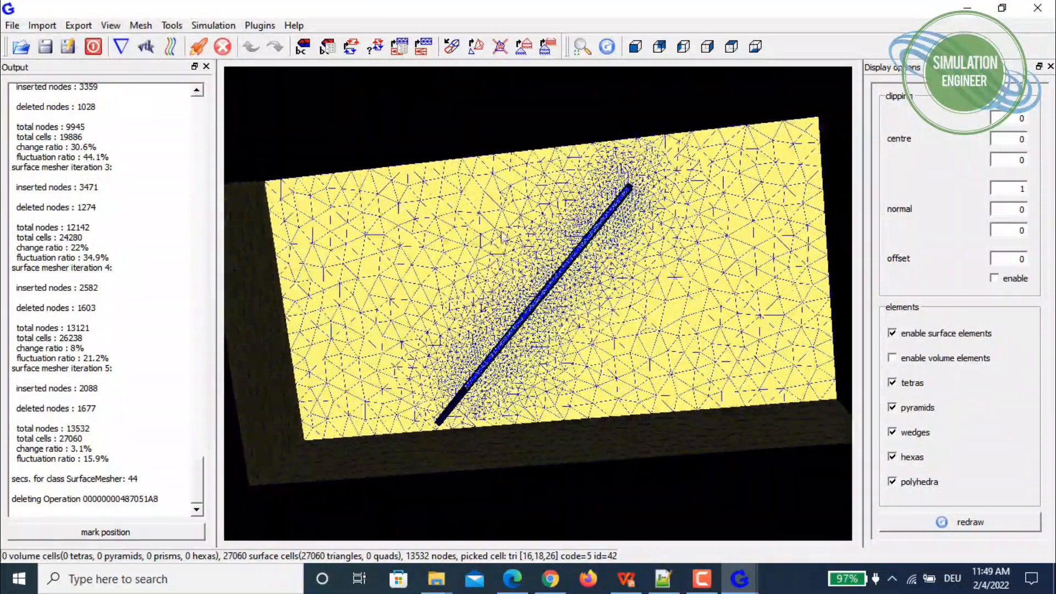
left_click_drag(568, 232, 652, 231)
scroll(651, 231, "down", 2)
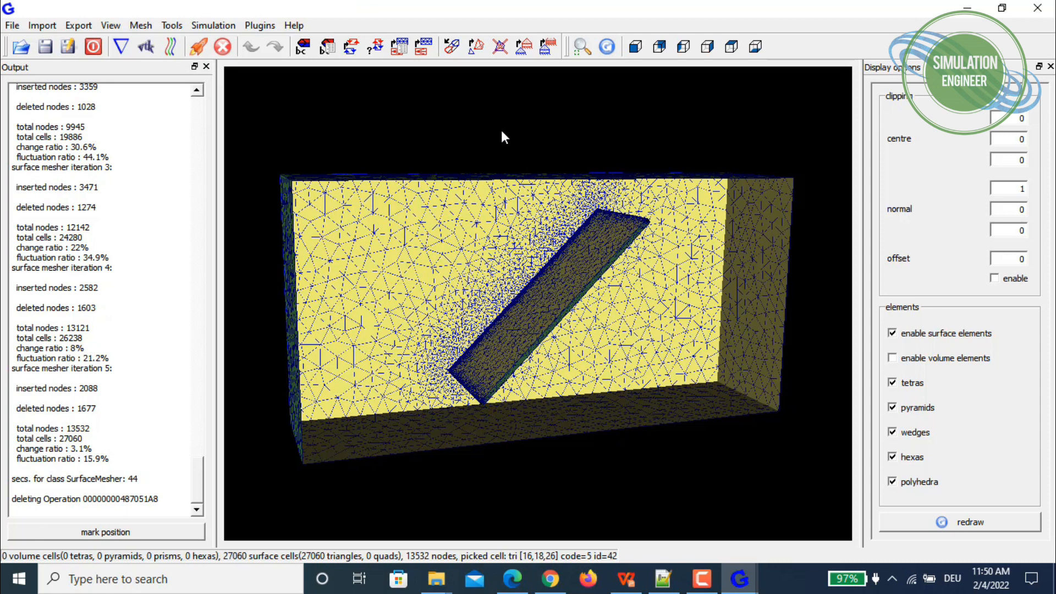
left_click(525, 48)
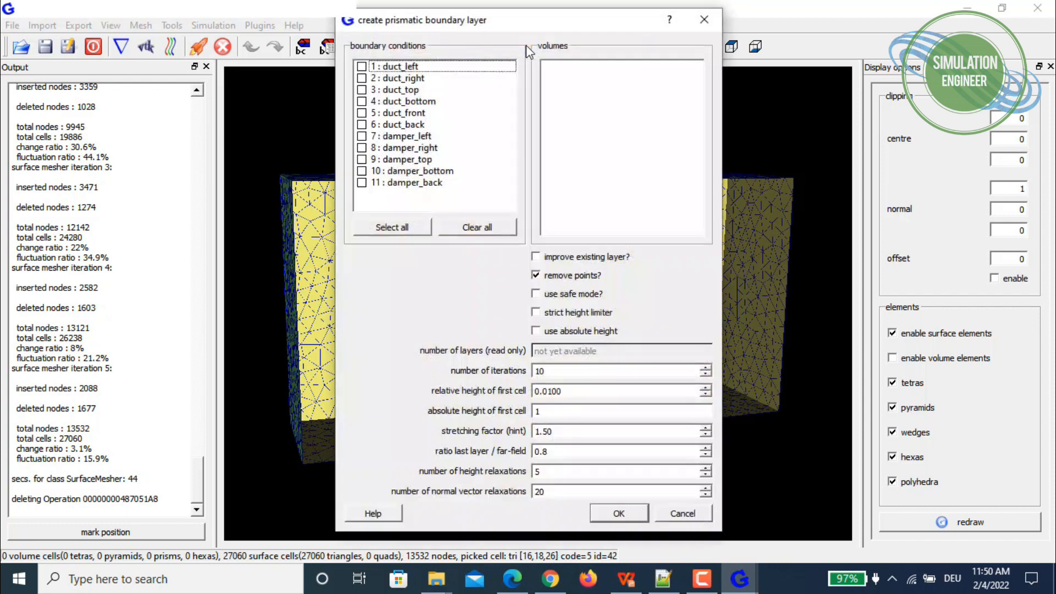
left_click(396, 227)
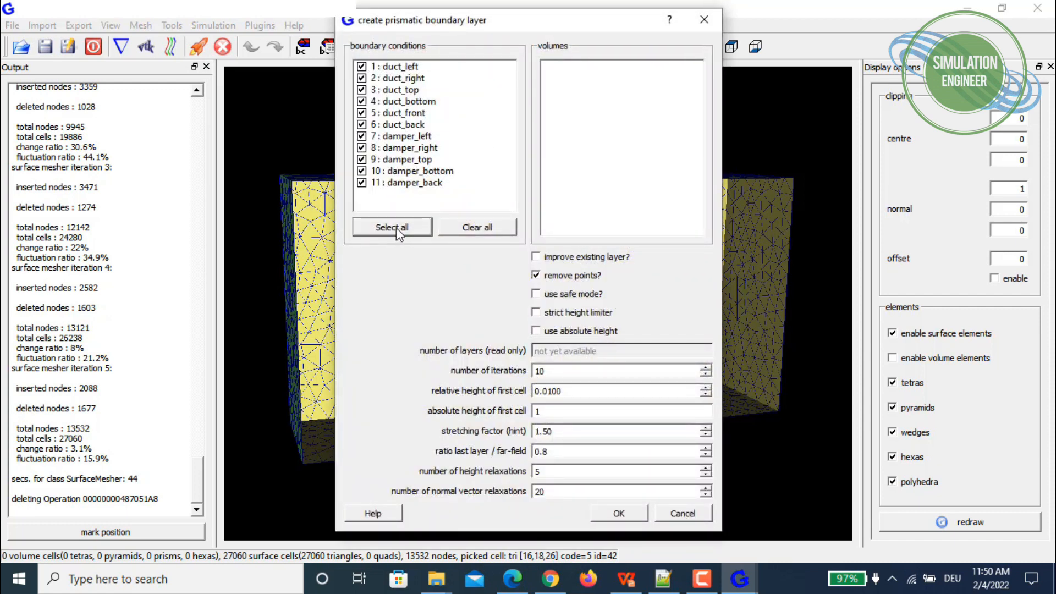
left_click(361, 67)
left_click(363, 79)
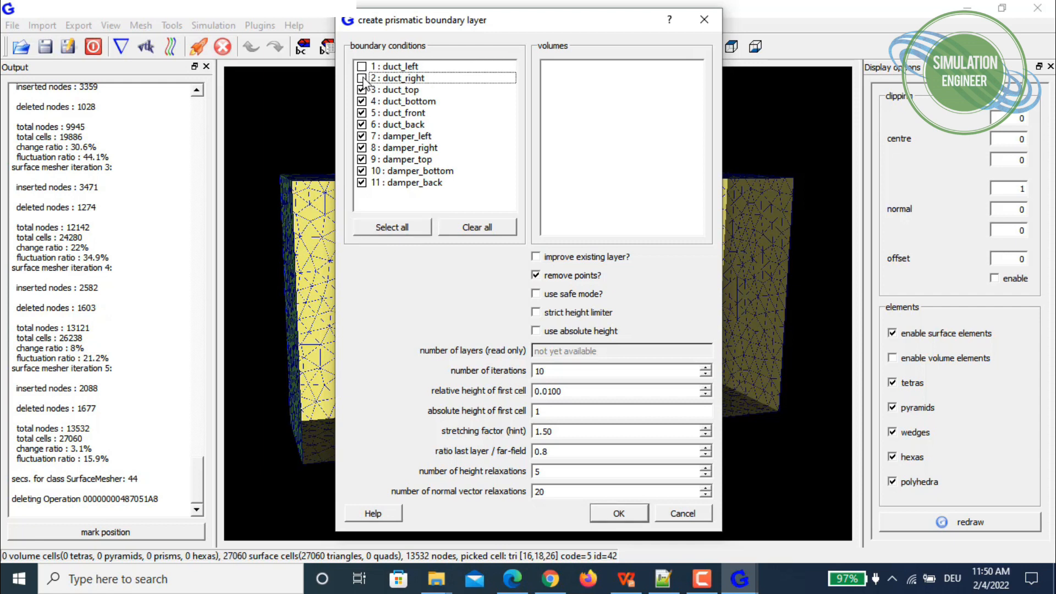
left_click(362, 113)
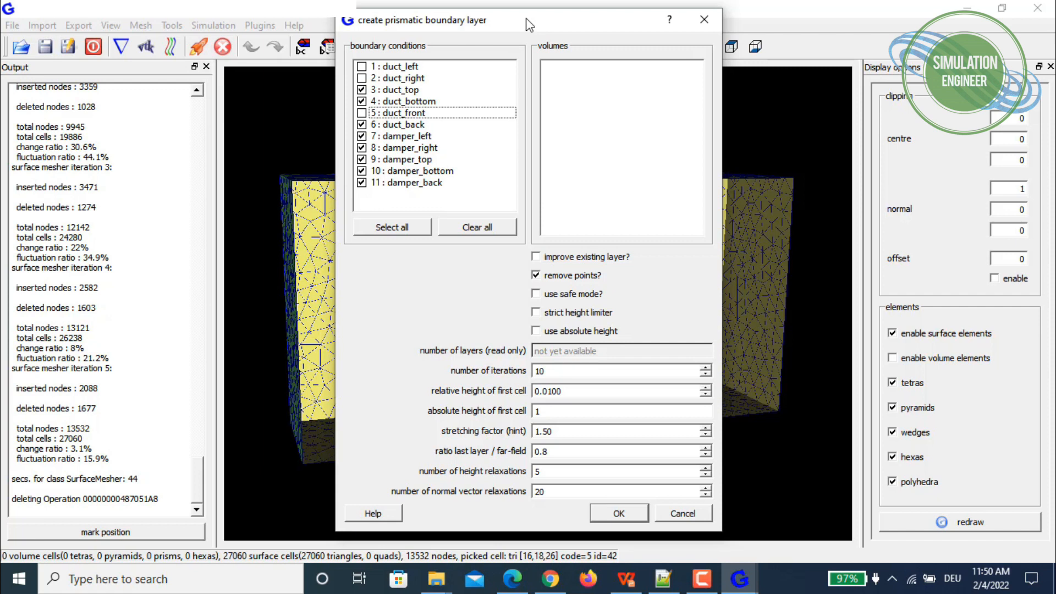
left_click(695, 515)
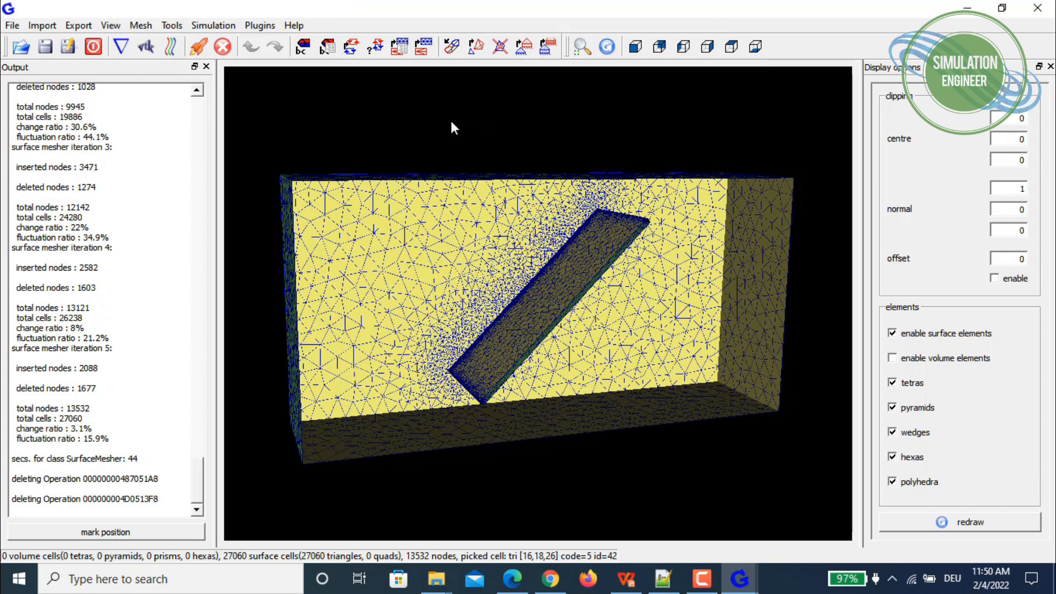
Add a new volume named volume to the boundary conditions, with A << on all duct and damper boundaries, and accept
left_click(329, 48)
left_click(360, 431)
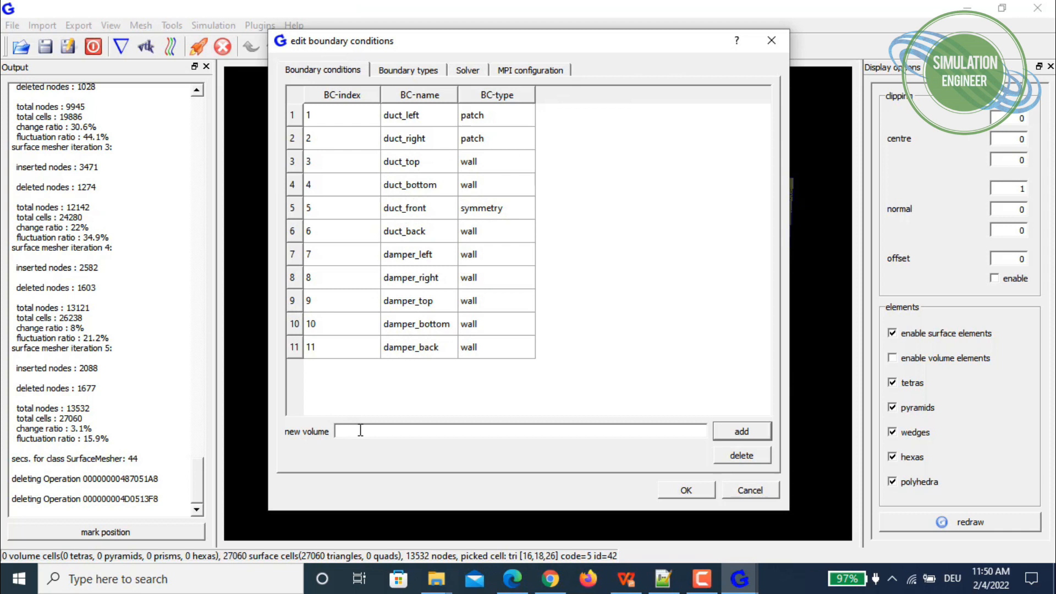
type("volume")
left_click(749, 437)
left_click_drag(596, 117, 601, 352)
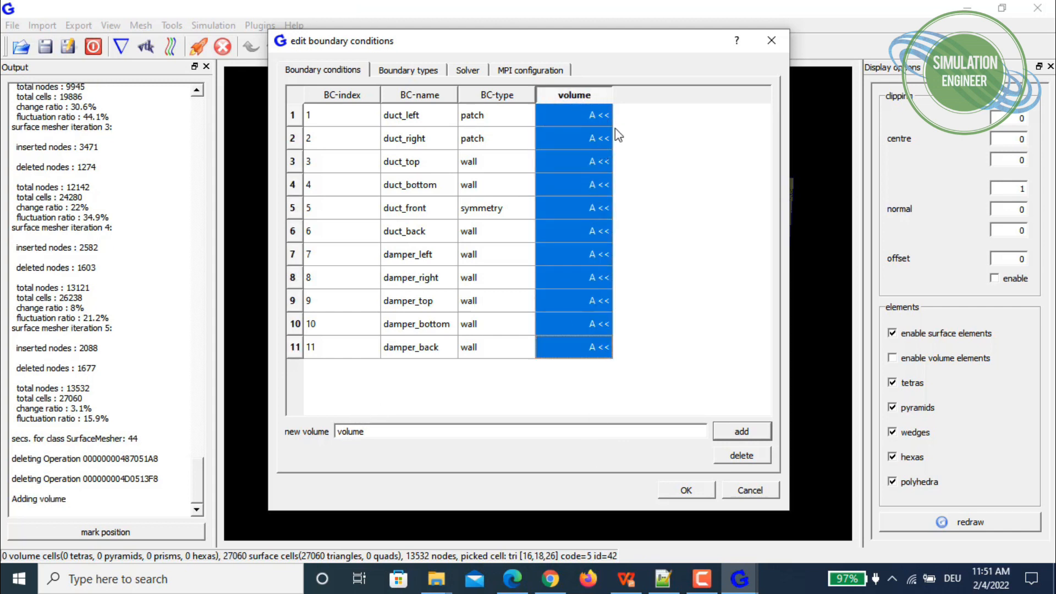
left_click(688, 490)
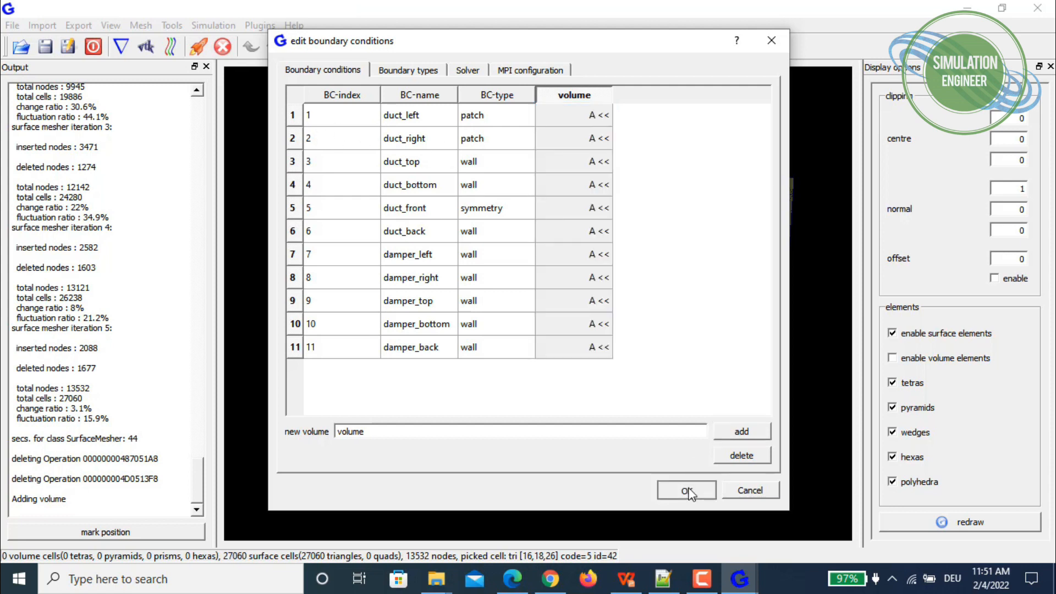
Set up a prismatic boundary layer for the volume on all boundaries except duct_left, duct_right and duct_front
left_click(524, 44)
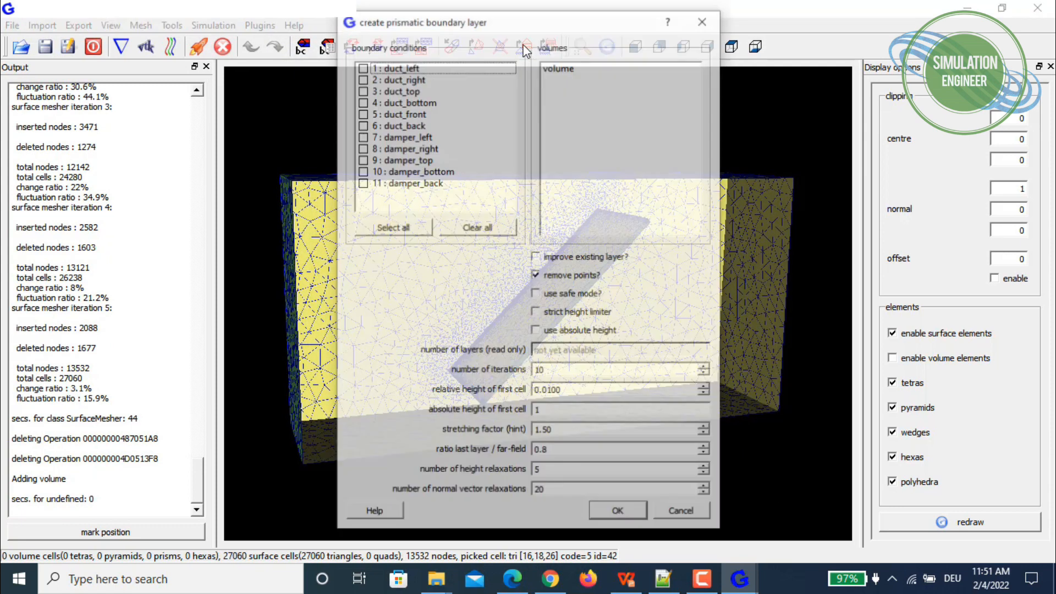
left_click(576, 67)
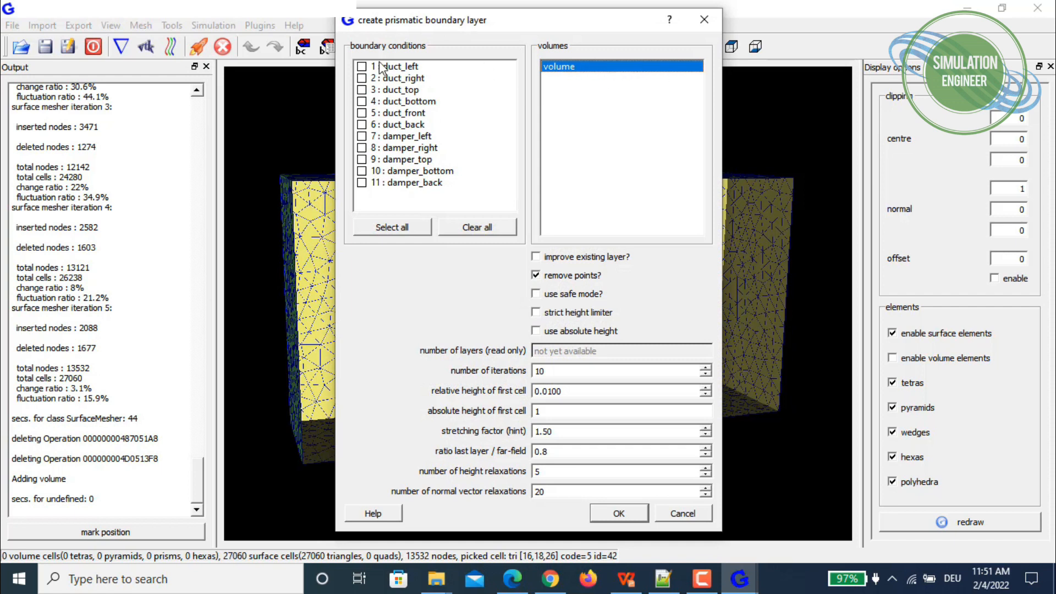
left_click(403, 228)
left_click(361, 67)
left_click(362, 79)
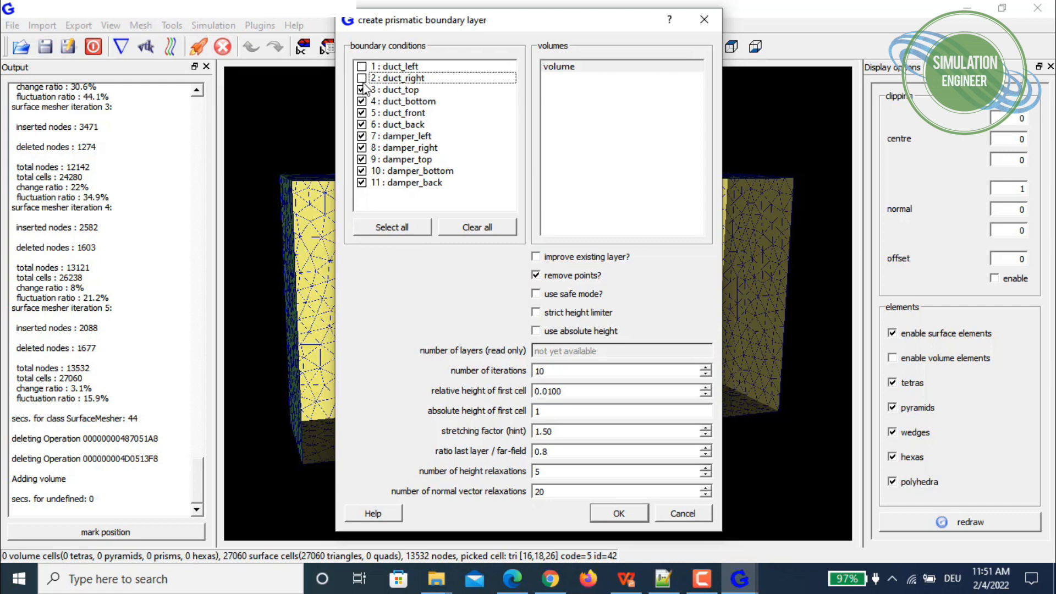
left_click(362, 113)
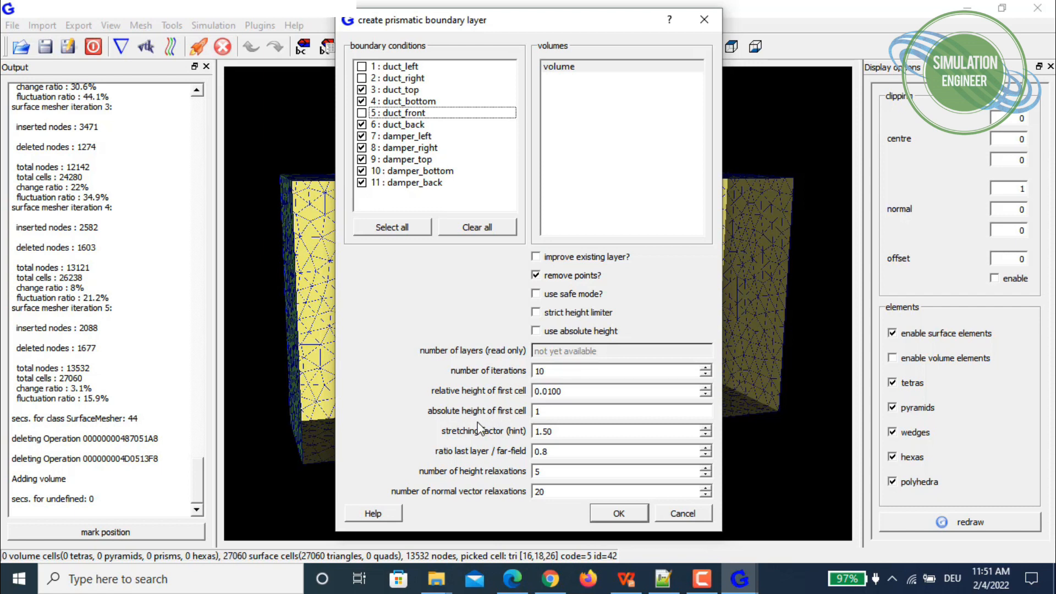
Generate the prismatic boundary layer with 10 iterations, relative first cell height 0.0100 and stretching factor 1.50
double_click(543, 411)
left_click(551, 416)
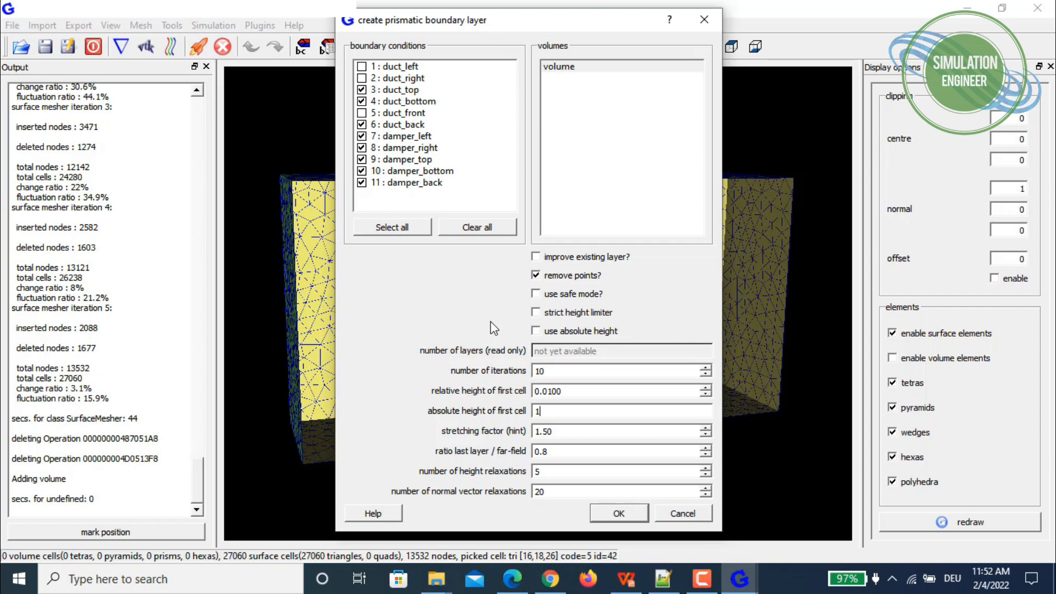
left_click(619, 513)
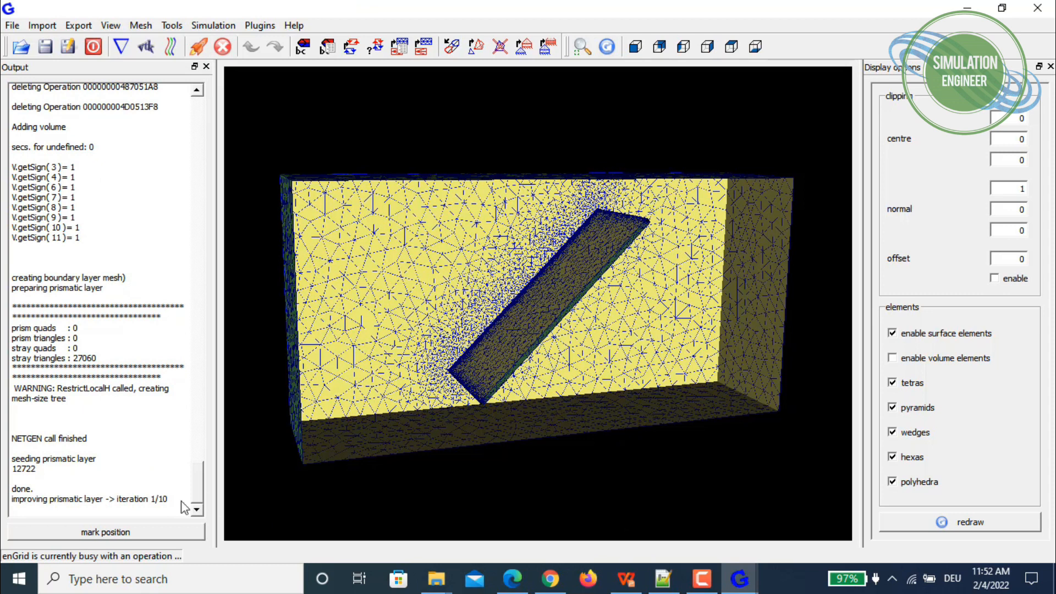
left_click_drag(50, 470, 11, 457)
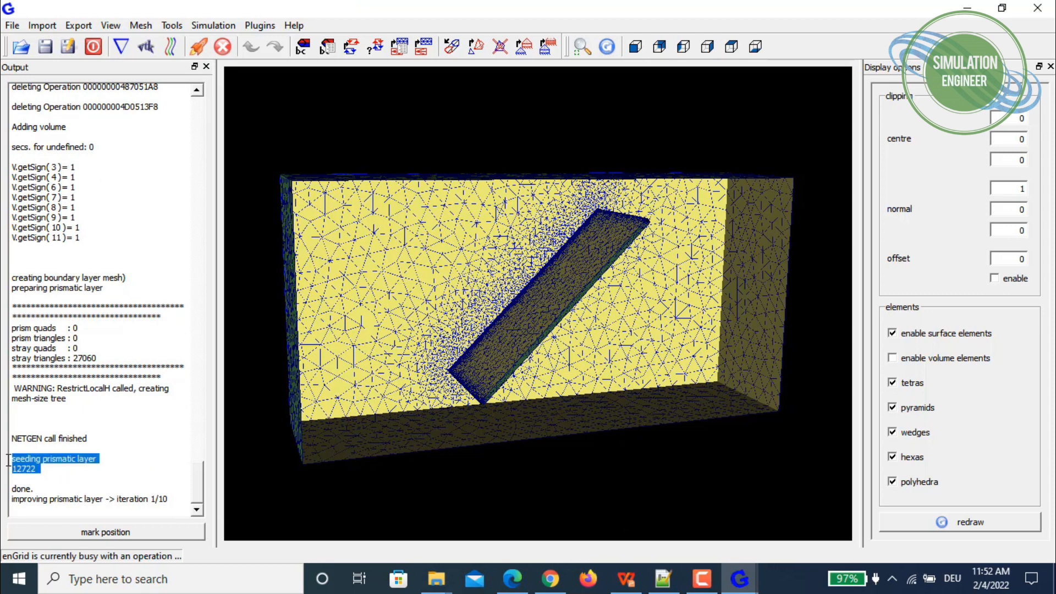
left_click(80, 475)
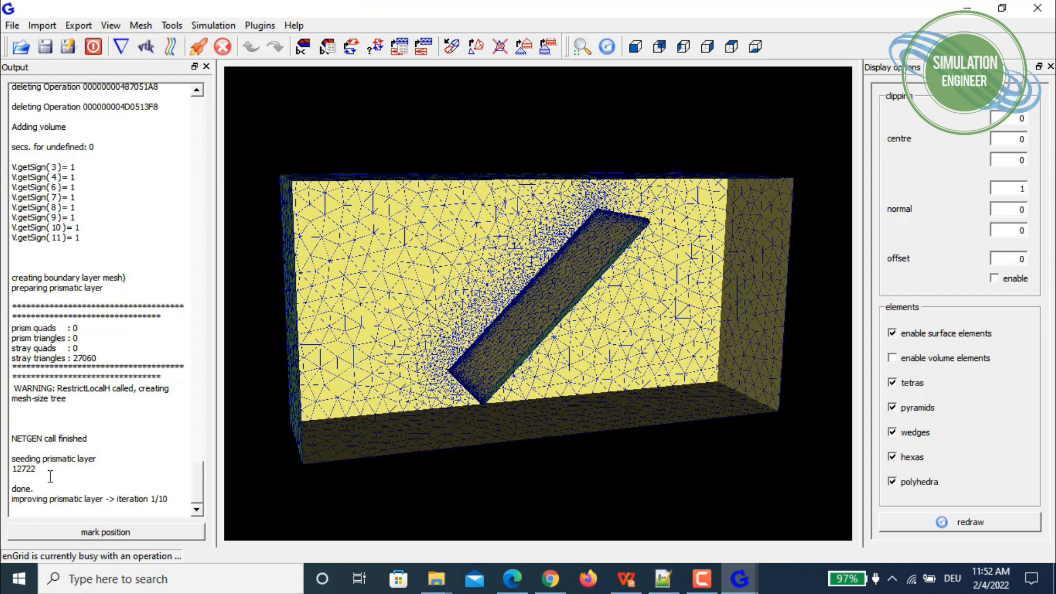
left_click_drag(54, 473, 12, 472)
left_click(62, 472)
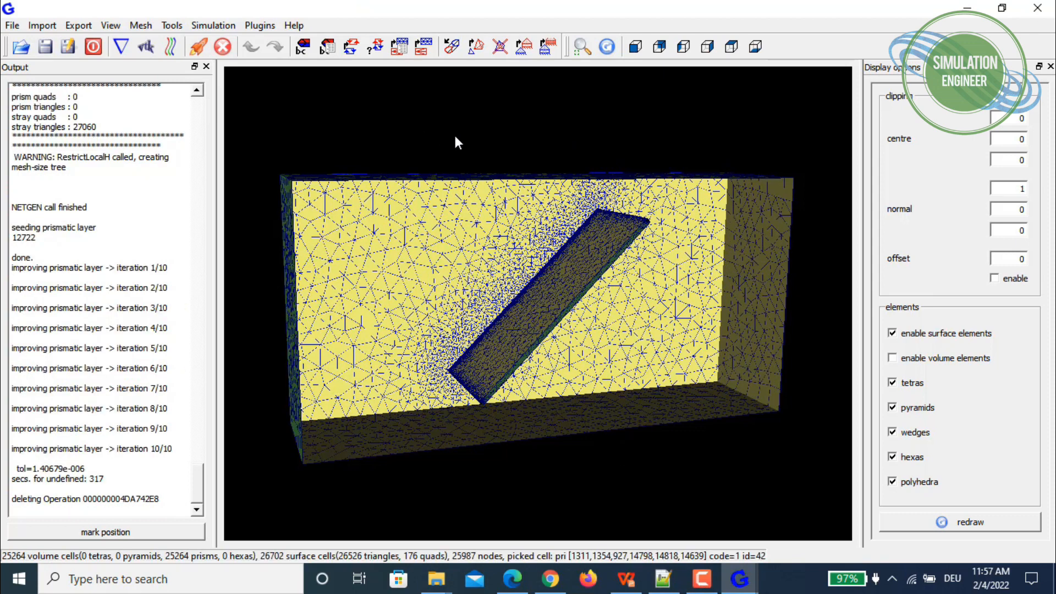
Display all boundary surfaces of the mesh, including duct_front
left_click_drag(455, 141, 429, 234)
left_click_drag(736, 237, 696, 213)
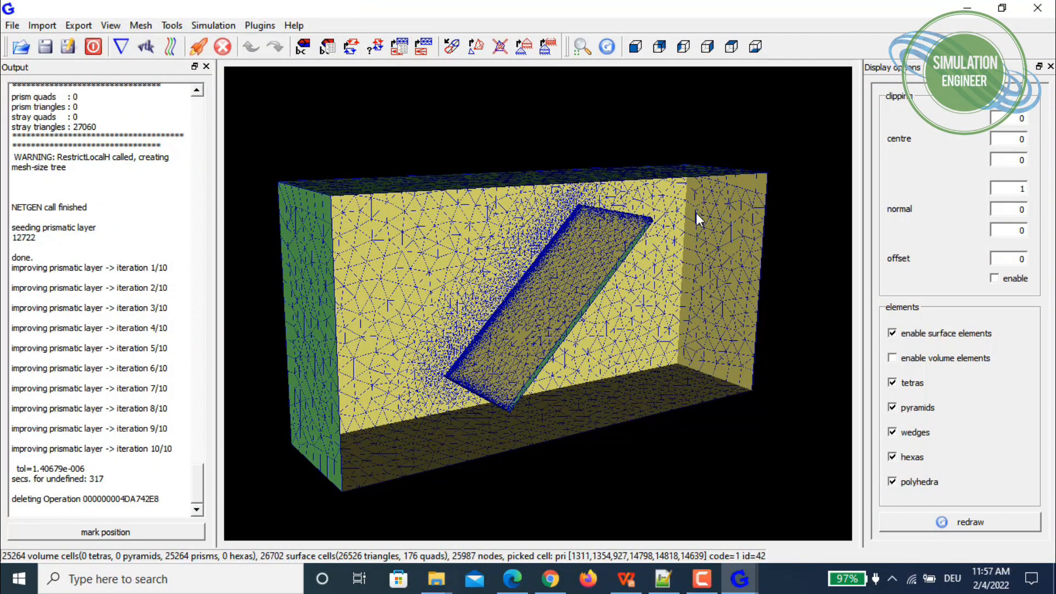
key("F8")
left_click(403, 232)
left_click(571, 374)
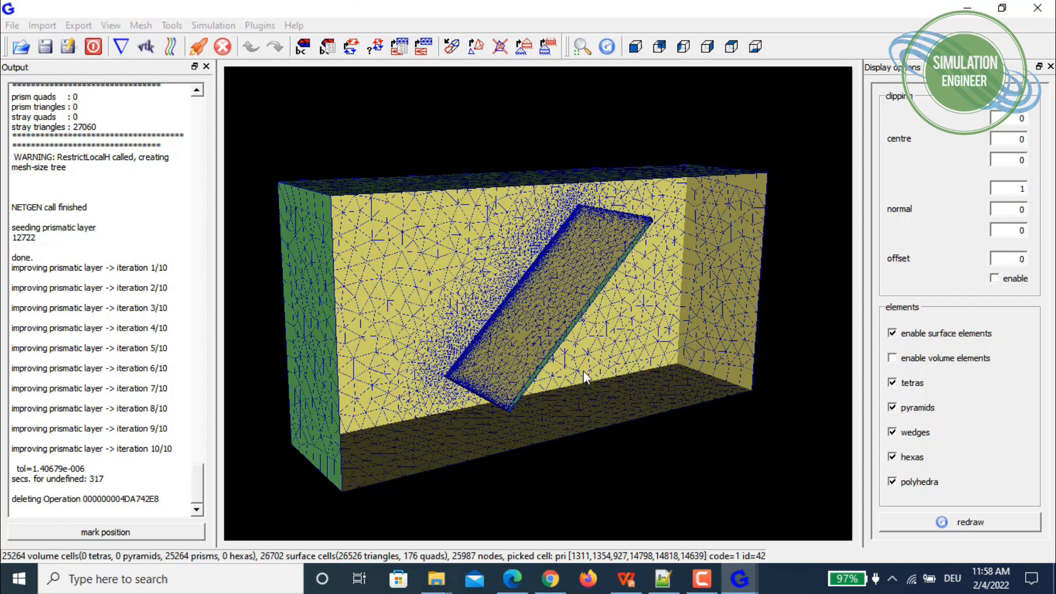
Examine the surface mesh on duct_front around the damper, at an angle and face-on
left_click_drag(708, 256, 663, 252)
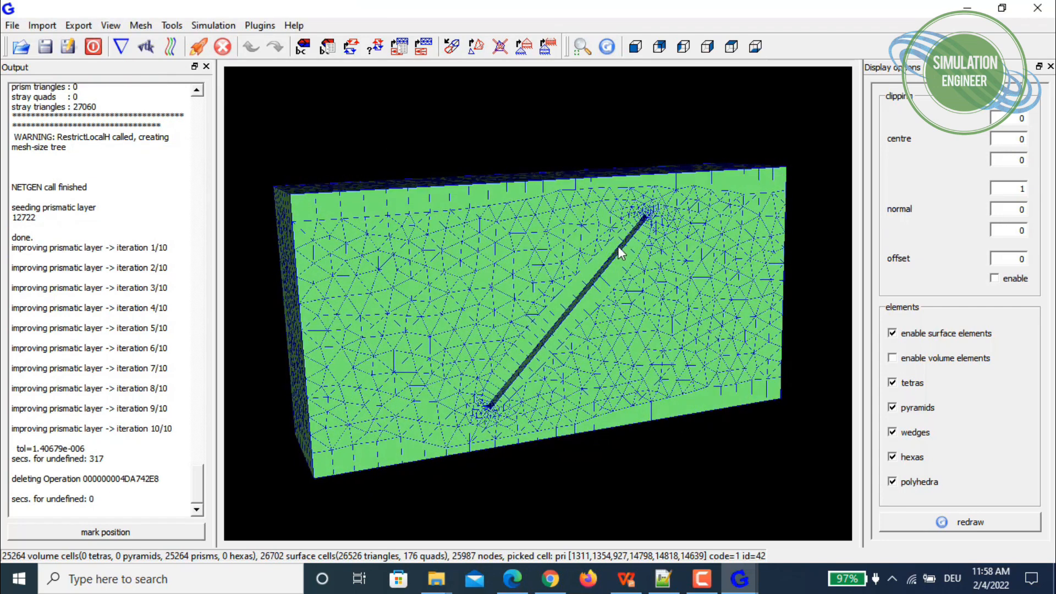
scroll(616, 245, "up", 3)
scroll(616, 245, "down", 5)
left_click_drag(509, 208, 456, 188)
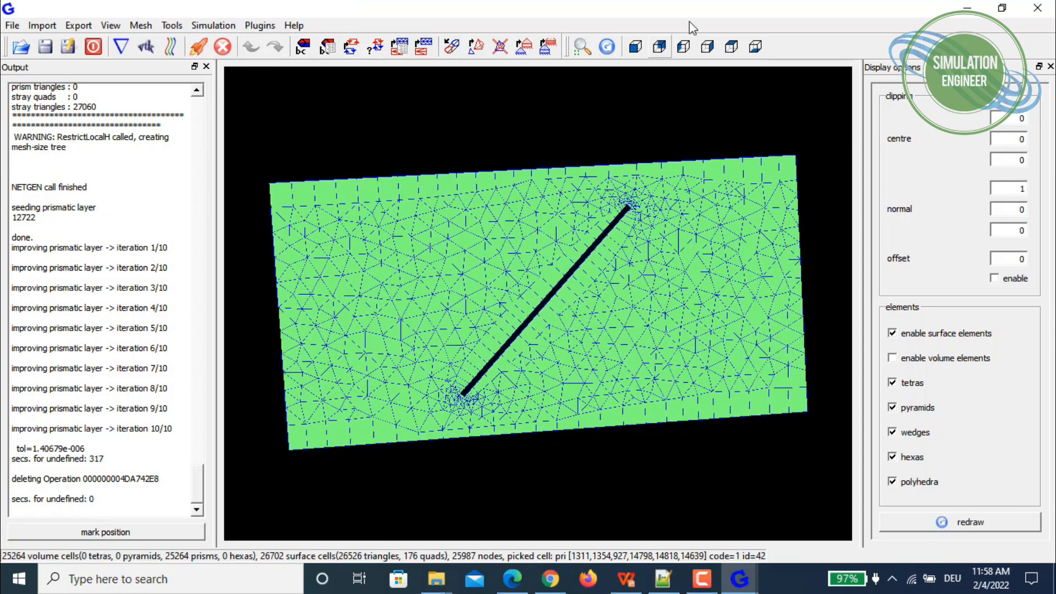
left_click(635, 46)
scroll(584, 209, "up", 3)
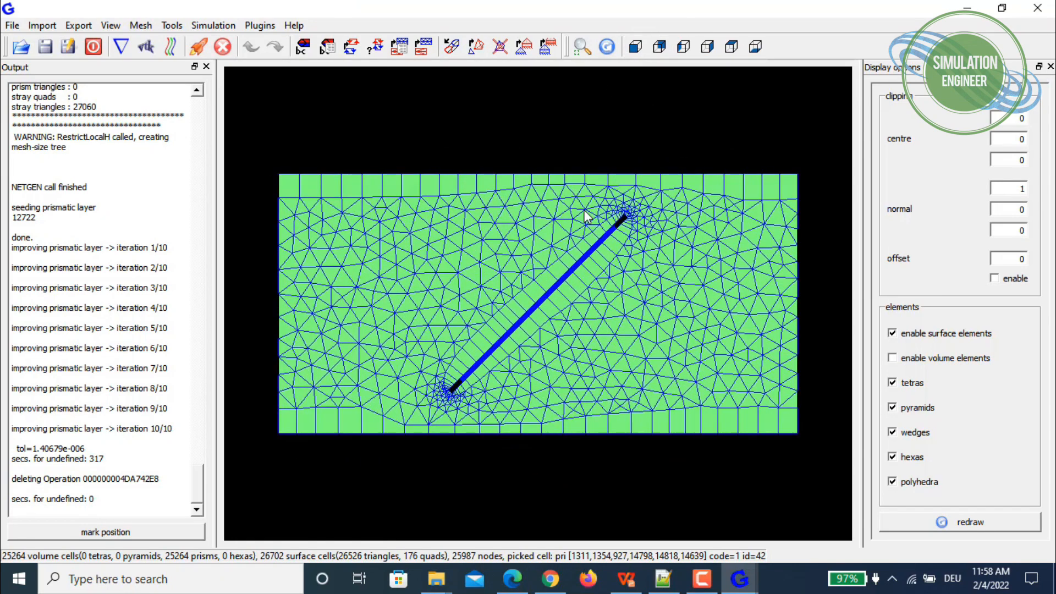
scroll(586, 204, "down", 1)
Show the volume elements instead of the surface elements and inspect the prismatic layer around the damper and along the duct walls
left_click(895, 358)
left_click(891, 333)
left_click(588, 49)
mouse_move(562, 259)
left_mouse_down()
mouse_move(674, 276)
mouse_move(648, 290)
mouse_move(689, 271)
mouse_move(627, 268)
mouse_move(622, 243)
mouse_move(617, 271)
mouse_move(553, 268)
left_mouse_up()
scroll(552, 266, "up", 5)
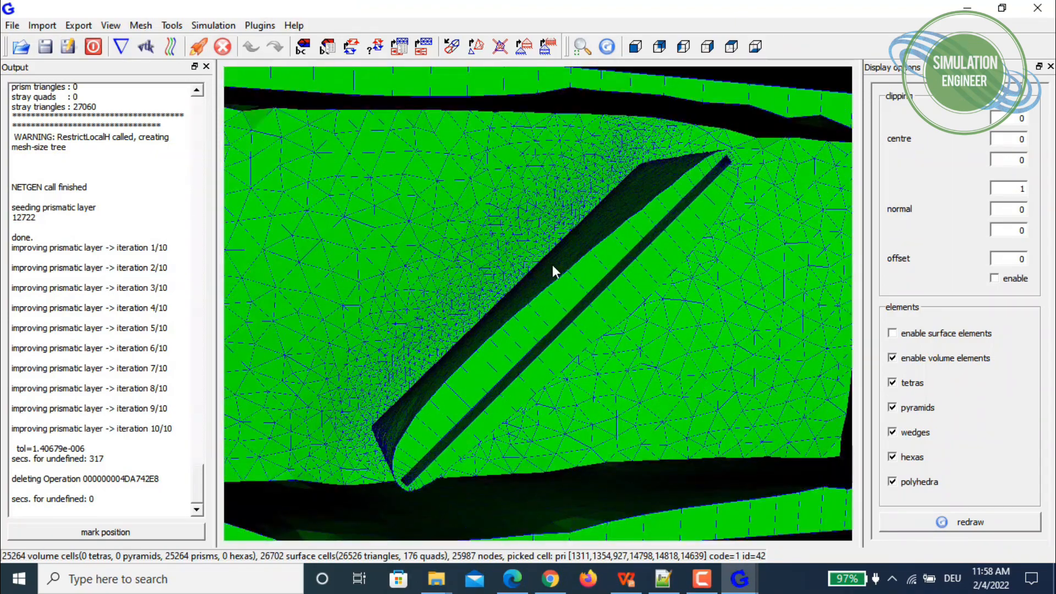
scroll(537, 285, "down", 4)
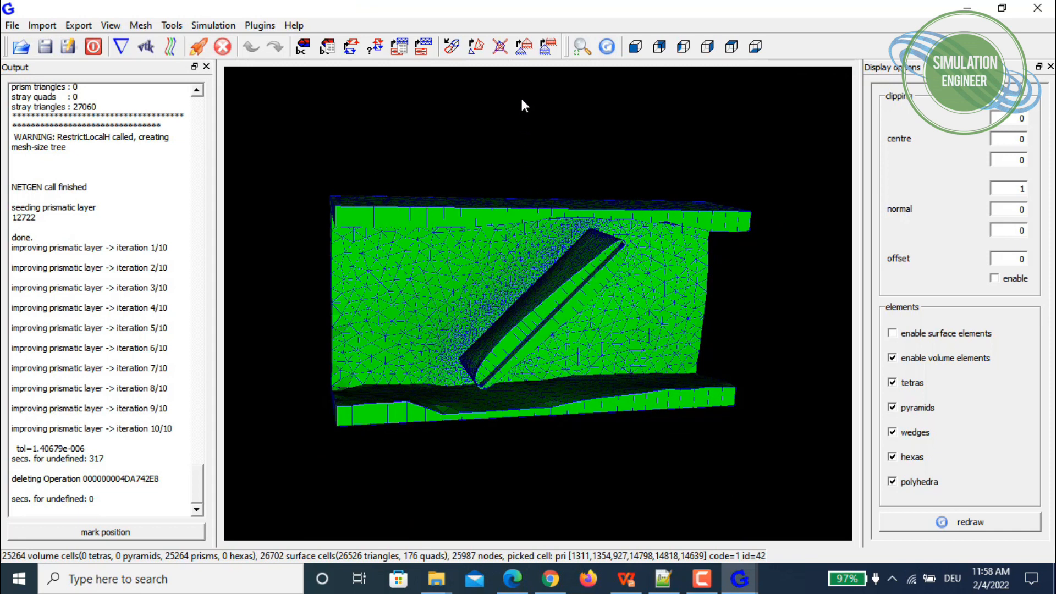
Create the NETGEN volume mesh for the volume named volume with 3 iterations
left_click(479, 48)
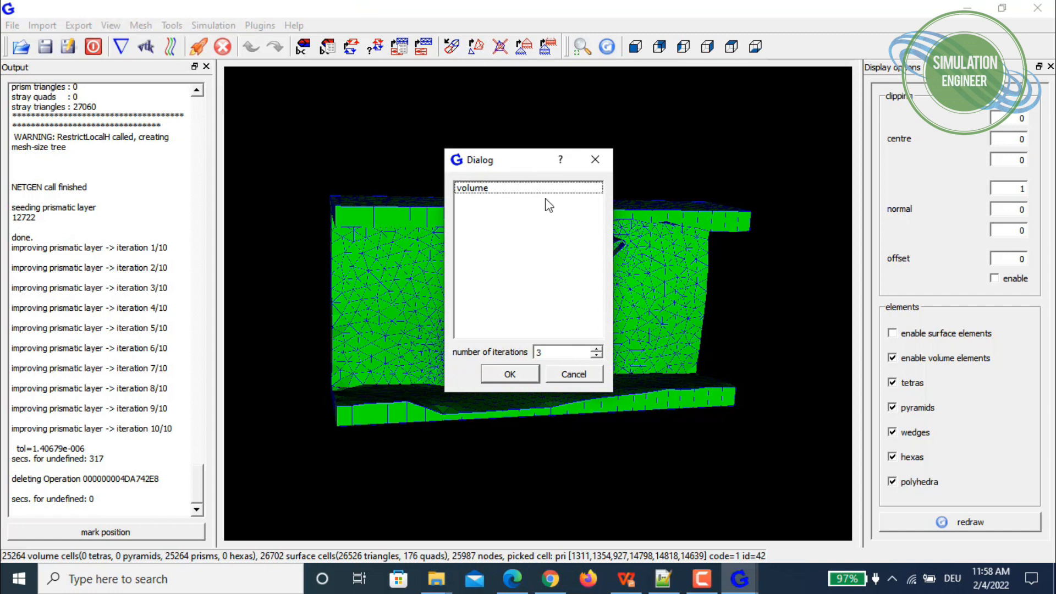
left_click(524, 188)
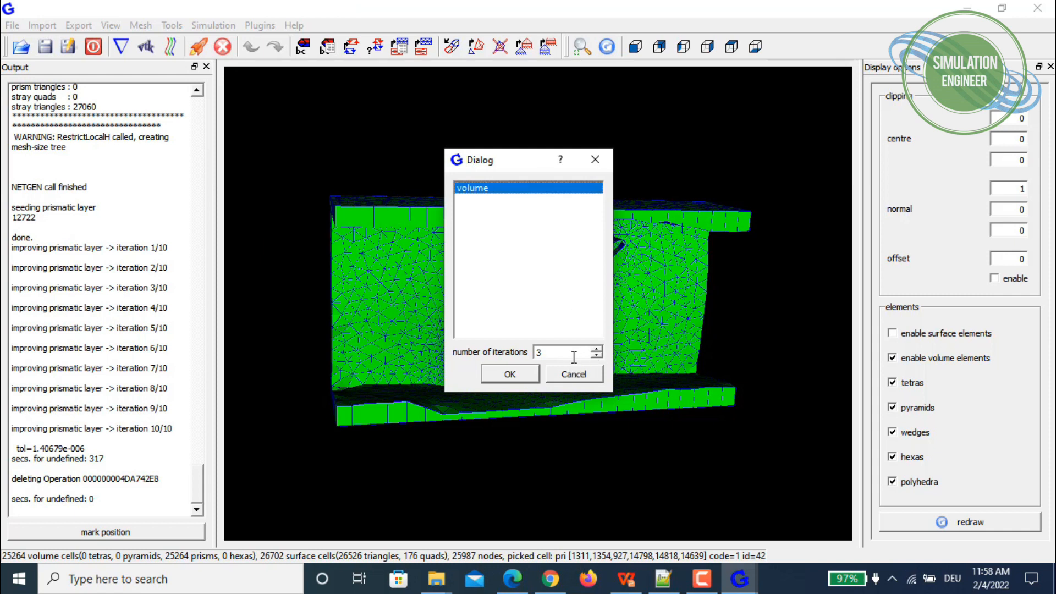
left_click(497, 378)
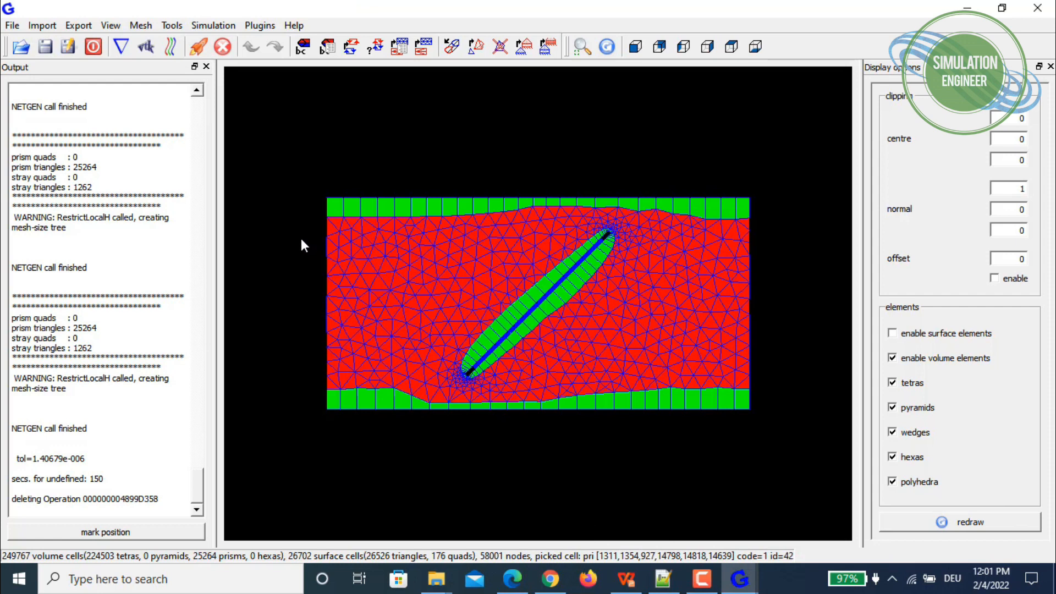
Divide the prismatic boundary layer of the volume into 11 layers with relative first cell height 0.0100 and stretching factor 1.50
left_click_drag(301, 239, 332, 254)
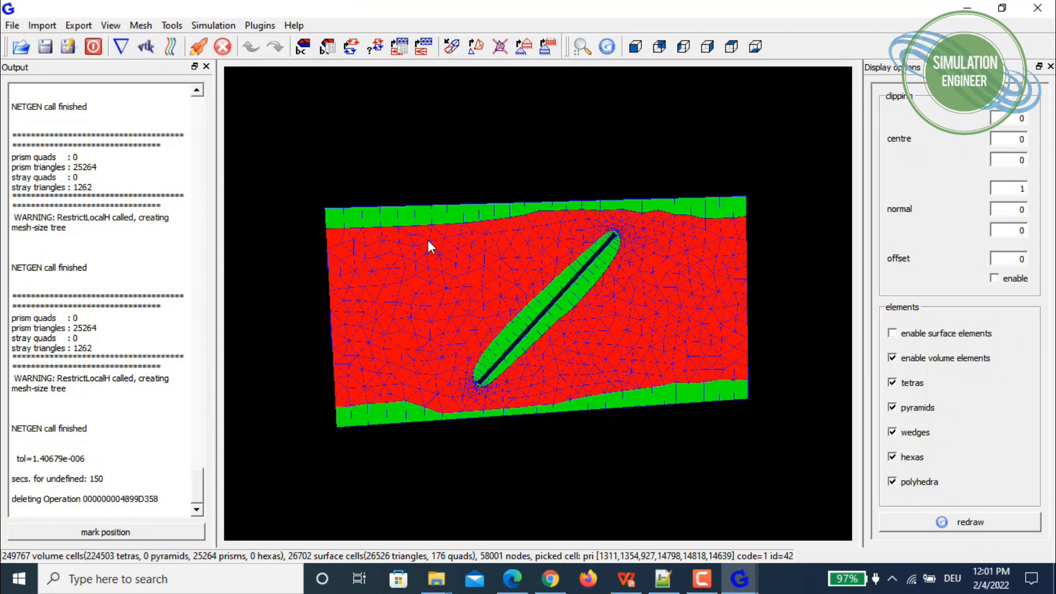
left_click_drag(460, 224, 510, 237)
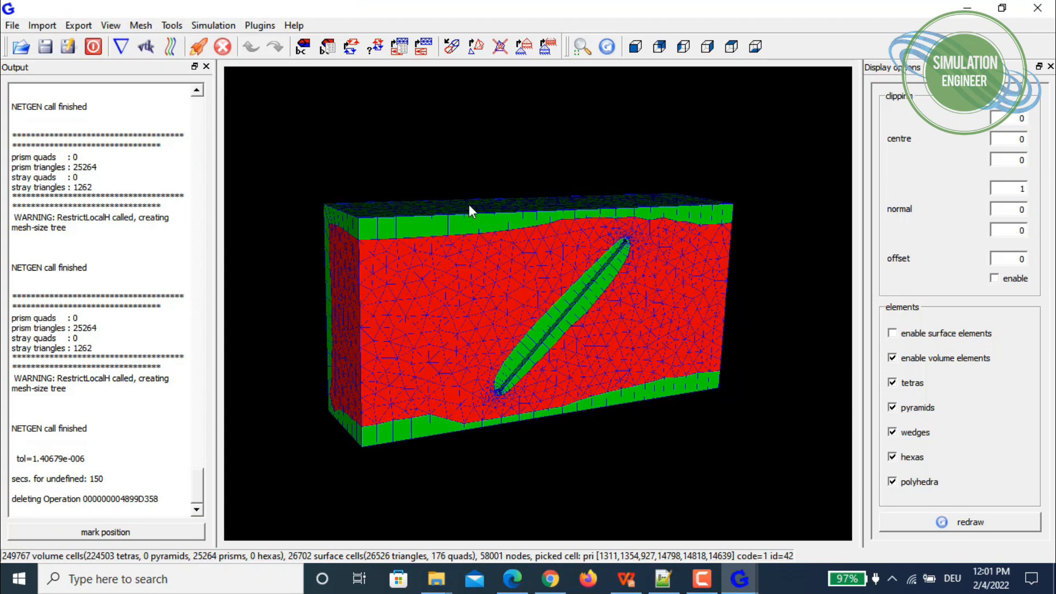
left_click_drag(516, 317, 476, 311)
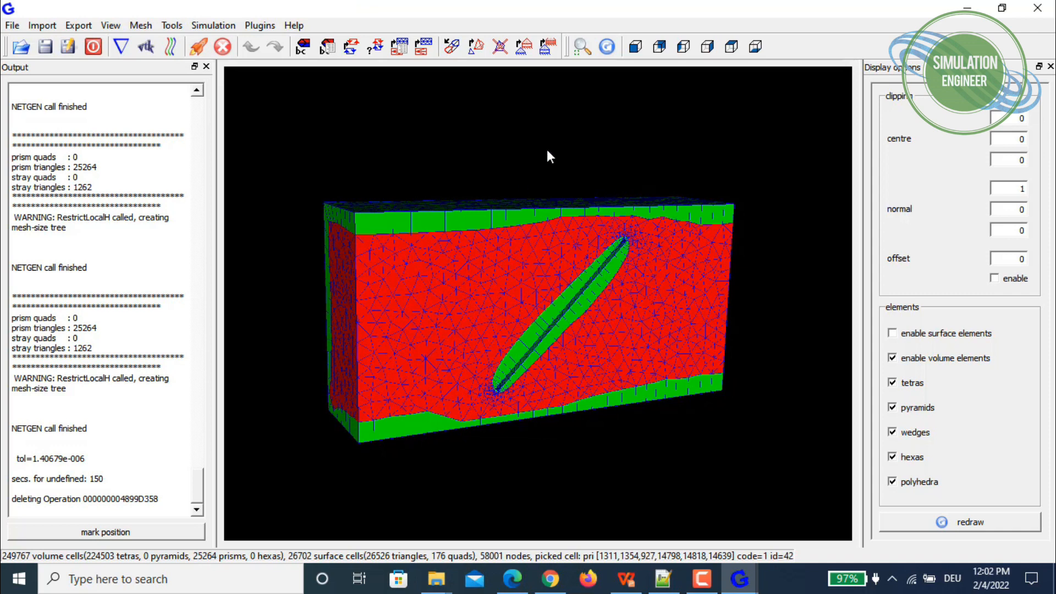
scroll(513, 188, "up", 2)
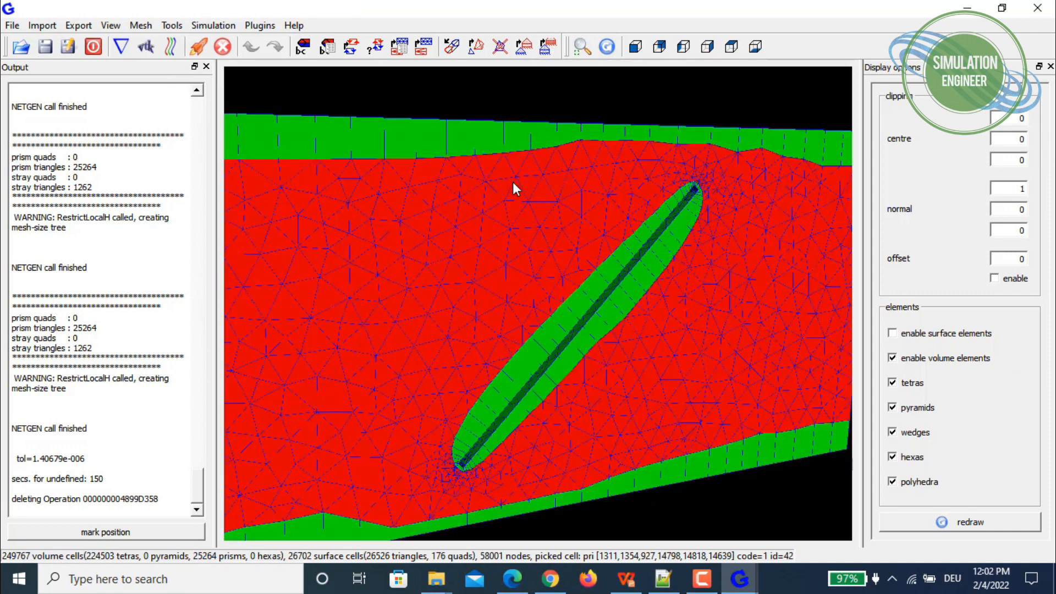
scroll(662, 297, "up", 2)
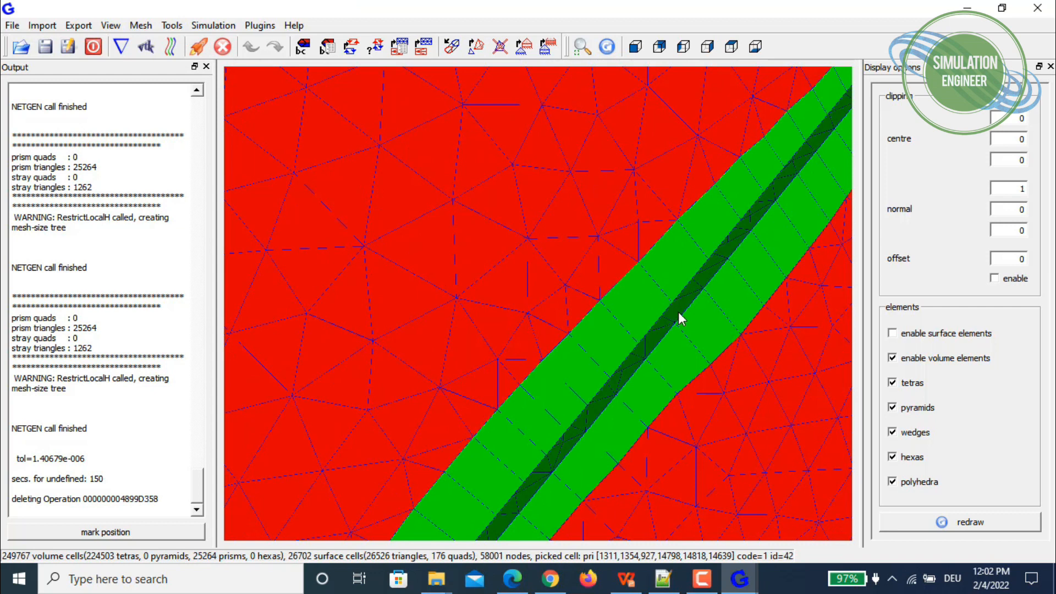
left_click(547, 51)
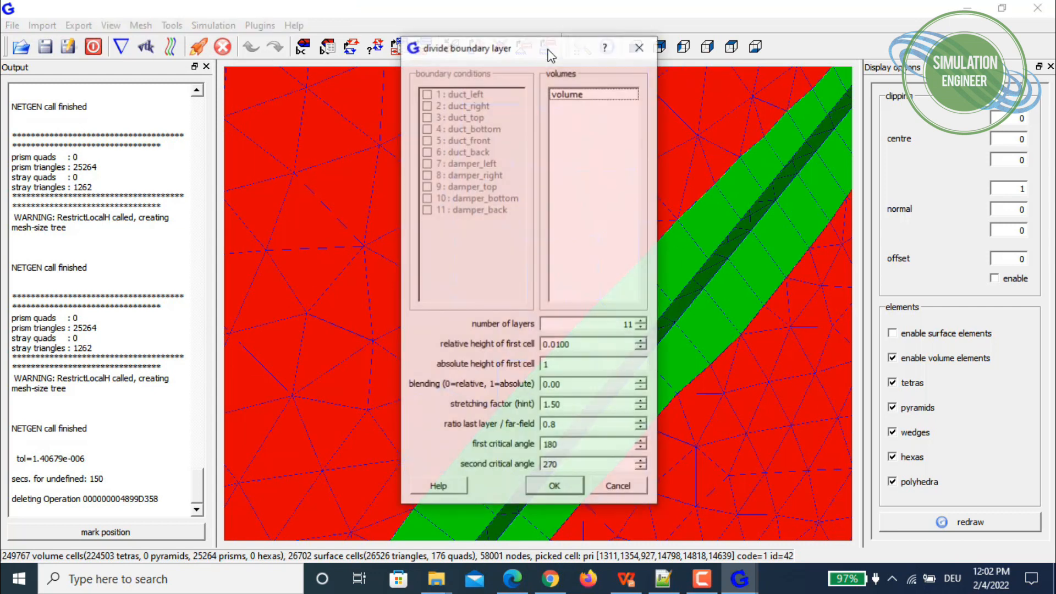
left_click(585, 95)
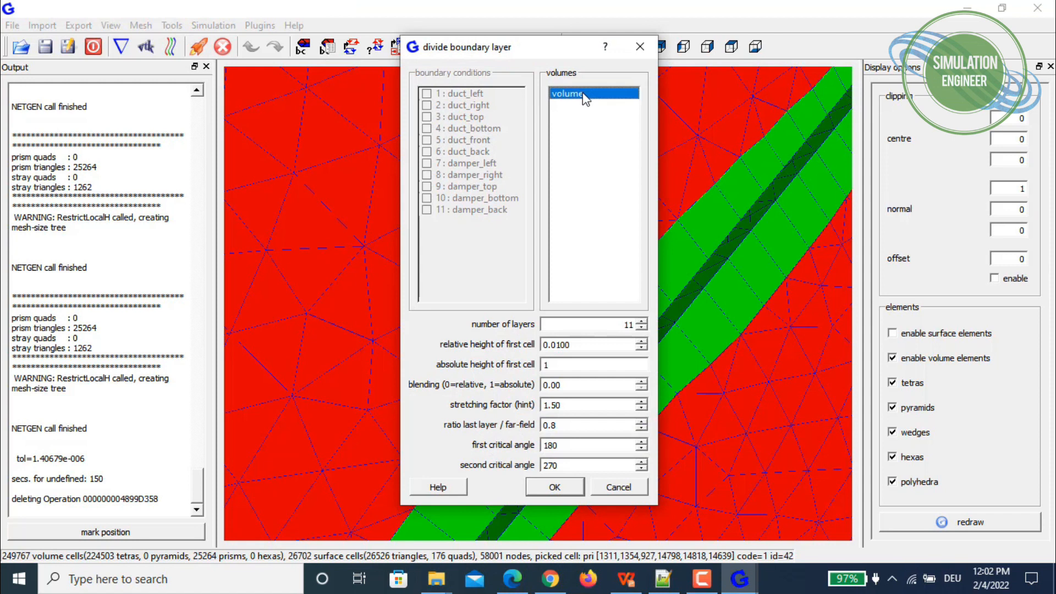
double_click(629, 325)
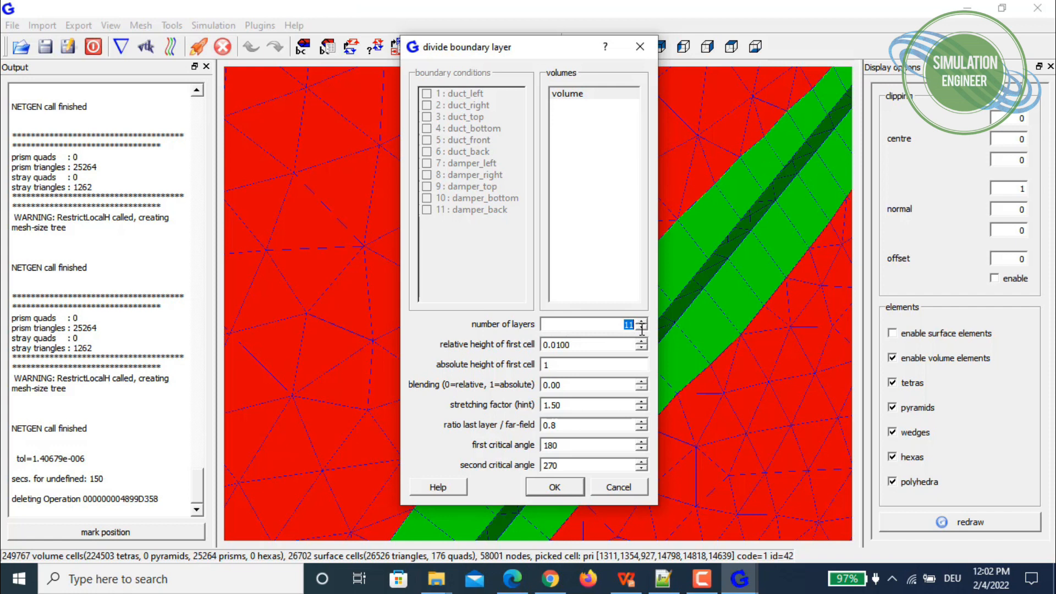
double_click(580, 346)
double_click(588, 385)
double_click(550, 364)
left_click(563, 496)
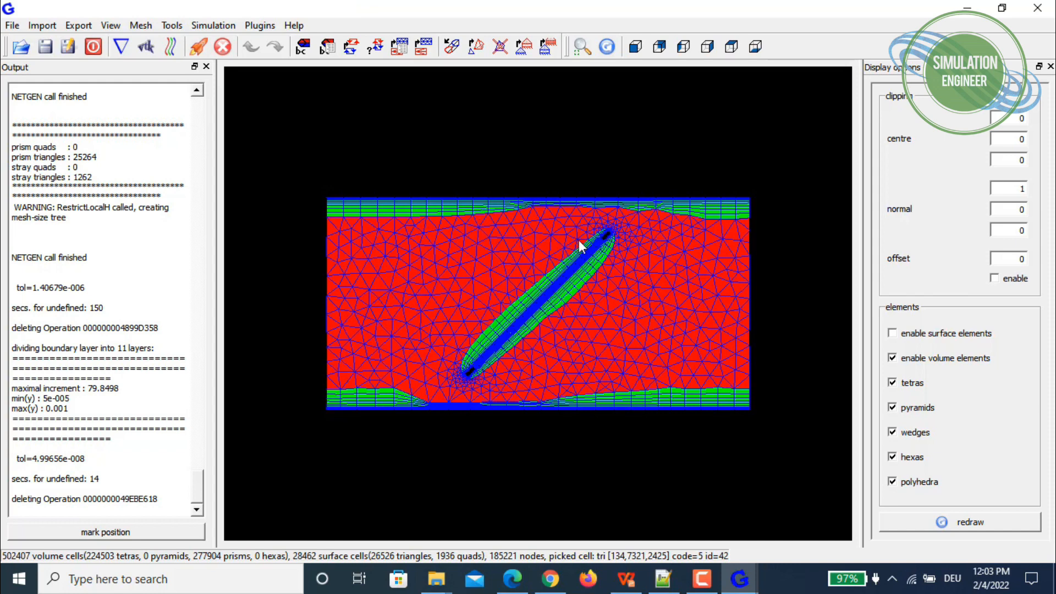
Examine the divided boundary layers along both sides of the damper, close up and in the whole duct
scroll(578, 239, "up", 6)
scroll(566, 239, "up", 3)
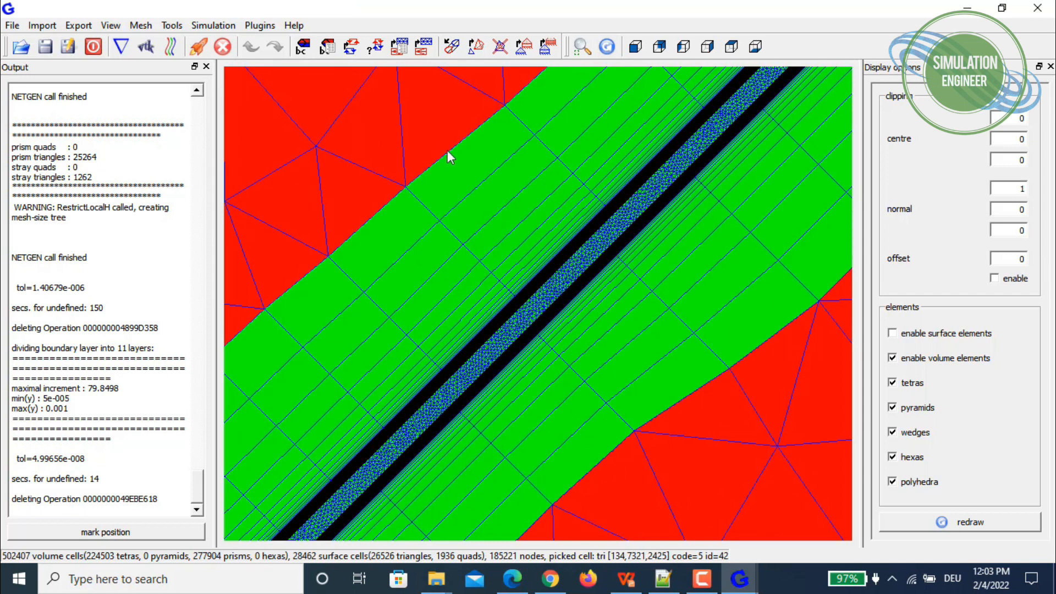
scroll(477, 203, "up", 2)
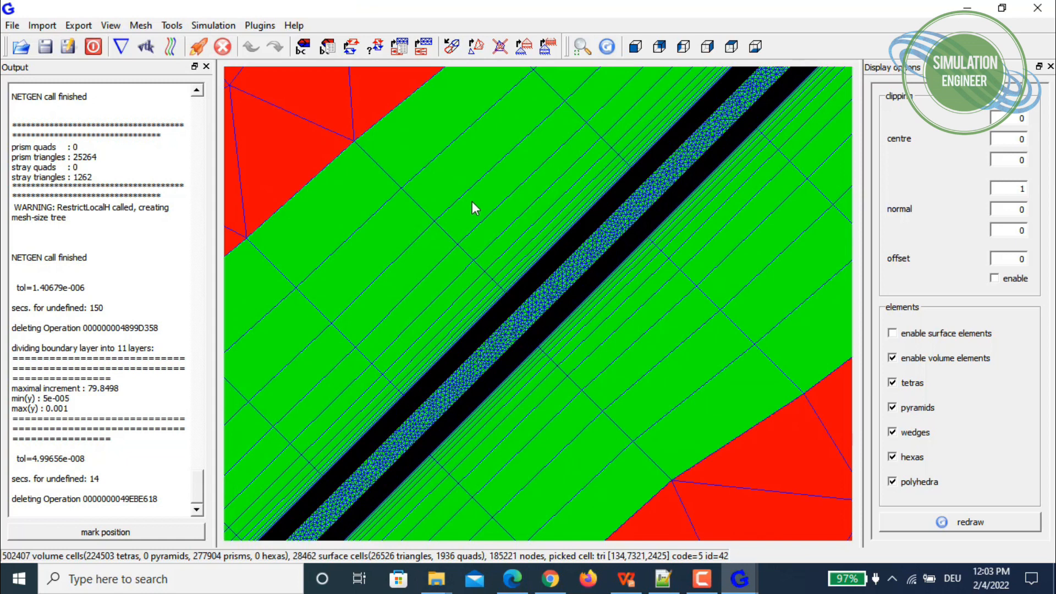
scroll(374, 165, "down", 2)
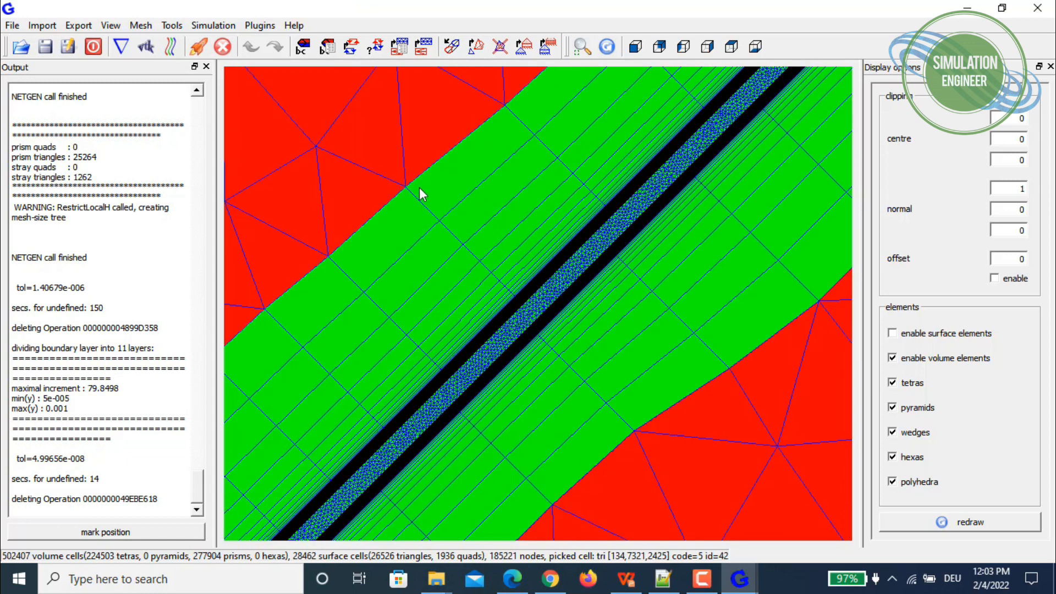
scroll(495, 255, "up", 2)
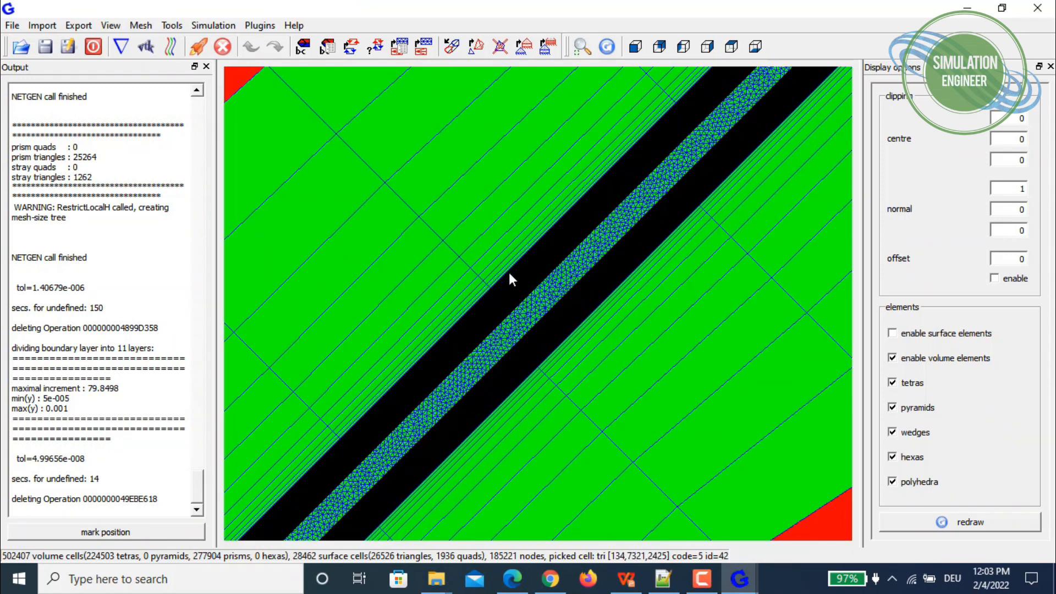
scroll(507, 269, "up", 2)
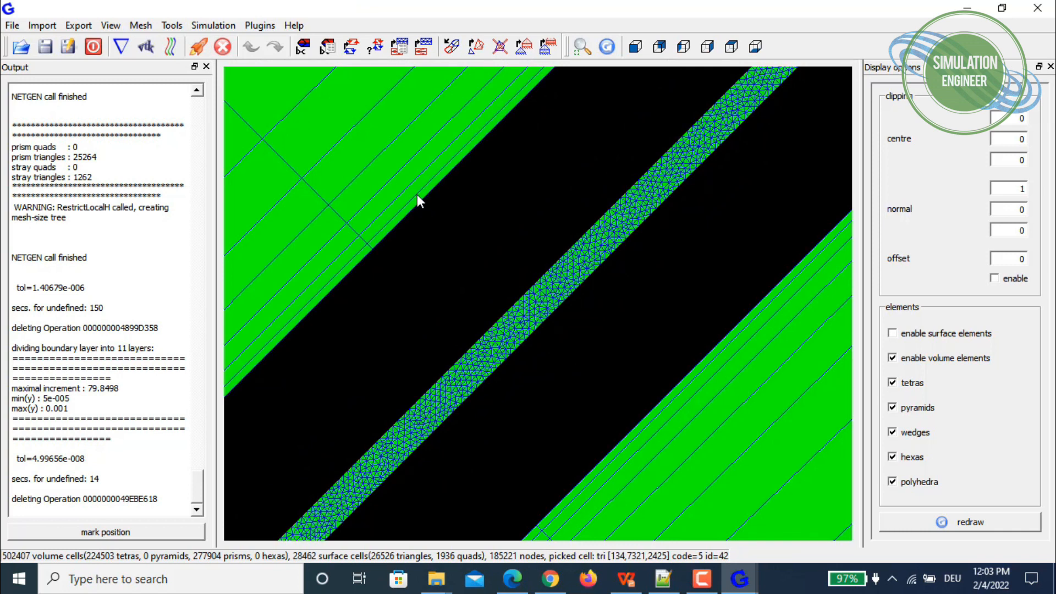
scroll(417, 194, "down", 4)
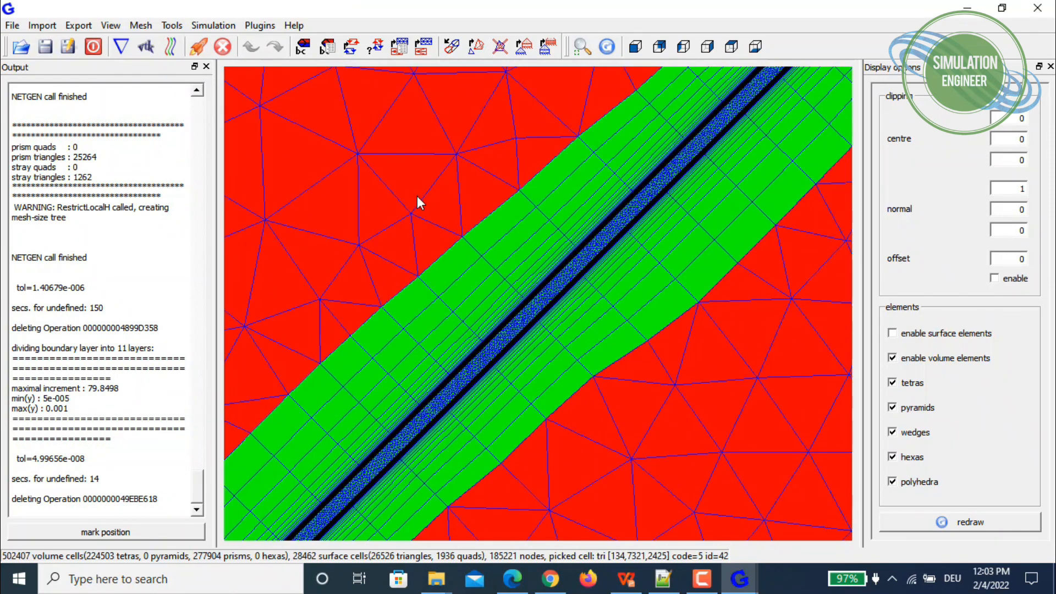
scroll(418, 197, "down", 5)
scroll(476, 208, "down", 6)
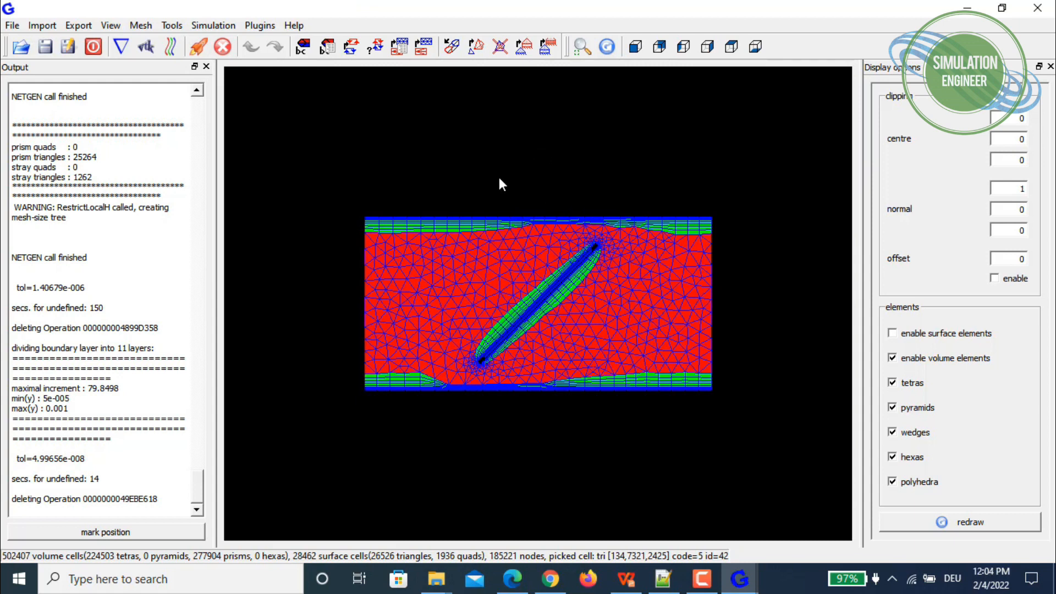
Start an extrusion of the duct_left boundary along its surface normal with simple layer spacing and 20 layers
left_click_drag(499, 181, 567, 248)
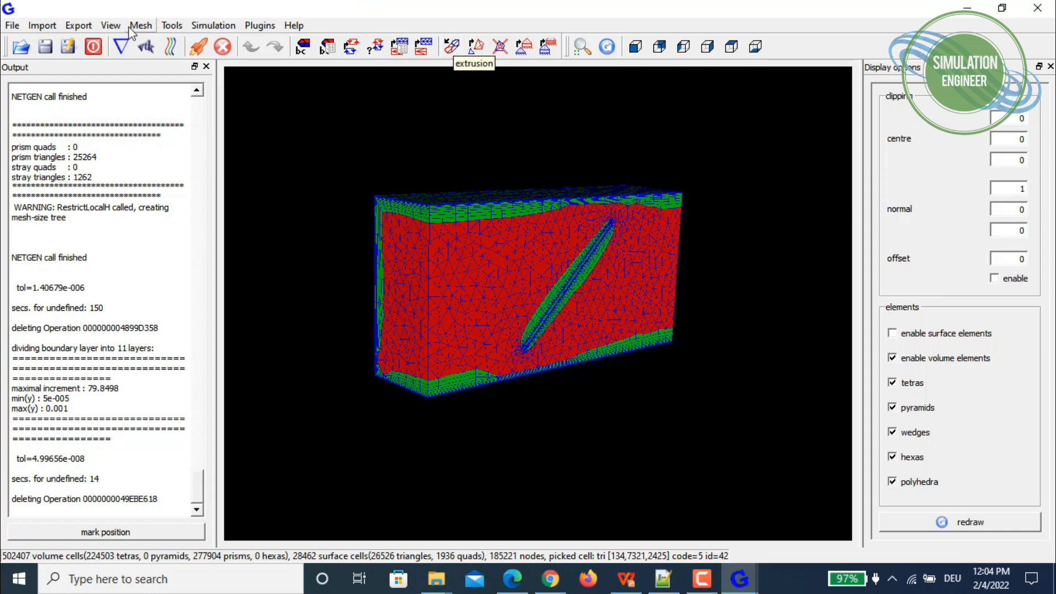
left_click(146, 26)
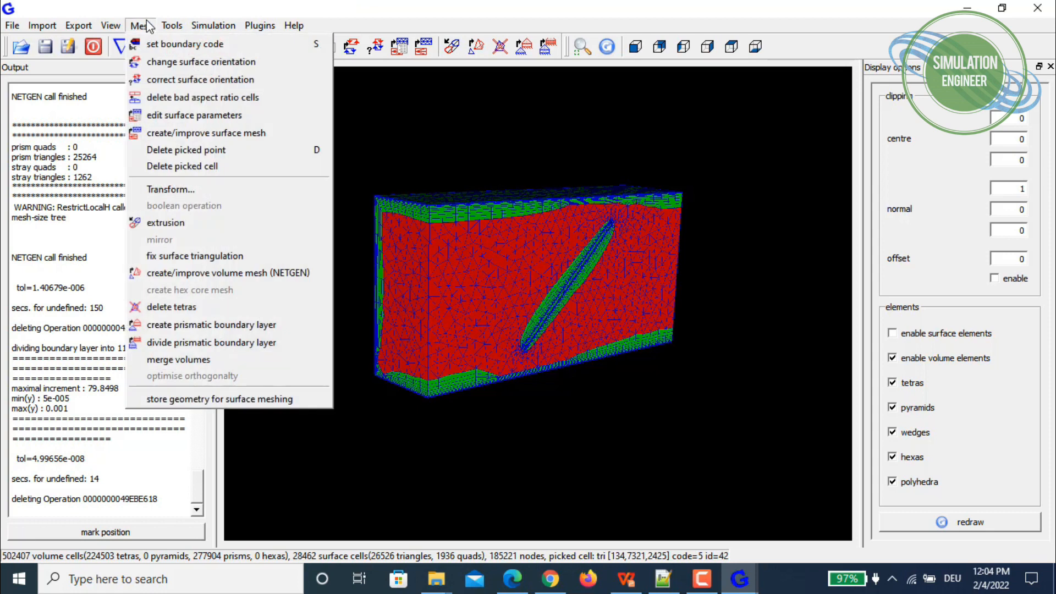
left_click(273, 225)
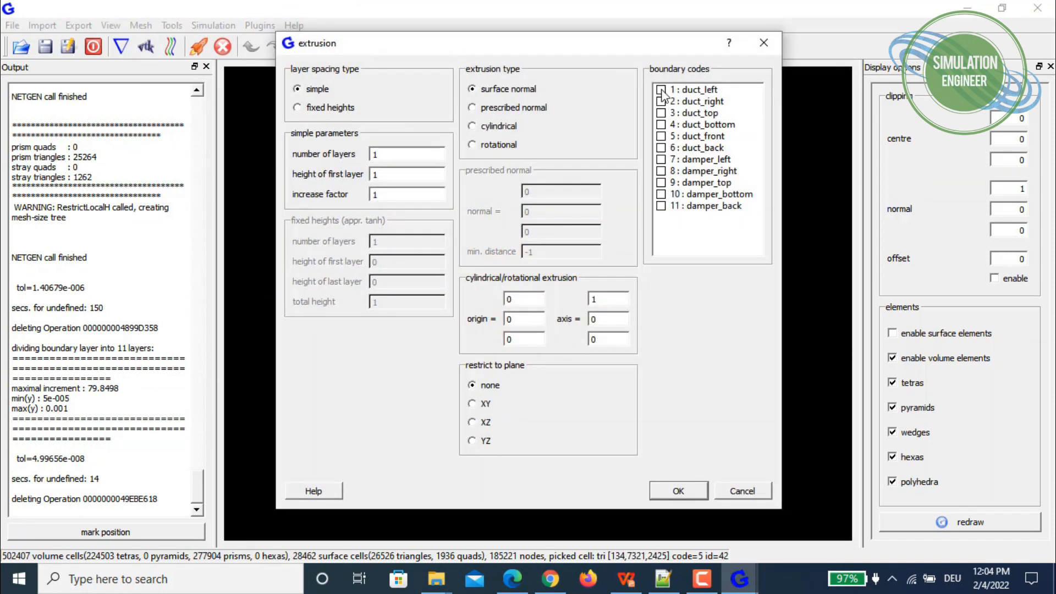
left_click(661, 90)
left_click(409, 149)
left_click_drag(410, 149, 342, 156)
type("20")
Set the extrusion's first layer height to 0.12 and increase factor to 1.1, and carry it out
left_click_drag(426, 177, 337, 177)
type("0.12")
left_click(401, 200)
type(".1")
double_click(416, 155)
left_click(605, 301)
left_click_drag(398, 194, 357, 192)
left_click(681, 496)
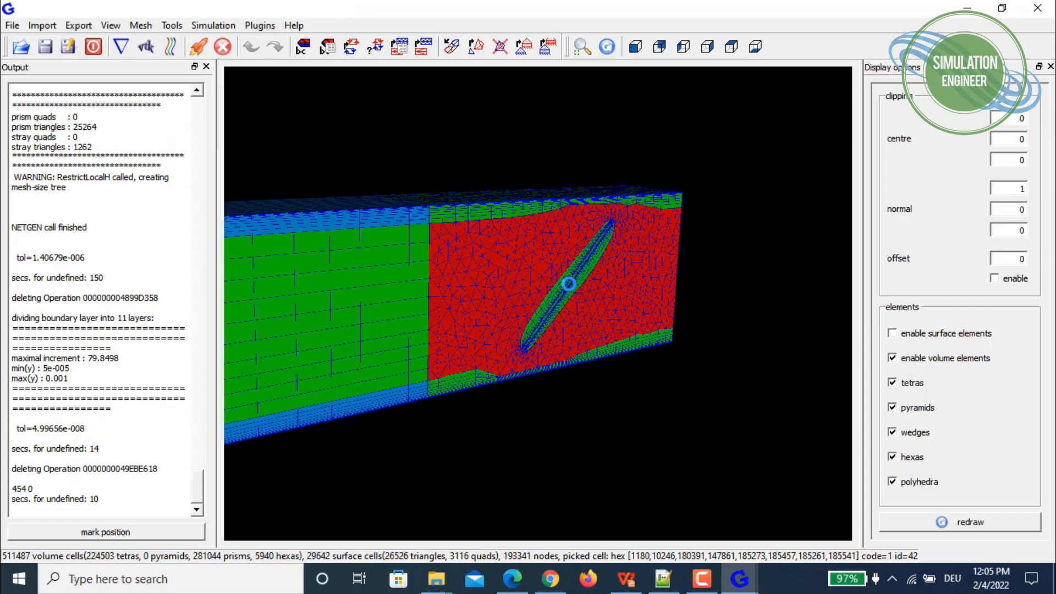
Examine the extruded duct section as a whole and its transition to the damper mesh, viewed face-on
left_click(582, 48)
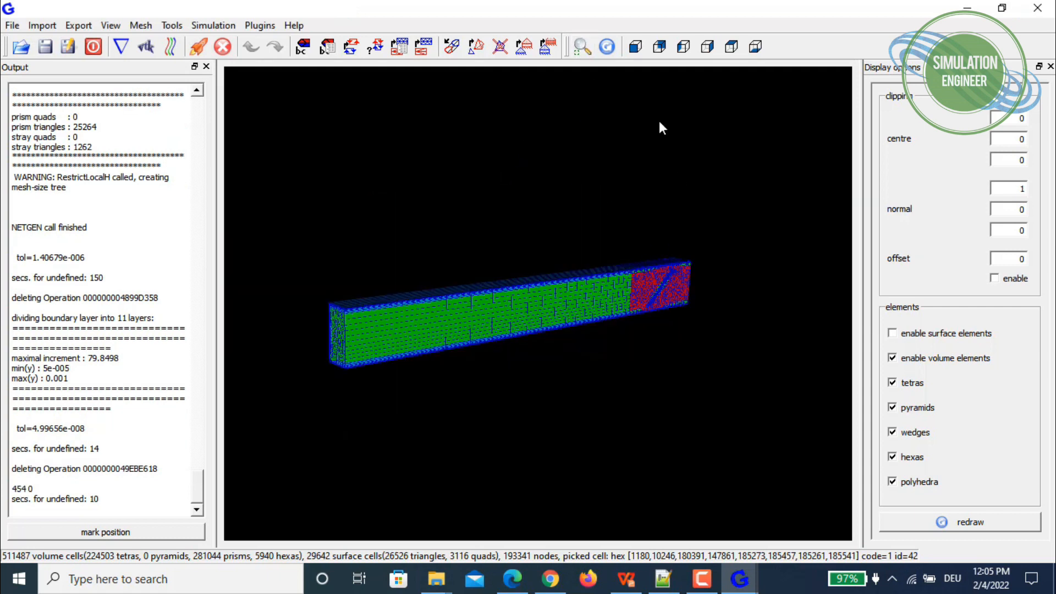
left_click(635, 48)
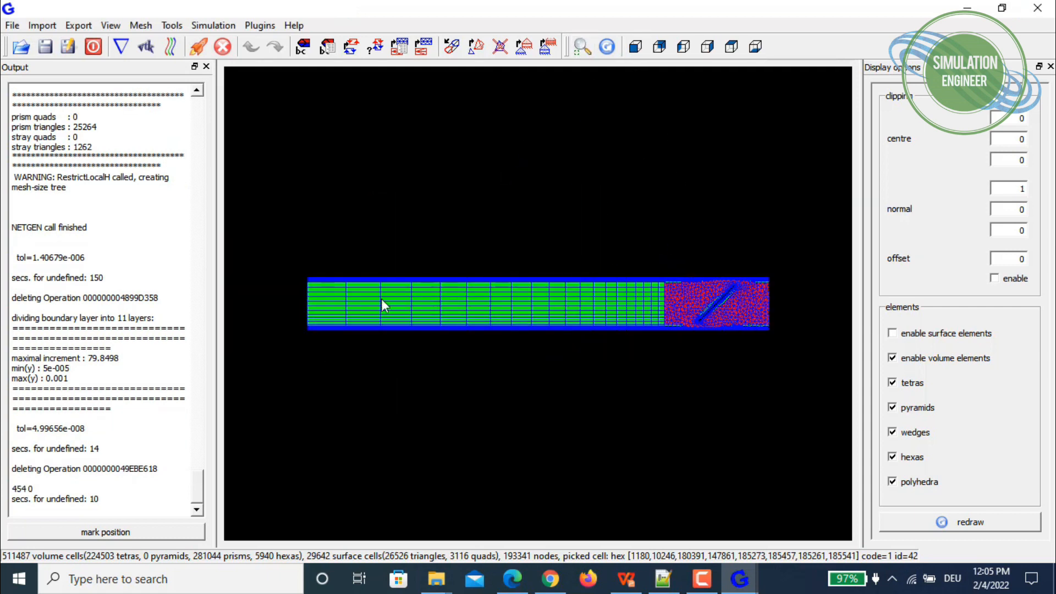
scroll(730, 294, "up", 4)
middle_click_drag(745, 289, 472, 292)
scroll(477, 292, "up", 3)
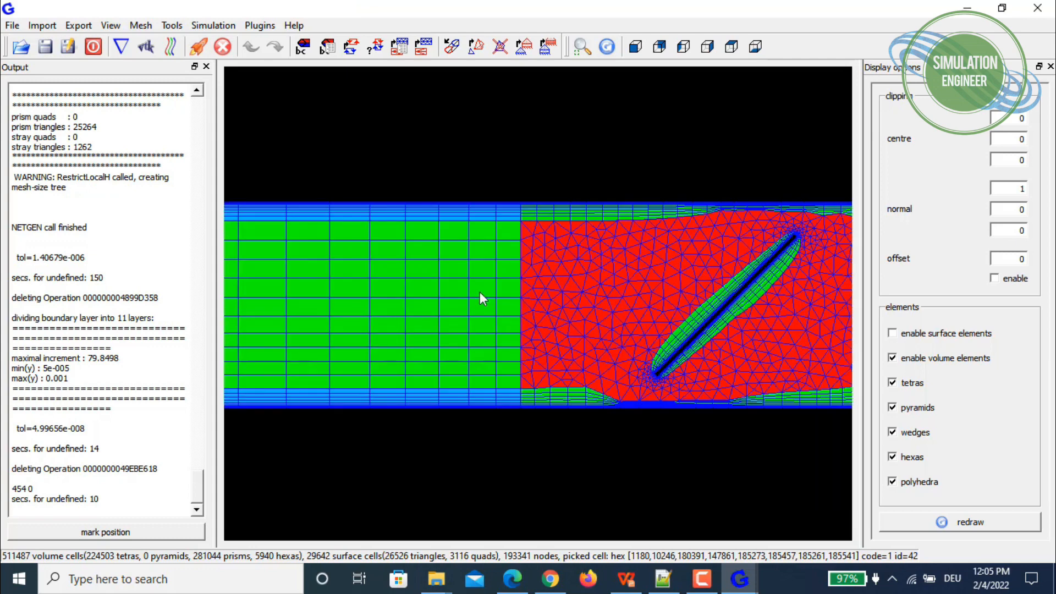
Examine how the layers of the extruded section meet the damper section's boundary layers at the lower and upper duct walls
middle_click_drag(593, 298, 575, 342)
scroll(523, 259, "up", 2)
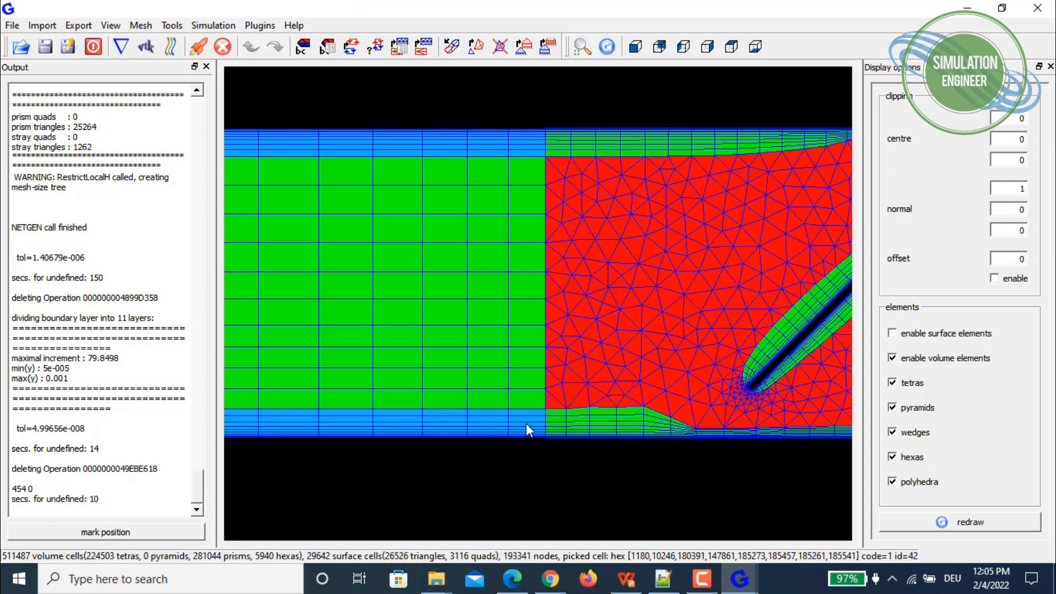
scroll(525, 429, "up", 2)
middle_click_drag(604, 428, 582, 184)
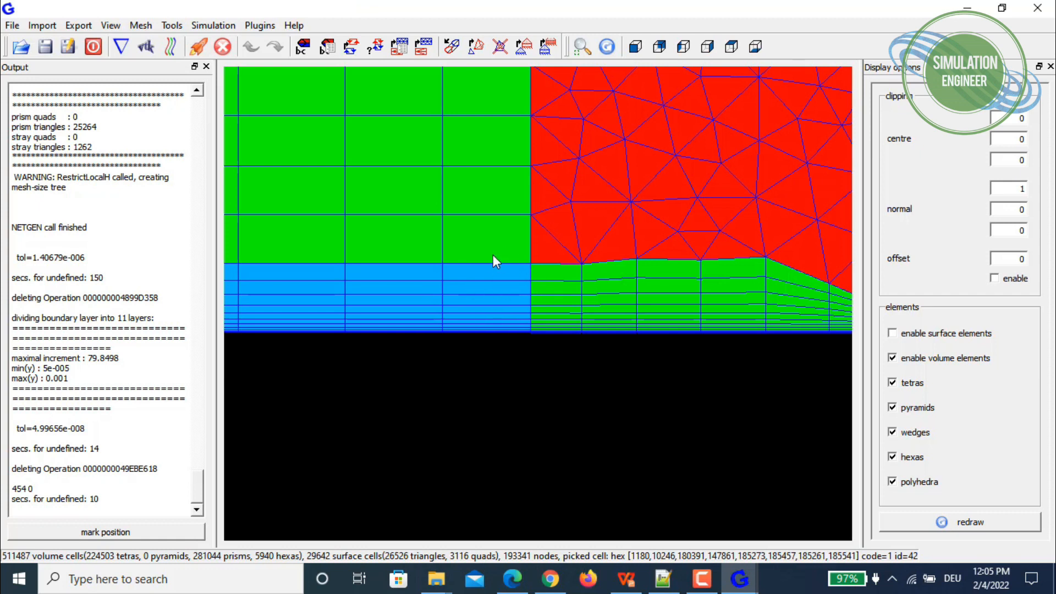
left_click_drag(501, 216, 497, 384)
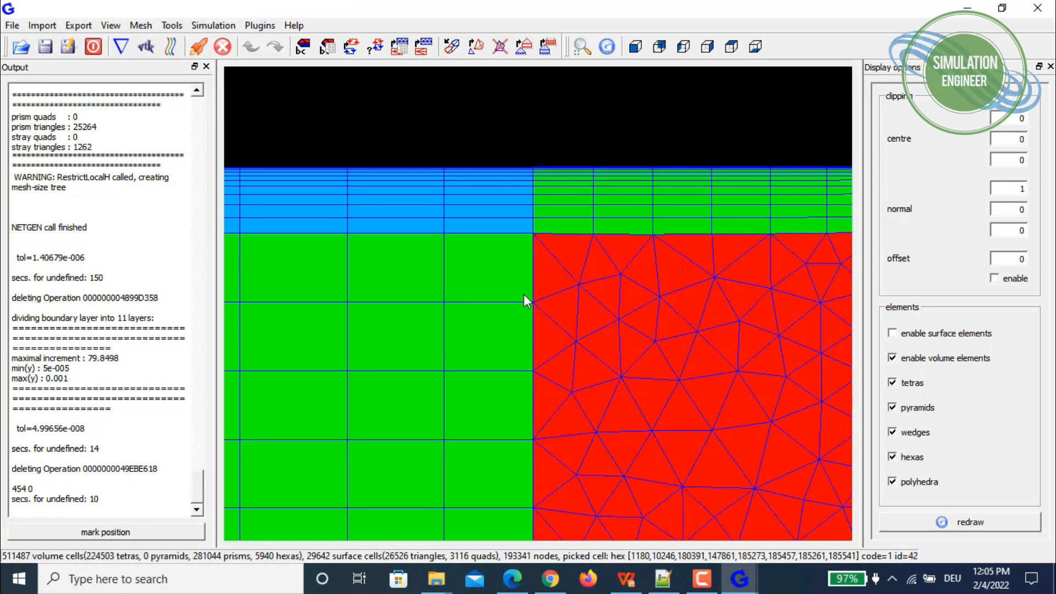
scroll(533, 293, "up", 2)
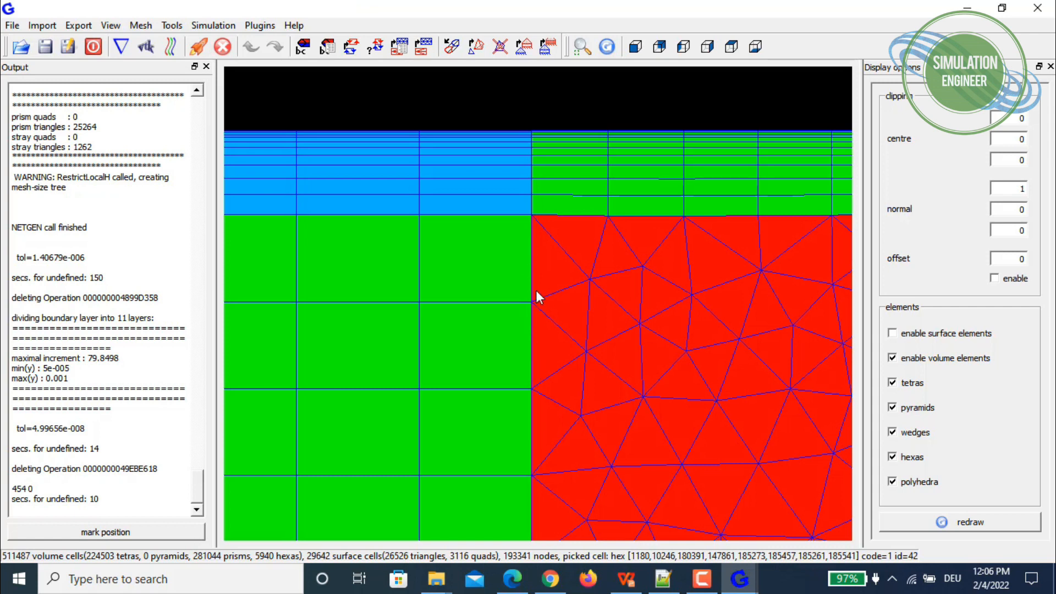
scroll(536, 312, "down", 6)
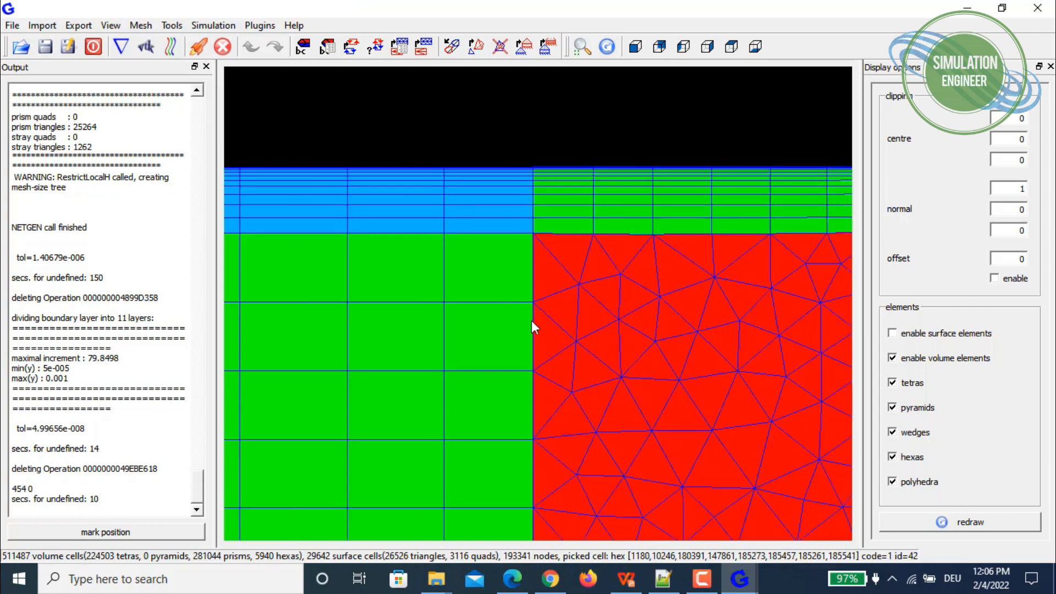
middle_click_drag(484, 297, 448, 283)
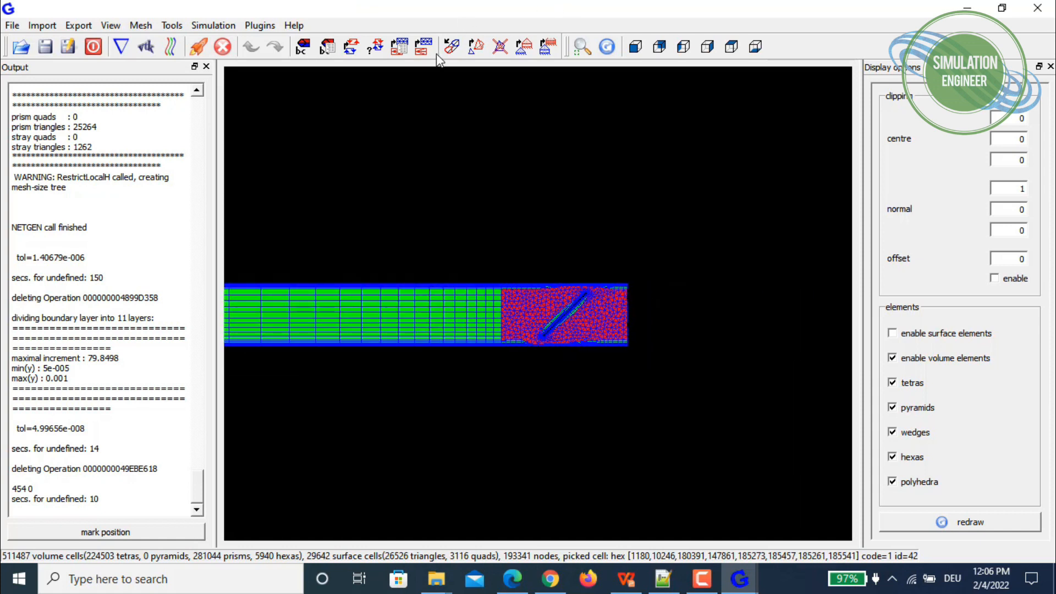
Extrude the duct_right boundary along its surface normal with simple spacing, 50 layers, first layer height 0.12 and increase factor 1
left_click(450, 48)
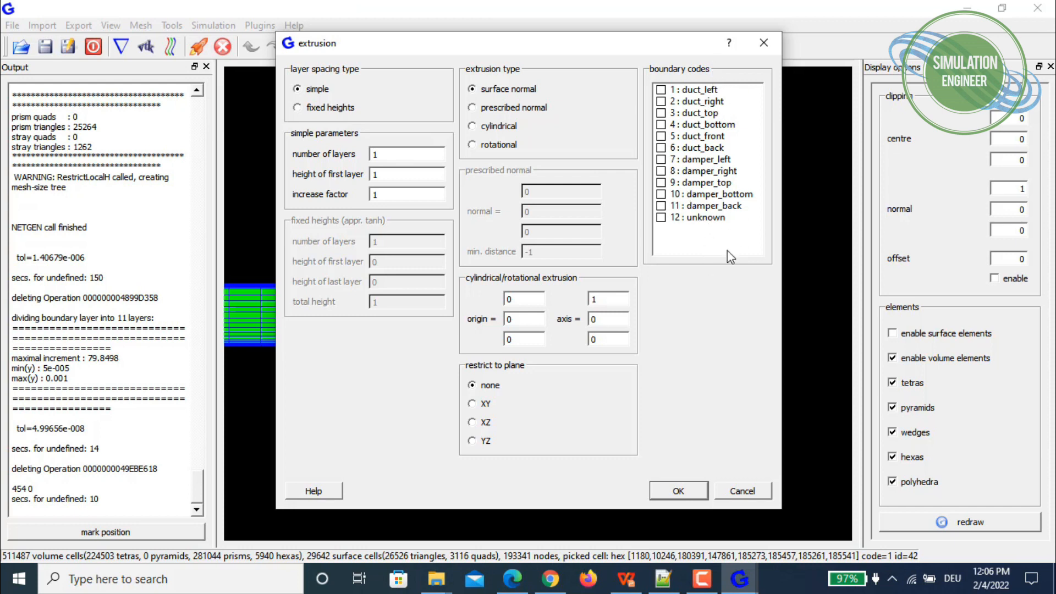
left_click(661, 103)
double_click(374, 154)
type("50")
double_click(387, 175)
type("0.12")
left_click(681, 493)
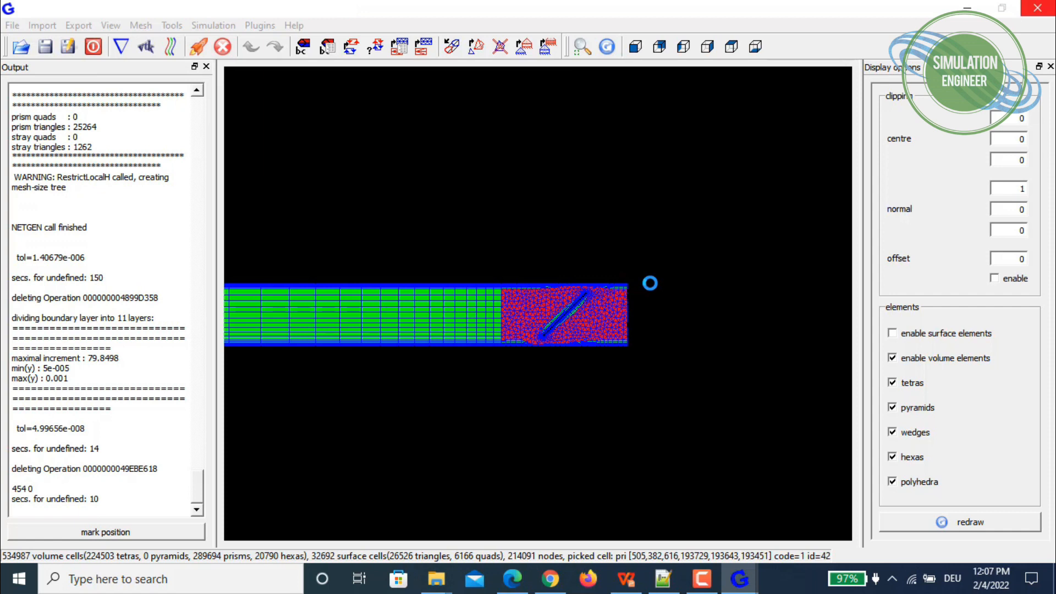
Examine the whole duct with both extruded sections and the mesh transition between the damper section and the new extrusion
scroll(657, 305, "down", 2)
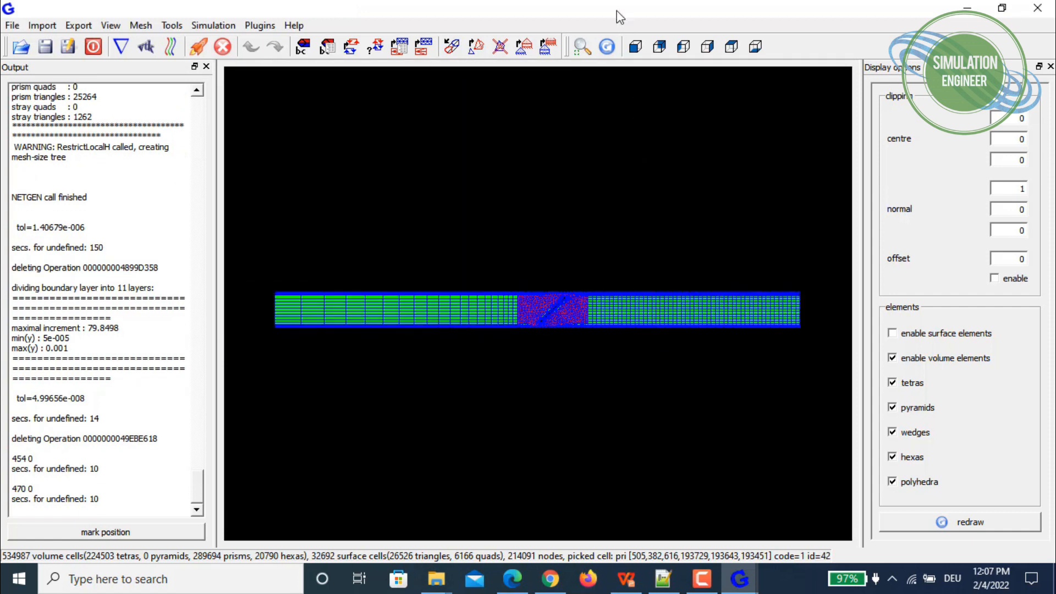
left_click(580, 48)
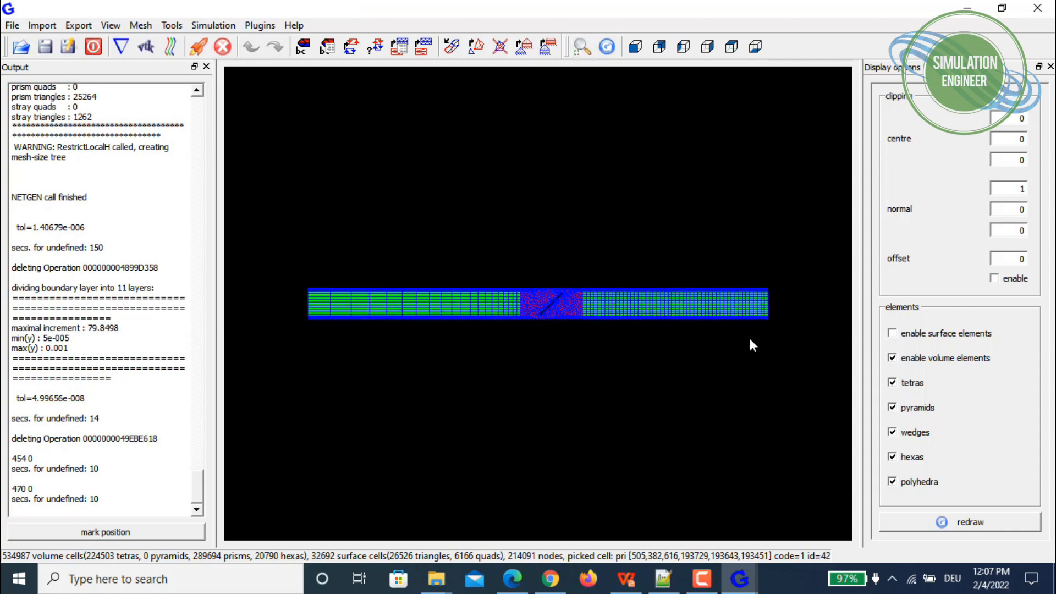
scroll(490, 328, "up", 2)
scroll(550, 332, "down", 1)
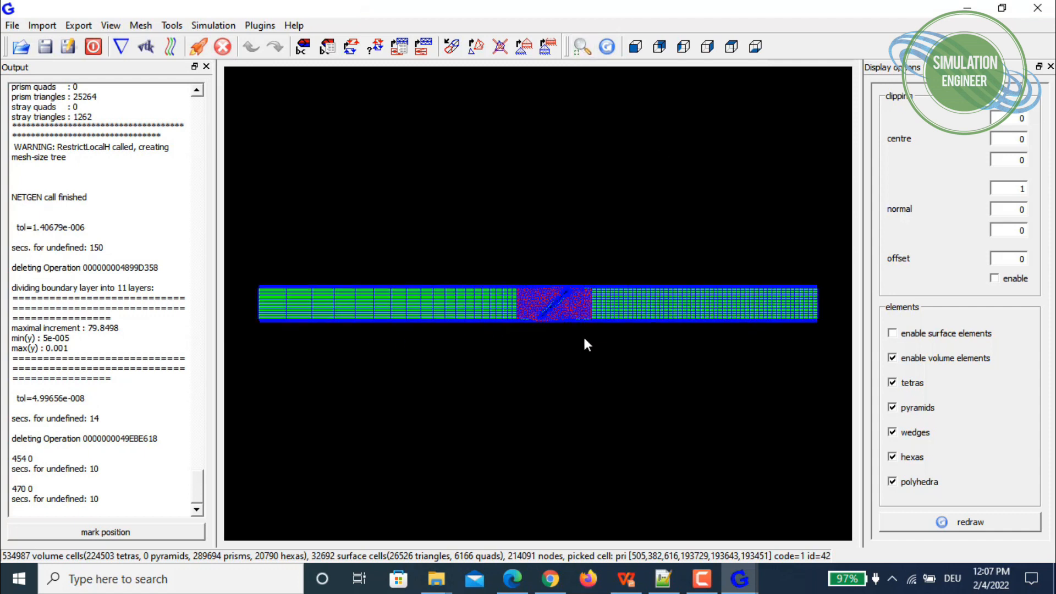
scroll(666, 297, "up", 5)
middle_click_drag(727, 295, 503, 259)
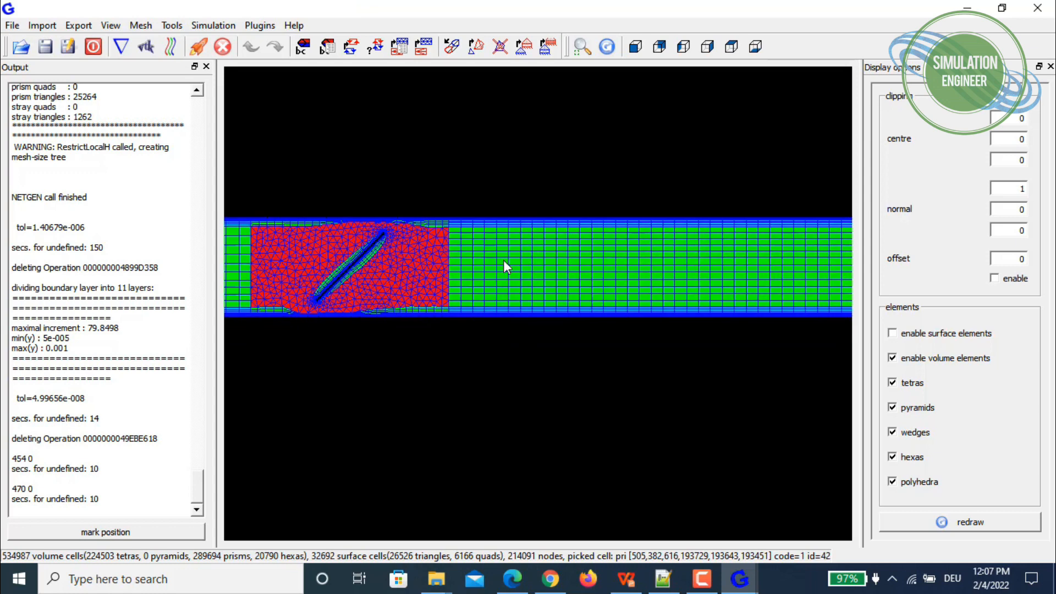
scroll(501, 260, "up", 3)
middle_click_drag(365, 260, 528, 257)
scroll(499, 273, "up", 4)
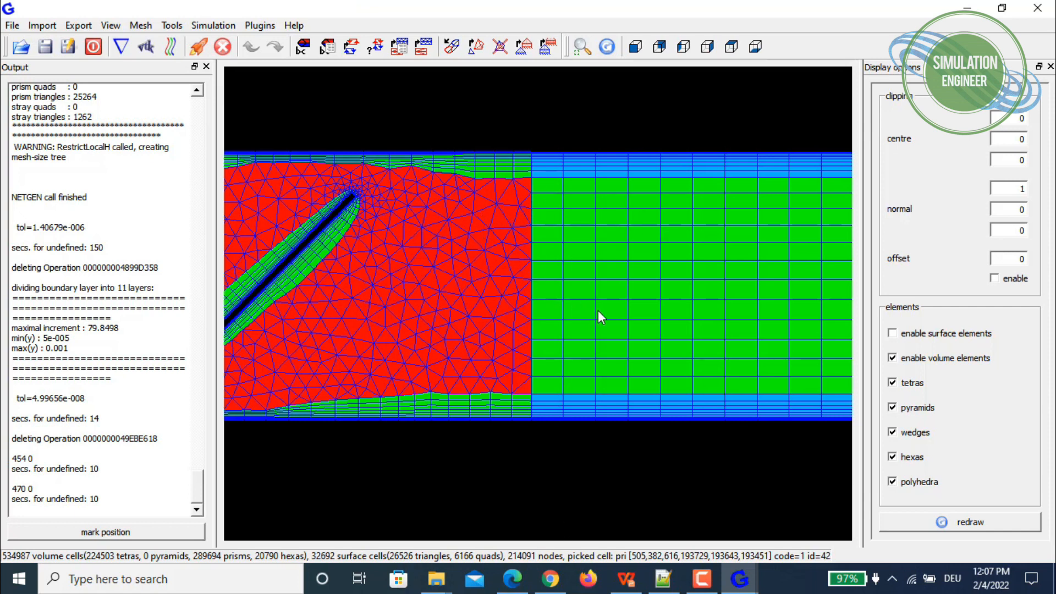
scroll(599, 310, "down", 1)
scroll(720, 265, "down", 5)
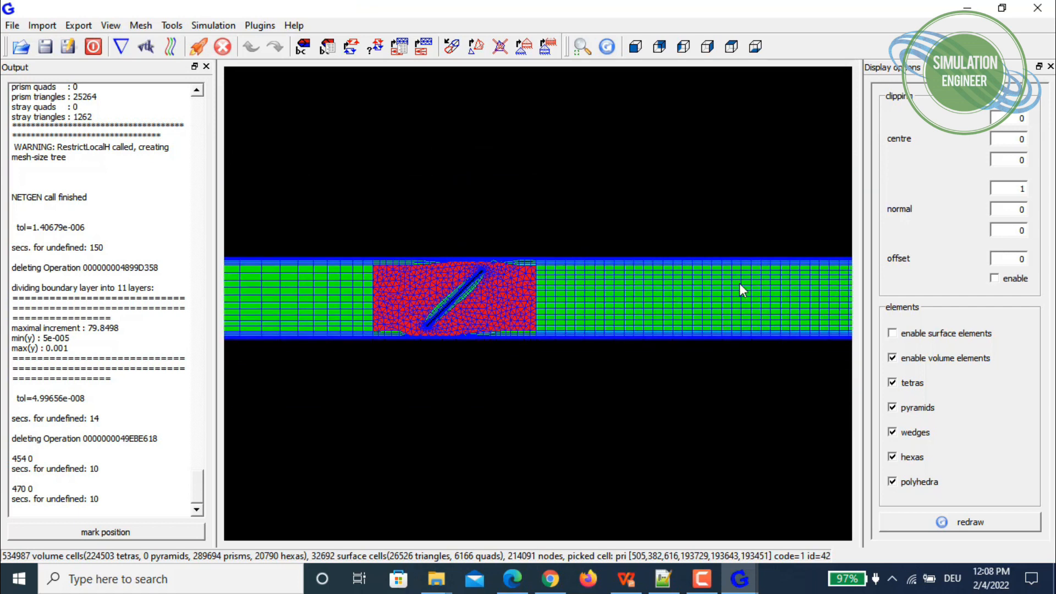
middle_click_drag(739, 283, 463, 268)
scroll(475, 267, "down", 6)
middle_click_drag(374, 274, 505, 313)
scroll(507, 239, "up", 2)
scroll(462, 288, "down", 1)
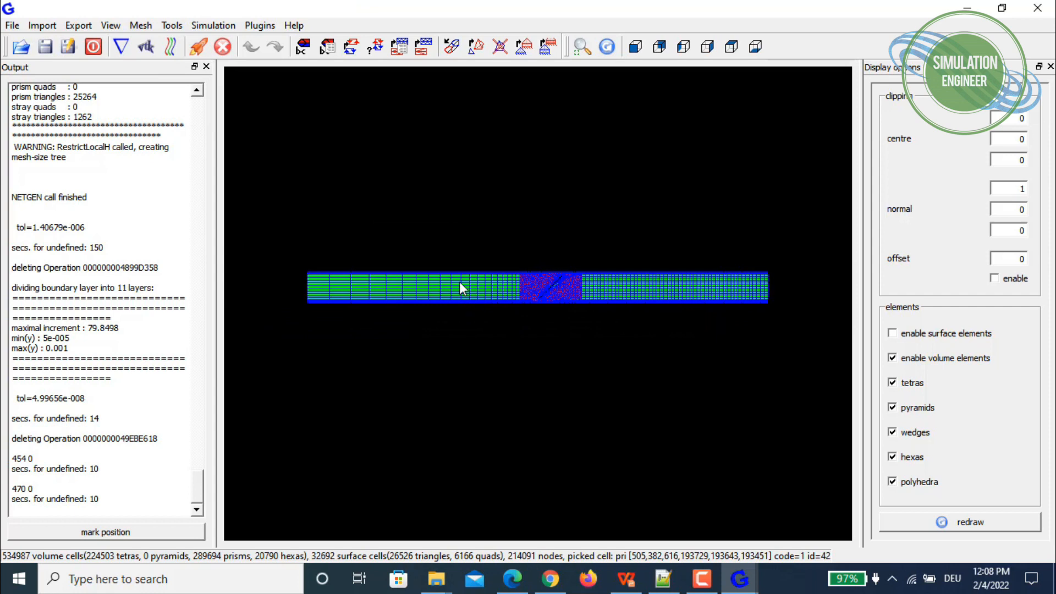
Hide the output and display options to enlarge the mesh view, and view the whole duct at an oblique angle
left_click(207, 67)
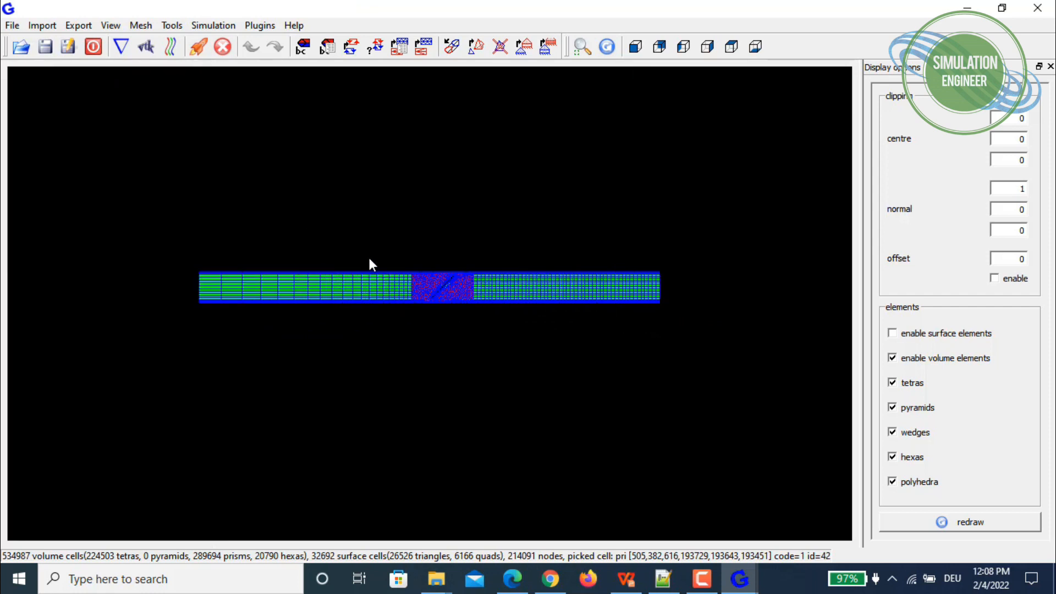
scroll(390, 265, "up", 2)
scroll(415, 272, "down", 1)
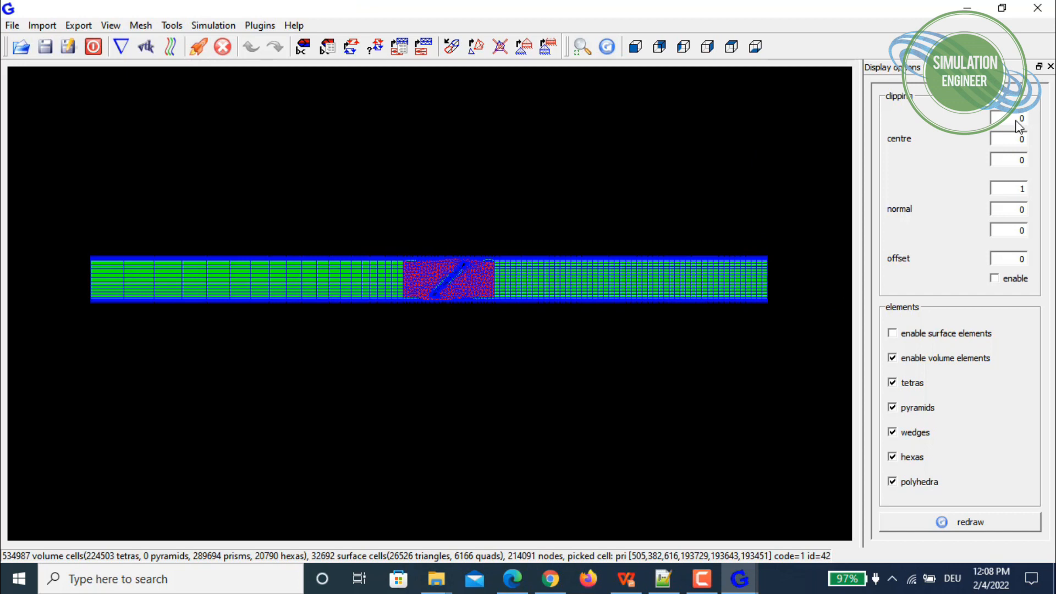
left_click(1050, 66)
scroll(587, 311, "up", 1)
left_click_drag(574, 307, 491, 403)
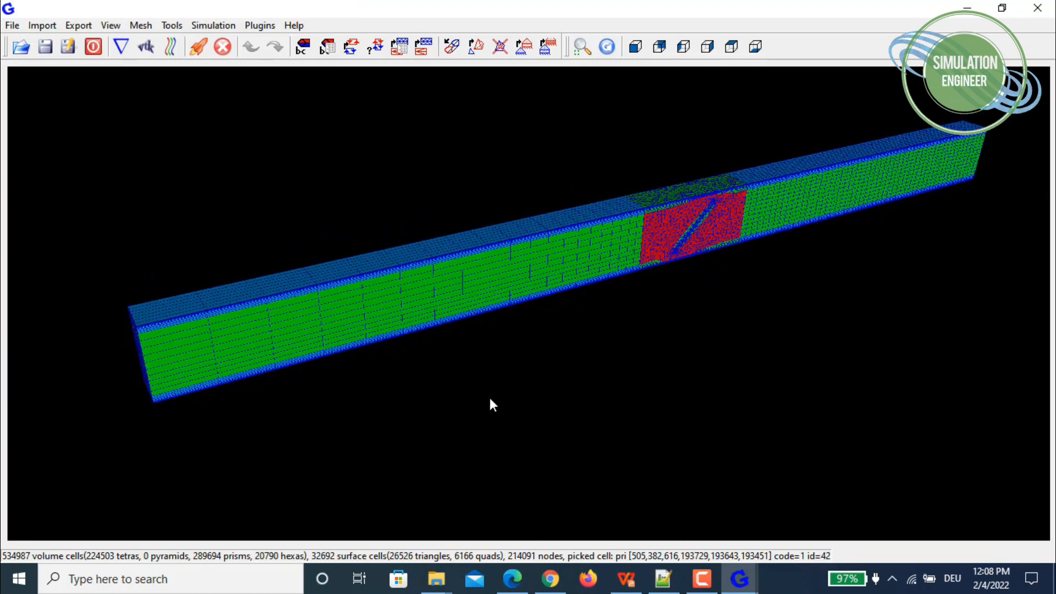
key("ctrl+b")
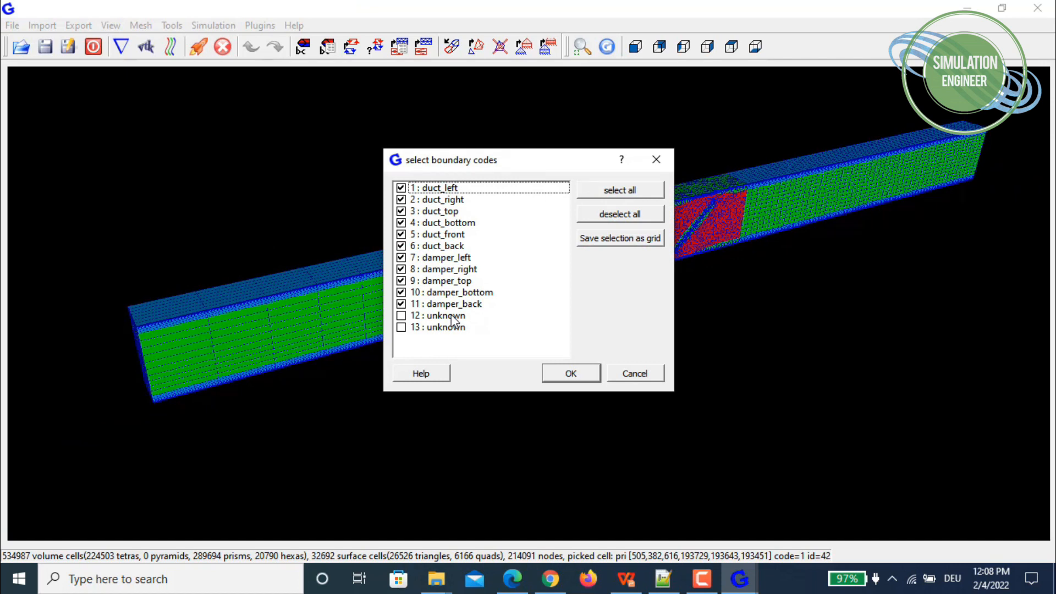
left_click(636, 373)
left_click_drag(457, 309, 448, 306)
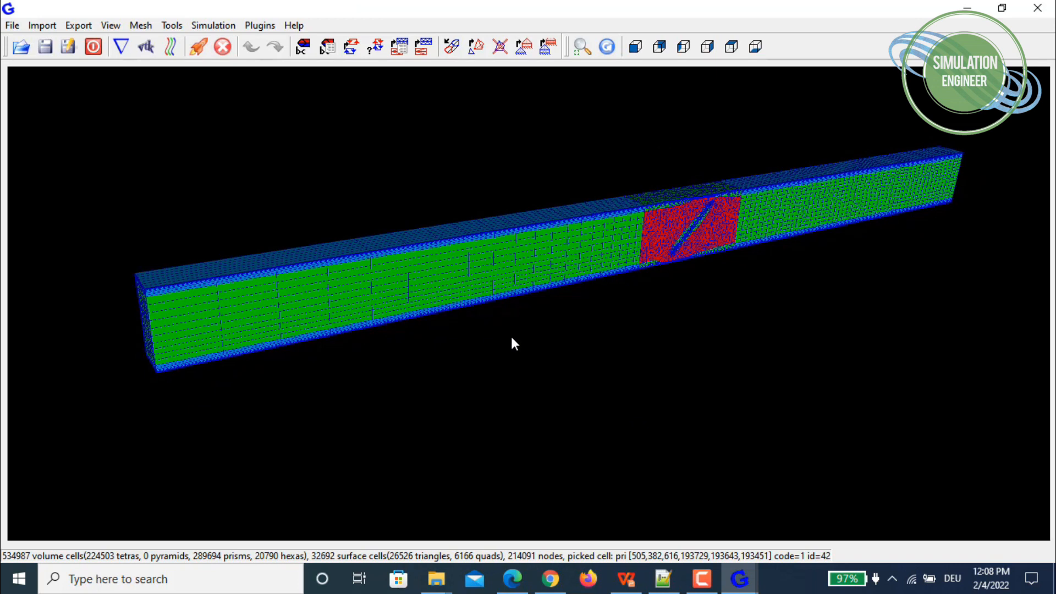
Display the surface elements instead of the volume elements, fit the mesh in view, and hide the display options again
left_click(111, 26)
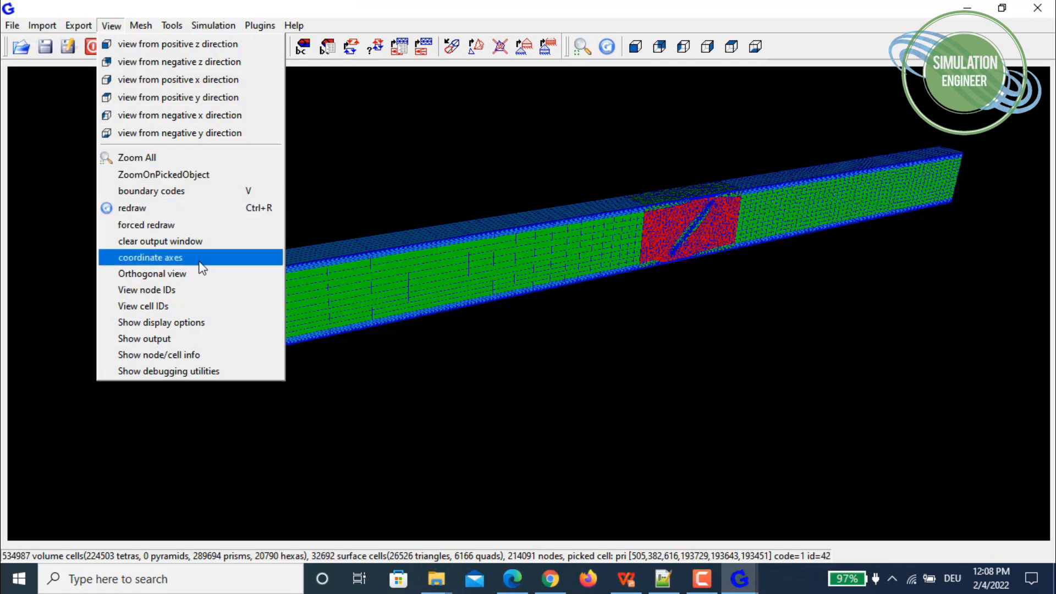
left_click(180, 326)
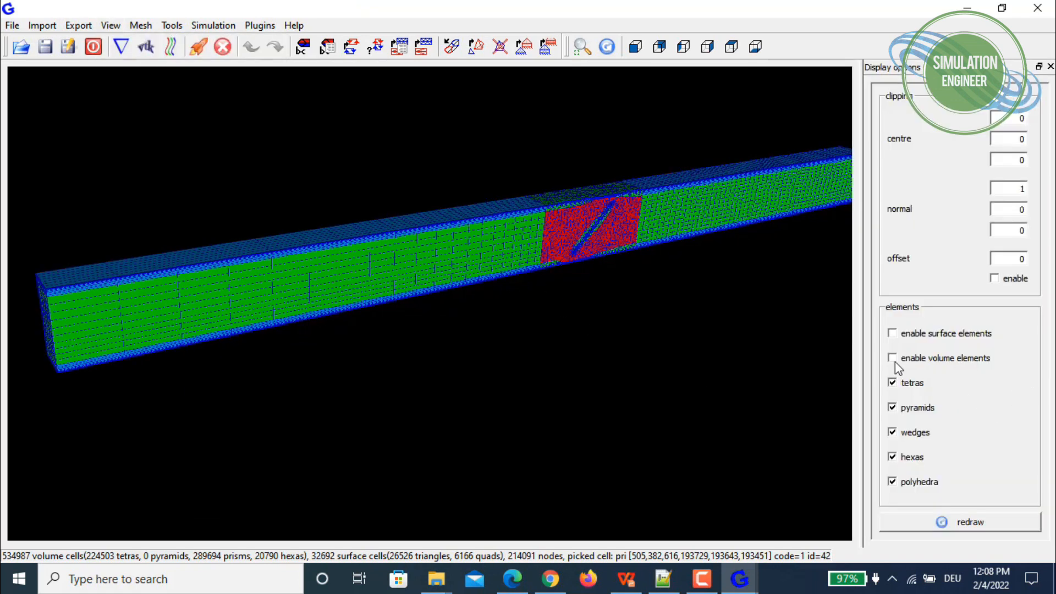
left_click(891, 333)
left_click(974, 523)
left_click(582, 48)
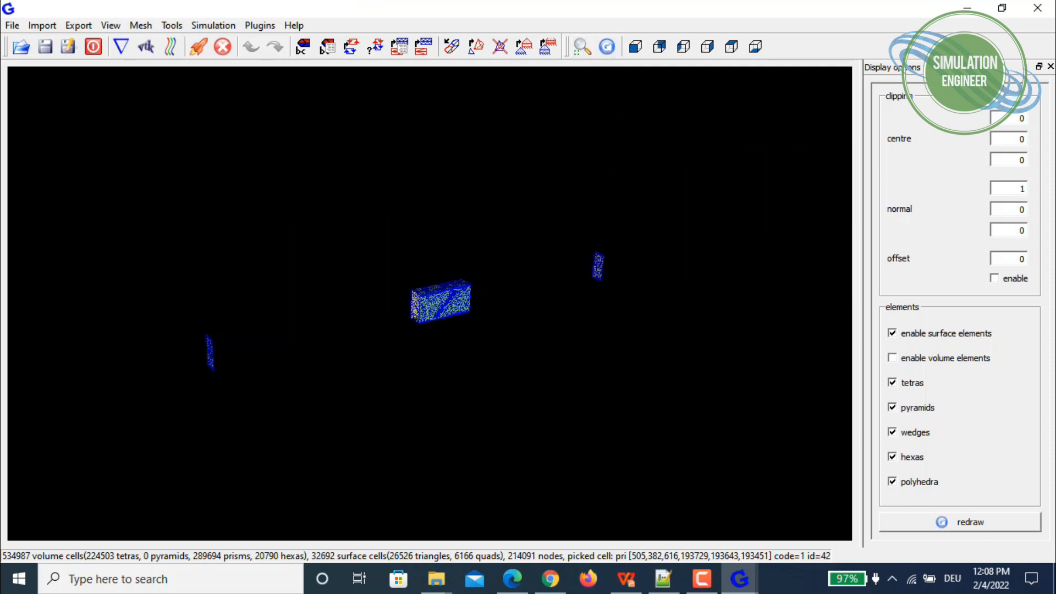
left_click(1050, 66)
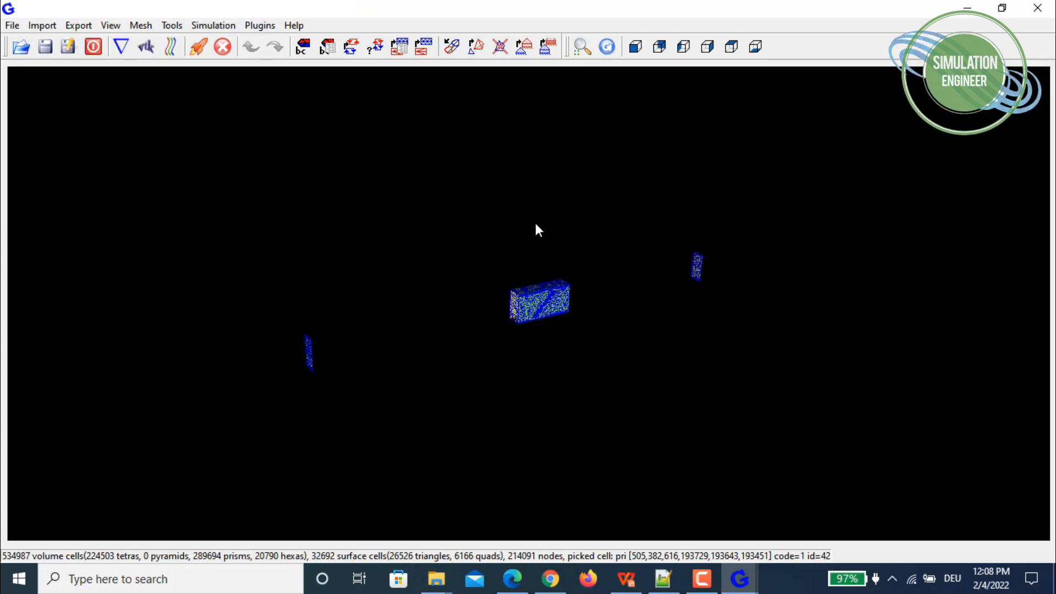
Make the unknown boundary codes 12 and 13 visible as well, and view the complete duct surface from an angle
scroll(544, 242, "up", 2)
mouse_move(540, 220)
left_mouse_down()
mouse_move(489, 222)
mouse_move(520, 220)
left_mouse_up()
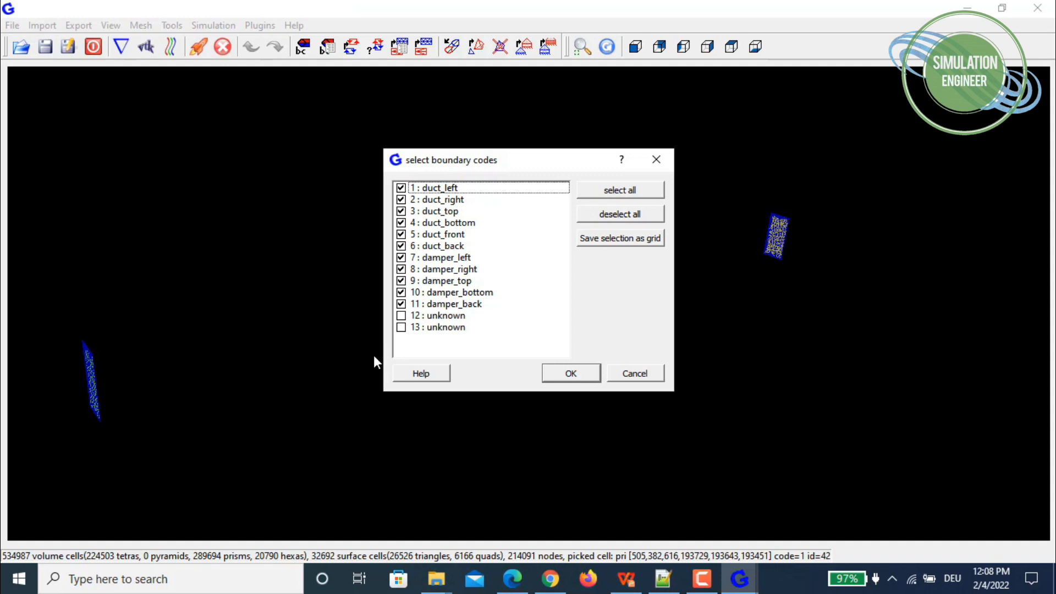
left_click(401, 316)
left_click(401, 328)
left_click(567, 373)
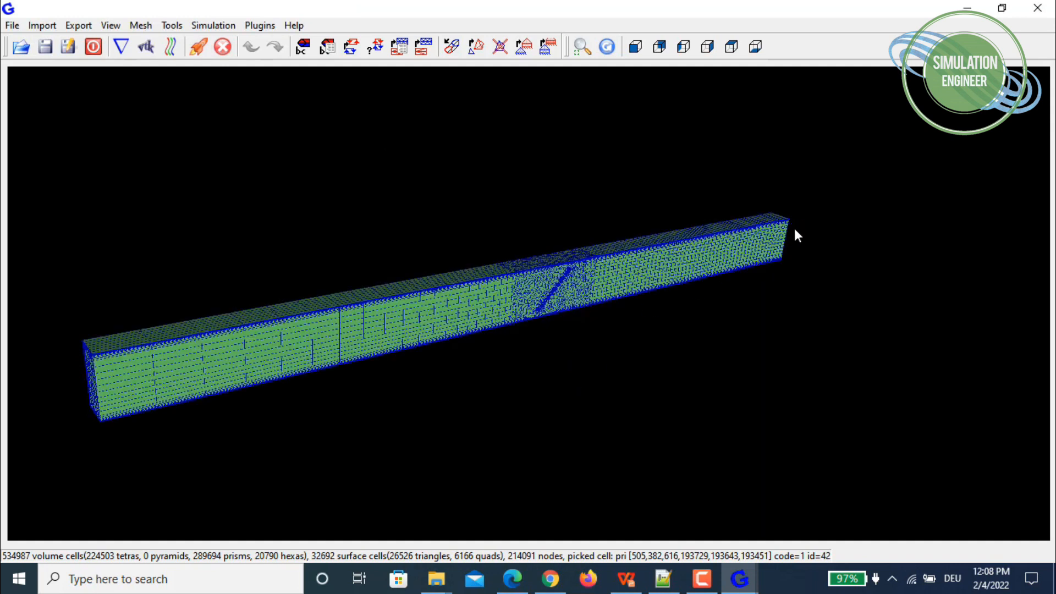
left_click_drag(595, 291, 551, 305)
left_click_drag(408, 299, 489, 255)
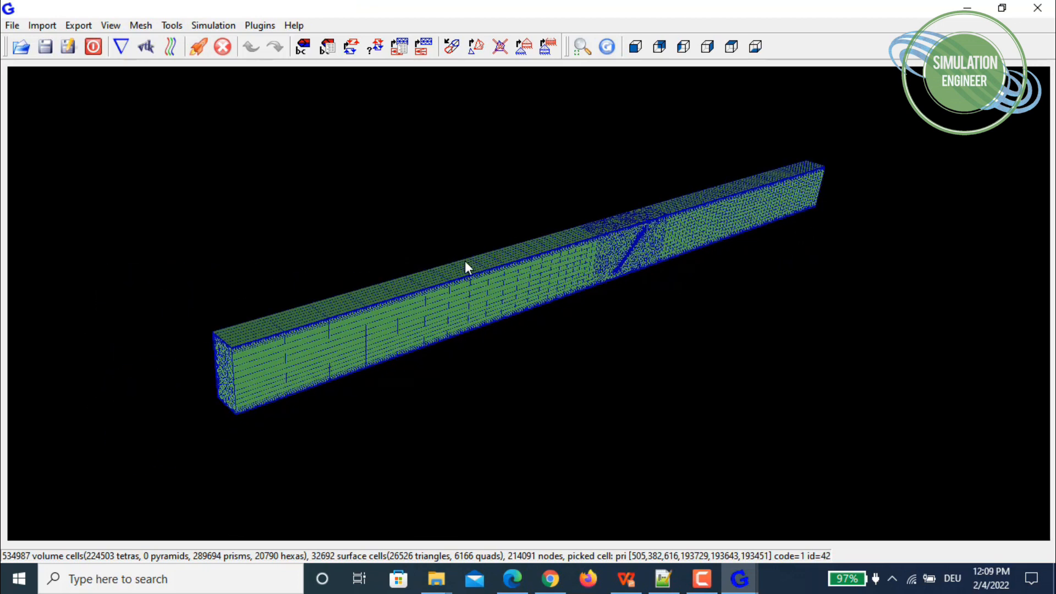
Review the boundary code list next to the duct mesh, keeping all codes selected
key("ctrl+b")
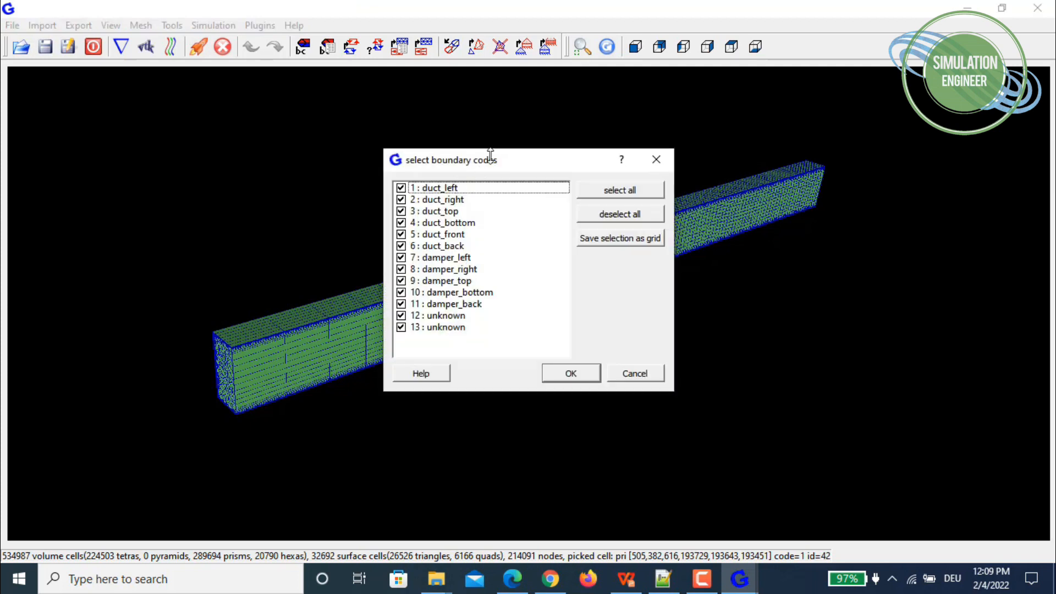
left_click_drag(490, 157, 781, 148)
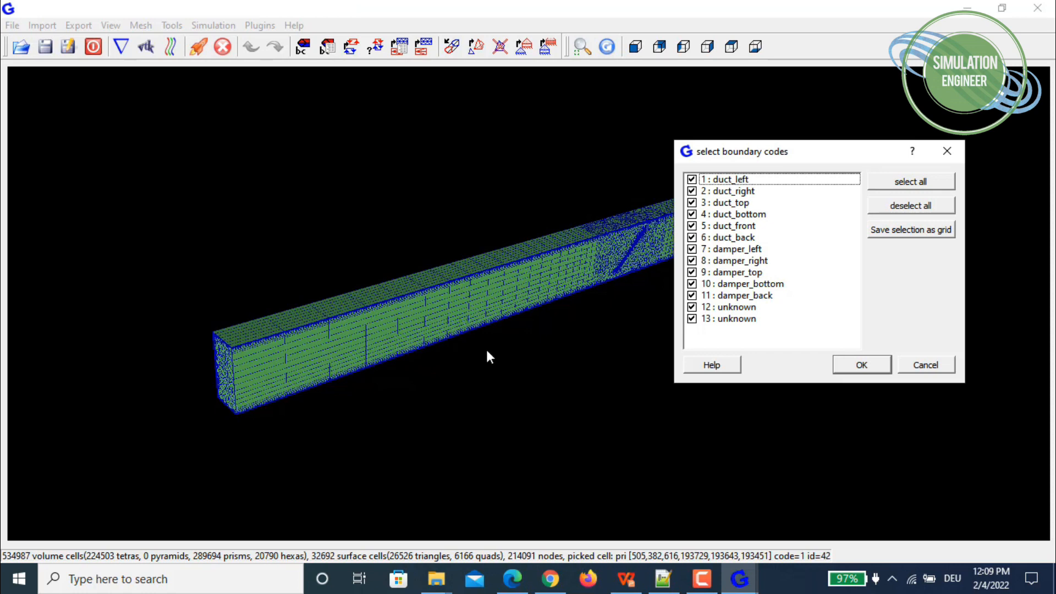
left_click_drag(832, 156, 807, 126)
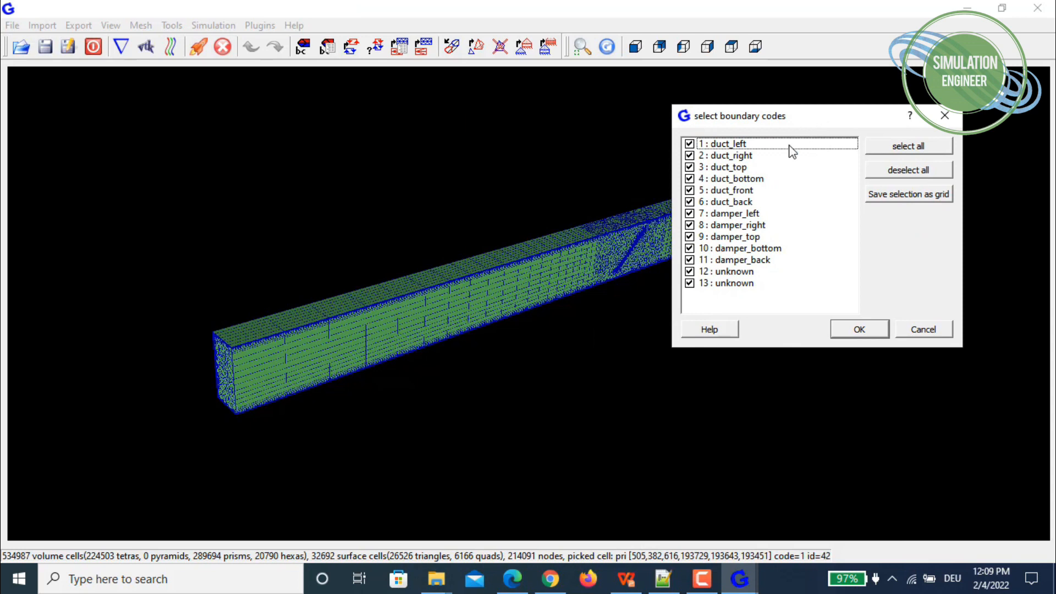
left_click(859, 329)
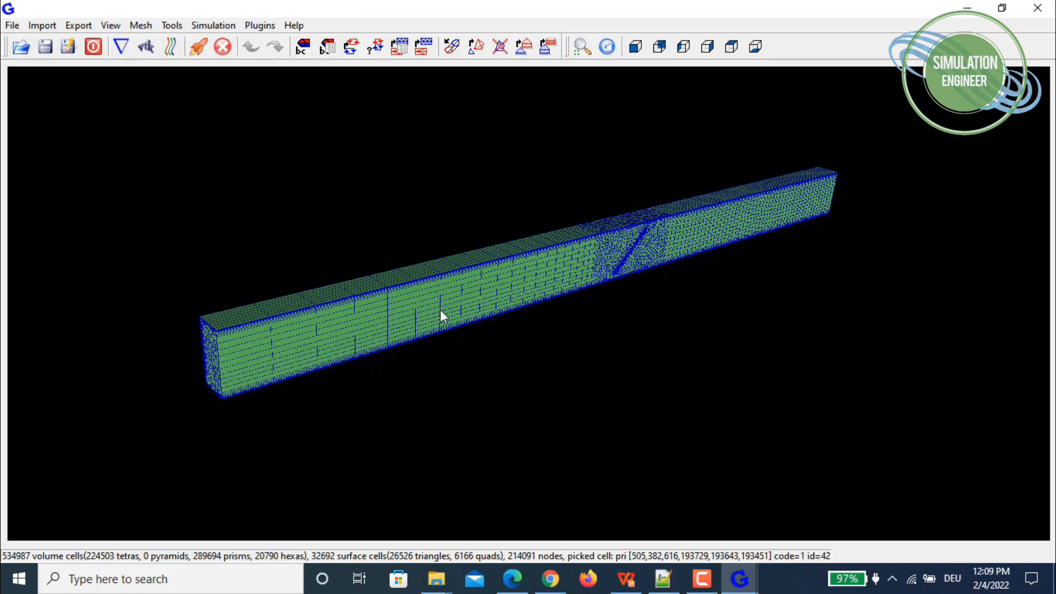
Assign boundary code 5 to the duct's long front side, processing only visible cells with a feature angle of 45
left_click_drag(438, 306, 455, 307)
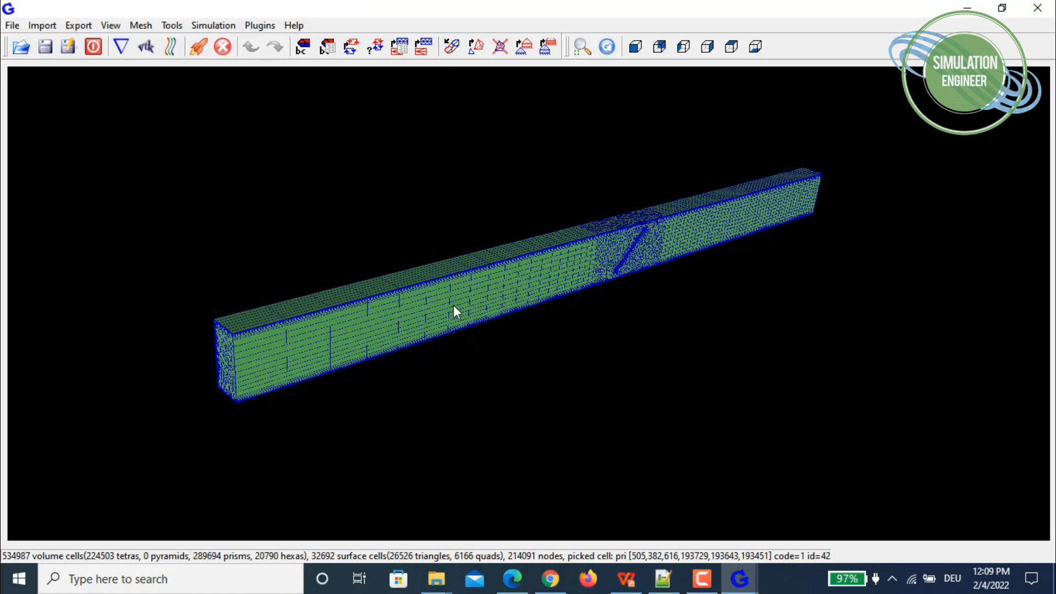
left_click(455, 307)
key("F4")
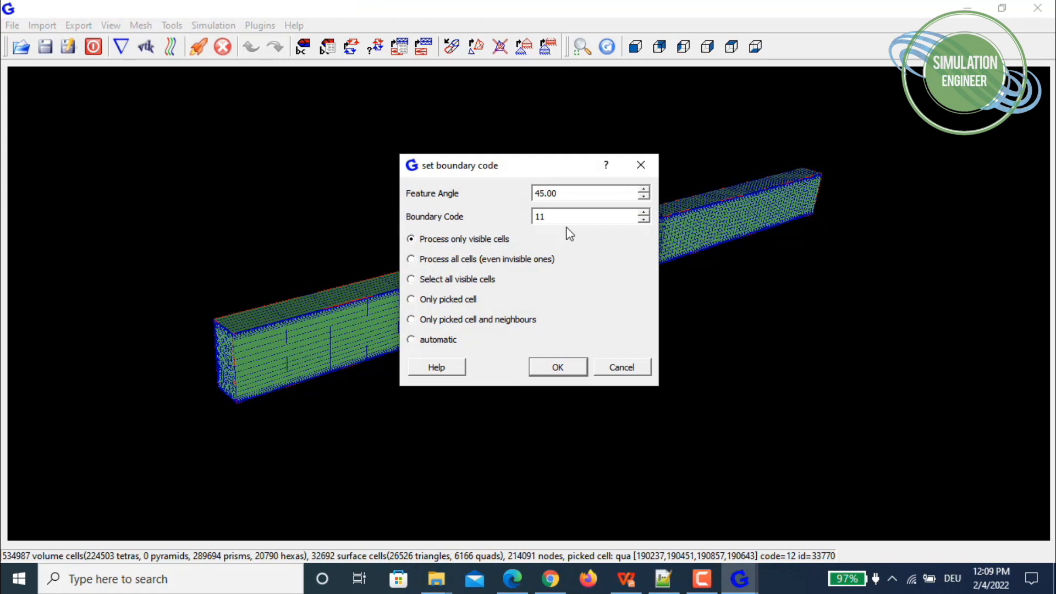
left_click_drag(568, 221, 509, 228)
type("5")
key("Return")
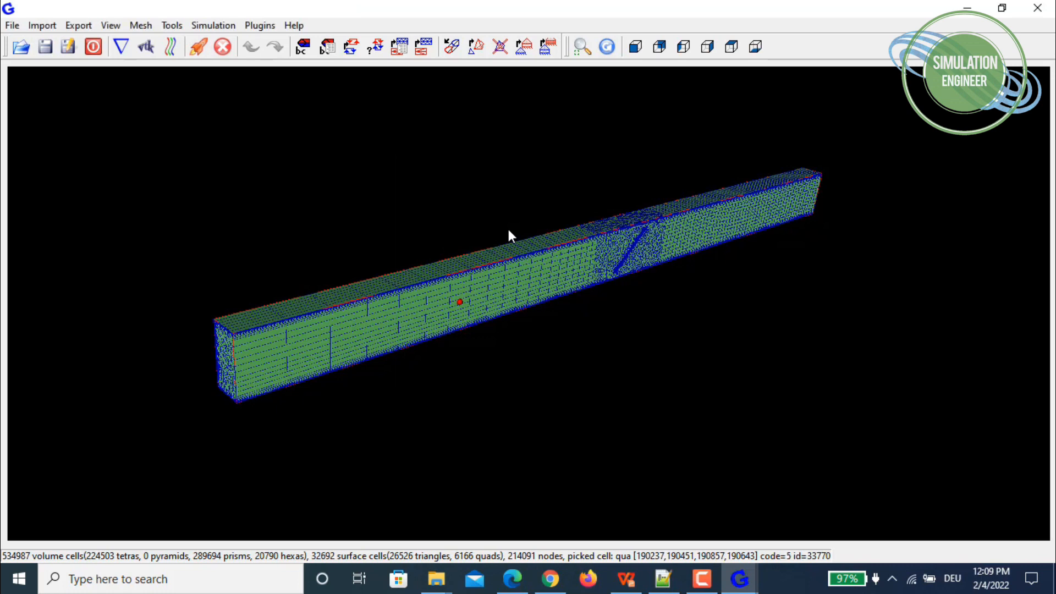
scroll(632, 236, "up", 5)
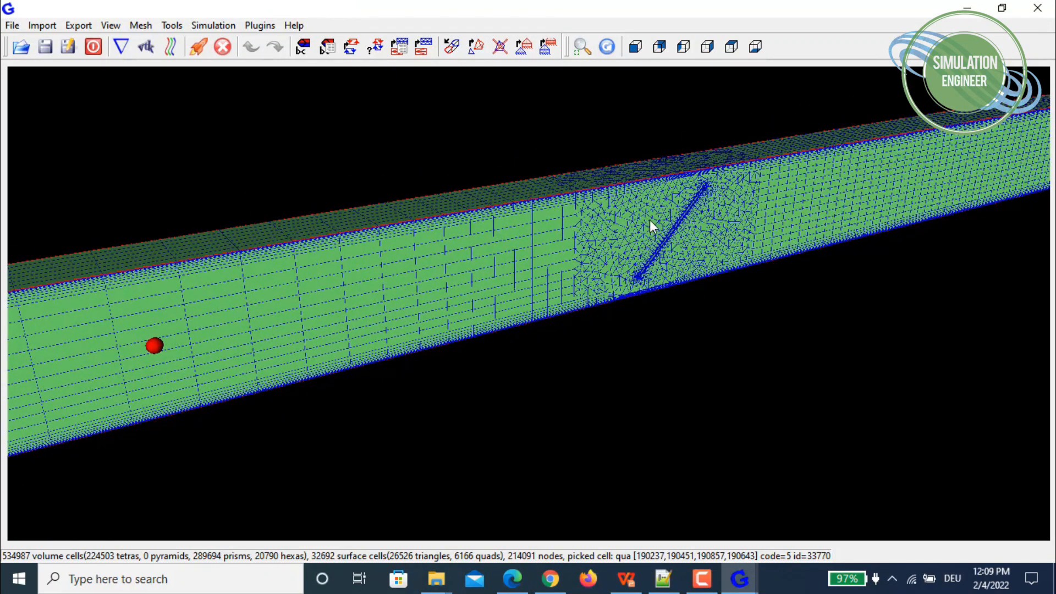
Assign boundary code 5 to the front side beyond the damper as well, and hide the duct_front boundary
left_click_drag(862, 170, 716, 206)
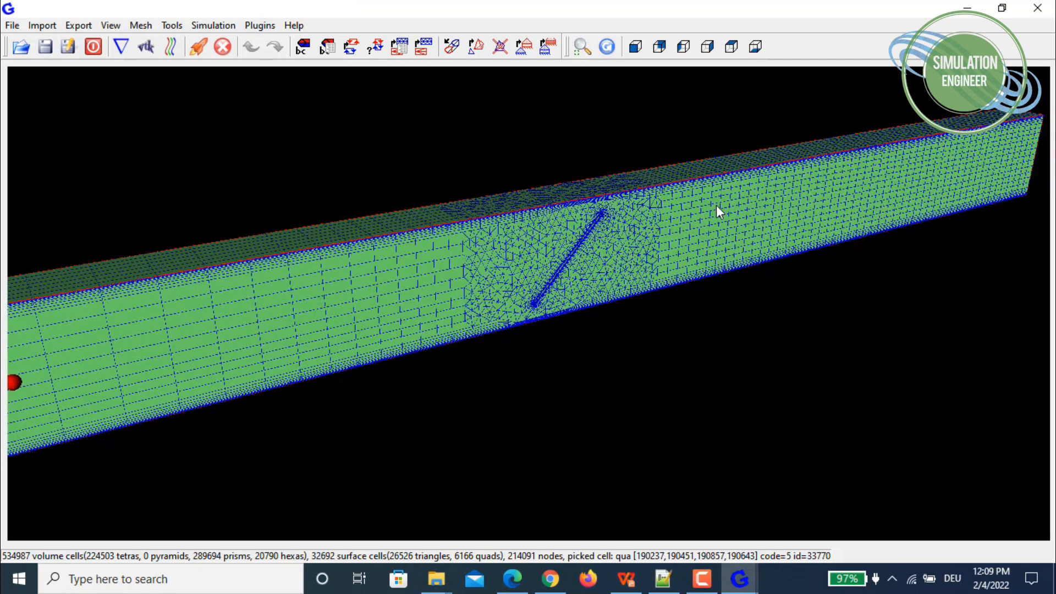
left_click(836, 188)
key("ctrl+b")
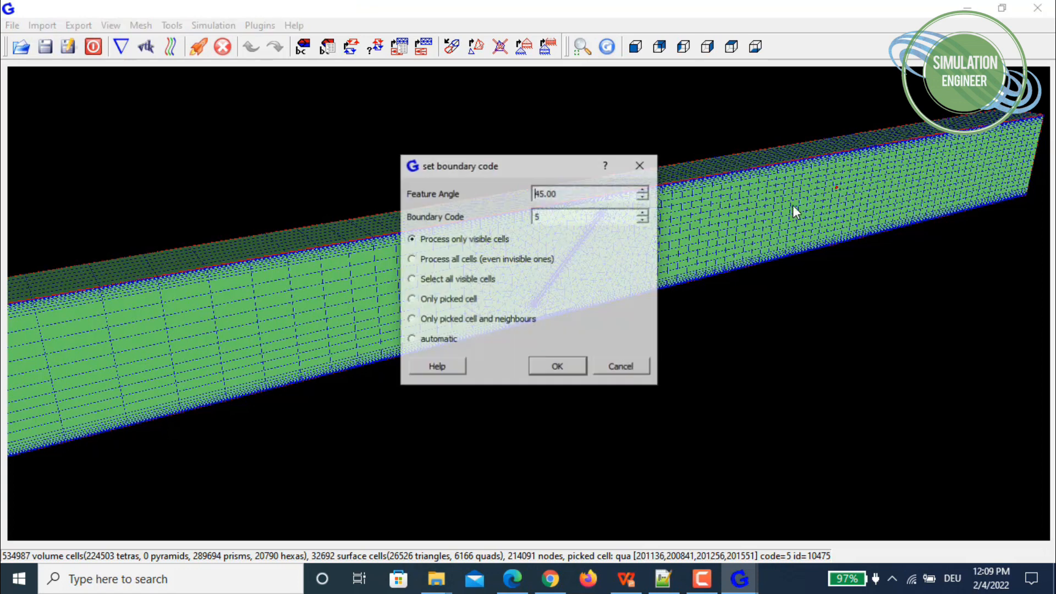
key("Return")
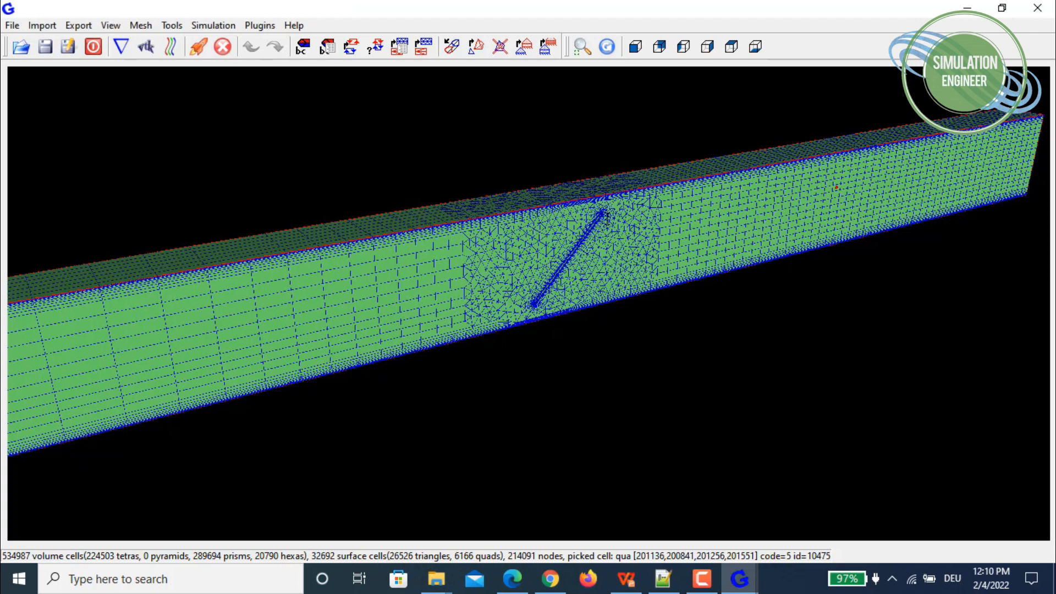
key("ctrl+shift+b")
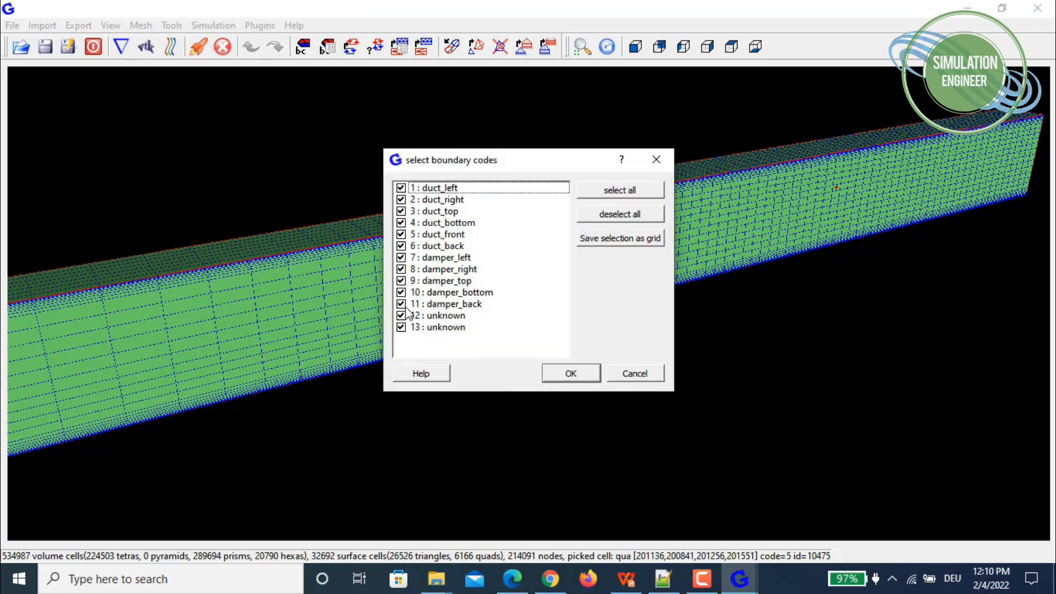
left_click(401, 233)
left_click(583, 382)
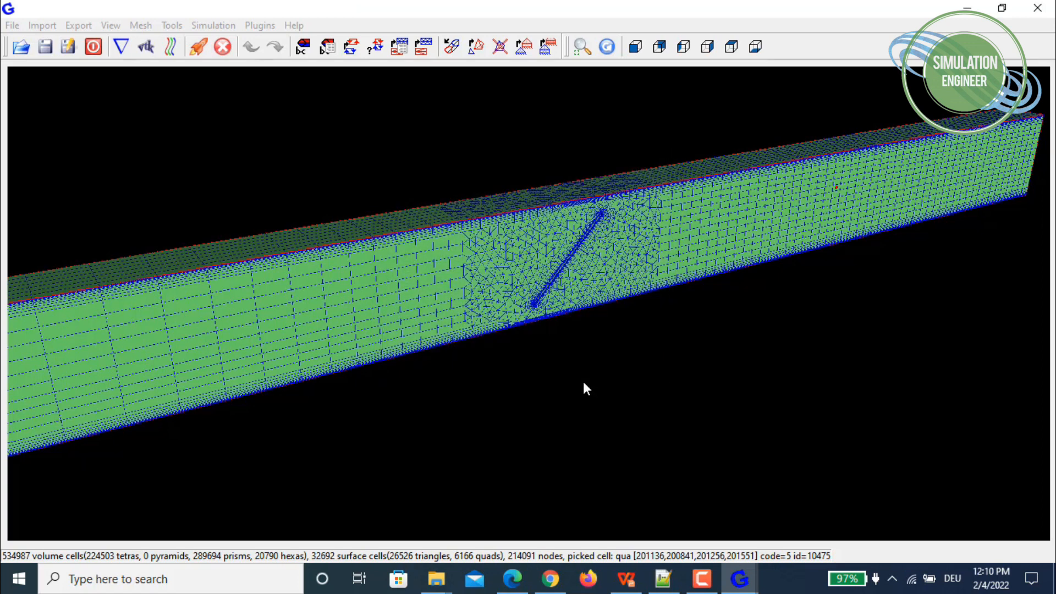
Assign boundary code 6 to the duct's long back side from a cell before the damper, processing only visible cells with feature angle 45
scroll(572, 331, "down", 3)
left_click_drag(572, 337, 439, 330)
left_click_drag(715, 211, 570, 237)
left_click_drag(876, 188, 690, 205)
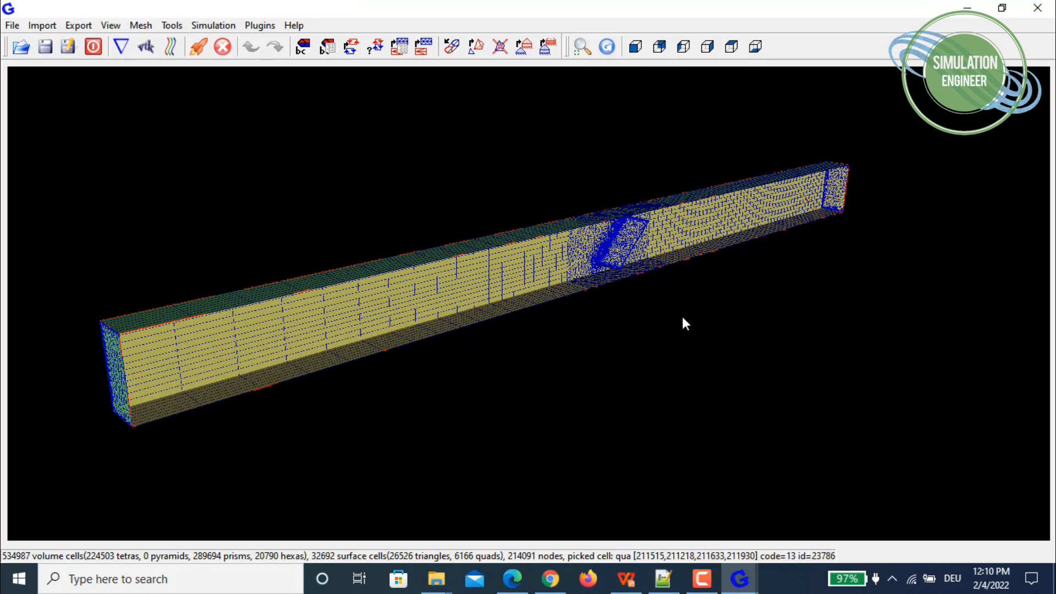
mouse_move(663, 317)
left_mouse_down()
mouse_move(717, 311)
mouse_move(672, 315)
left_mouse_up()
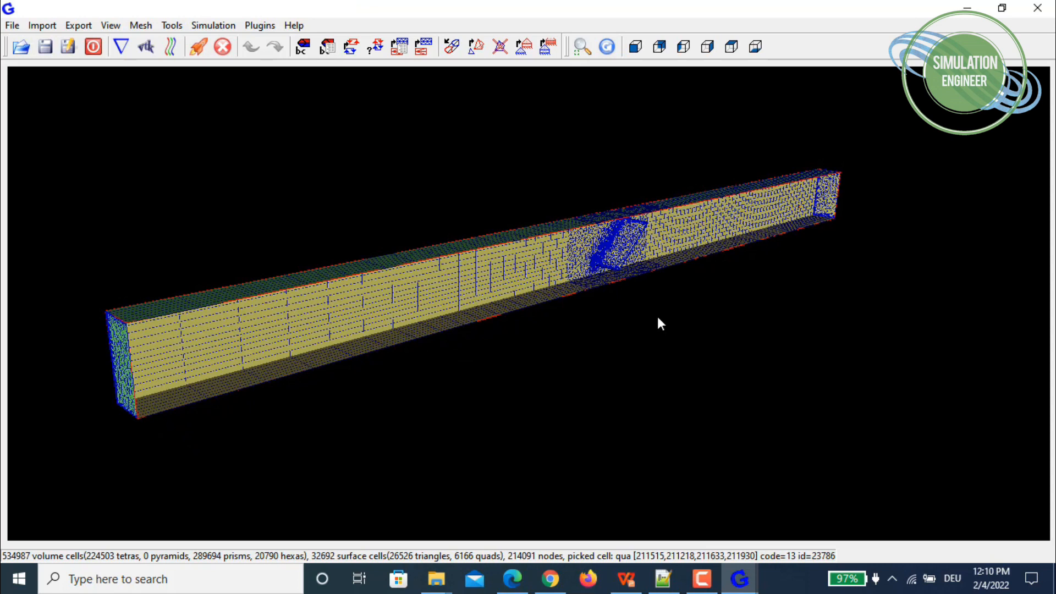
key("F8")
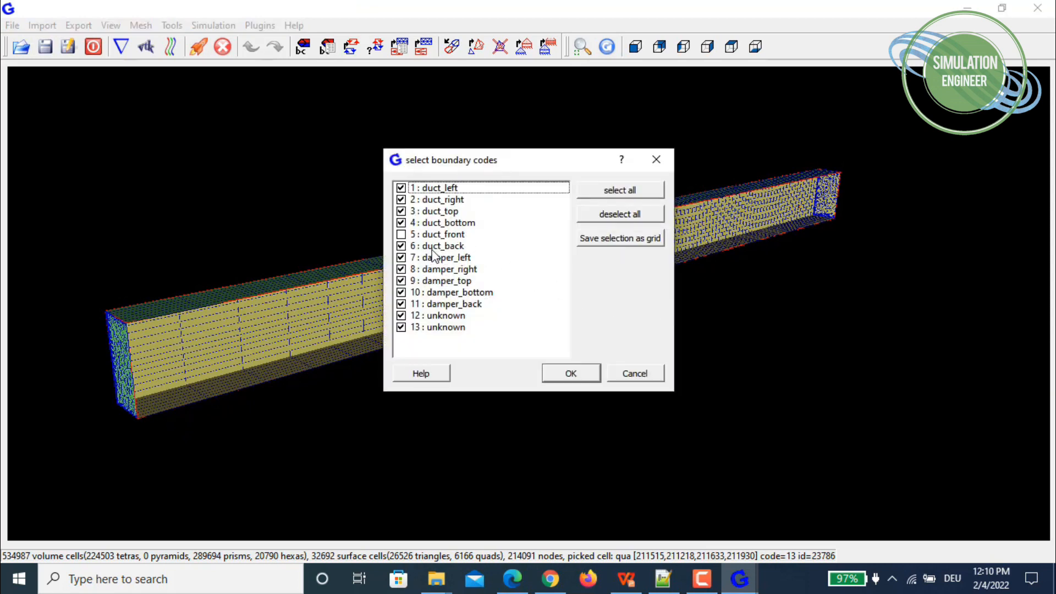
left_click(634, 374)
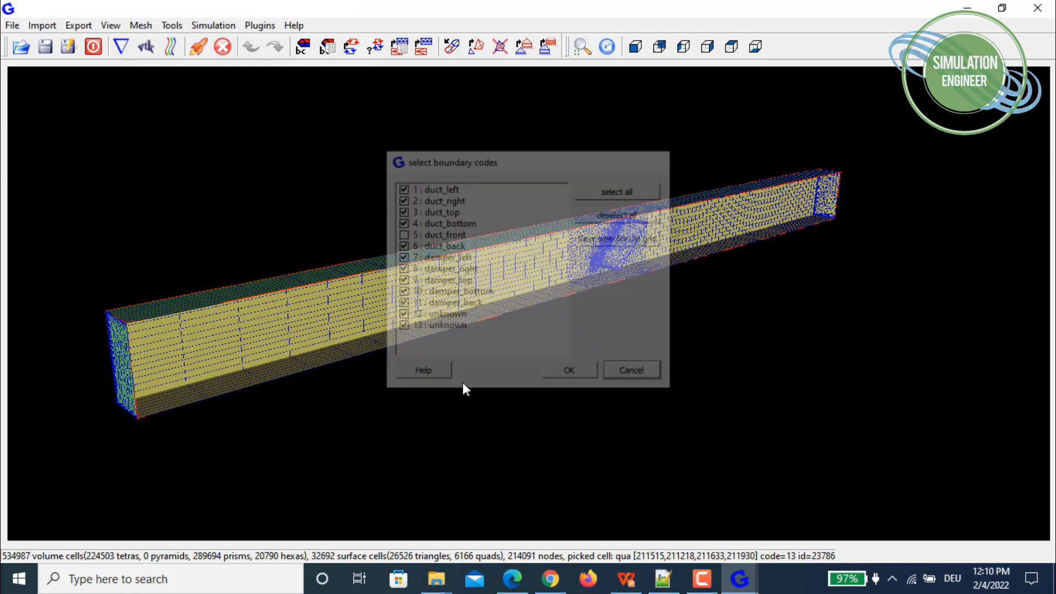
key("p")
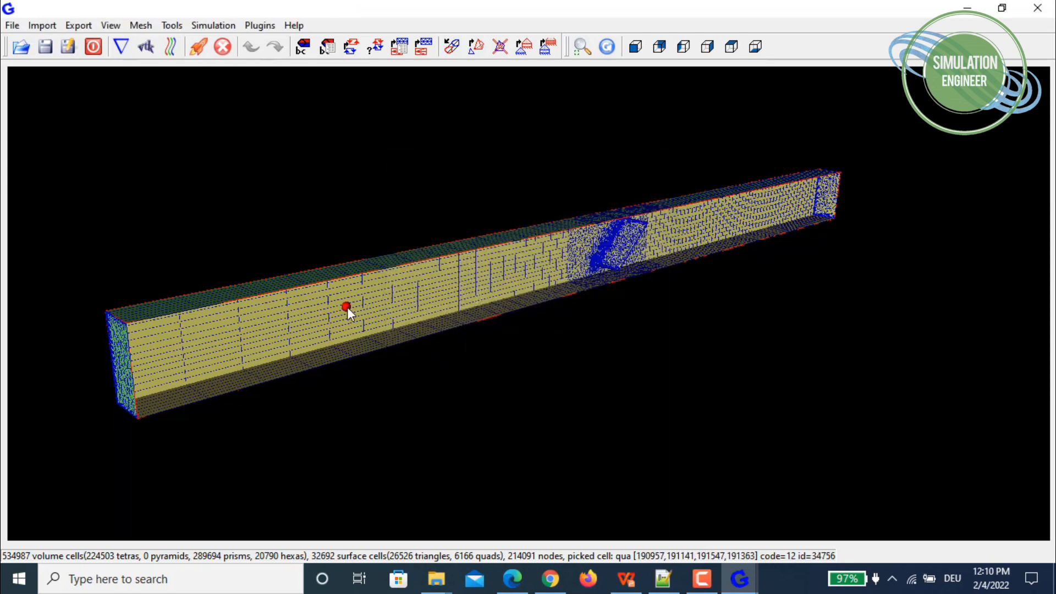
key("F6")
double_click(531, 219)
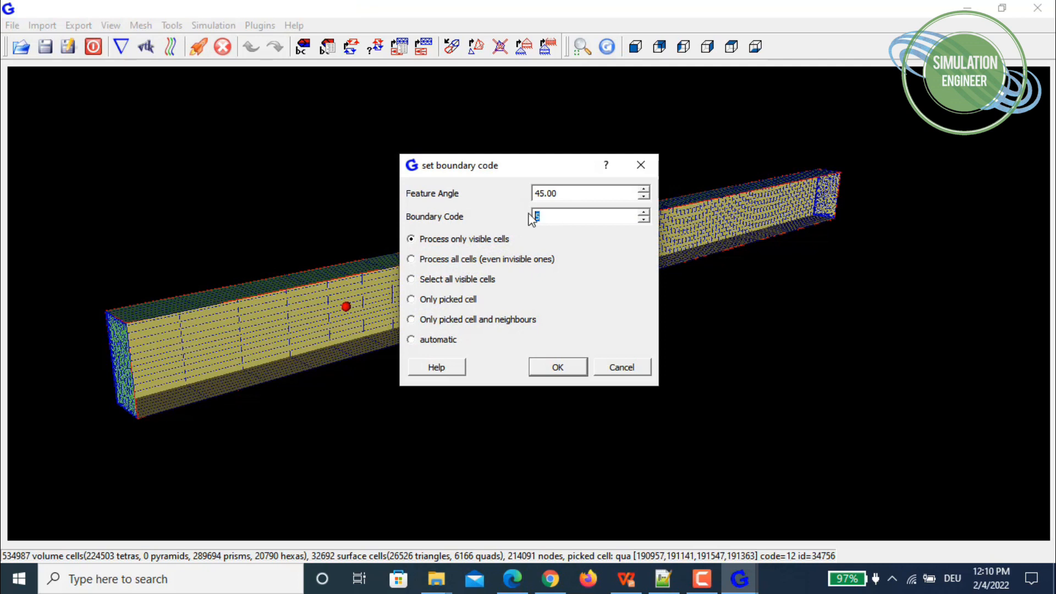
type("6")
key("Return")
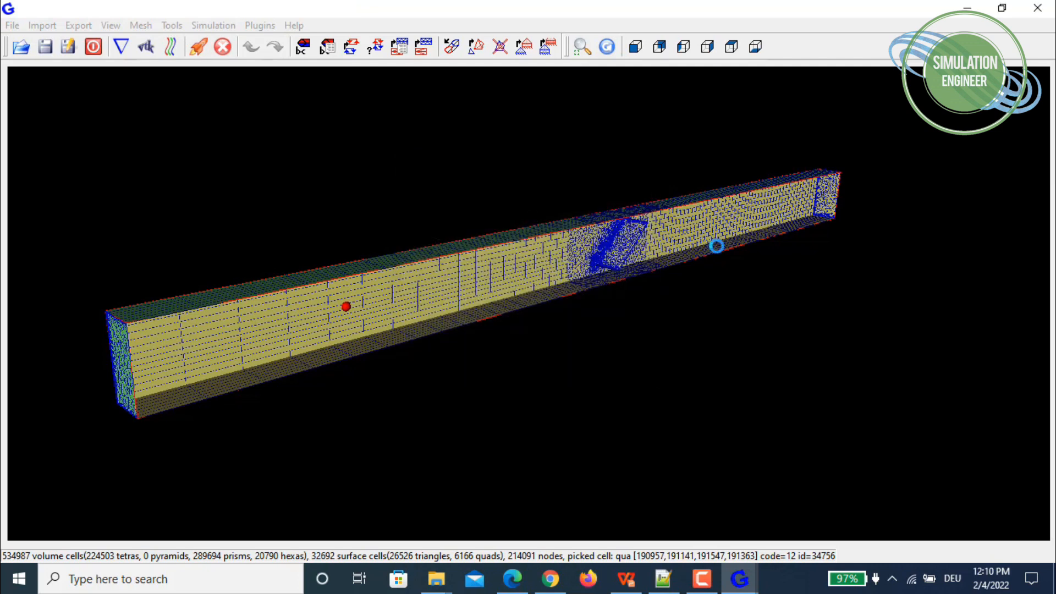
Assign boundary code 6 to the back side beyond the damper as well, and hide the duct_back boundary
left_click(737, 212)
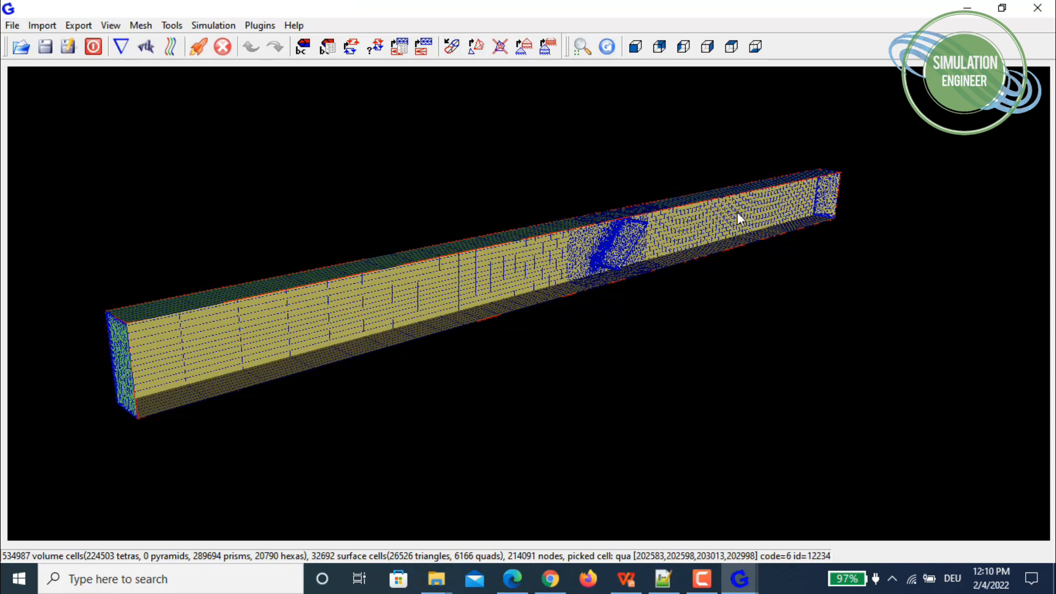
key("ctrl+b")
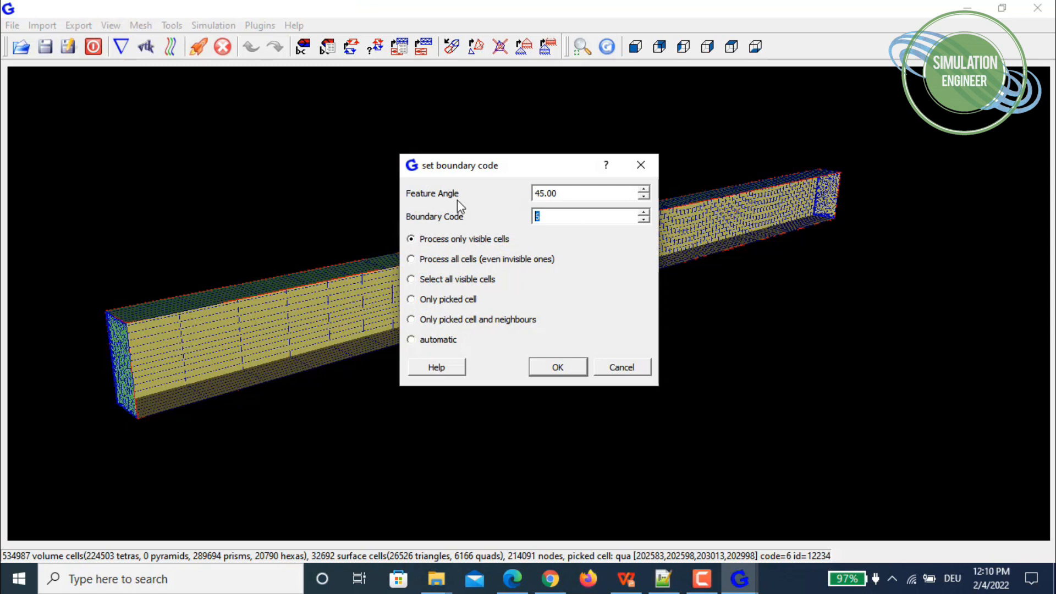
key("Return")
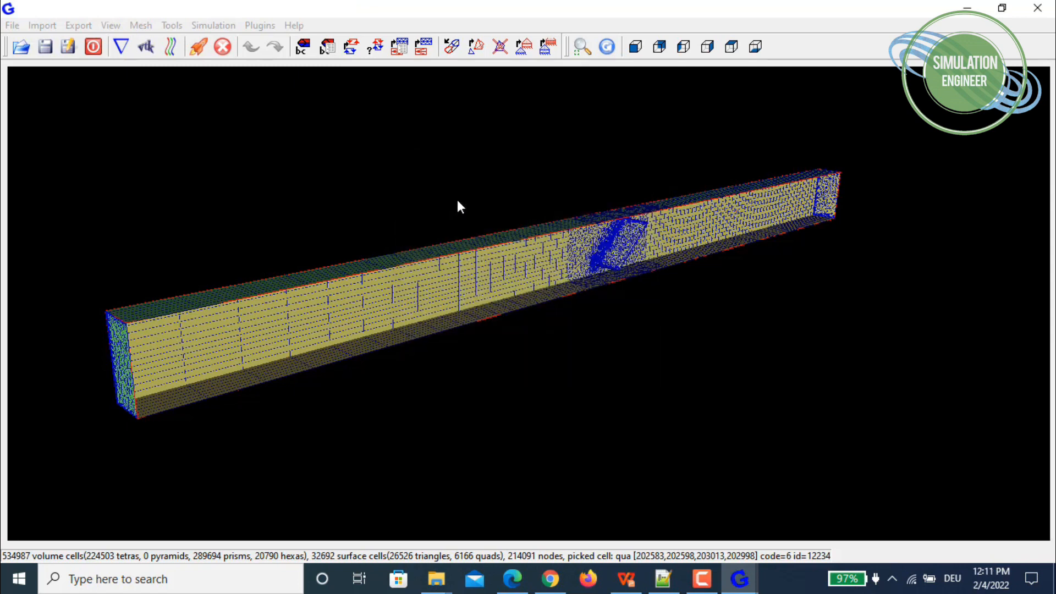
key("F8")
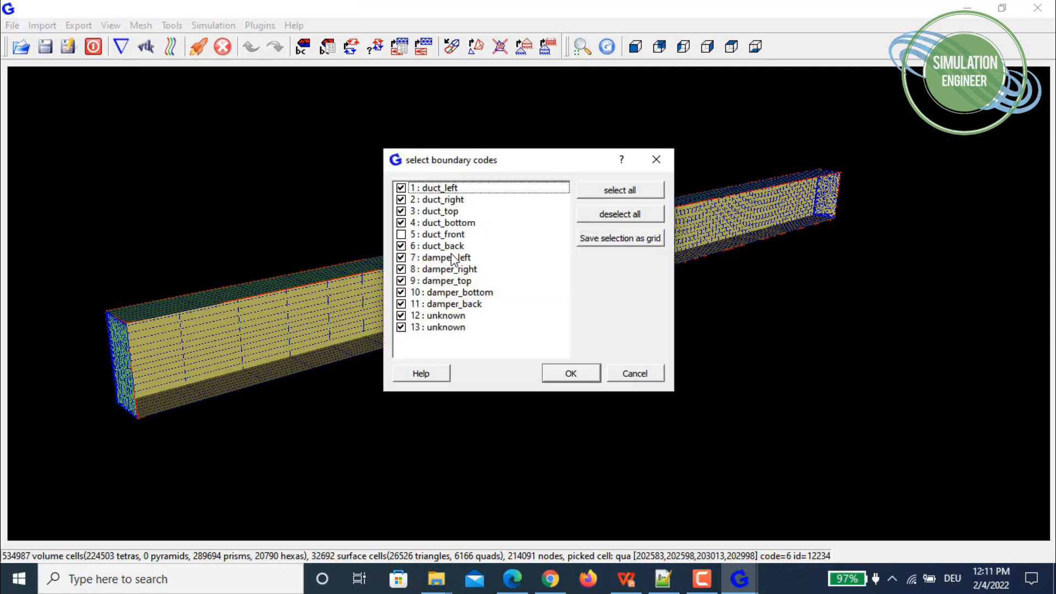
left_click(402, 247)
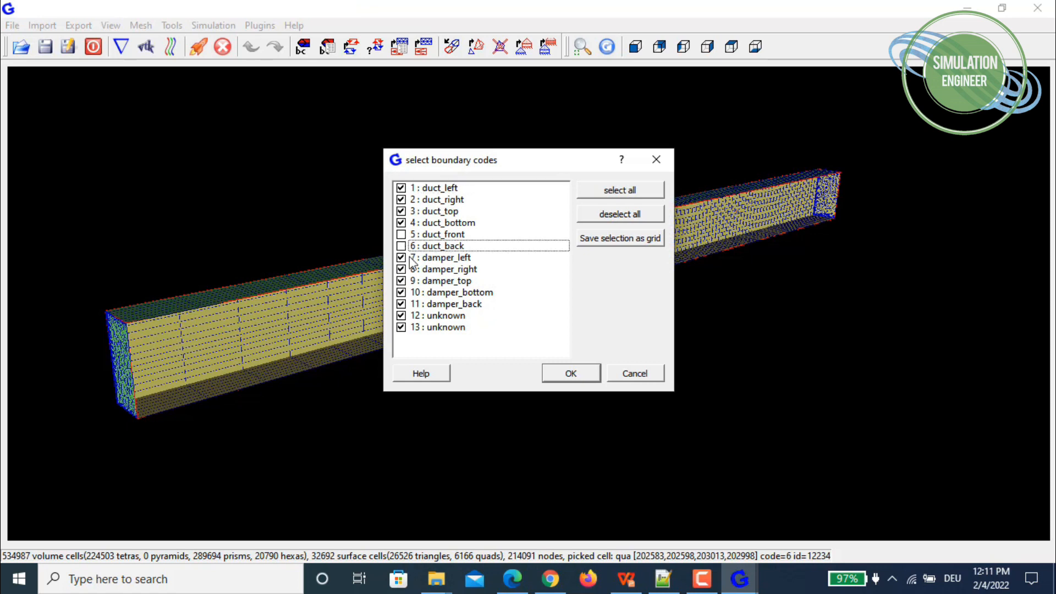
left_click(578, 376)
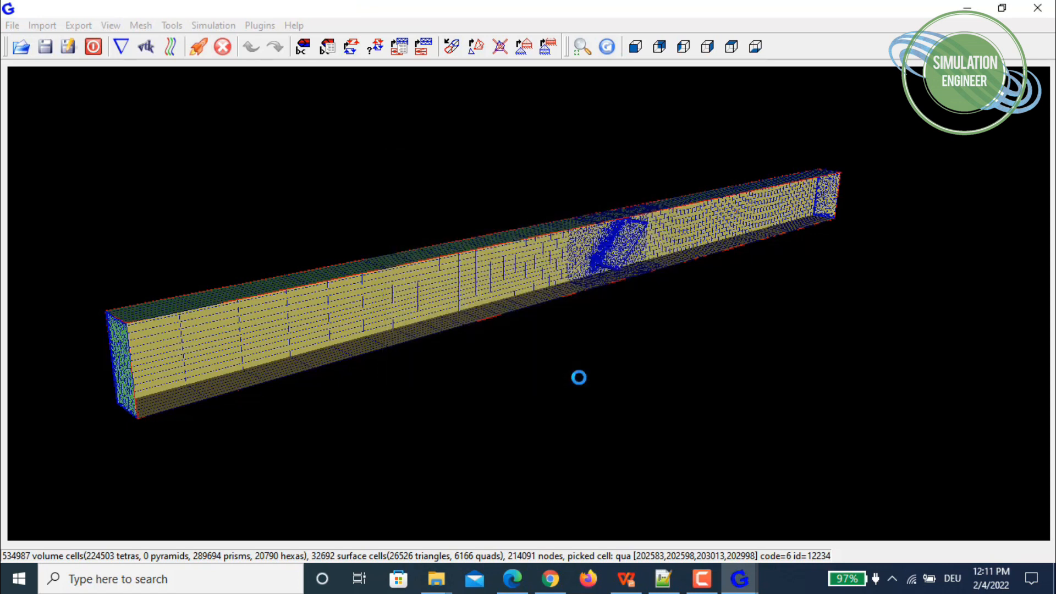
left_click_drag(632, 302, 667, 333)
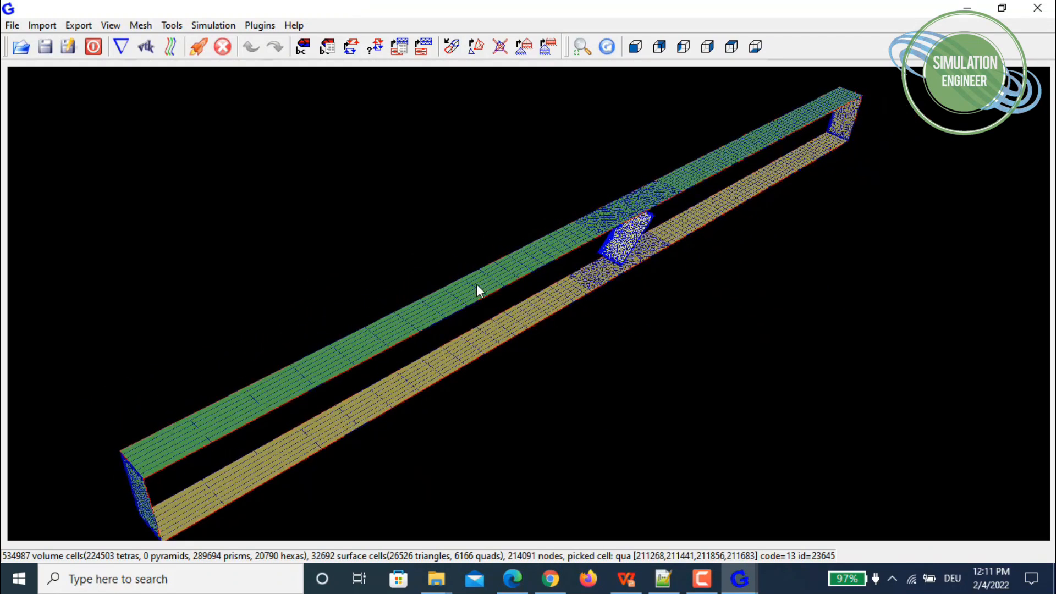
key("p")
key("ctrl+b")
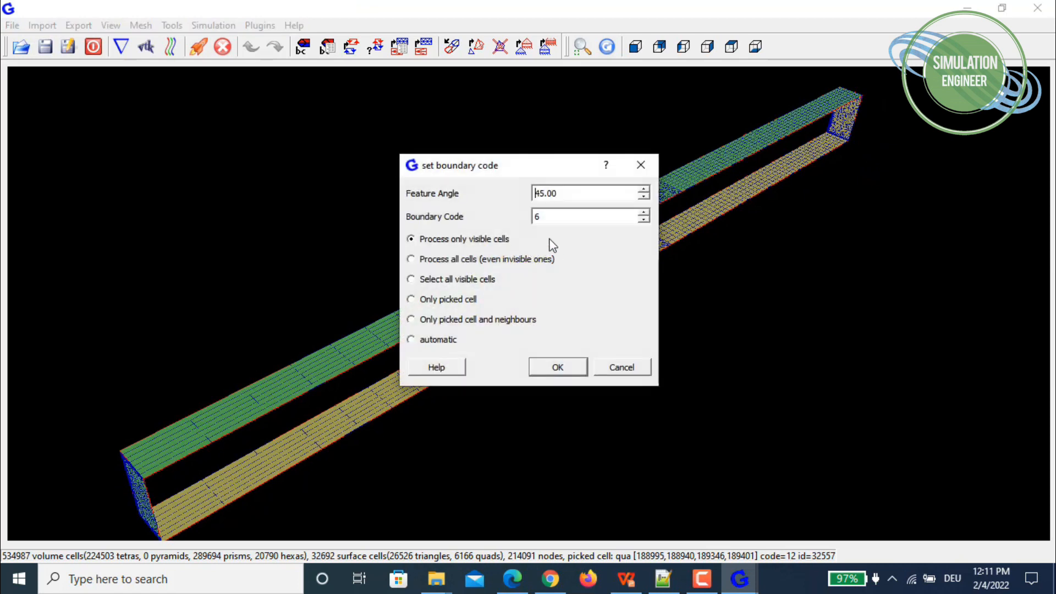
left_click(620, 369)
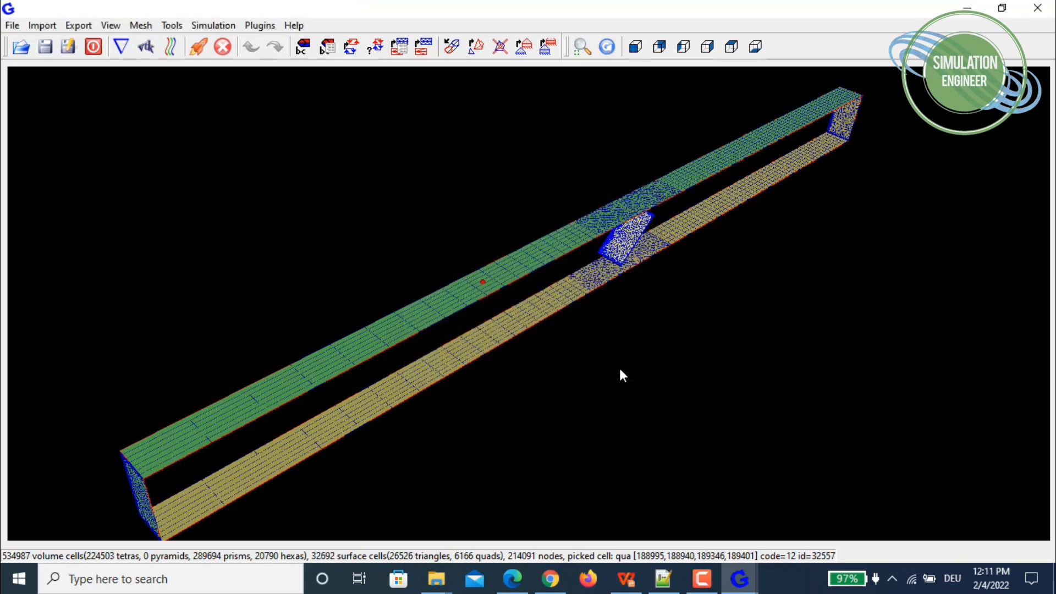
Look up the code for duct_top and assign boundary code 3 to the duct's top side from a cell before the damper
key("ctrl+b")
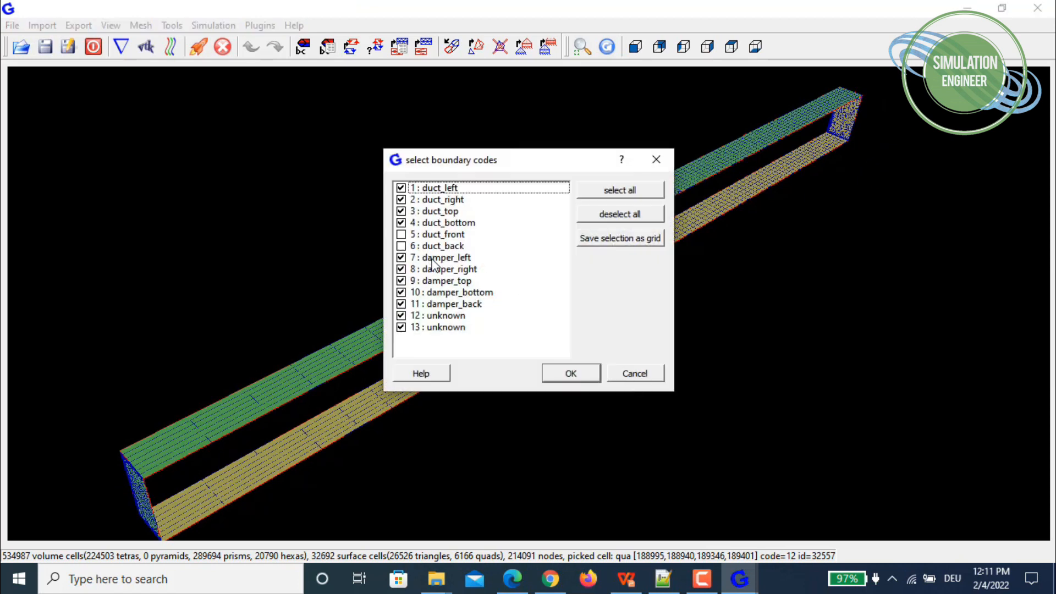
left_click(635, 377)
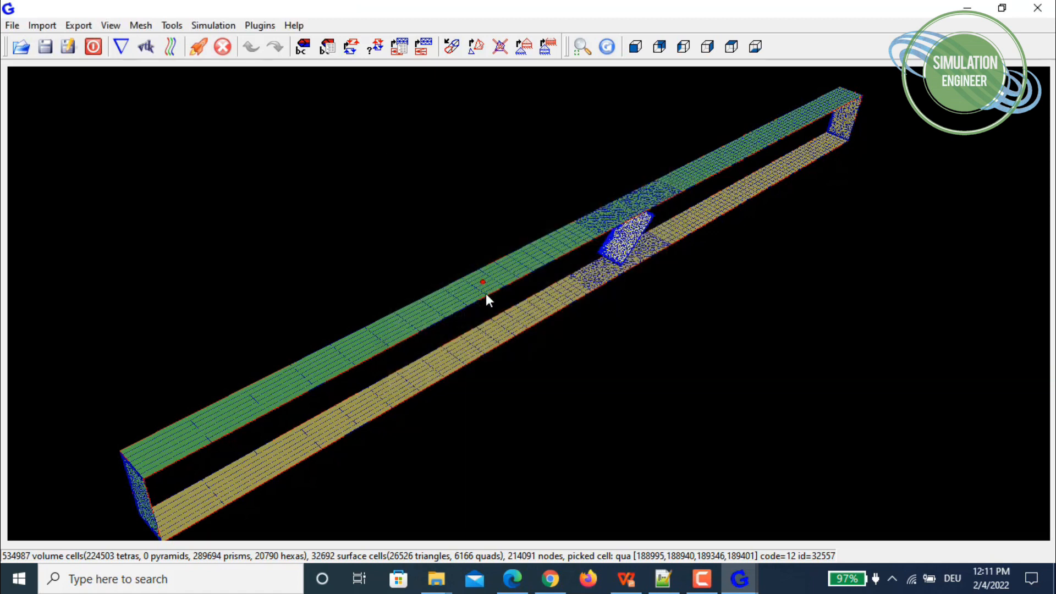
key("p")
key("F6")
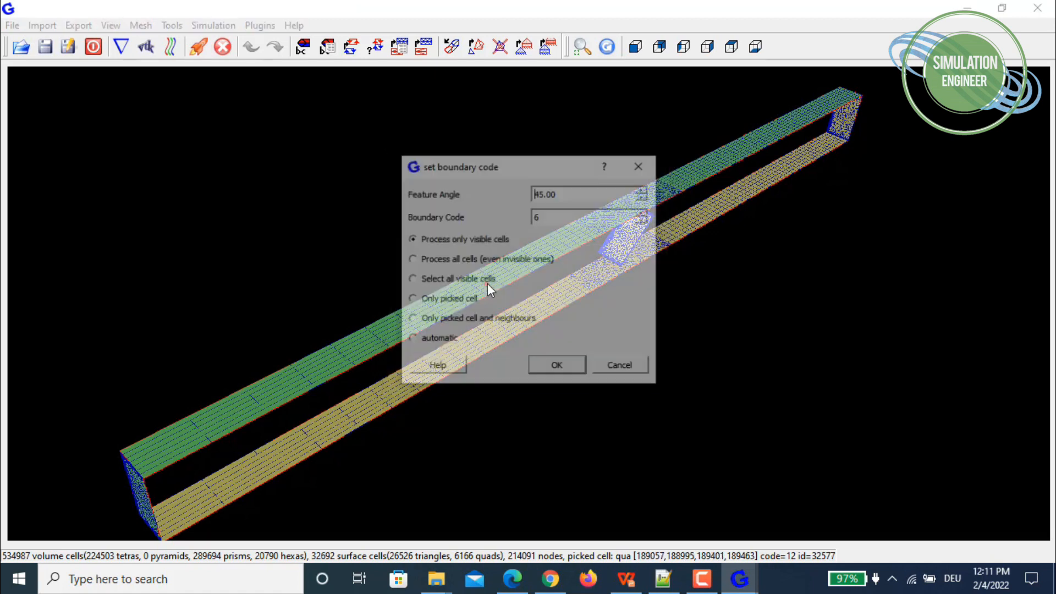
left_click_drag(551, 220, 499, 216)
type("3")
key("Return")
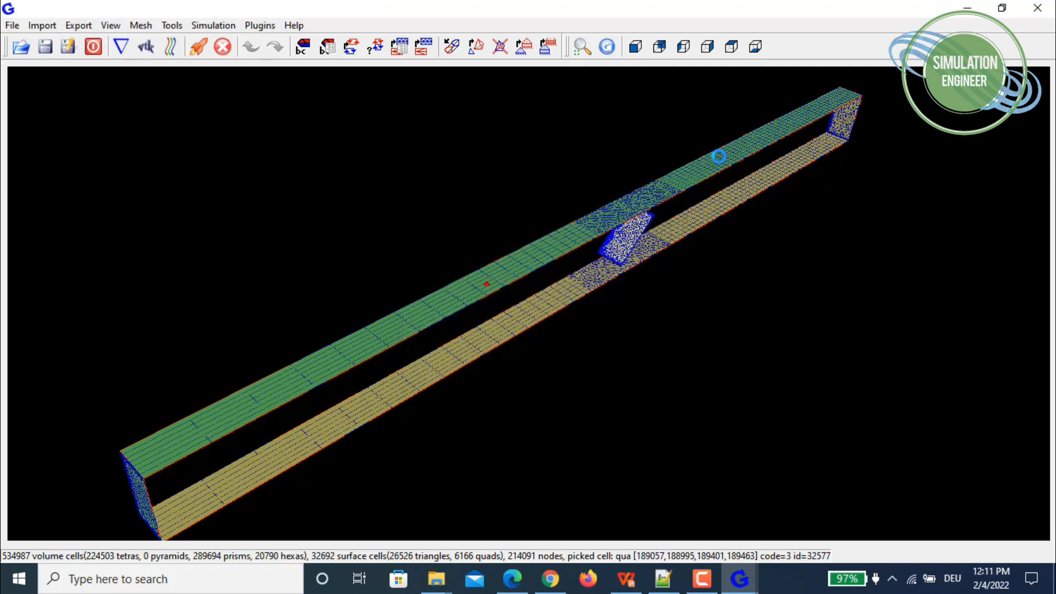
Assign boundary code 3 to the top side beyond the damper as well, and hide the duct_top boundary
key("p")
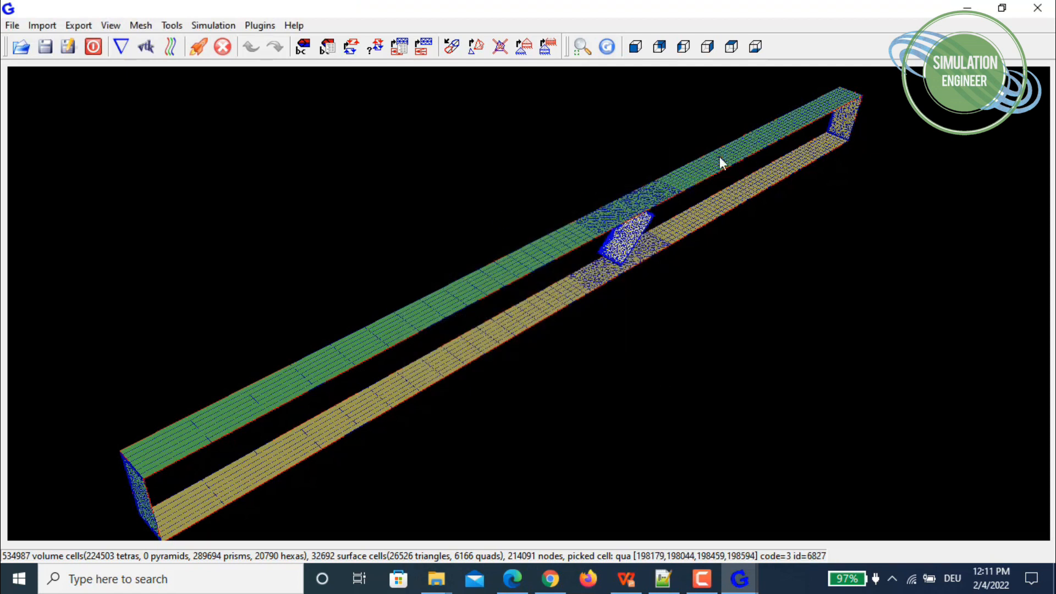
key("F6")
left_click_drag(558, 219, 497, 209)
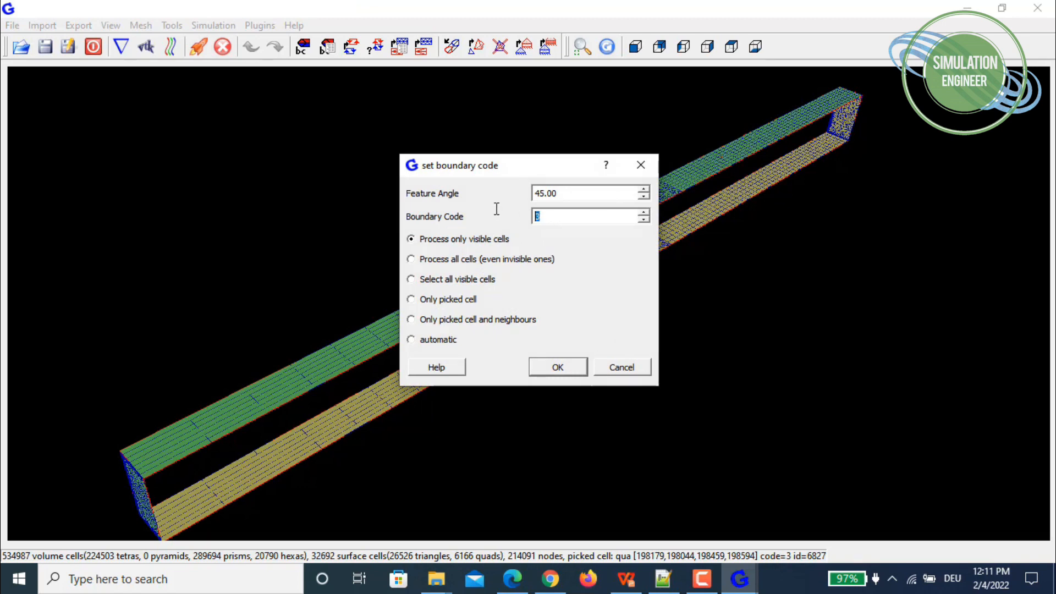
key("Return")
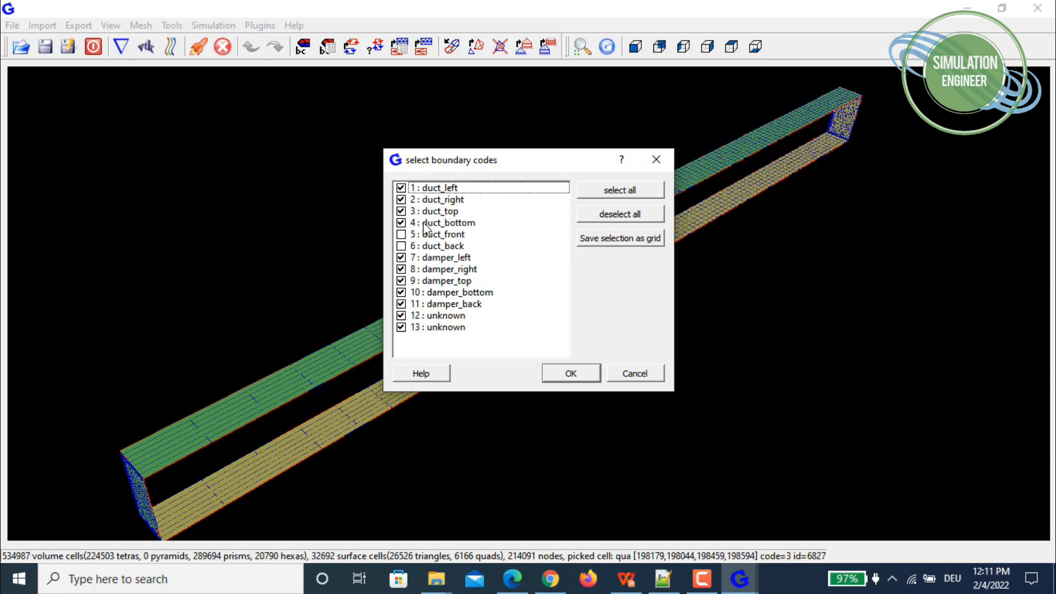
left_click(401, 211)
left_click(570, 372)
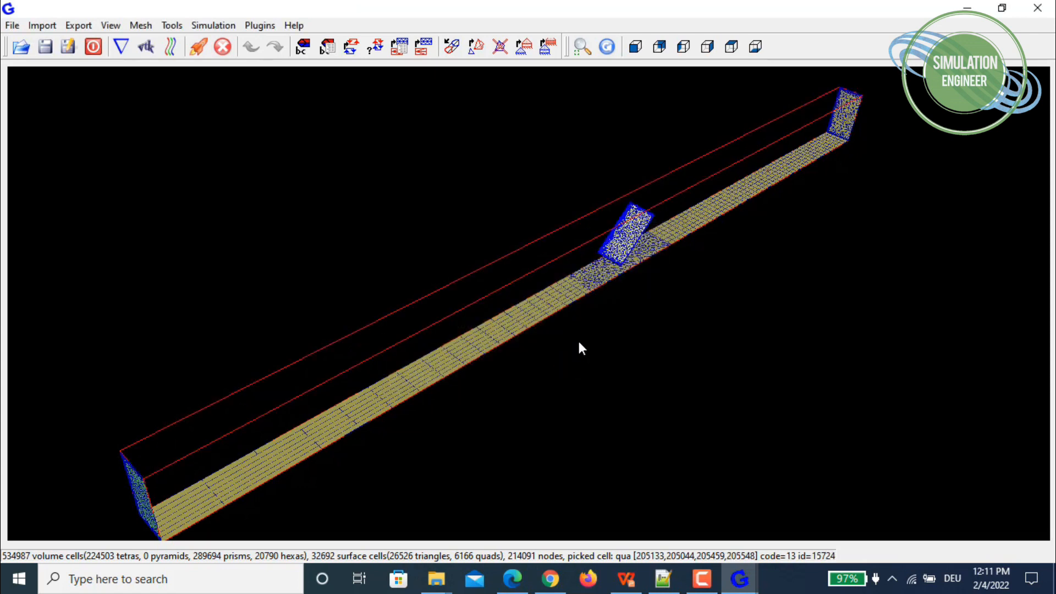
Look up the code for duct_bottom and assign boundary code 4 to the duct's bottom side from a cell before the damper
key("p")
key("ctrl+b")
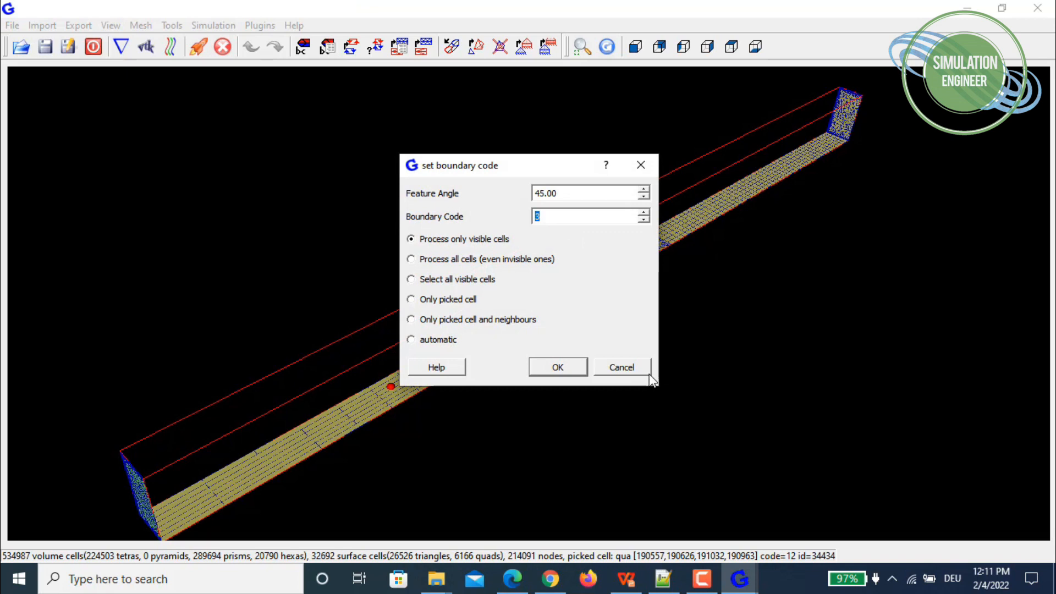
left_click(628, 364)
key("b")
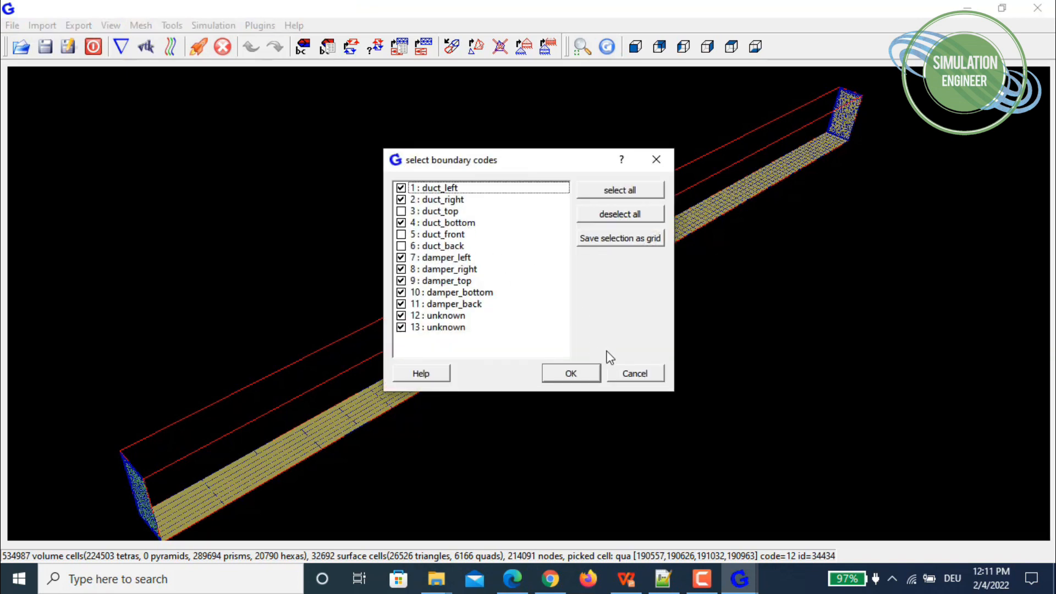
left_click(634, 373)
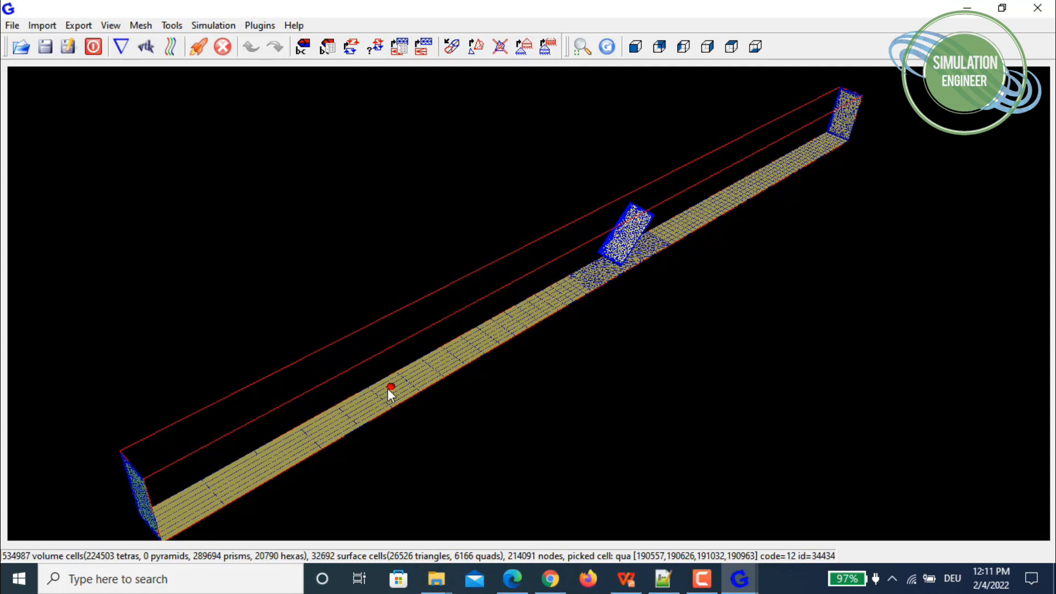
key("s")
double_click(556, 217)
key("Return")
Assign boundary code 4 to the bottom side beyond the damper as well, processing only visible cells
key("p")
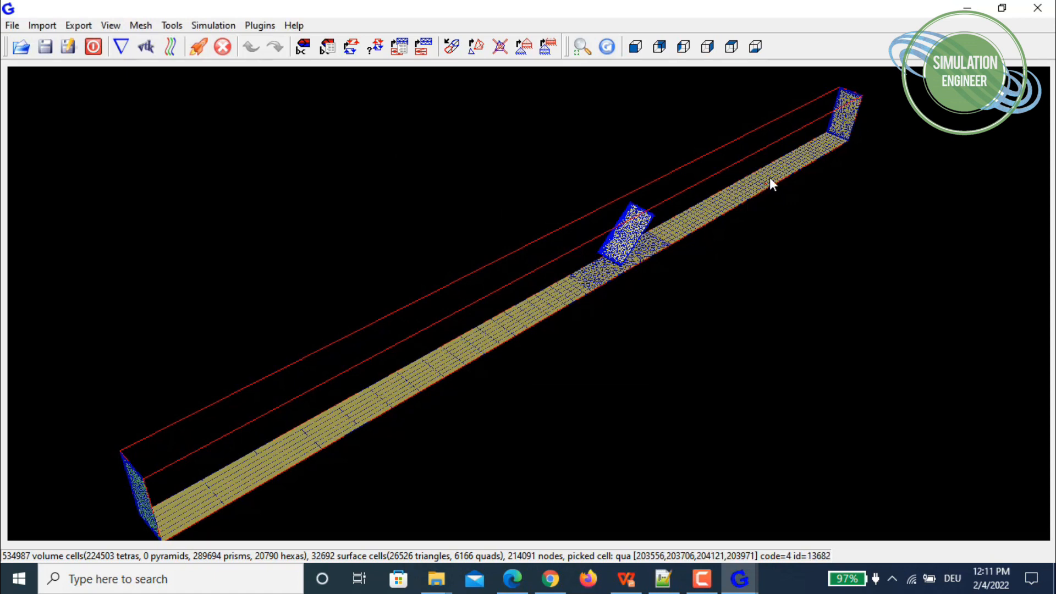
key("b")
double_click(572, 214)
key("Return")
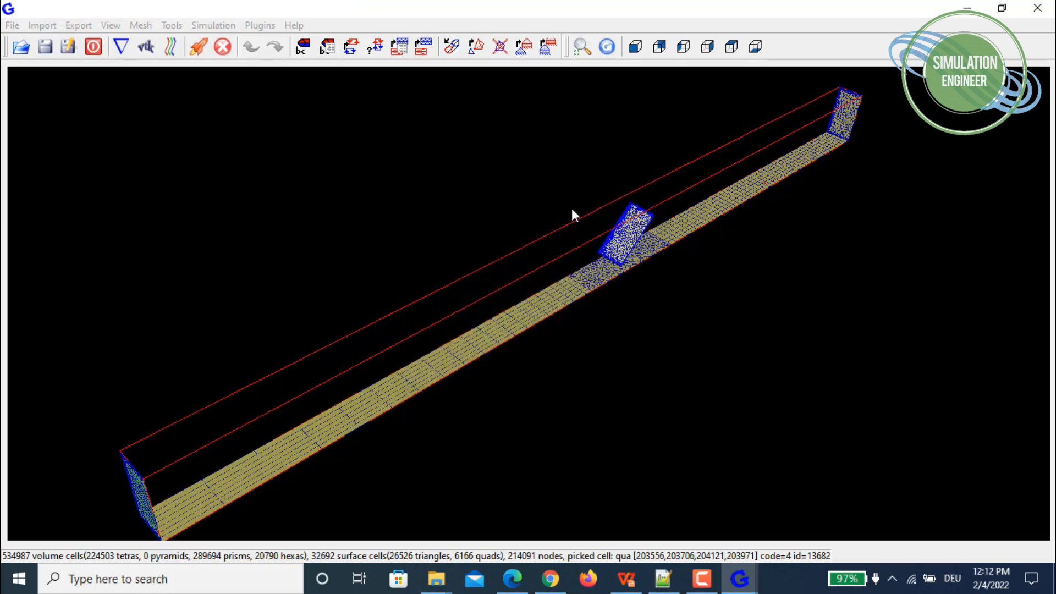
key("s")
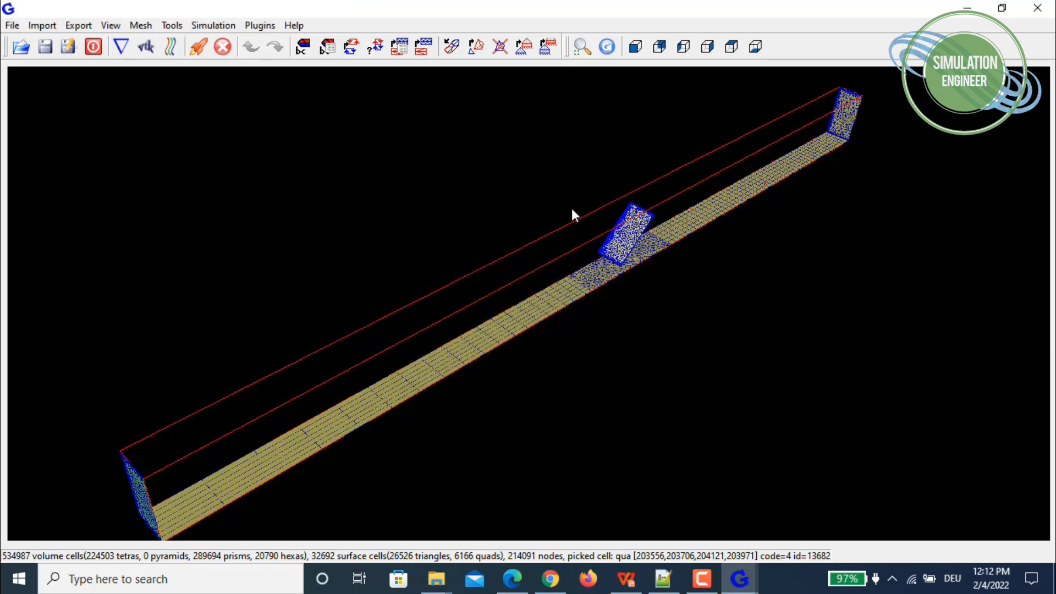
Hide the duct_bottom boundary and inspect the surfaces that remain displayed around the duct and damper
left_click(418, 223)
left_click(572, 374)
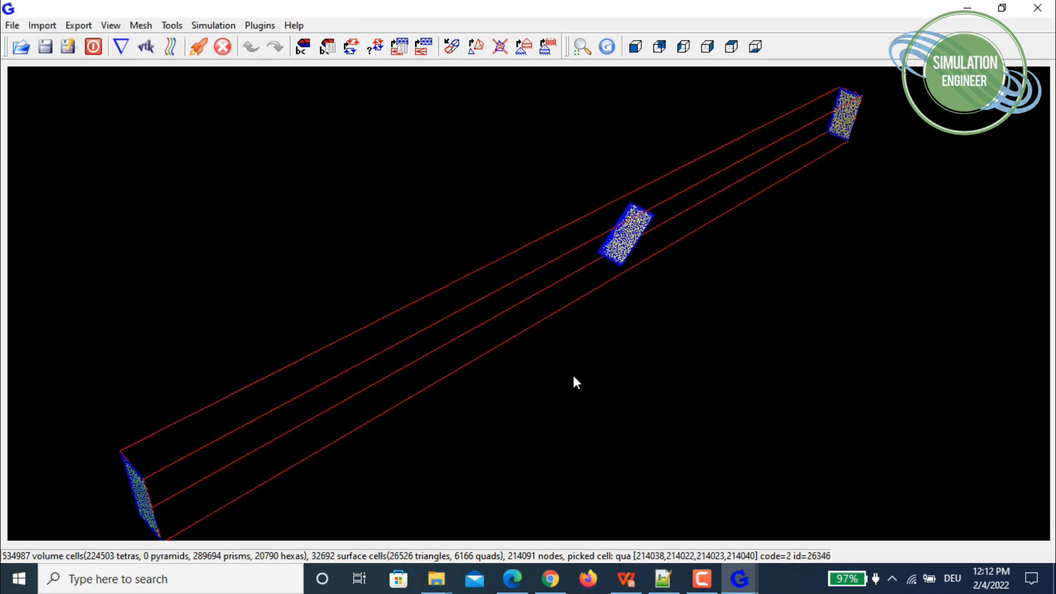
left_click_drag(433, 275, 401, 259)
Display all boundary codes again and view the complete extended duct
key("F2")
left_click(616, 191)
left_click(570, 372)
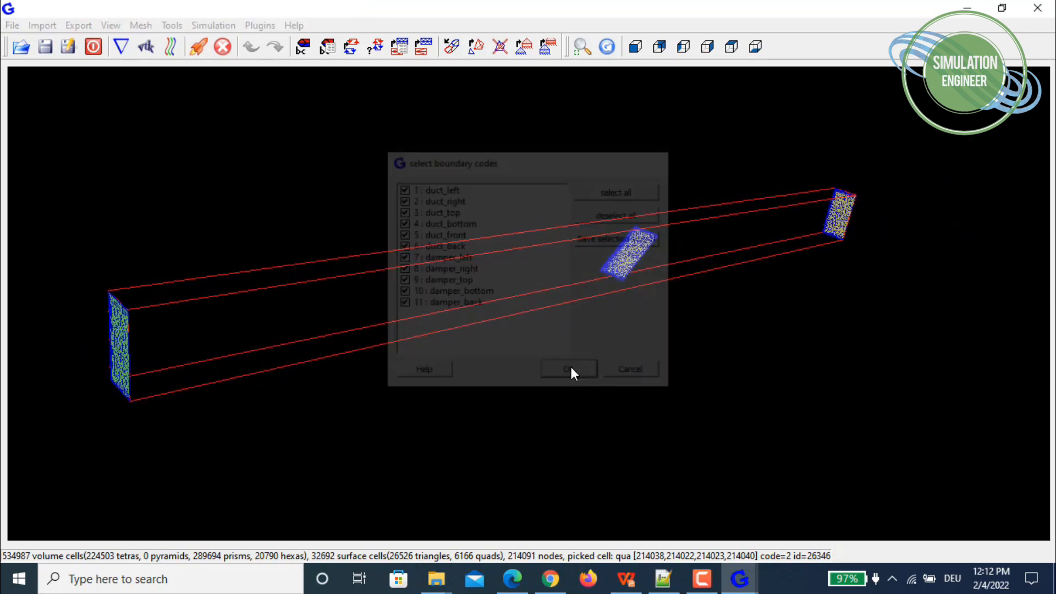
mouse_move(590, 333)
left_mouse_down()
mouse_move(766, 278)
mouse_move(714, 268)
mouse_move(619, 298)
mouse_move(592, 289)
left_mouse_up()
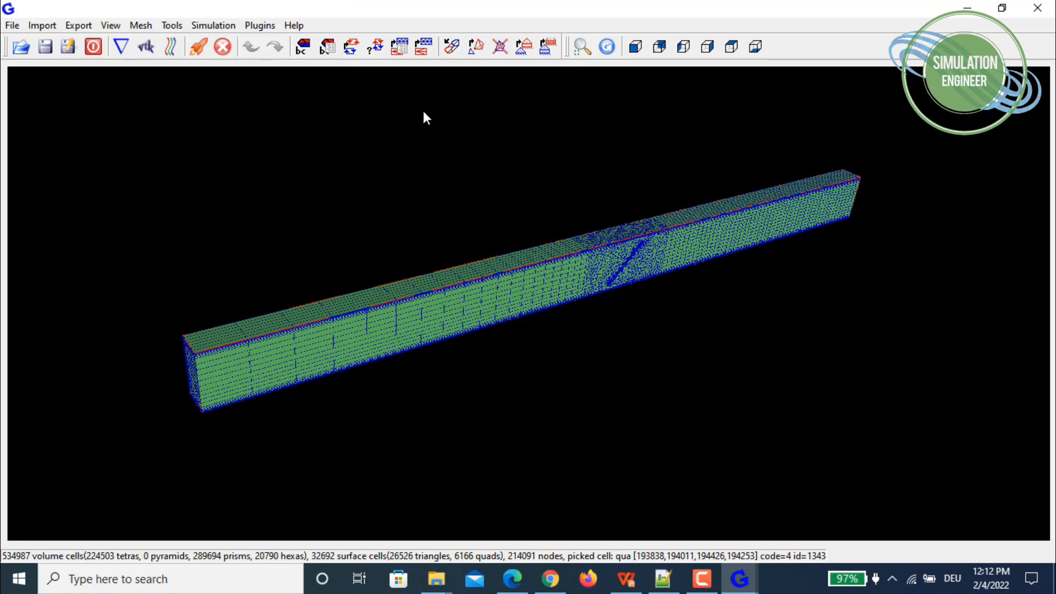
Add a boundary type named wall, of type wall, in the boundary condition settings
left_click(214, 25)
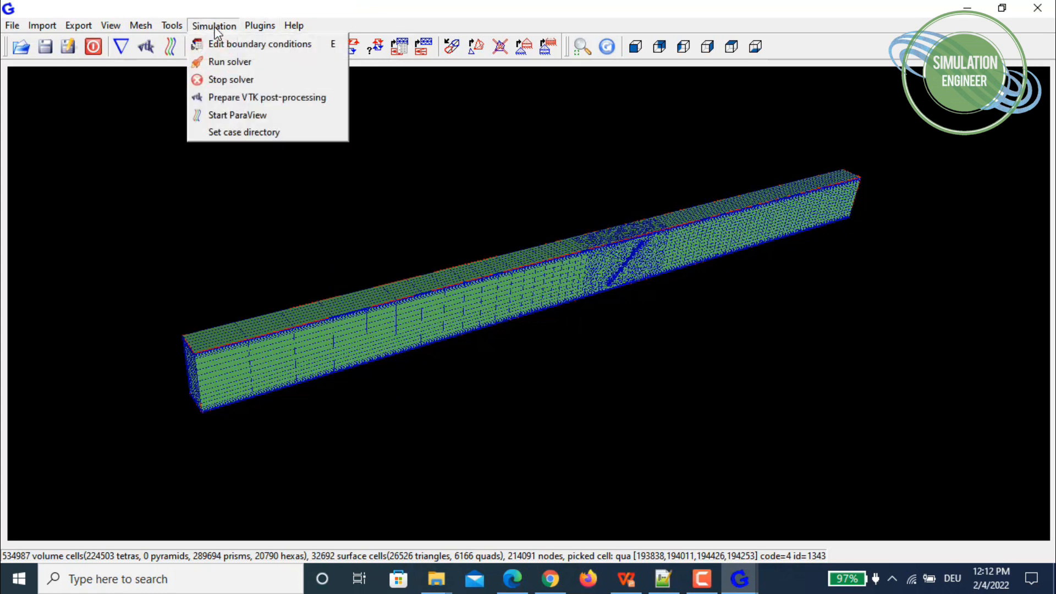
left_click(235, 44)
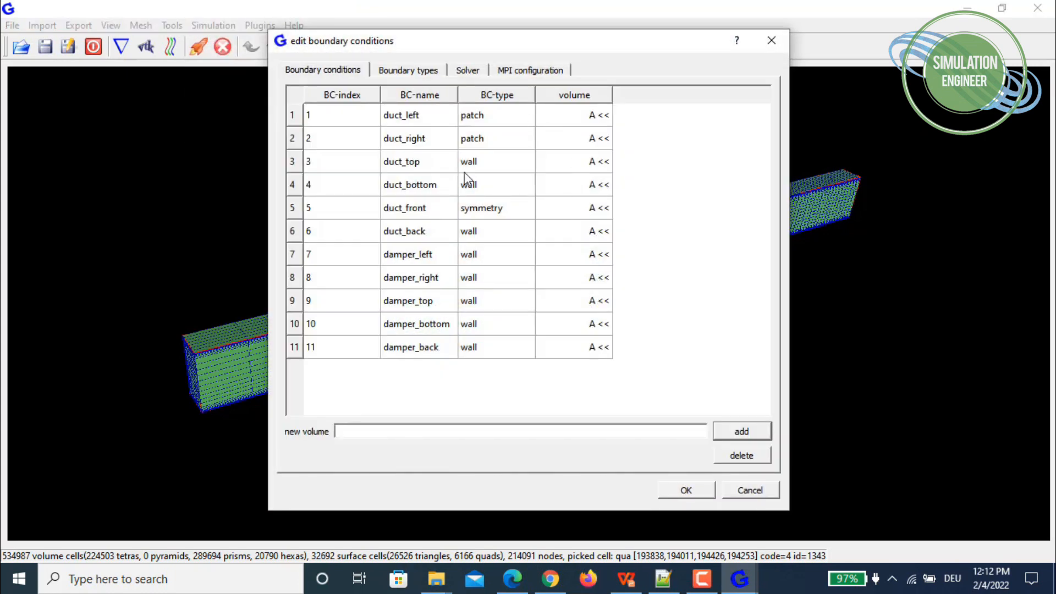
left_click(421, 71)
left_click(591, 118)
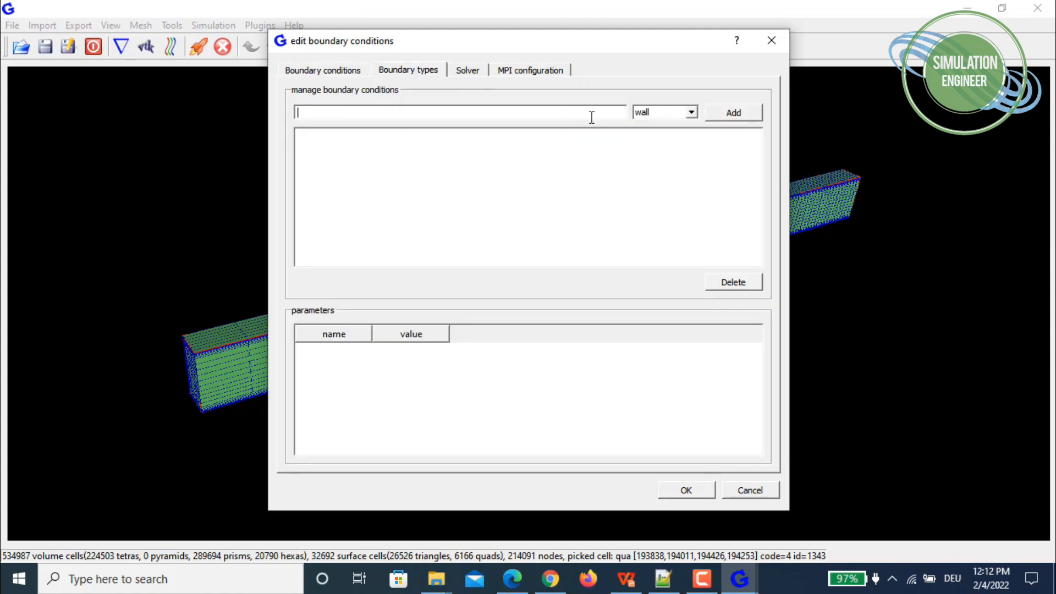
type("wall")
left_click(741, 118)
Add a boundary type named inlet with the type set to inlet
left_click(676, 116)
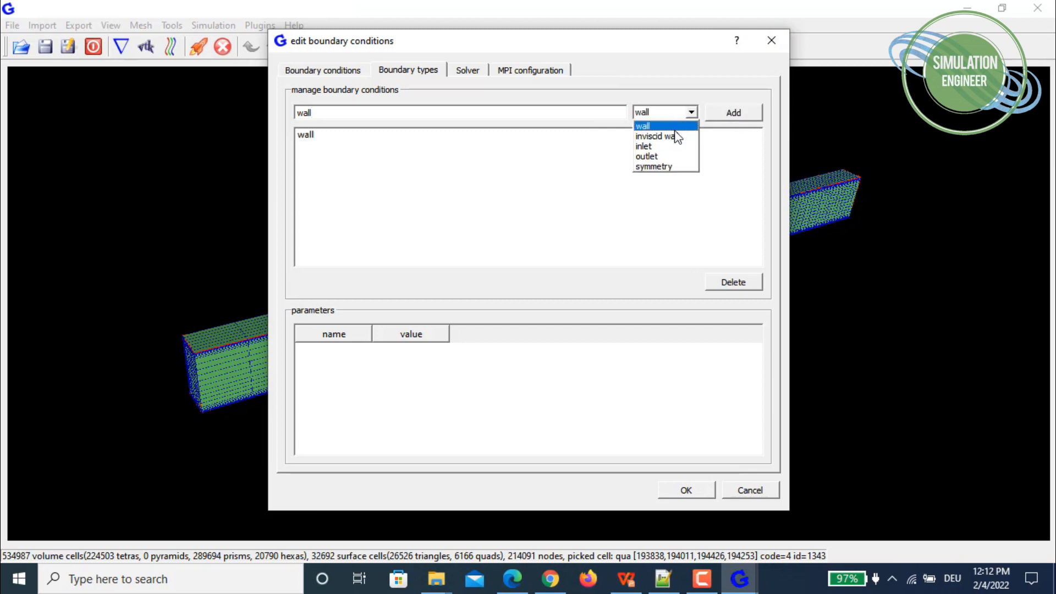
left_click(657, 150)
left_click(554, 114)
left_click_drag(551, 115, 286, 110)
type("inlet")
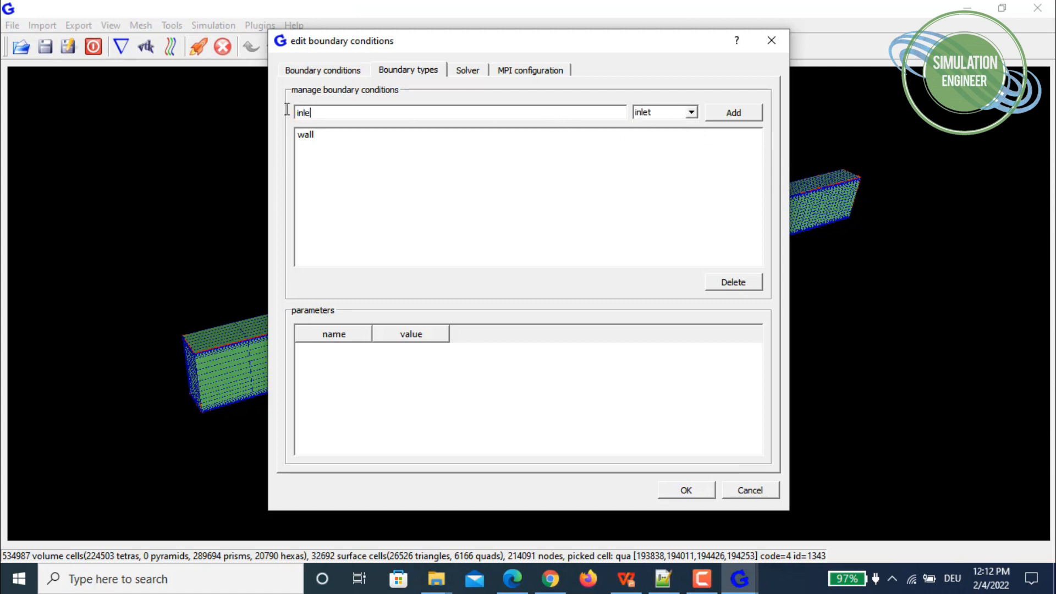
left_click(743, 115)
Add a boundary type named outlet with the type set to outlet
left_click(675, 117)
left_click(676, 156)
left_click_drag(401, 116, 298, 113)
type("outlet")
left_click(736, 115)
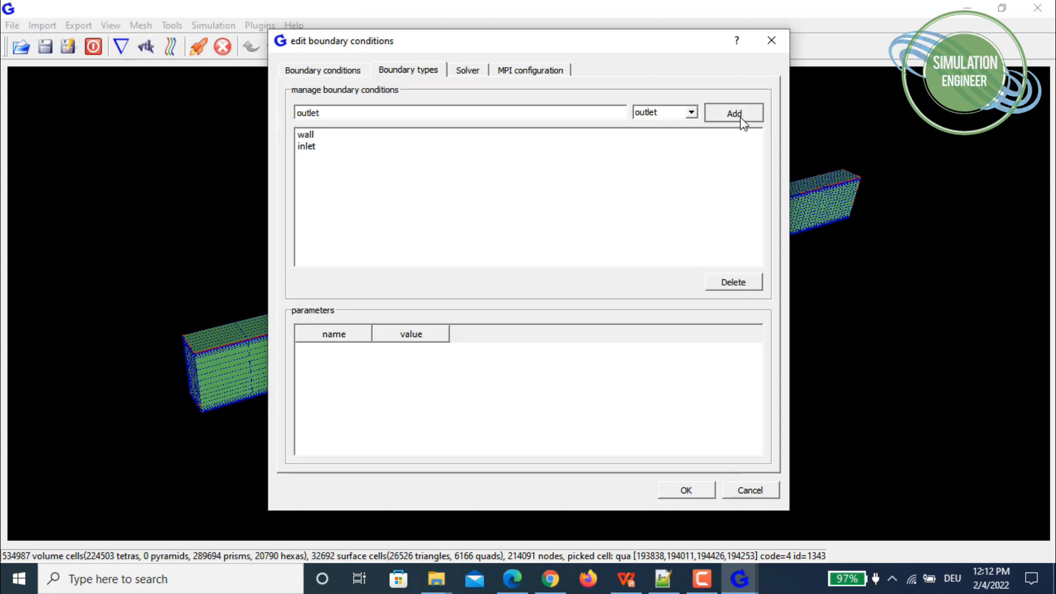
Add a boundary type named symmetry with the type set to symmetry, and accept the boundary condition settings
left_click(668, 111)
left_click(666, 166)
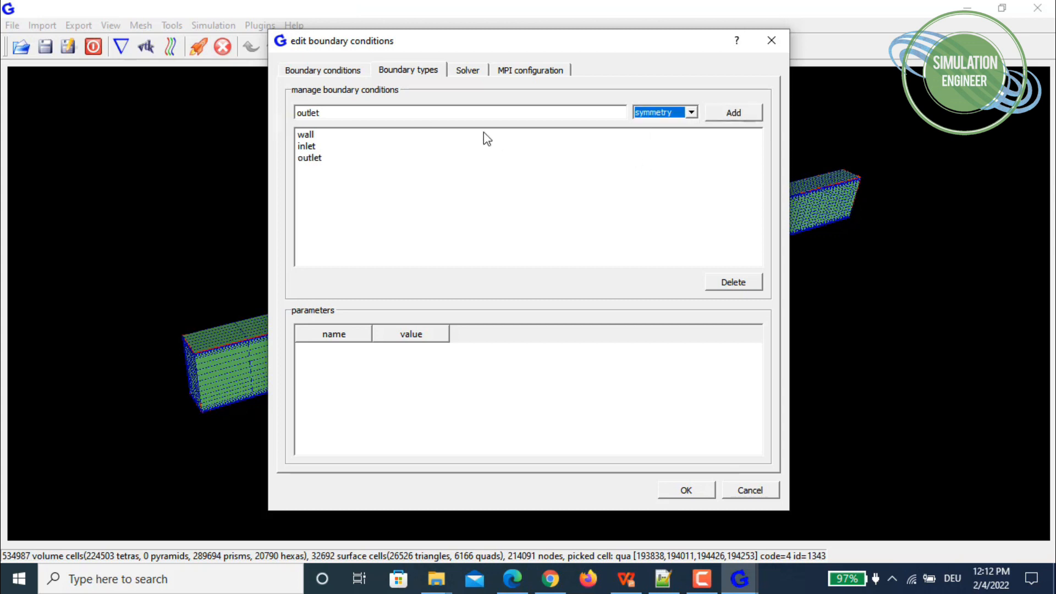
left_click_drag(358, 113, 297, 113)
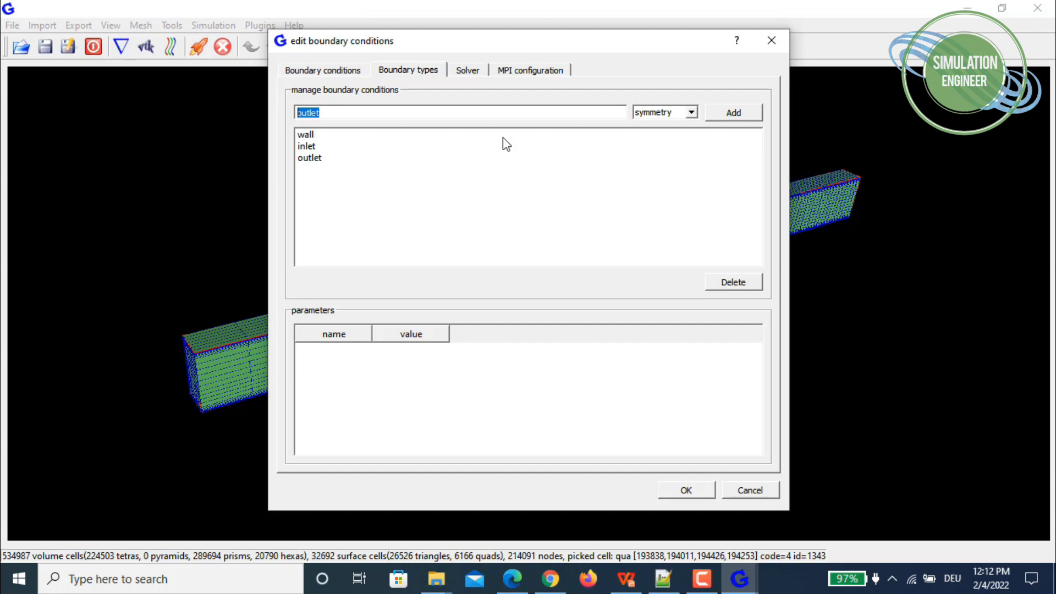
type("symmetry")
left_click(732, 112)
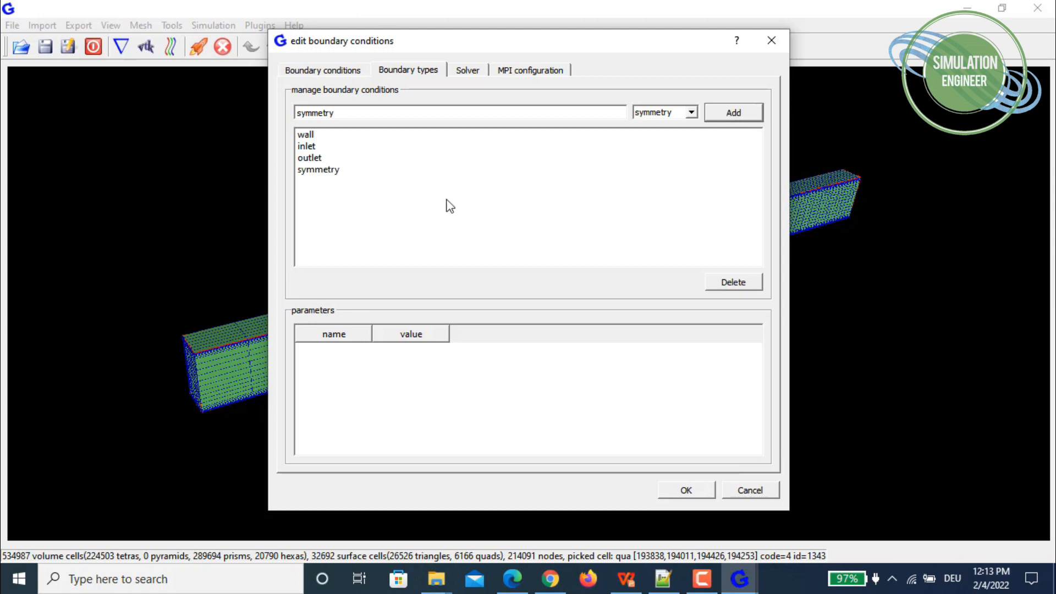
left_click(358, 69)
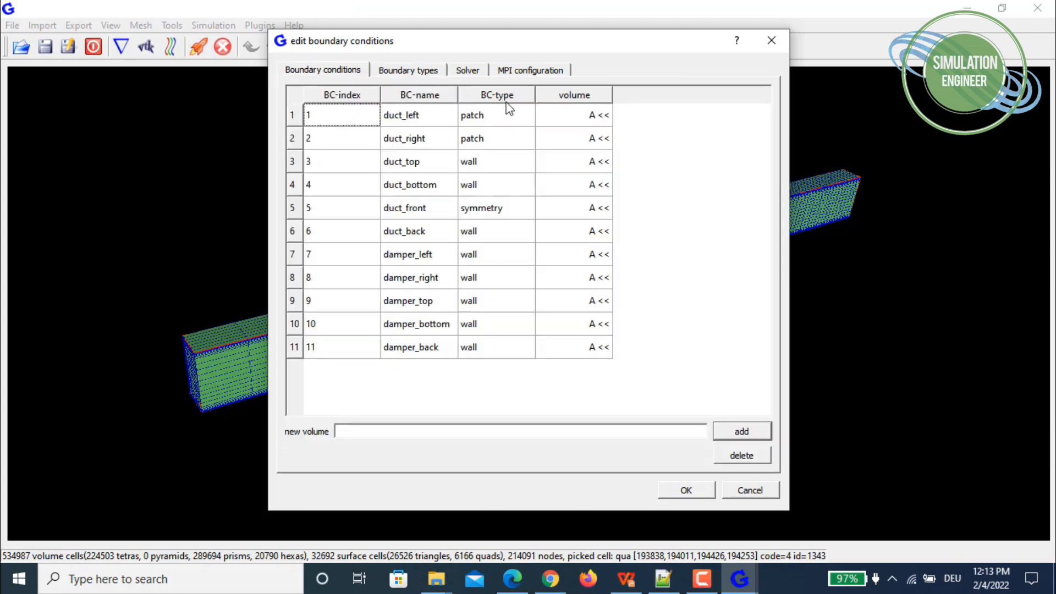
left_click(686, 490)
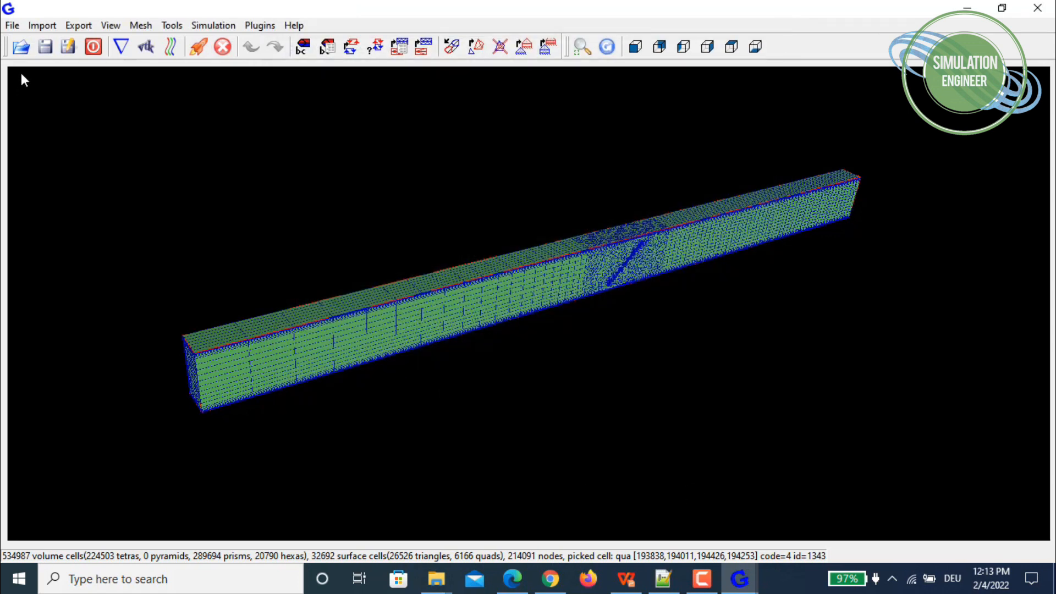
Export the mesh in OpenFOAM (grid only) format into the damper folder
left_click(18, 31)
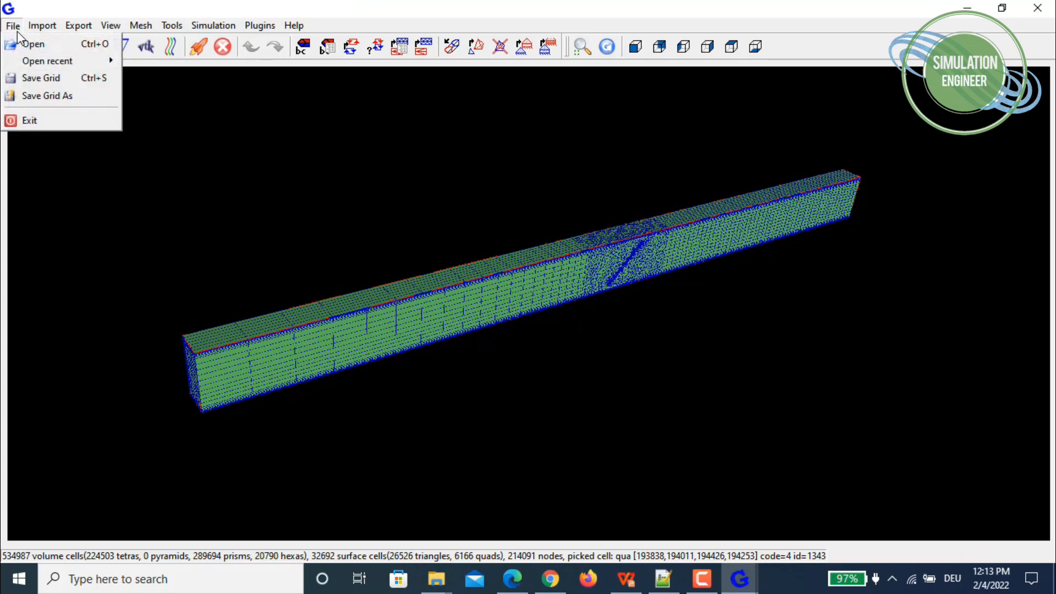
mouse_move(125, 26)
mouse_move(87, 32)
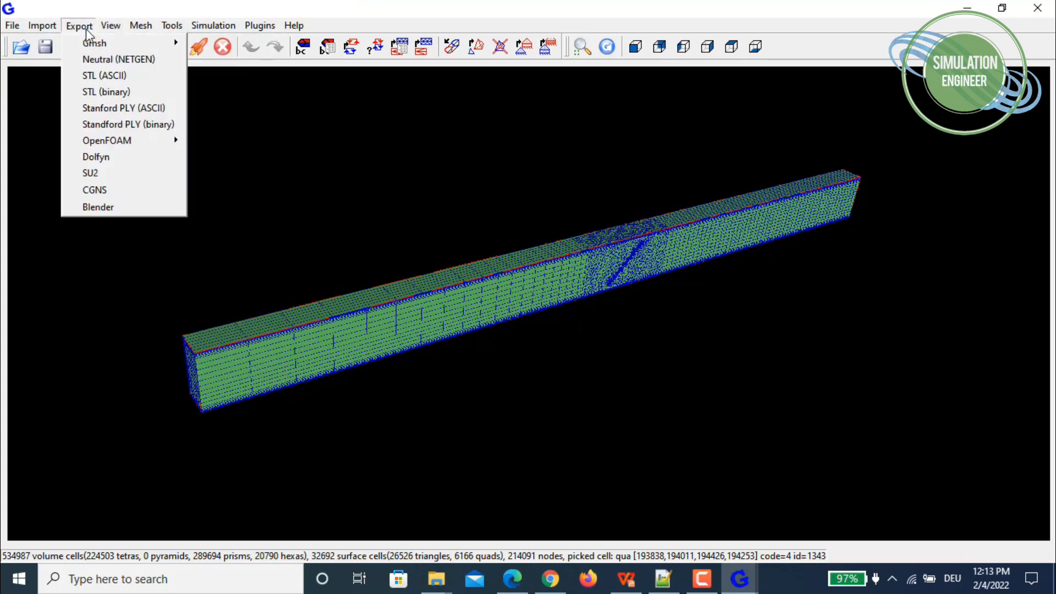
mouse_move(152, 144)
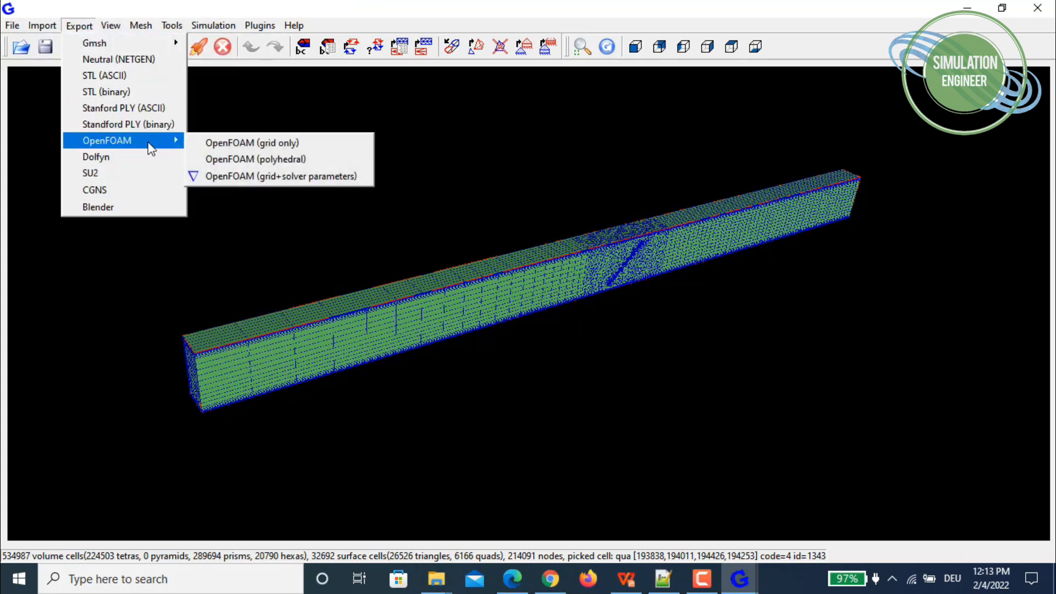
left_click(313, 142)
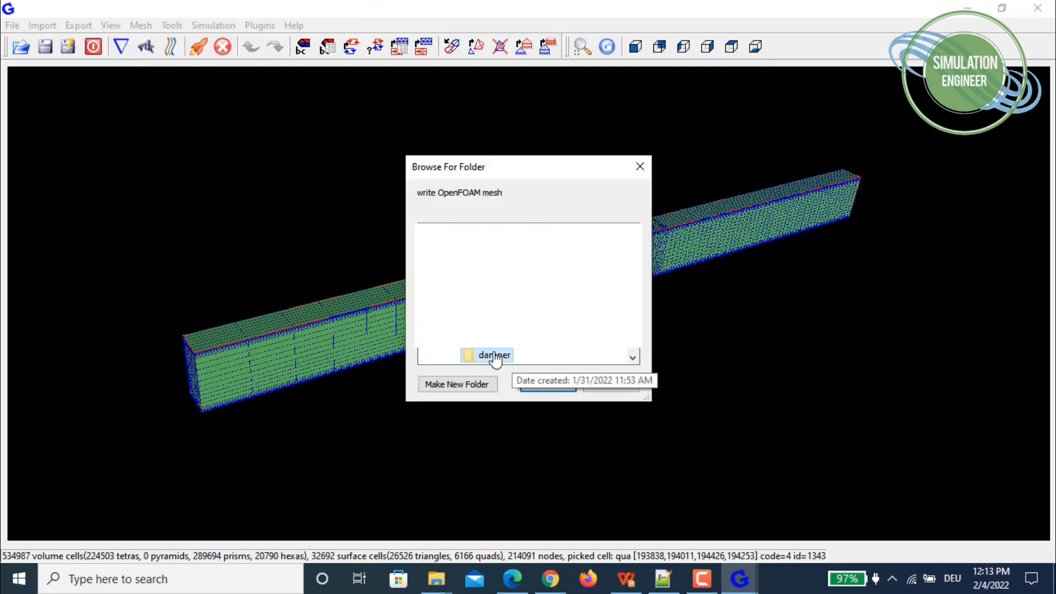
left_click(547, 384)
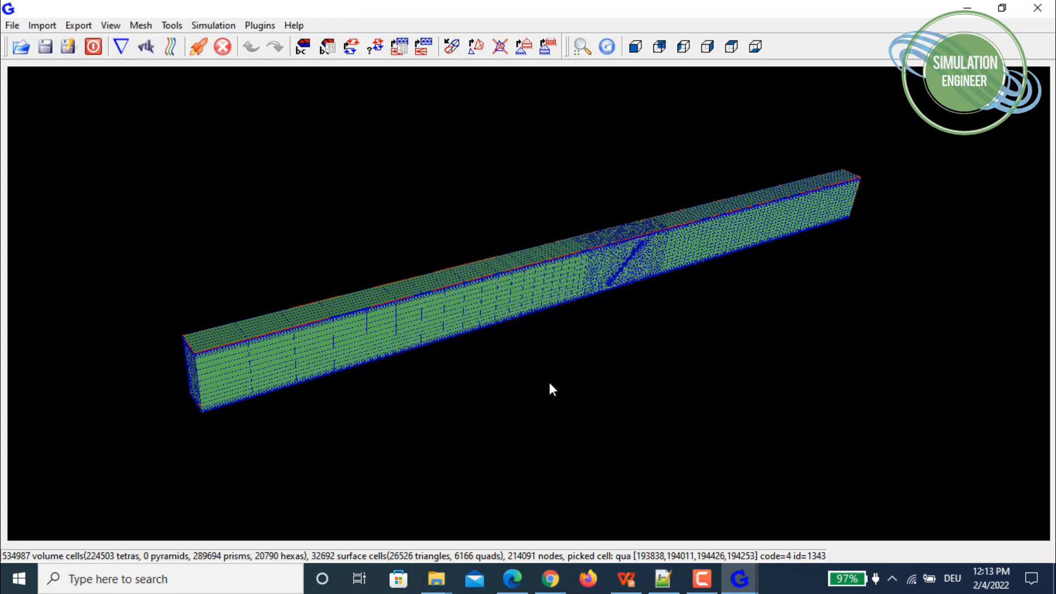
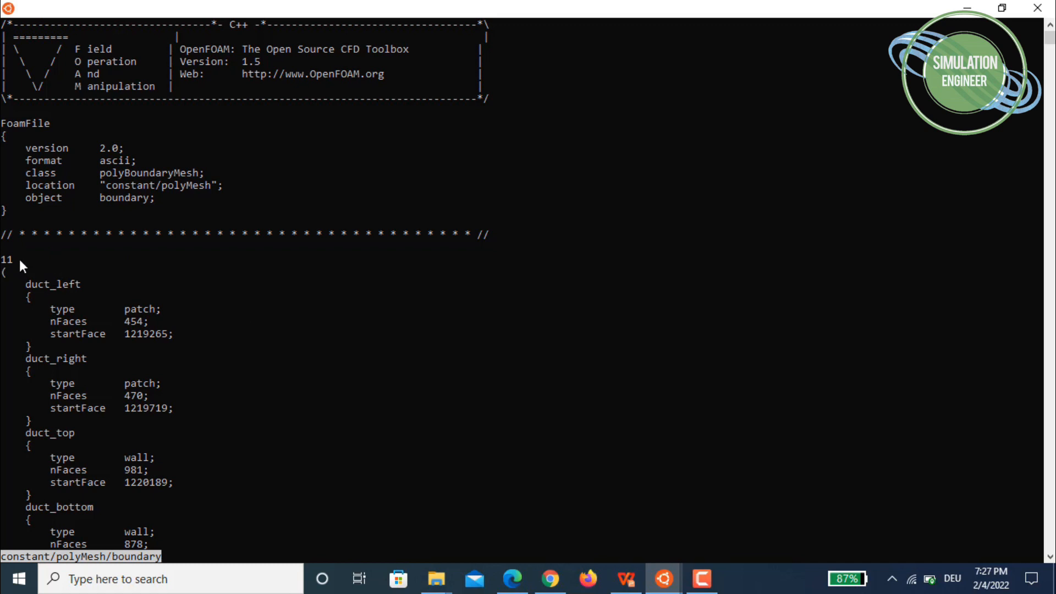
Examine the patch names and types of all duct and damper boundaries in constant/polyMesh/boundary, and close the file
scroll(19, 259, "down", 6)
scroll(59, 231, "down", 1)
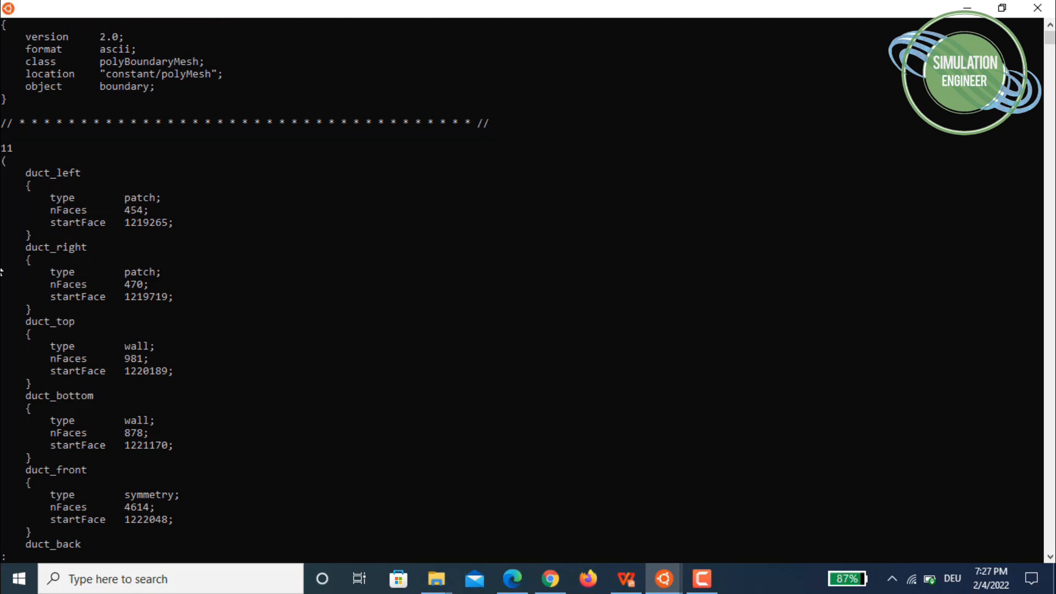
scroll(151, 275, "down", 5)
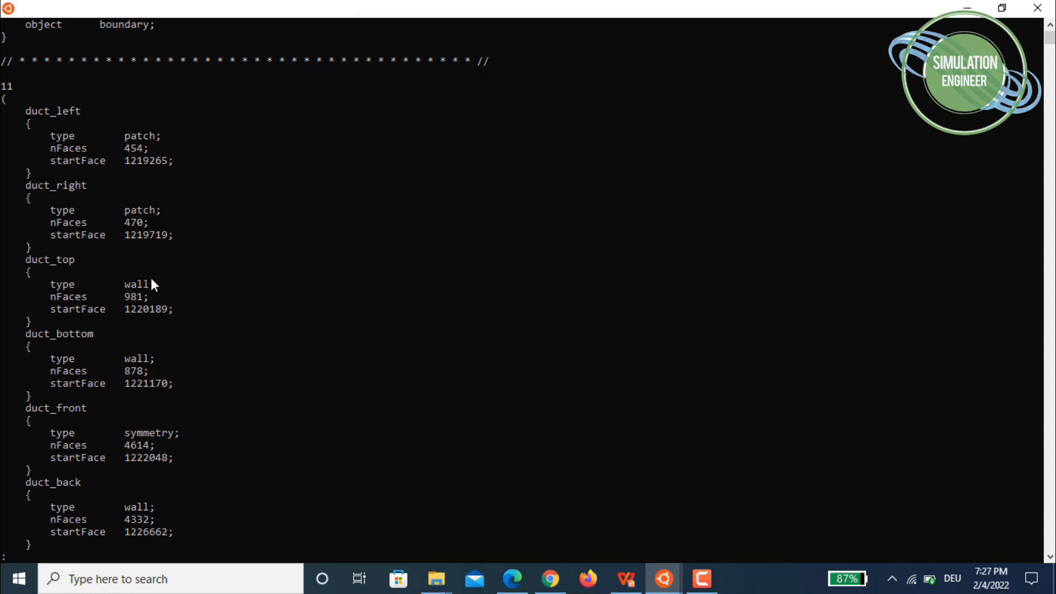
scroll(150, 279, "down", 4)
scroll(151, 278, "down", 5)
scroll(151, 278, "down", 5)
scroll(151, 278, "down", 2)
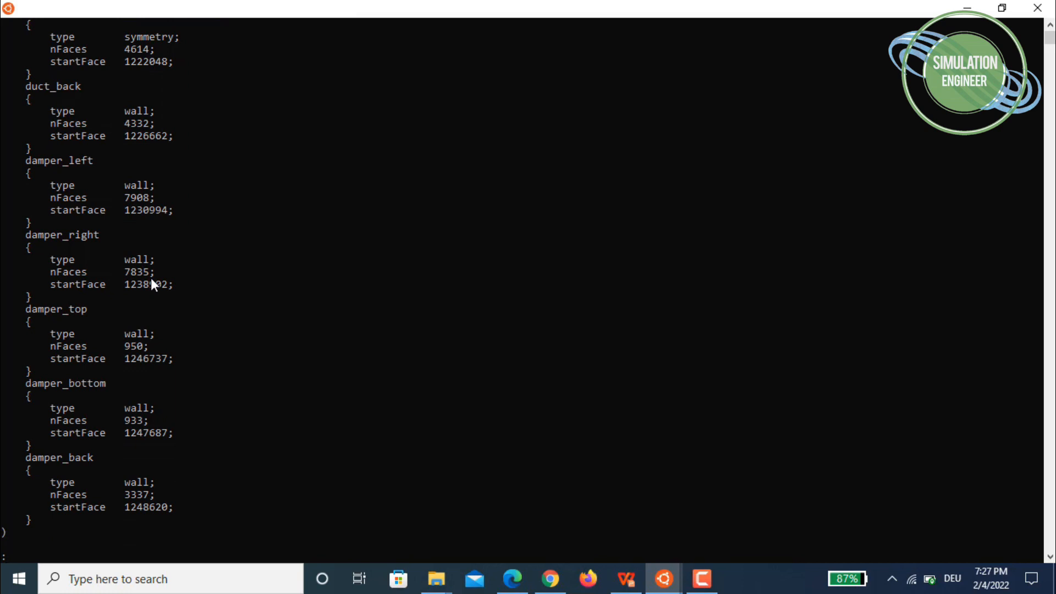
key("q")
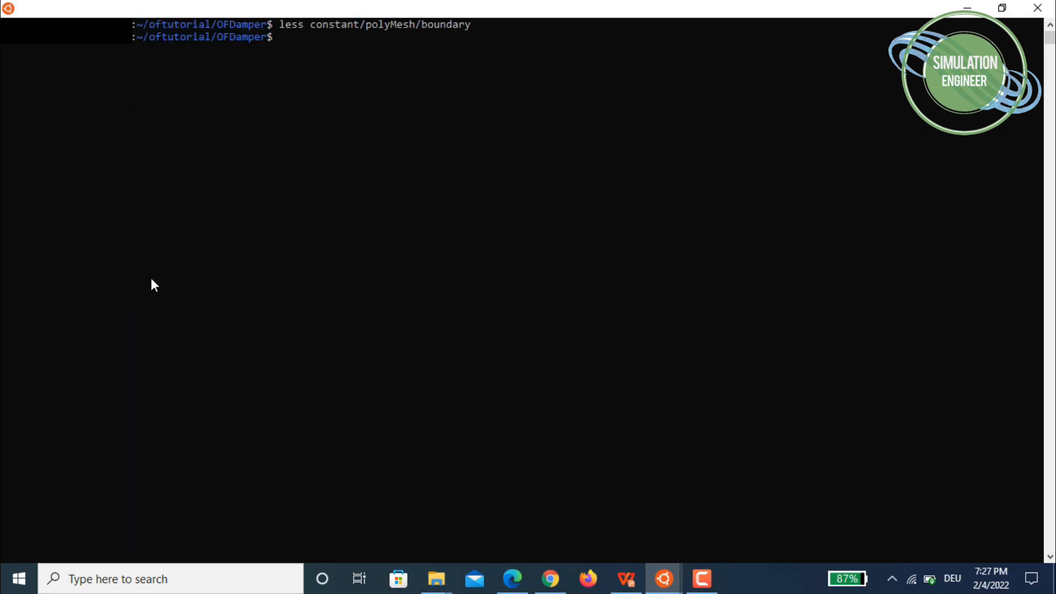
Run potentialFoam in the OFDamper case, piping the output through tee into log.potentialFoam, and review the solver output
type("poteti")
key("BackSpace")
key("BackSpace")
type("nt")
key("Tab")
type("oam |tee log.")
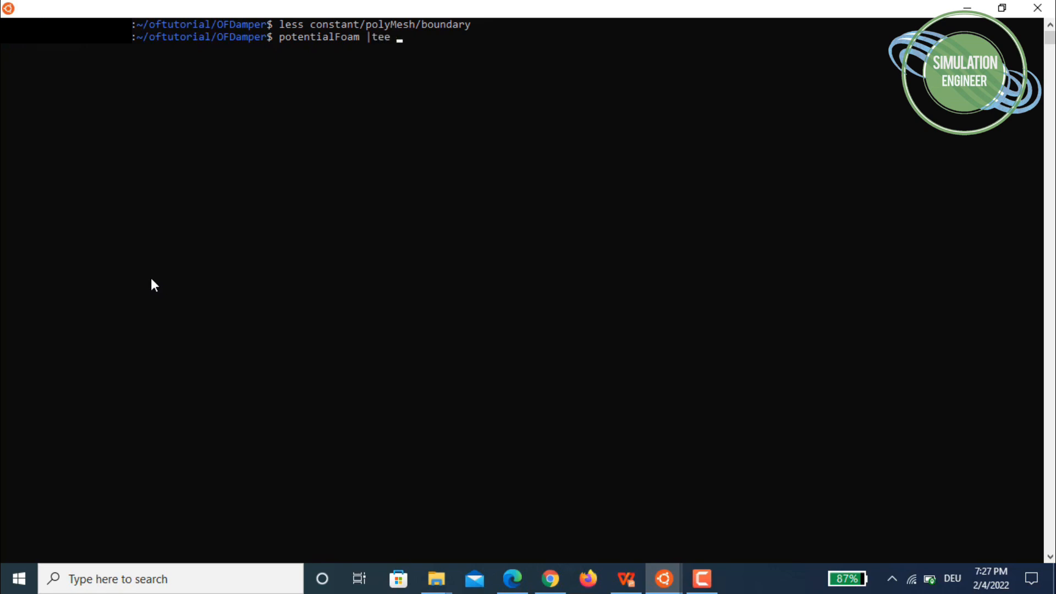
type("poten")
key("BackSpace")
key("BackSpace")
type("enttri")
key("BackSpace")
key("BackSpace")
key("BackSpace")
type("ialFoam")
key("Return")
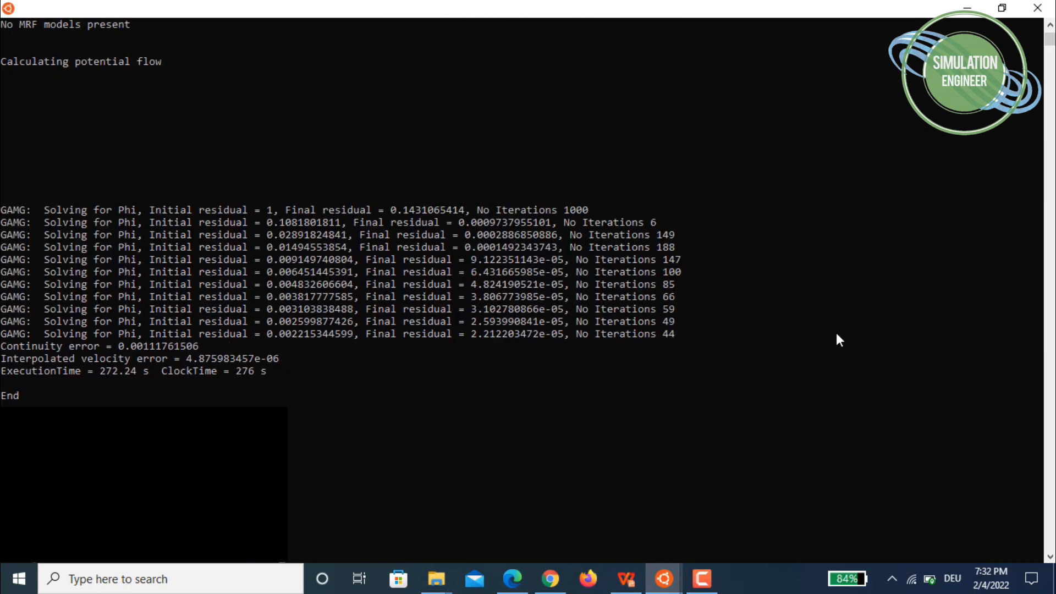
scroll(243, 281, "up", 3)
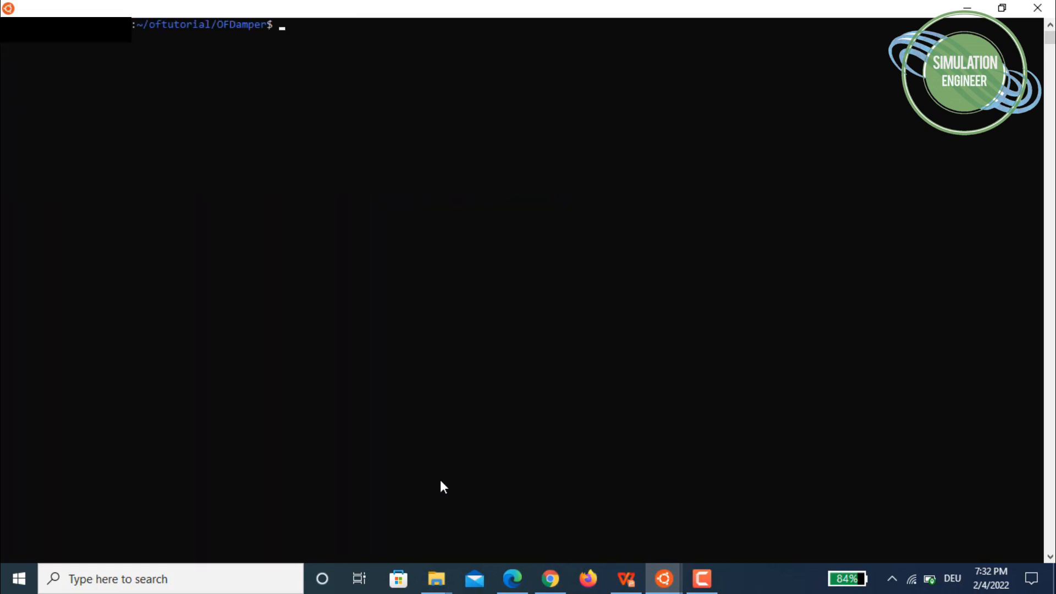
Run simpleFoam in the OFDamper case, piping the output through tee into log.simpleFoam
type("simpleFoam |tee log.simpleFao")
key("BackSpace")
key("BackSpace")
type("oam")
key("Return")
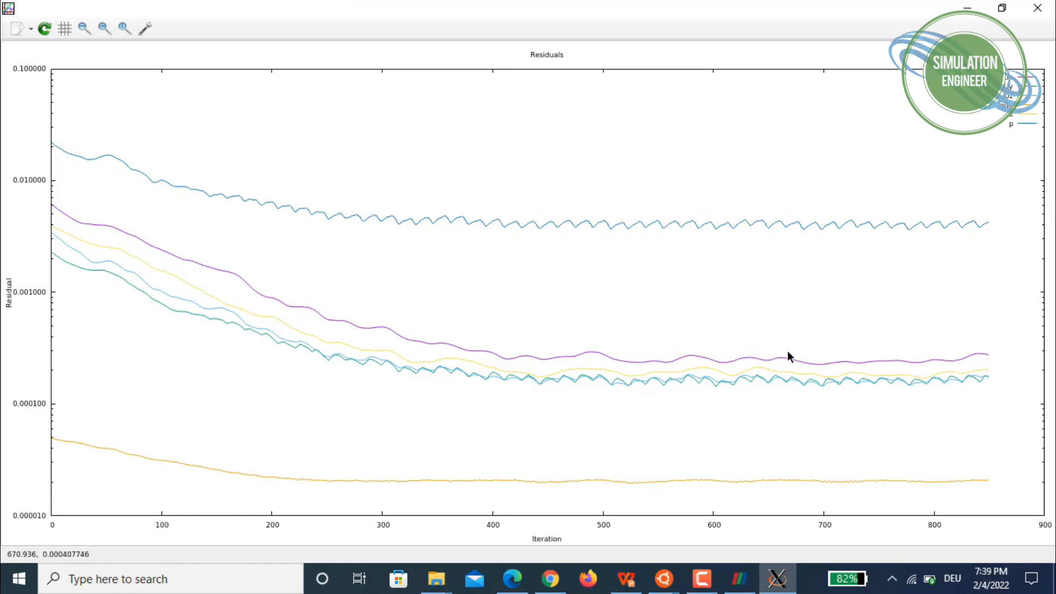
Switch to ParaView and show damper.foam as Surface With Edges in the velocity view
left_click(745, 587)
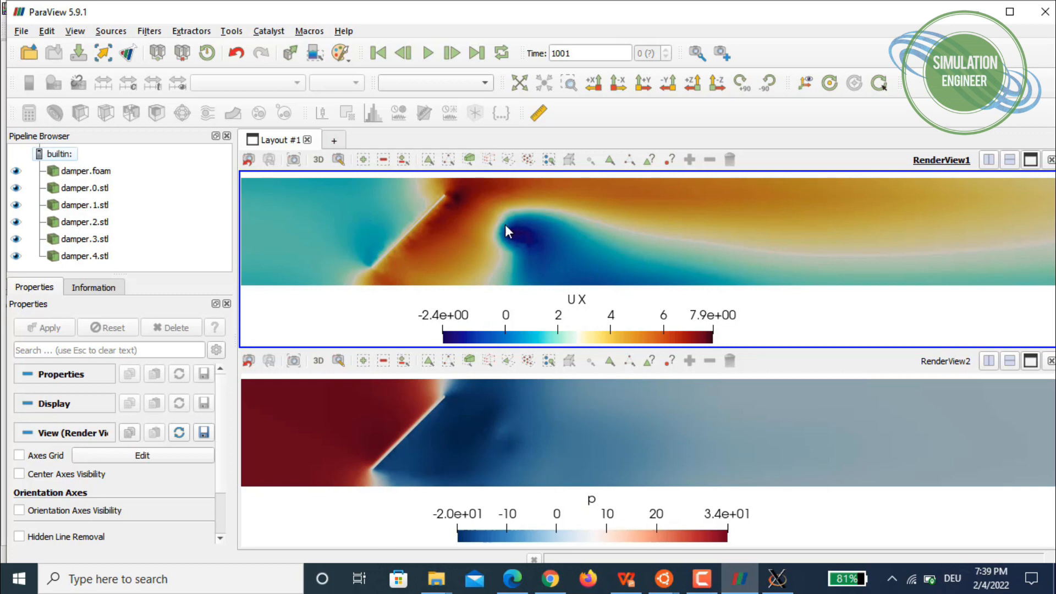
left_click_drag(524, 255, 544, 240)
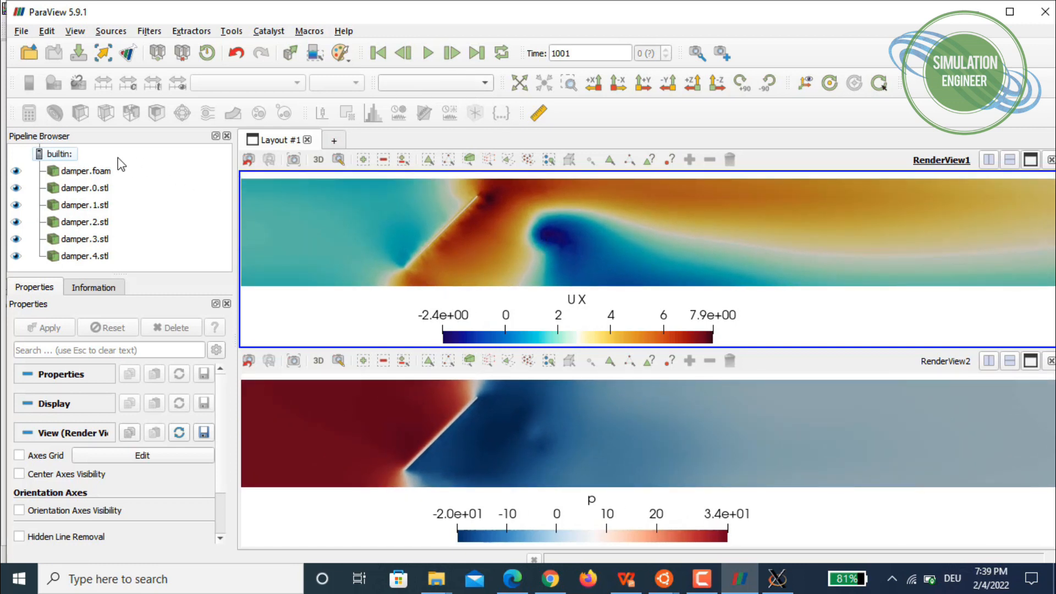
left_click(105, 171)
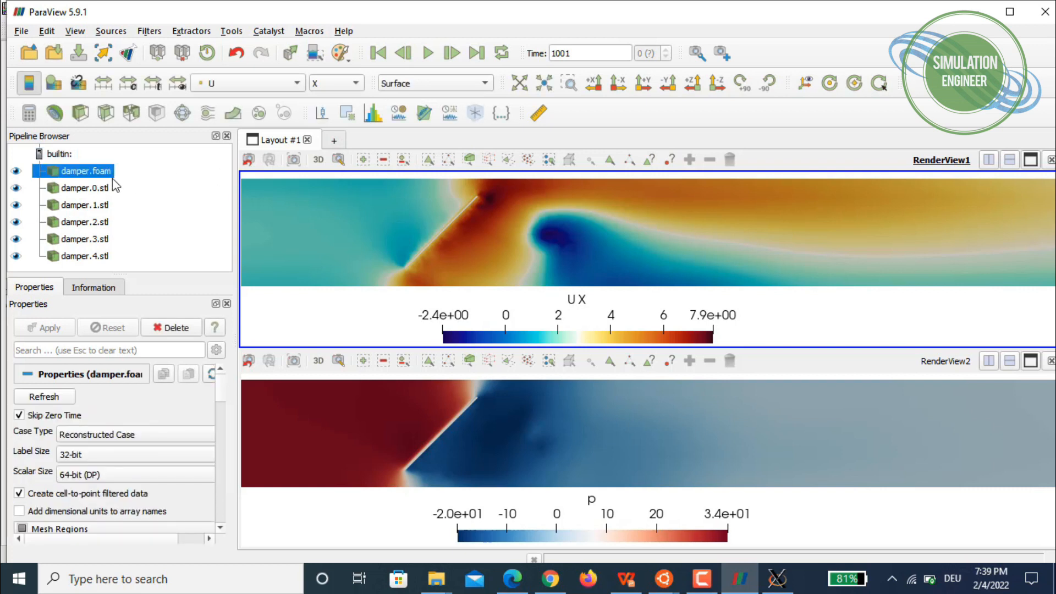
left_click(429, 84)
left_click(461, 107)
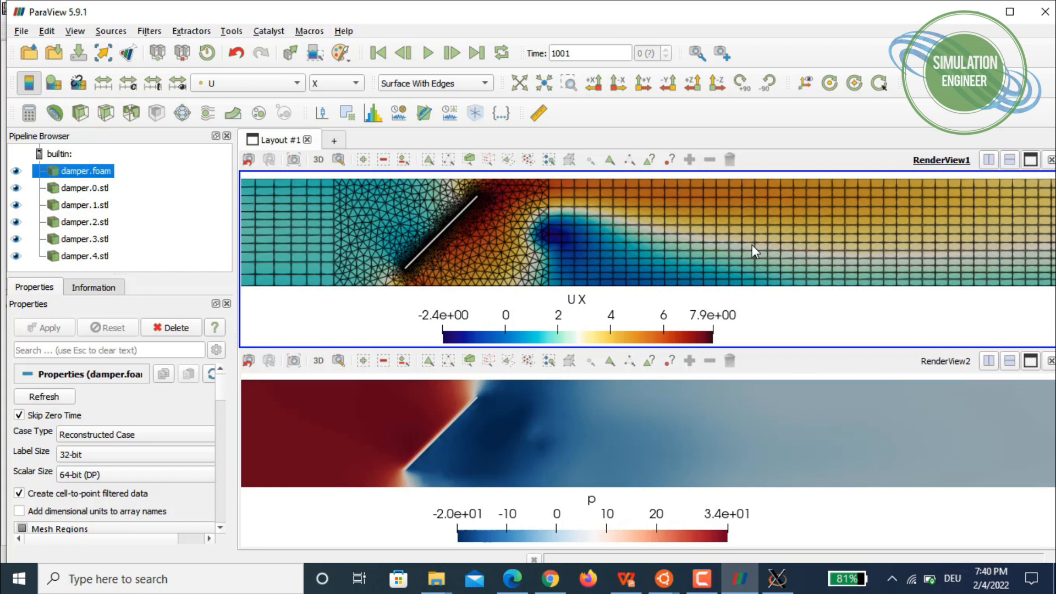
Inspect the mesh along the duct and colour damper.foam by the Magnitude of velocity U
left_click_drag(522, 235, 539, 241)
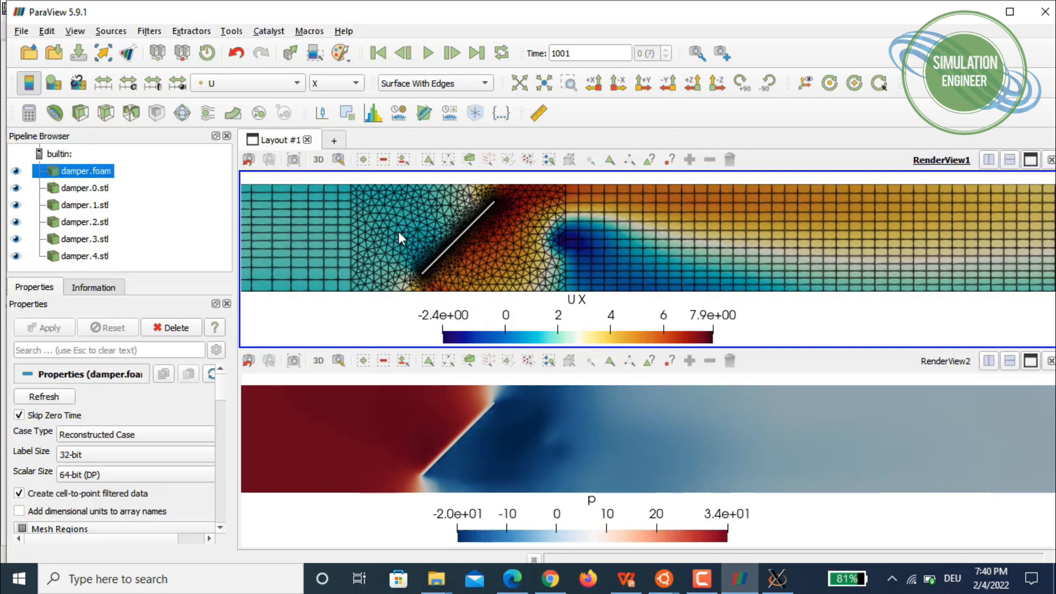
middle_click_drag(883, 240, 856, 237)
middle_click_drag(586, 242, 794, 250)
middle_click_drag(502, 252, 1034, 255)
middle_click_drag(564, 245, 338, 246)
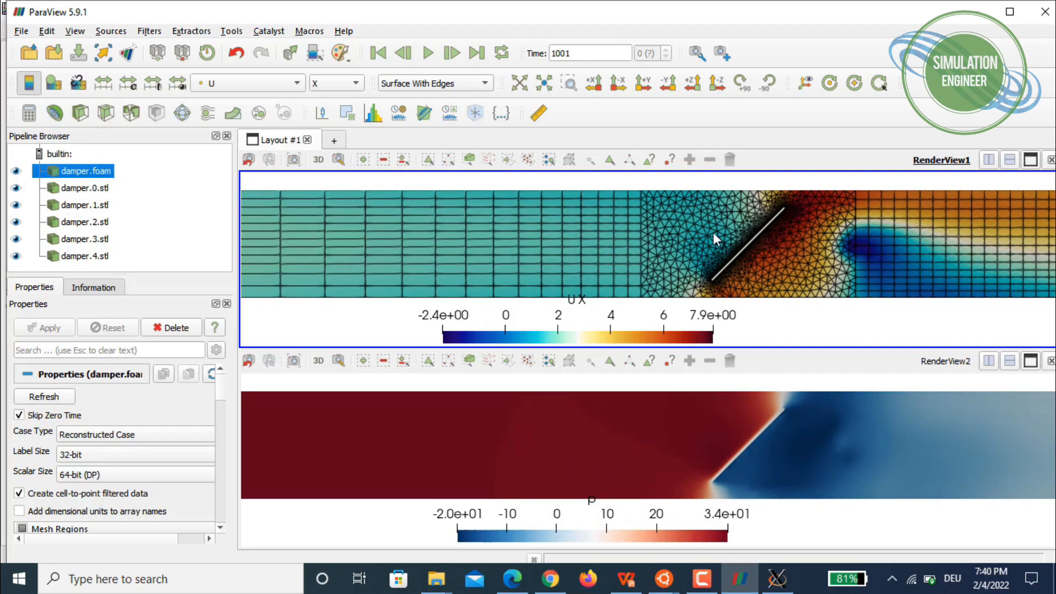
left_click(332, 83)
left_click(335, 67)
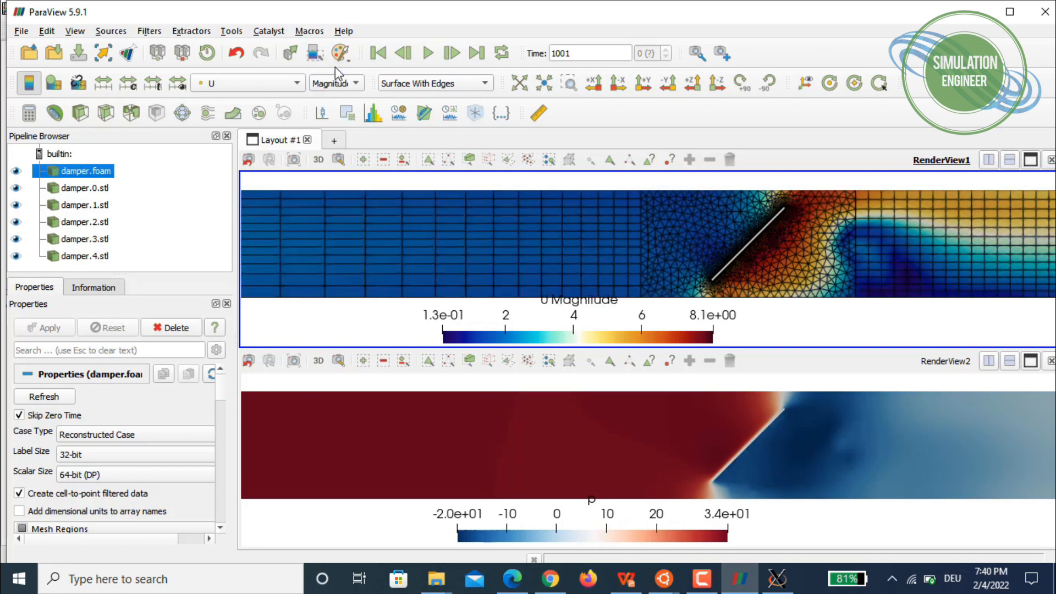
Show damper.foam as Surface in the velocity view and examine the velocity and pressure fields around and downstream of the damper
left_click(406, 83)
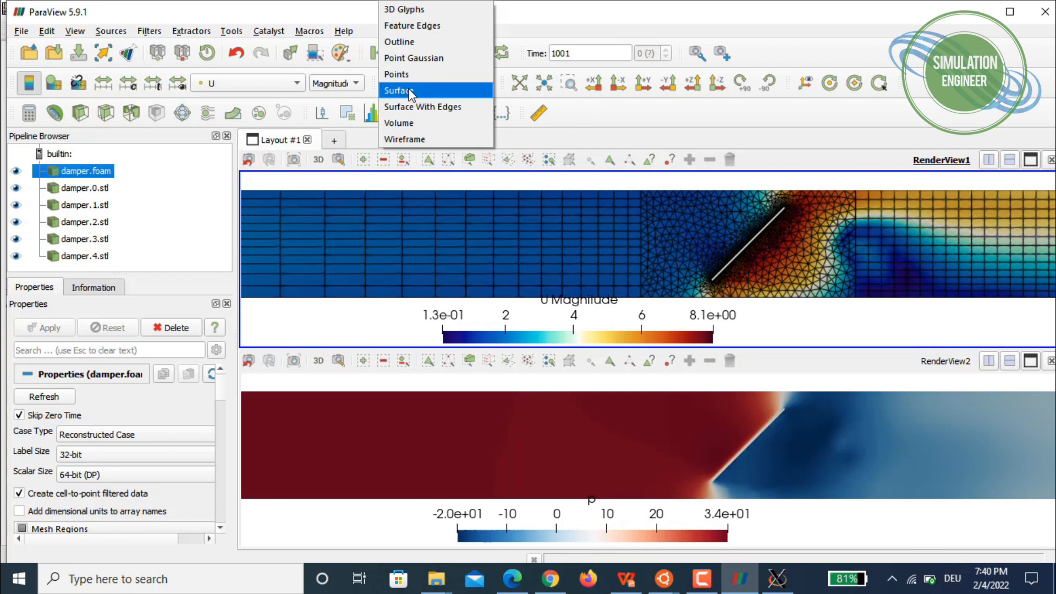
left_click(409, 90)
middle_click_drag(886, 232, 649, 223)
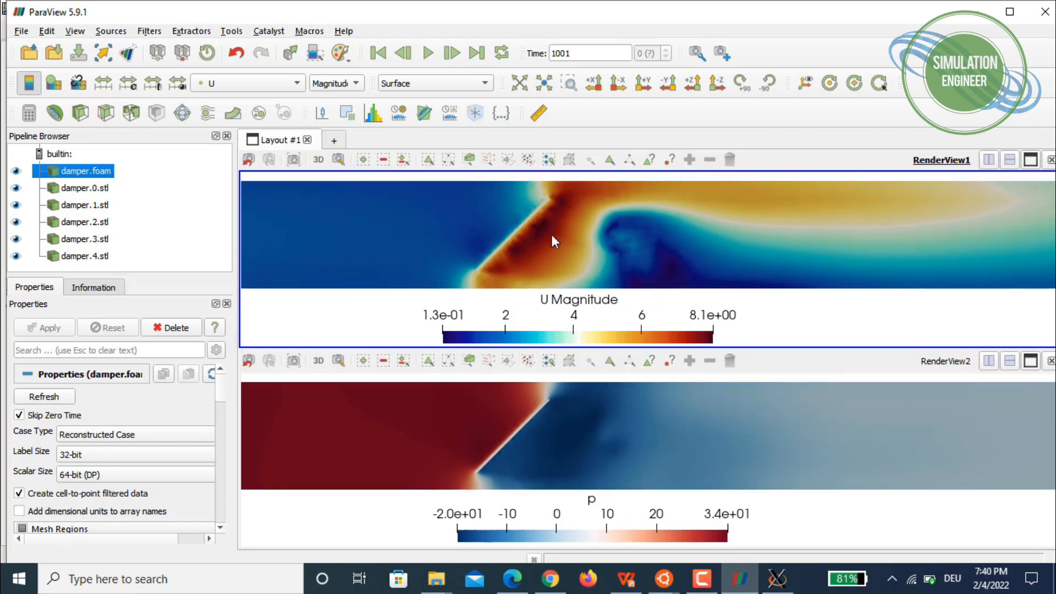
scroll(513, 230, "up", 2)
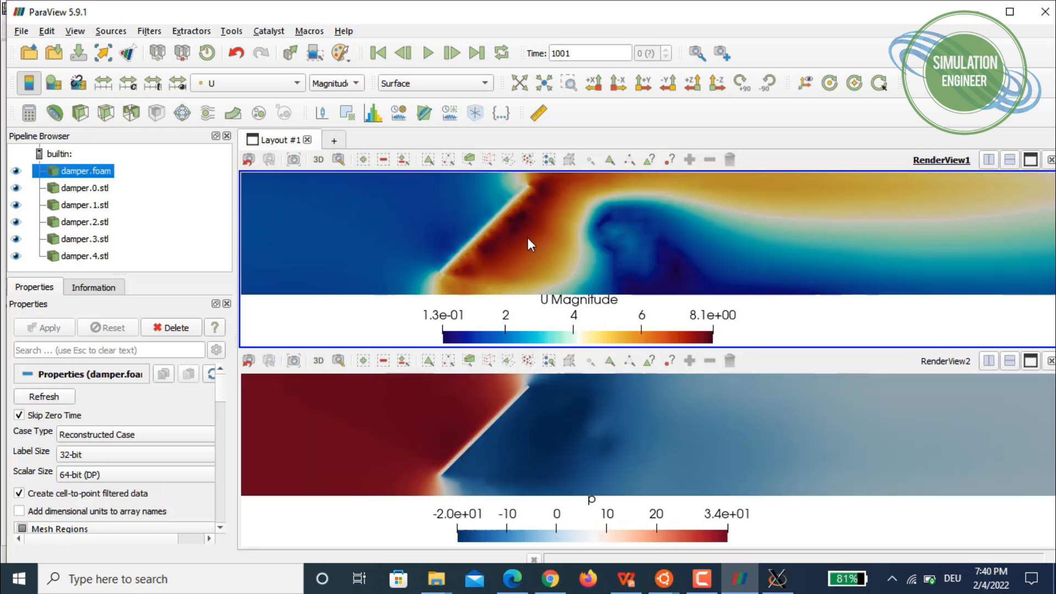
scroll(529, 233, "down", 1)
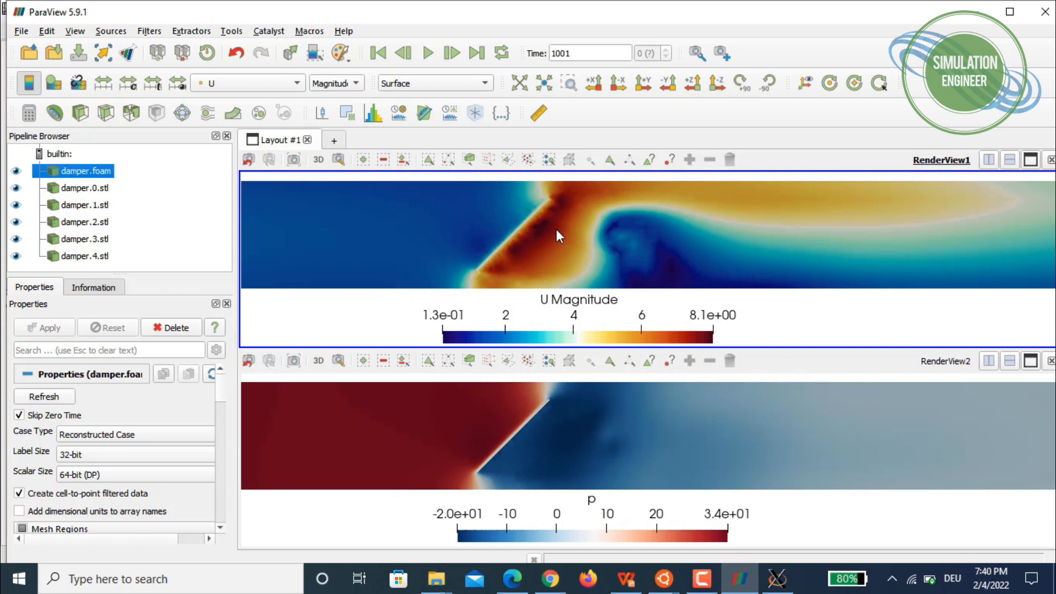
mouse_move(591, 230)
left_mouse_down()
mouse_move(598, 226)
mouse_move(591, 232)
left_mouse_up()
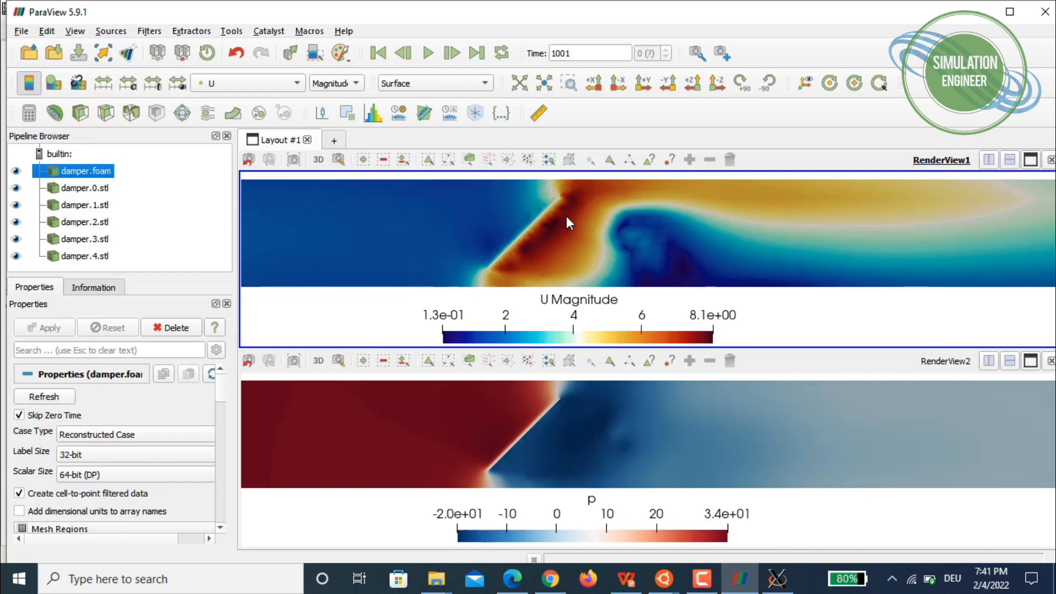
Display damper.foam as Surface With Edges in the velocity view and inspect the mesh around the damper plate
left_click(420, 88)
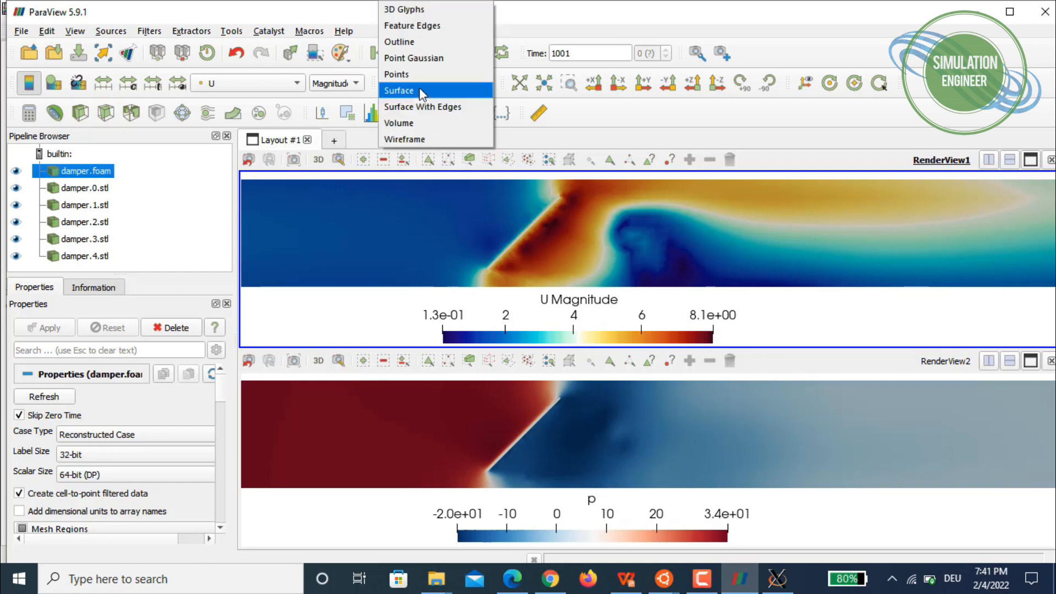
left_click(444, 104)
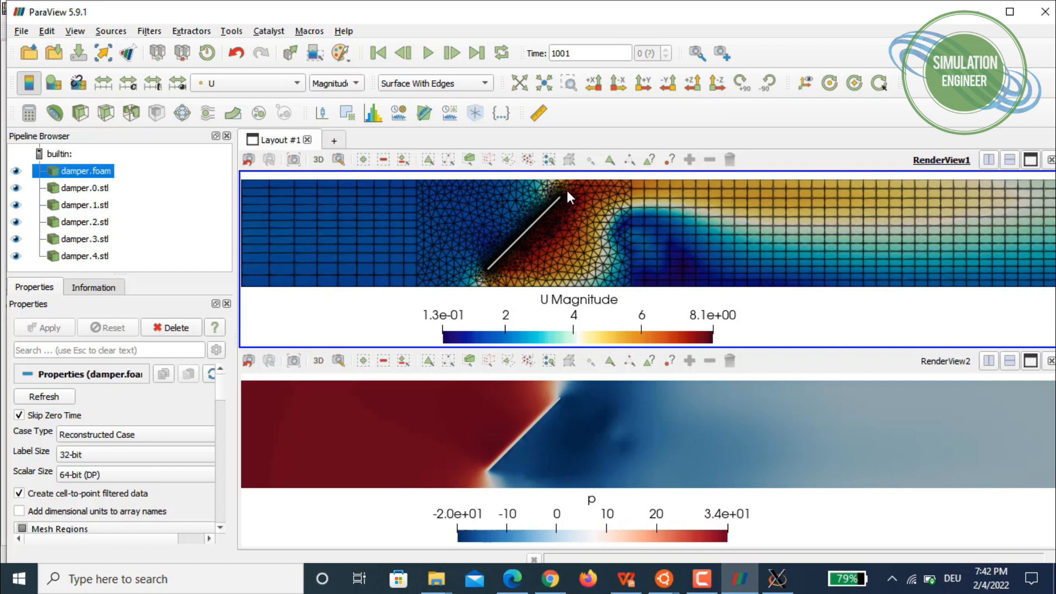
scroll(598, 215, "up", 2)
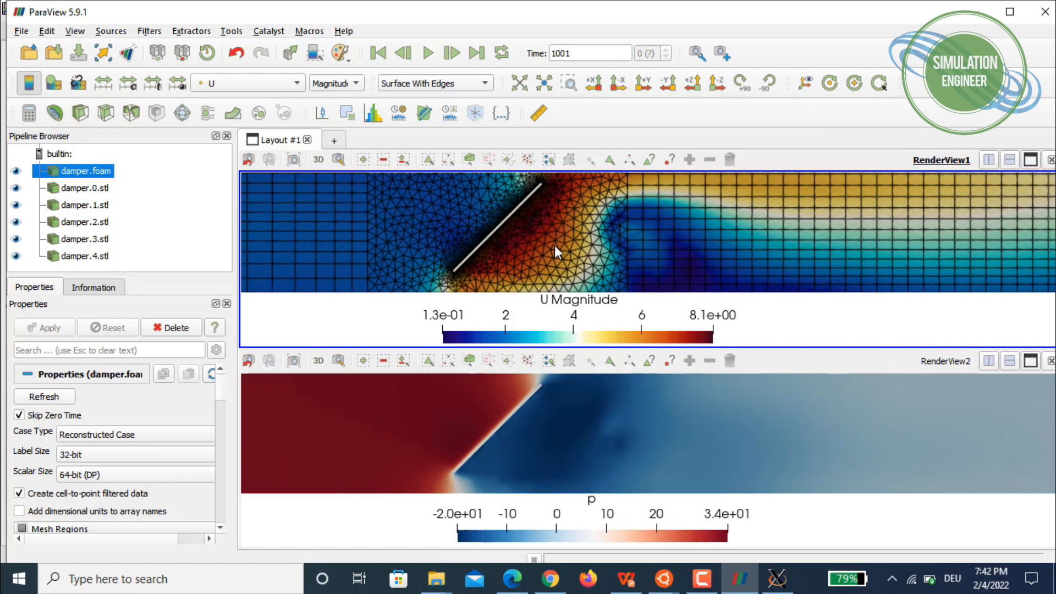
scroll(555, 245, "down", 2)
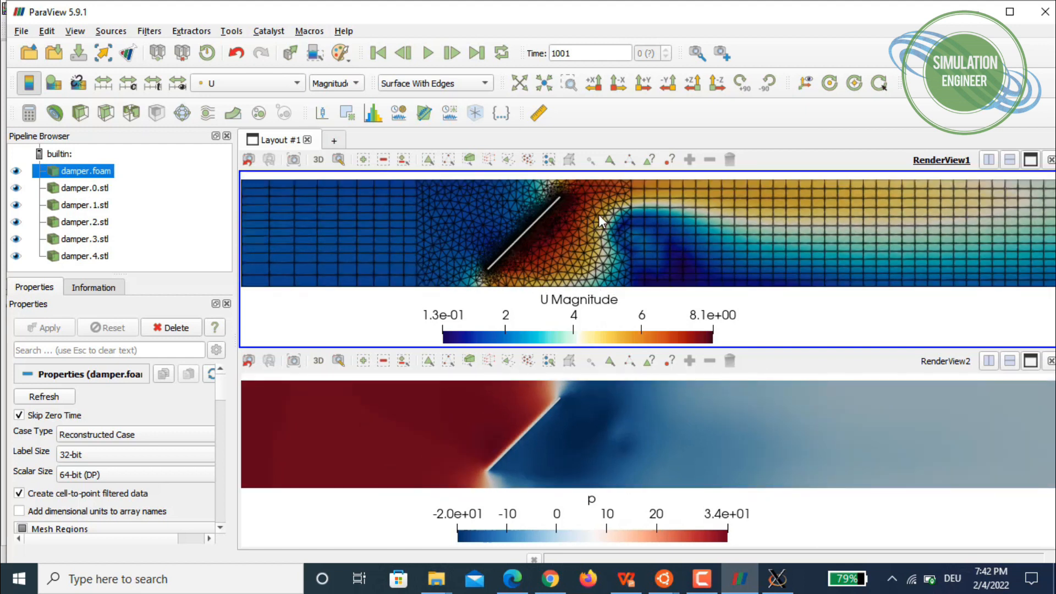